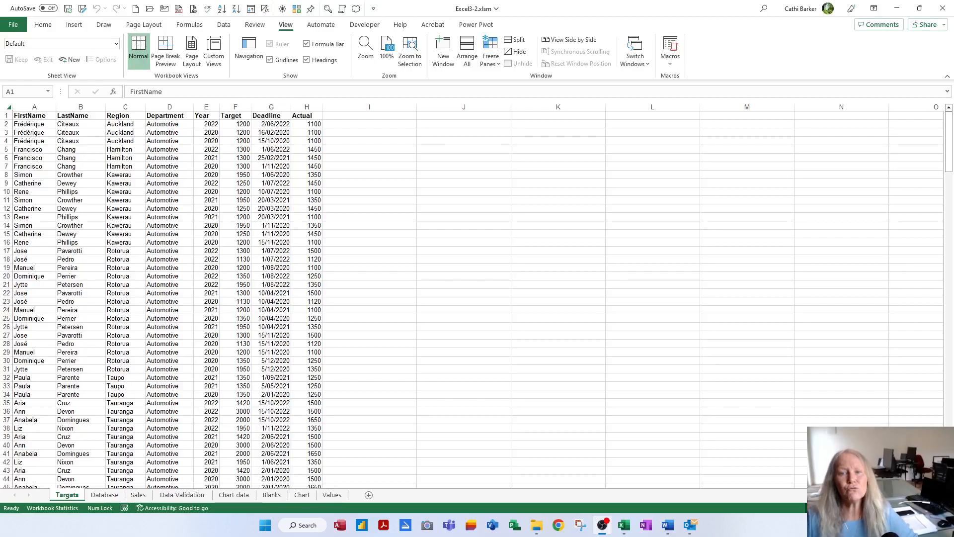
Insert a PivotTable on a new worksheet, using the full data range of the Targets sheet.
click(326, 12)
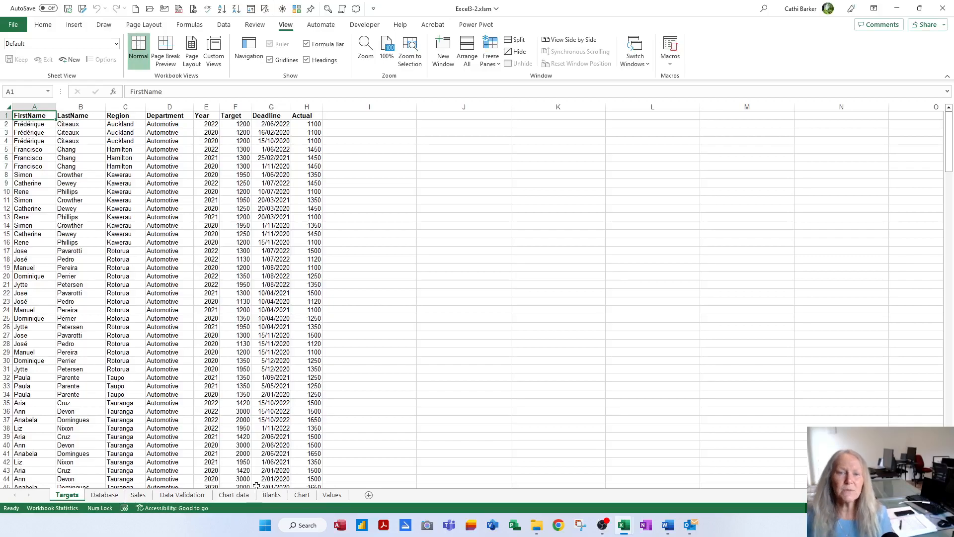
key(ctrl+Down)
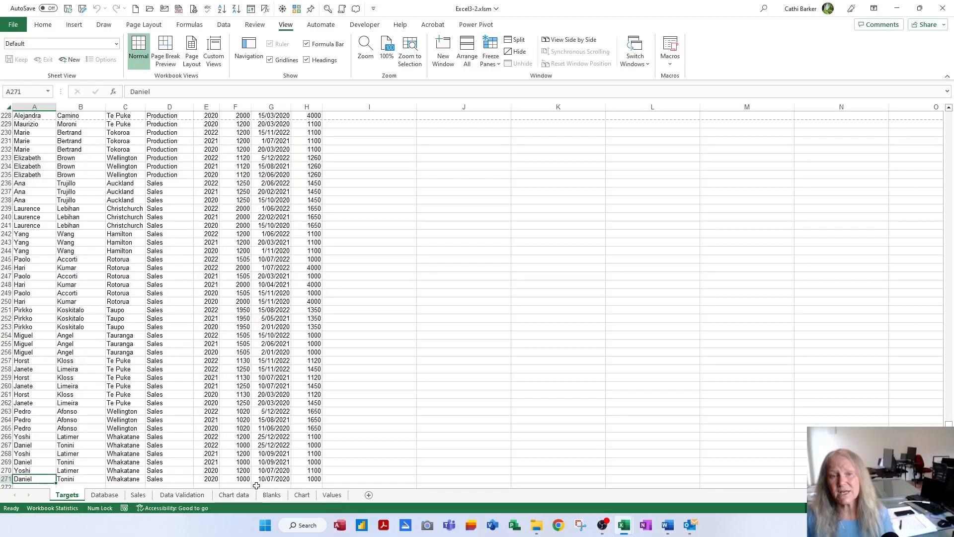
key(ctrl+Up)
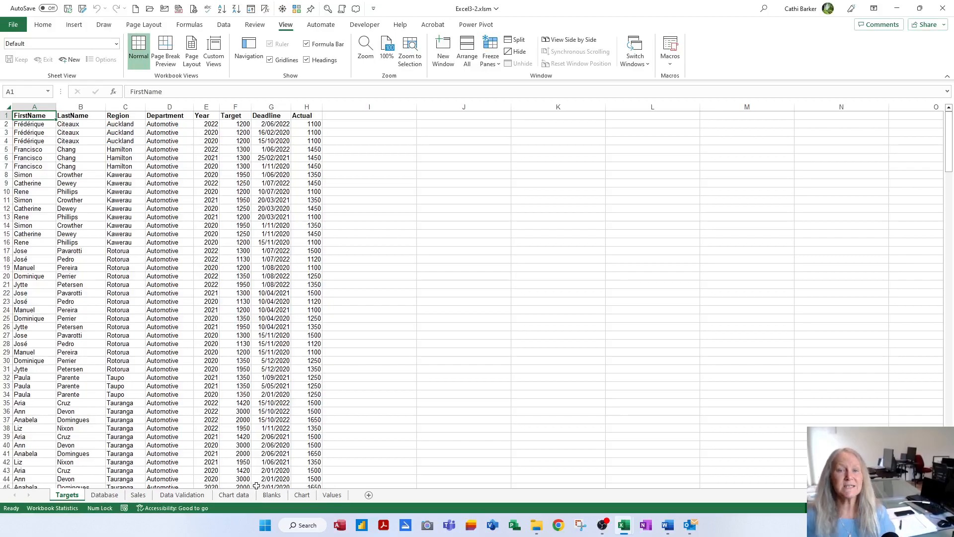
click(49, 139)
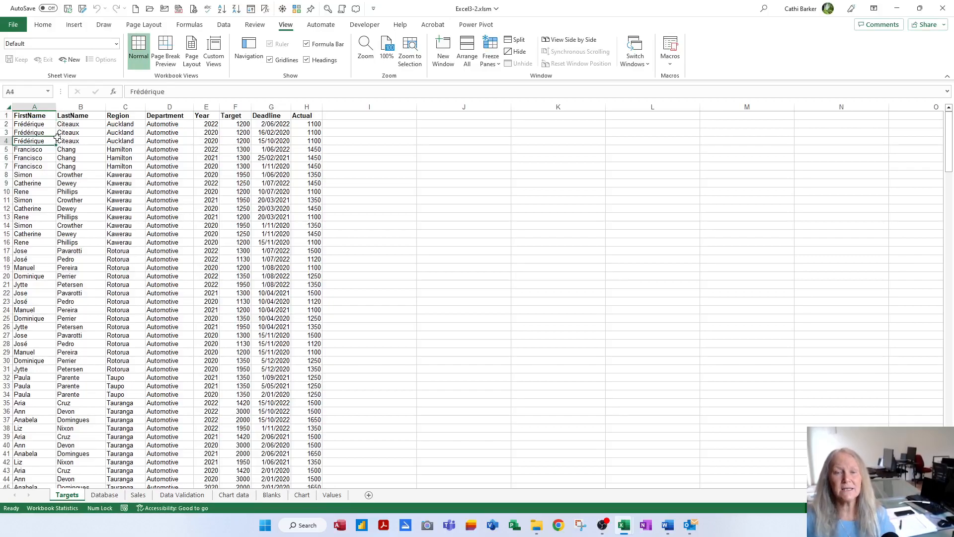
click(73, 25)
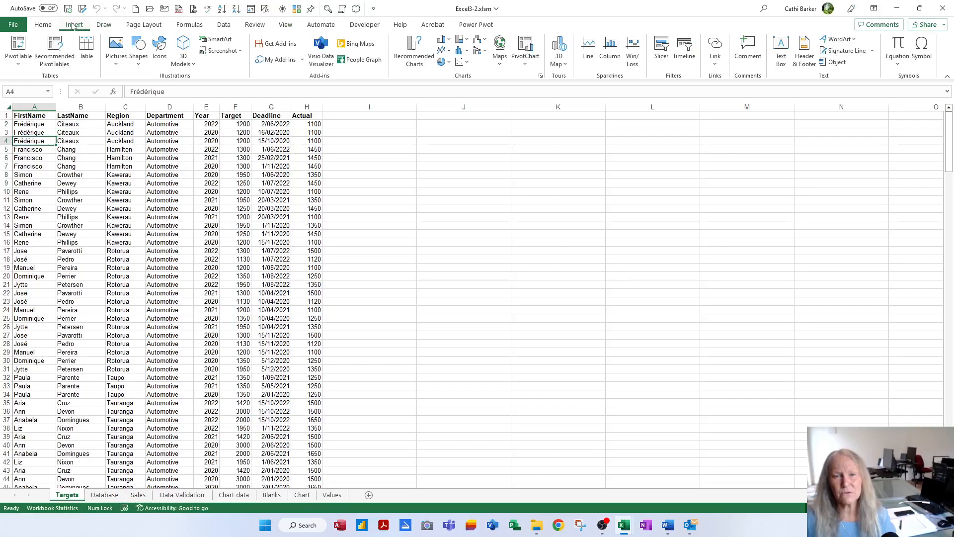
click(17, 45)
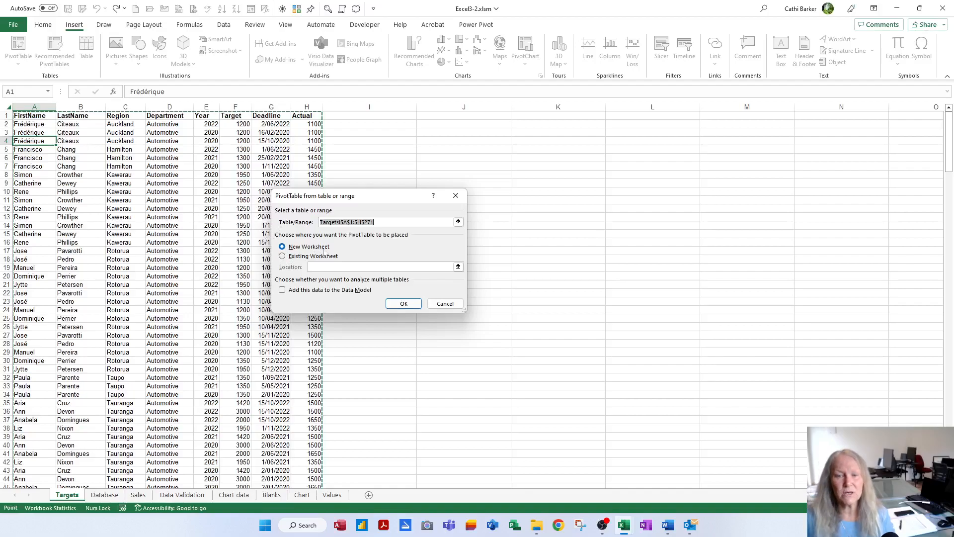
click(403, 304)
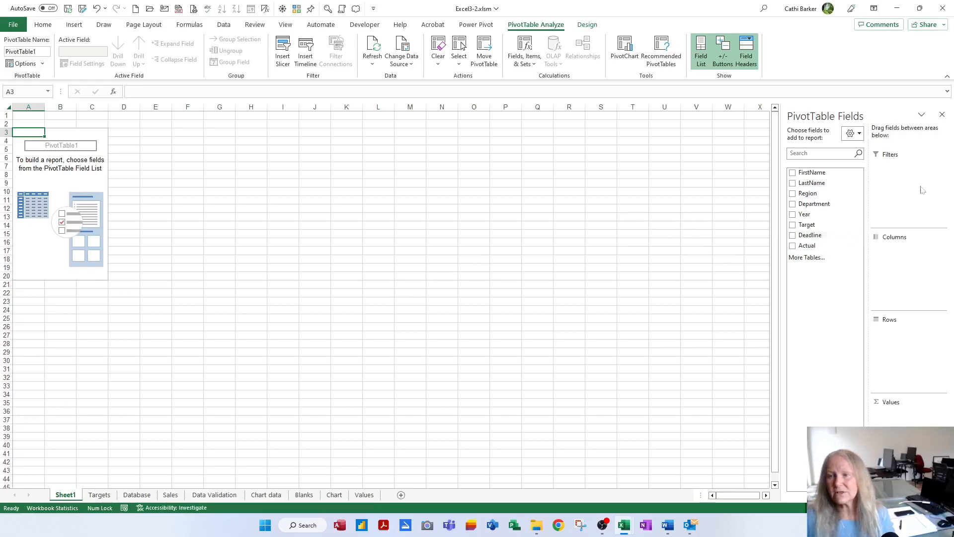
Hide the PivotTable field list and show it again.
click(942, 115)
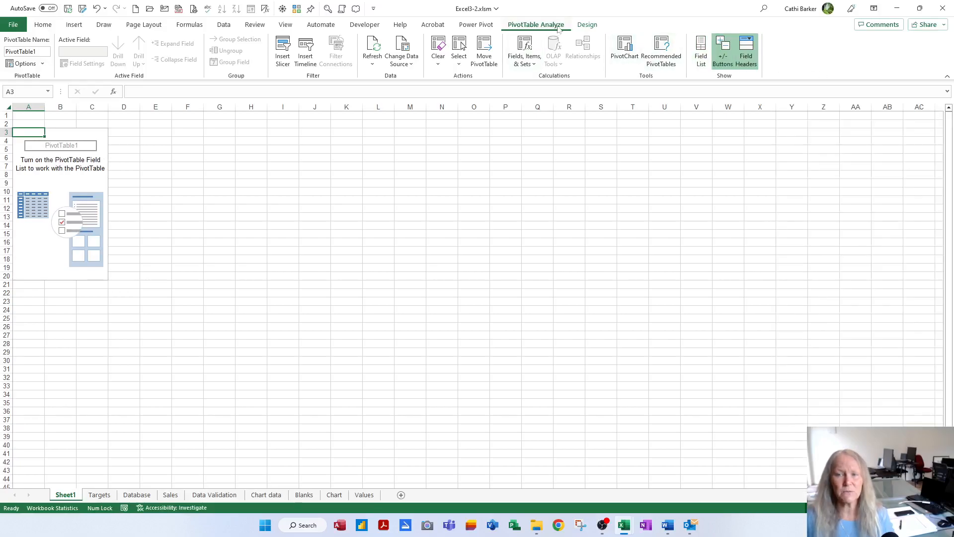
click(700, 59)
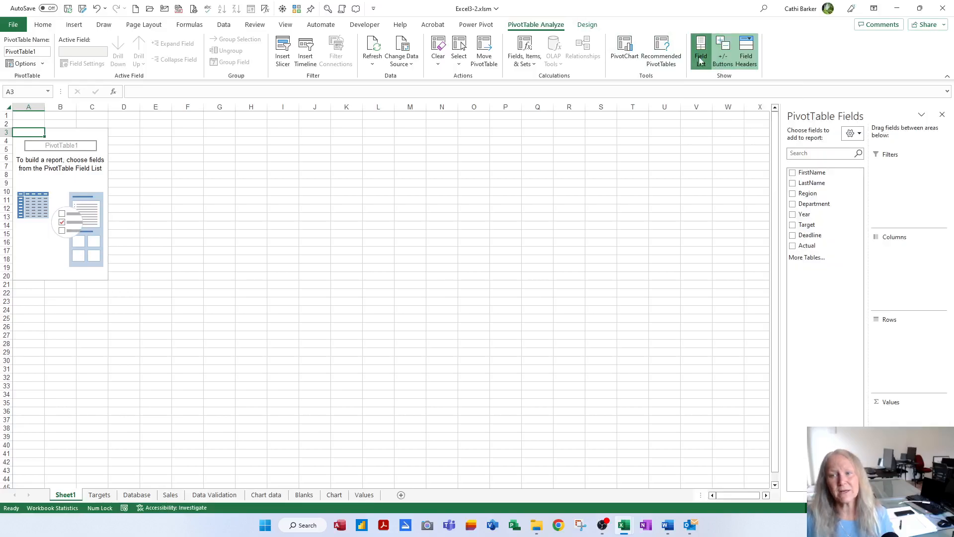
click(701, 59)
click(700, 60)
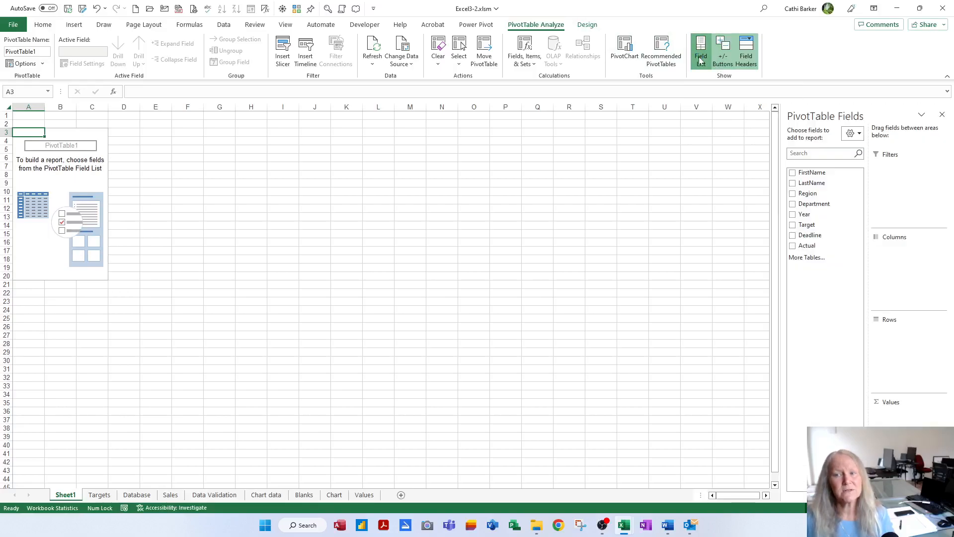
click(701, 60)
click(700, 59)
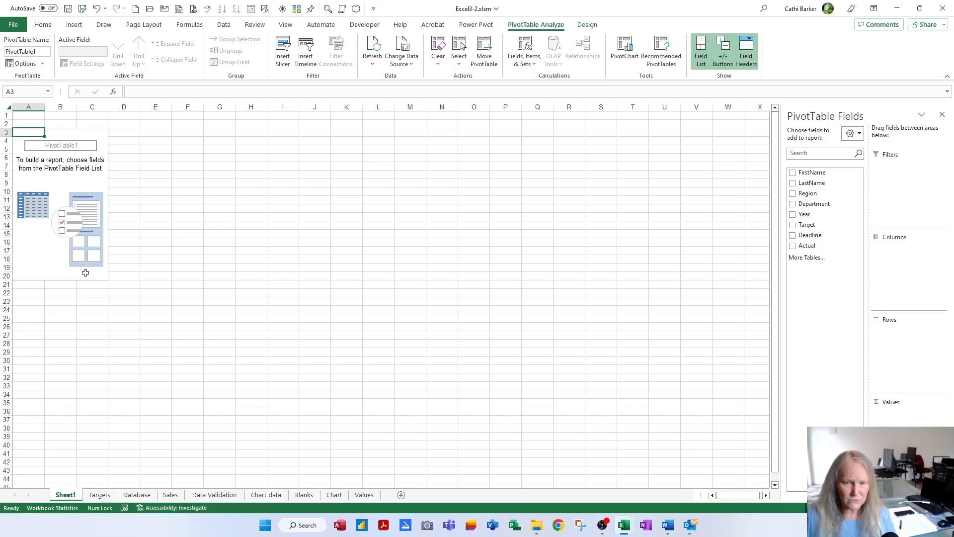
Deselect and reselect the PivotTable, and review its analysis and design tools.
click(409, 166)
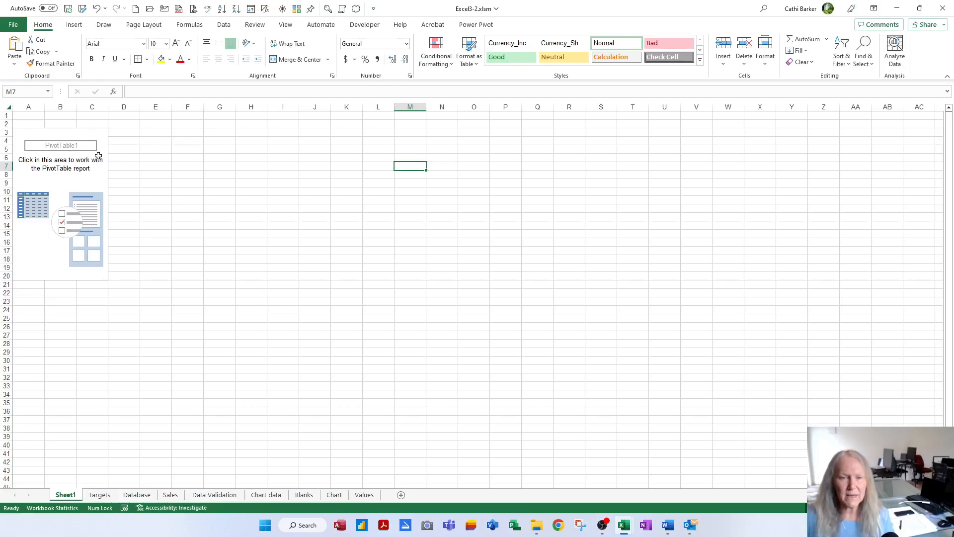
click(27, 148)
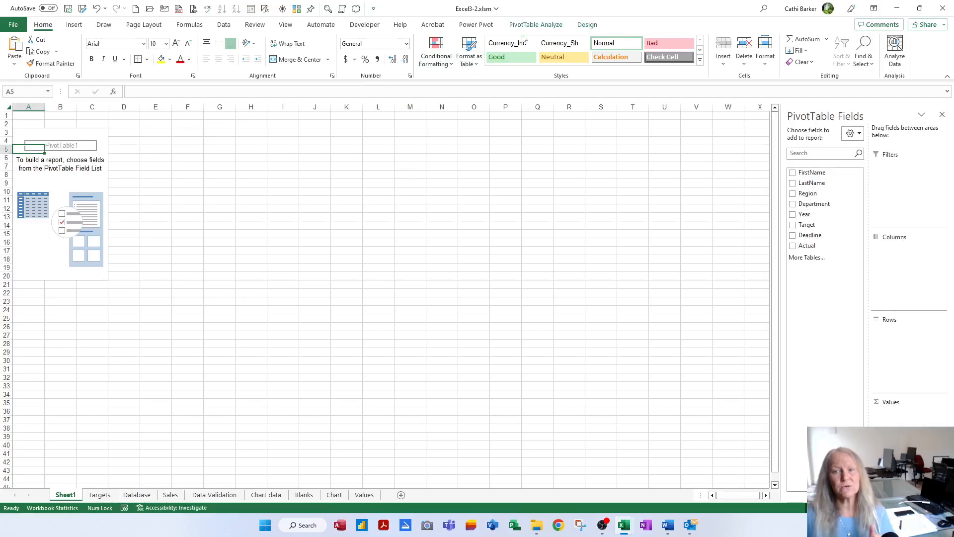
click(544, 26)
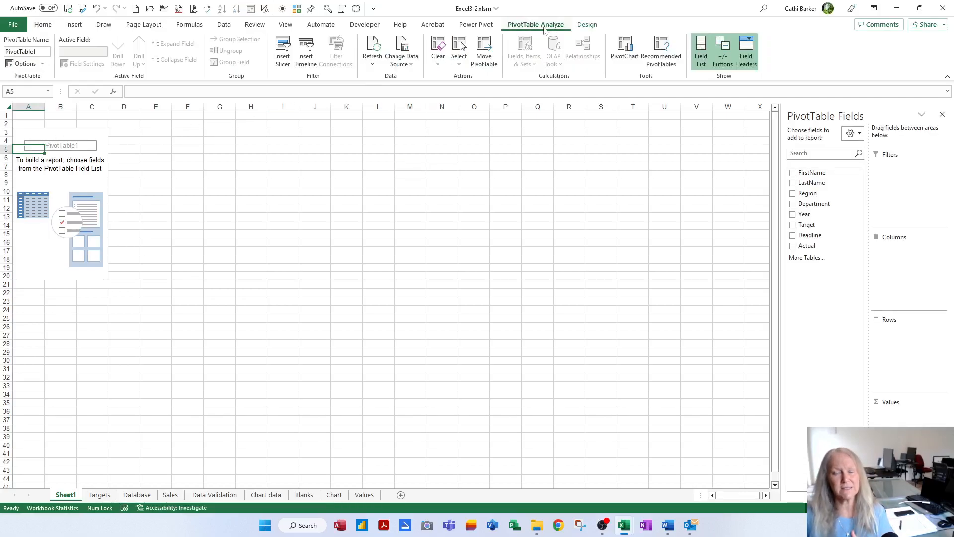
click(587, 25)
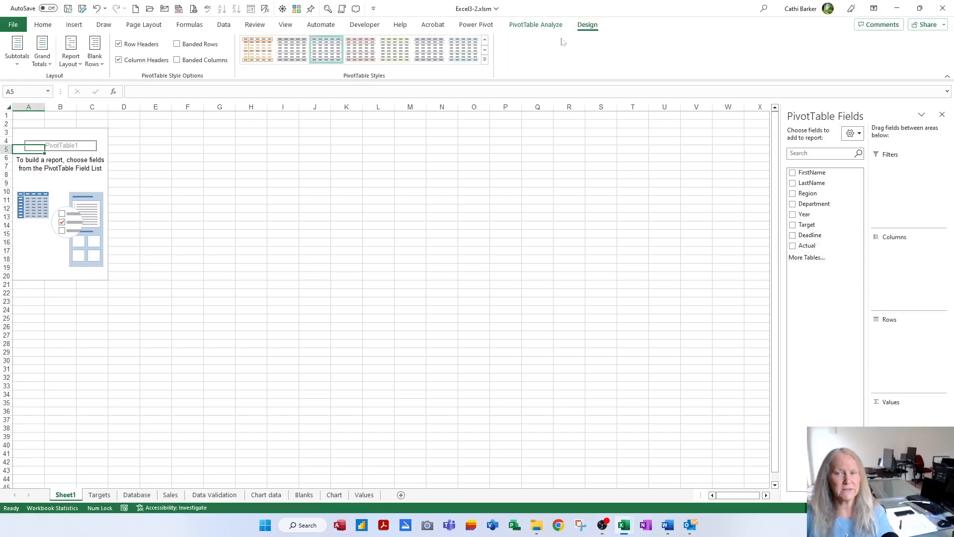
click(550, 26)
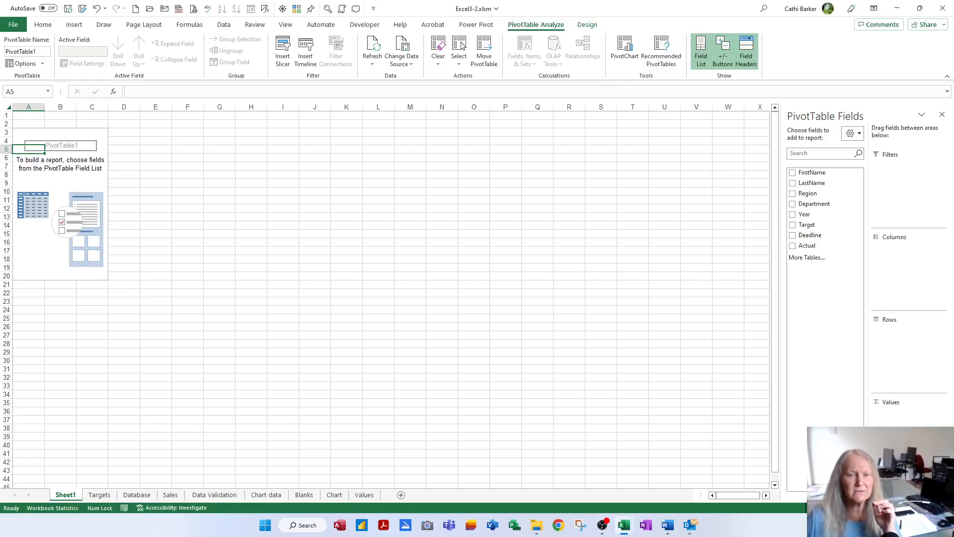
click(28, 131)
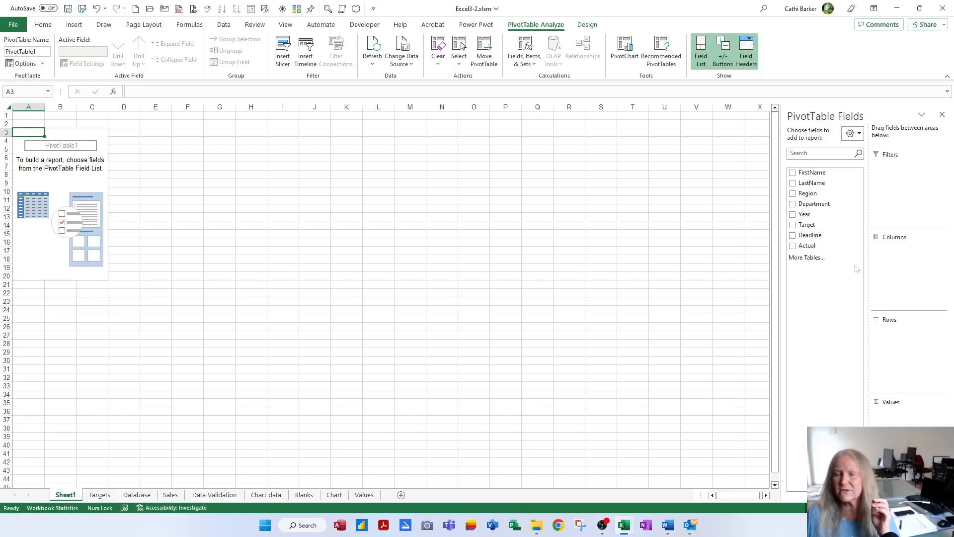
Switch the field list layout to Fields Section and Areas Section Stacked and return it to Side-By-Side.
click(854, 134)
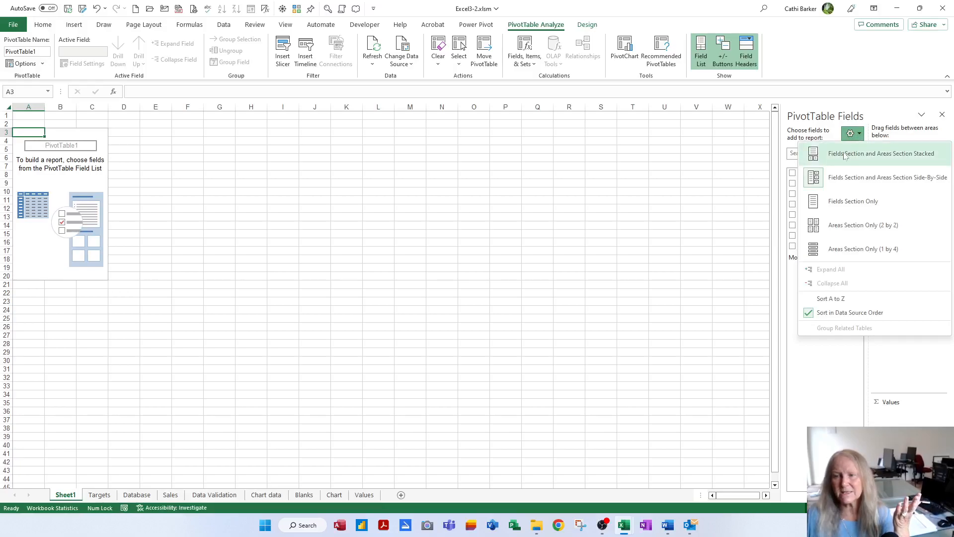
click(875, 155)
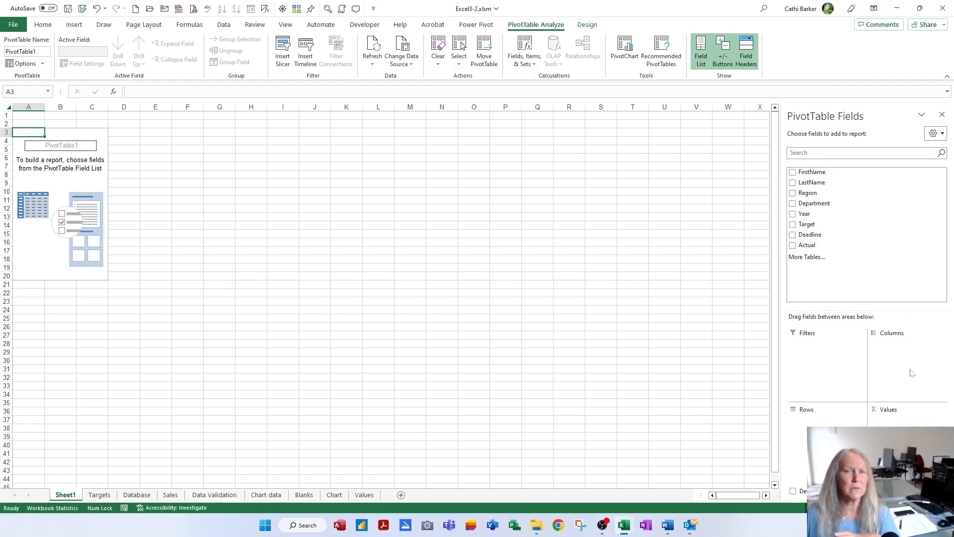
click(935, 134)
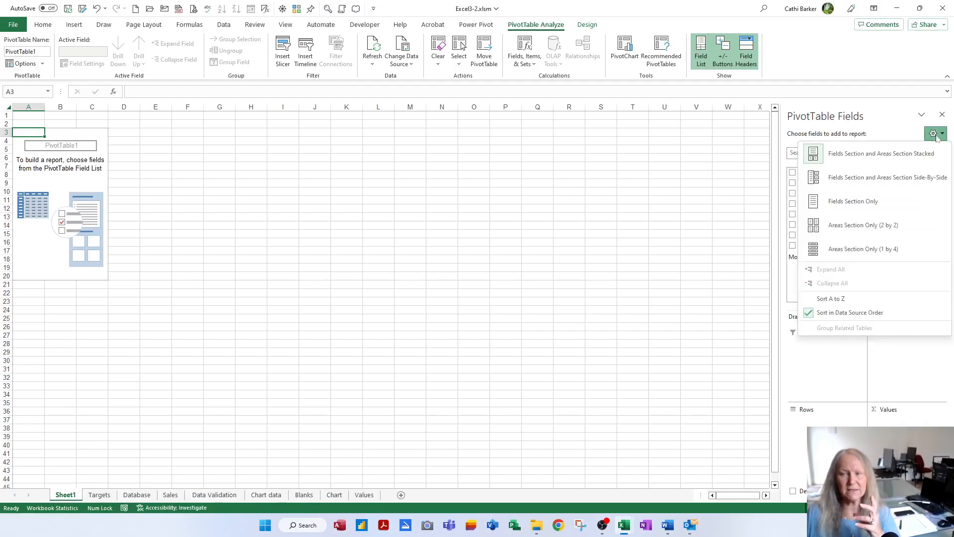
click(858, 183)
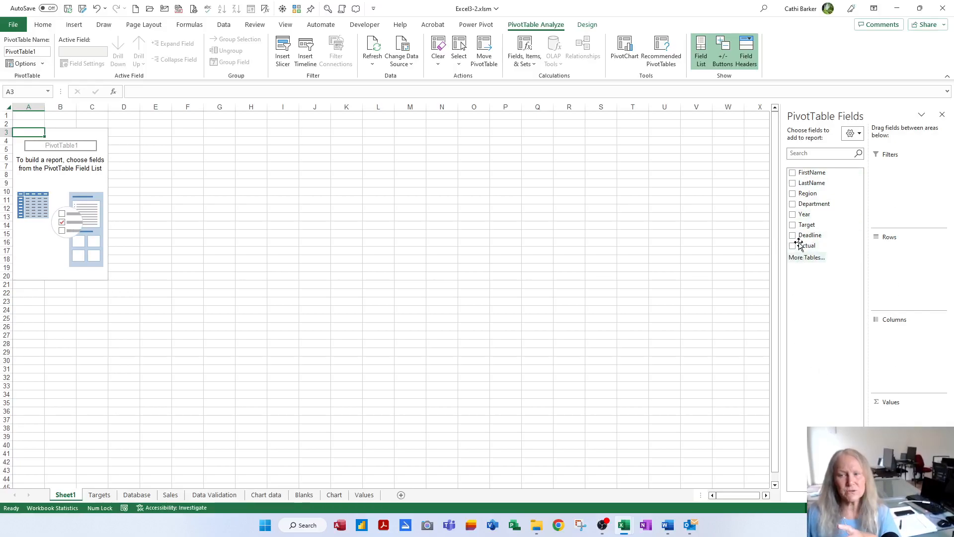
Sort the fields in the PivotTable field list A to Z.
click(852, 134)
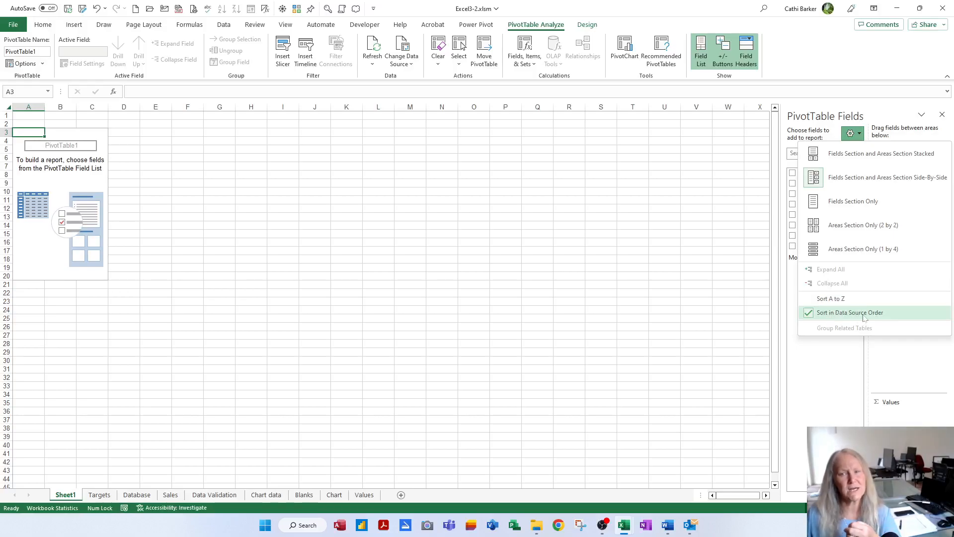
click(856, 299)
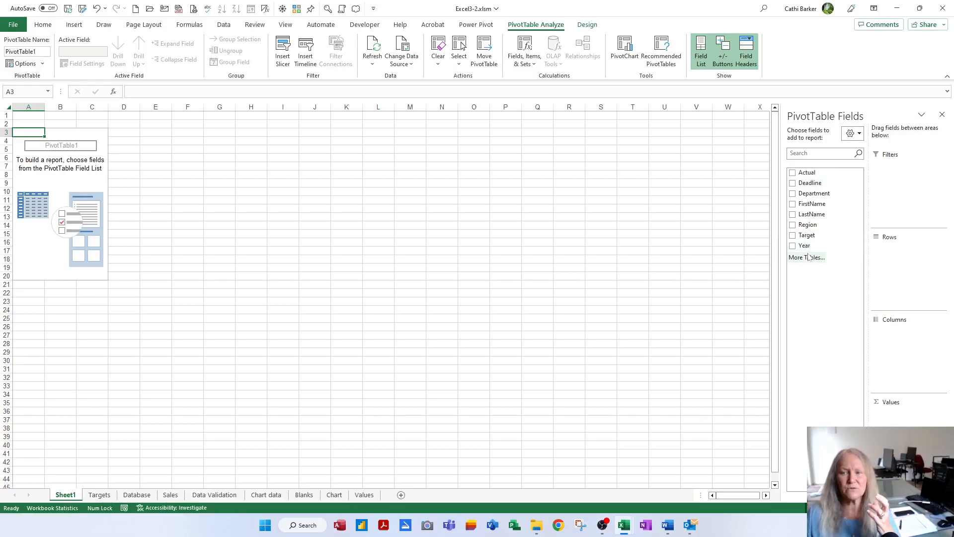
click(854, 135)
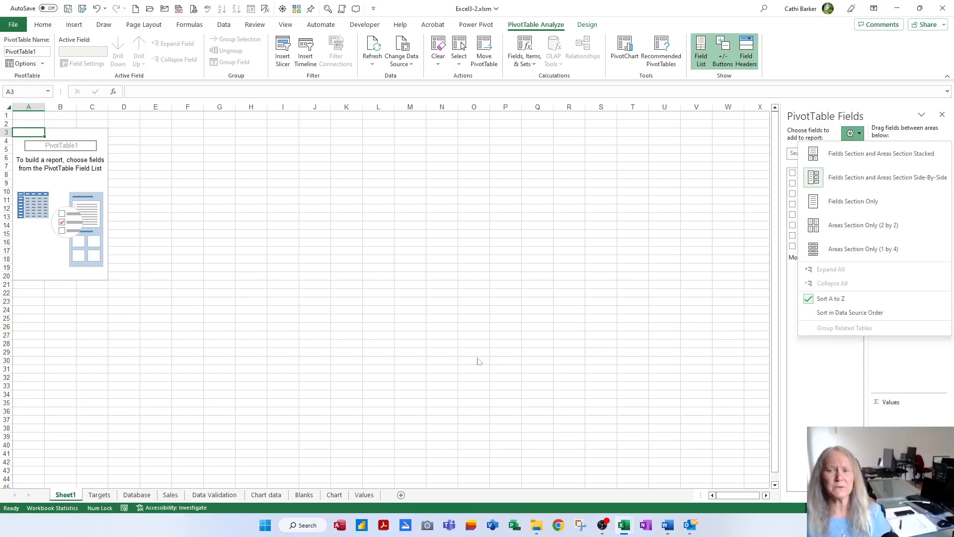
click(506, 322)
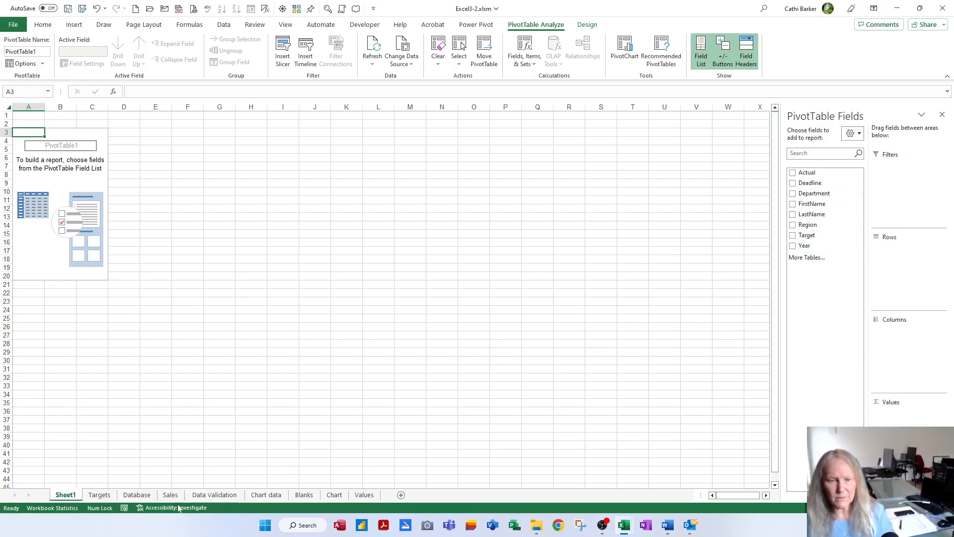
Add the Department field to the PivotTable's rows and move it to the columns area.
click(111, 498)
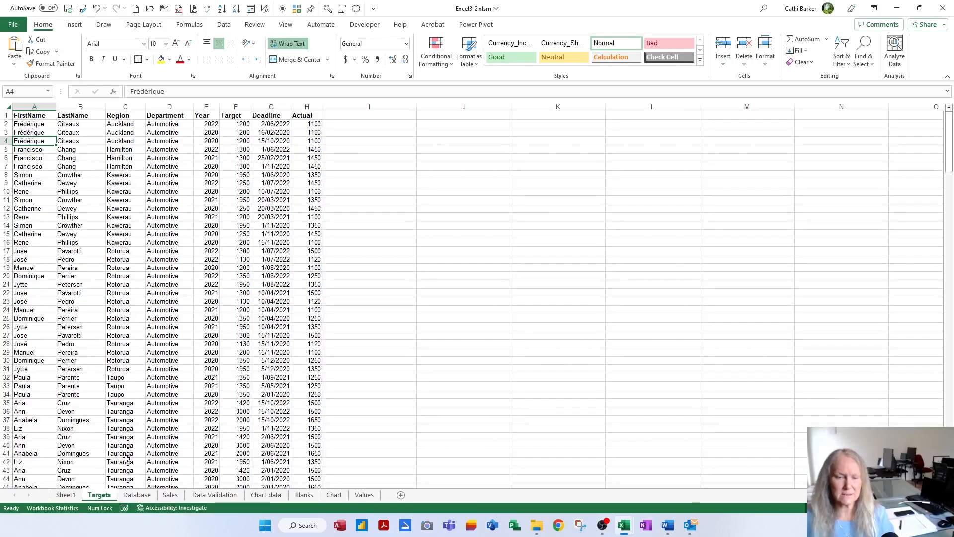
click(68, 495)
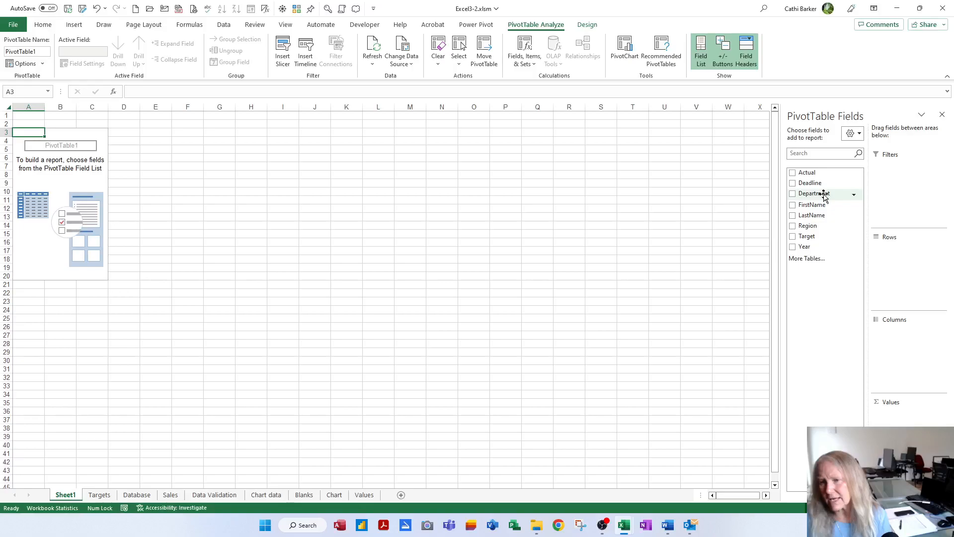
drag(824, 196, 902, 278)
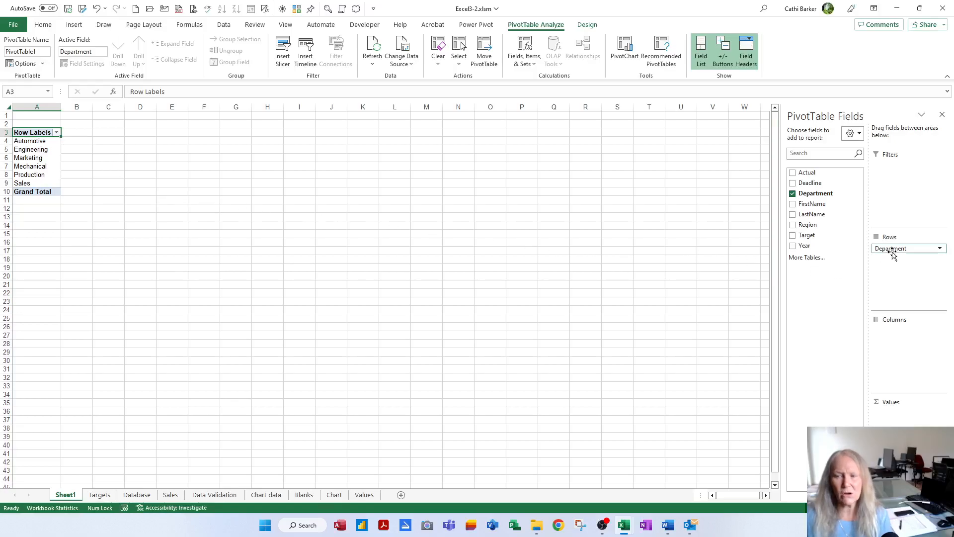
drag(894, 251, 902, 344)
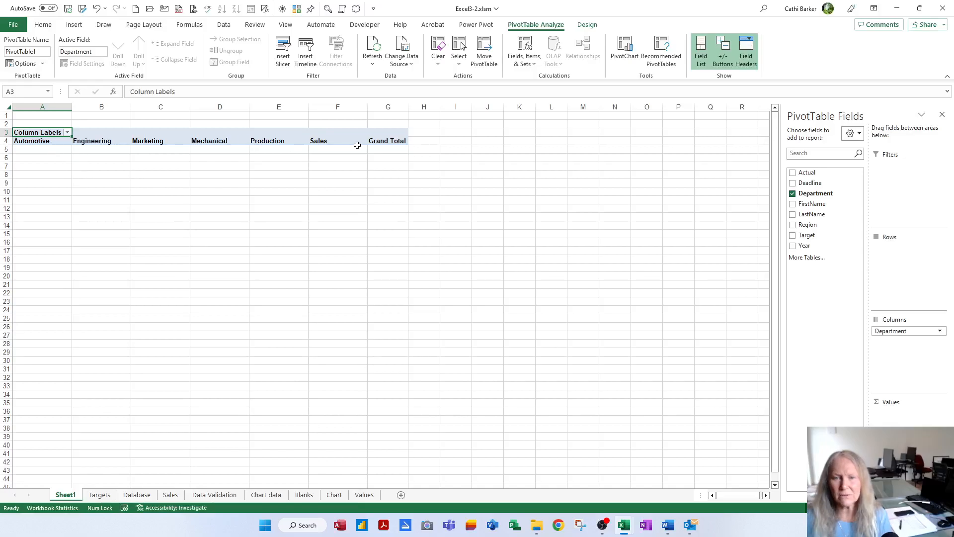
Add Region as the PivotTable's row field and Actual as its summed value field.
drag(814, 224, 891, 258)
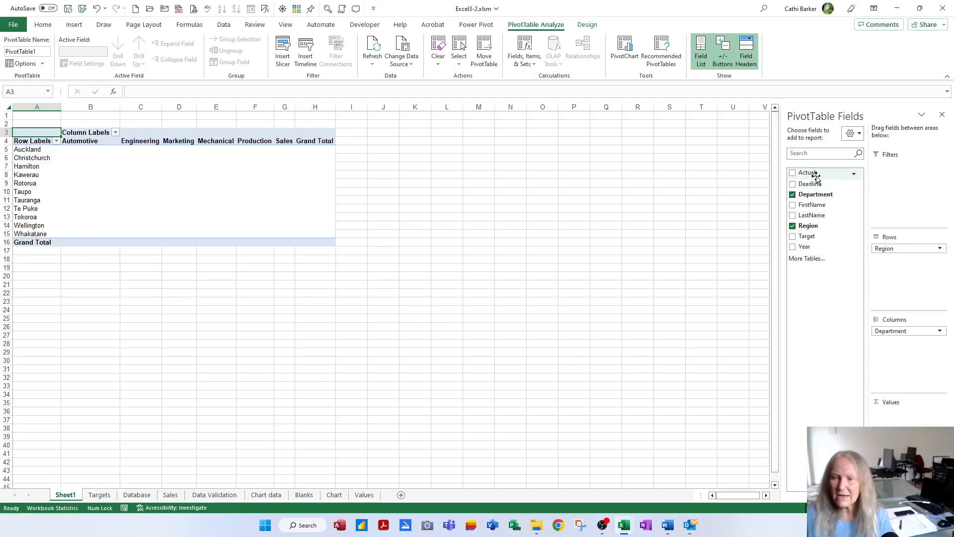
drag(810, 174, 894, 439)
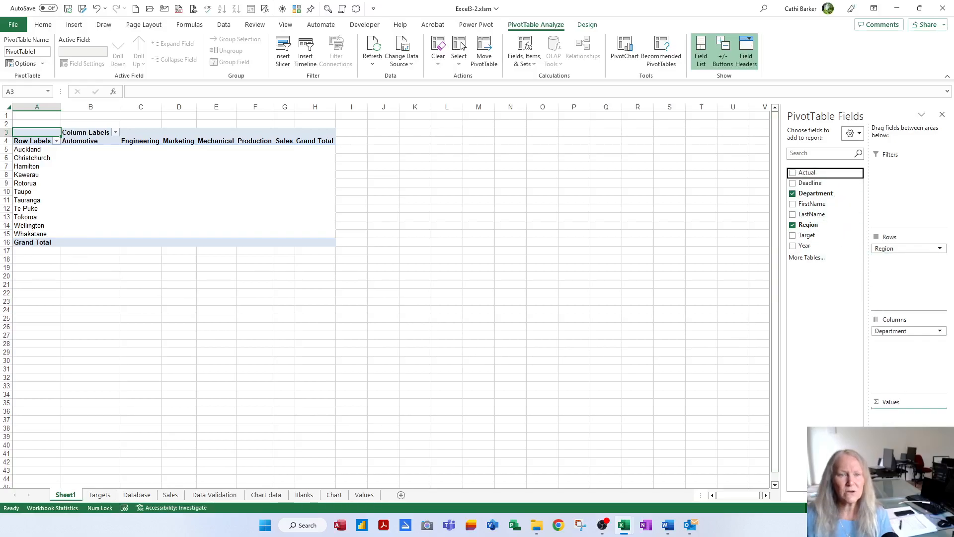
drag(894, 440, 894, 422)
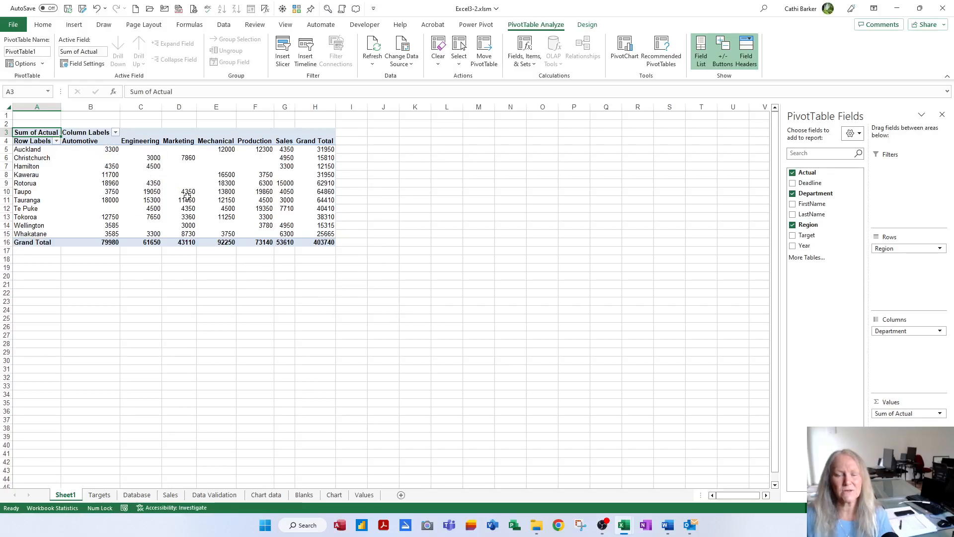
mouse_move(120, 158)
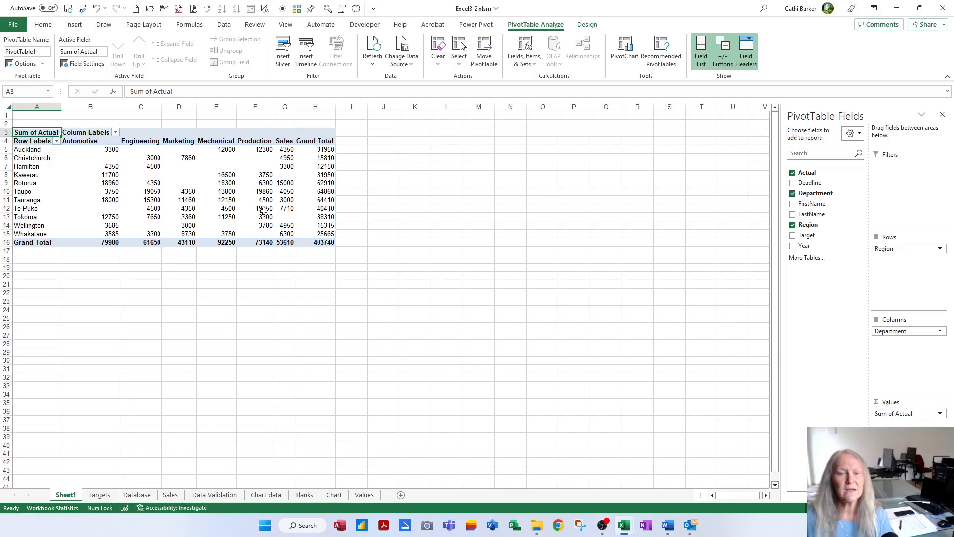
mouse_move(255, 221)
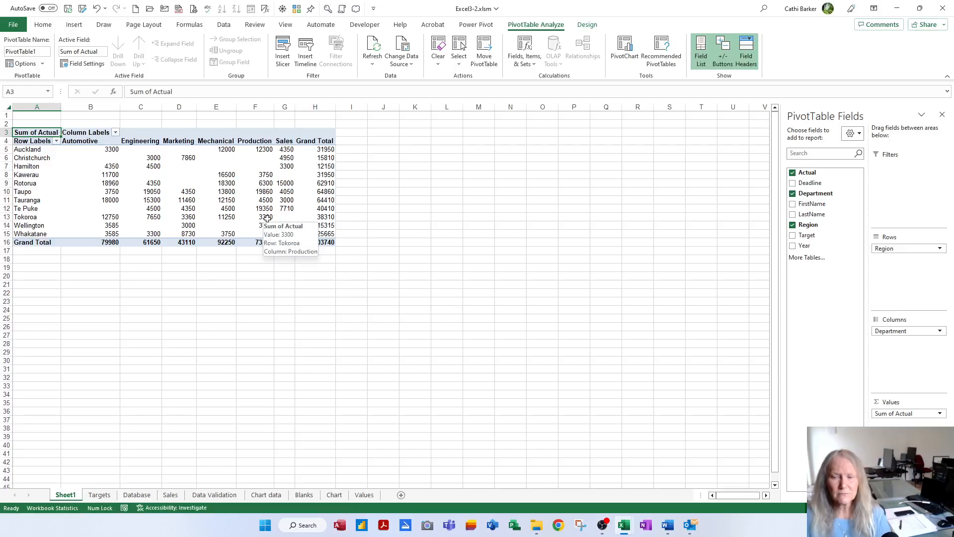
Rename the worksheet holding the PivotTable as ivot1.
double_click(65, 495)
text(Pivot1)
key(Return)
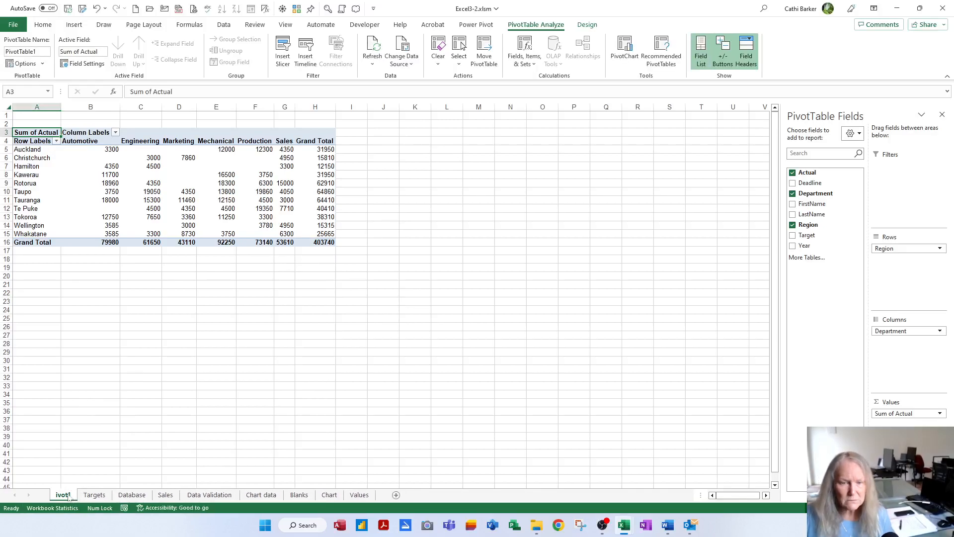
Correct the name of the worksheet holding the PivotTable to Pivot1.
double_click(66, 496)
key(Home)
text(P)
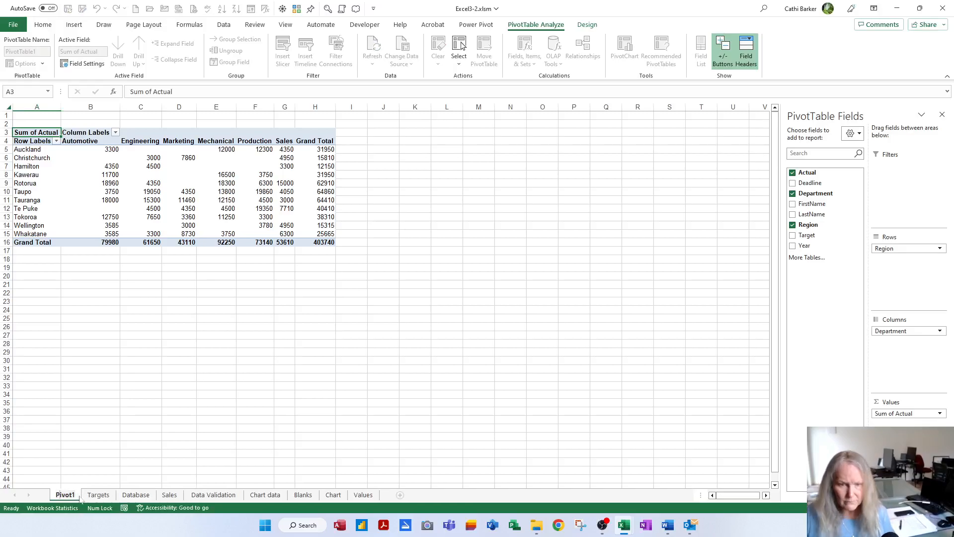
key(Return)
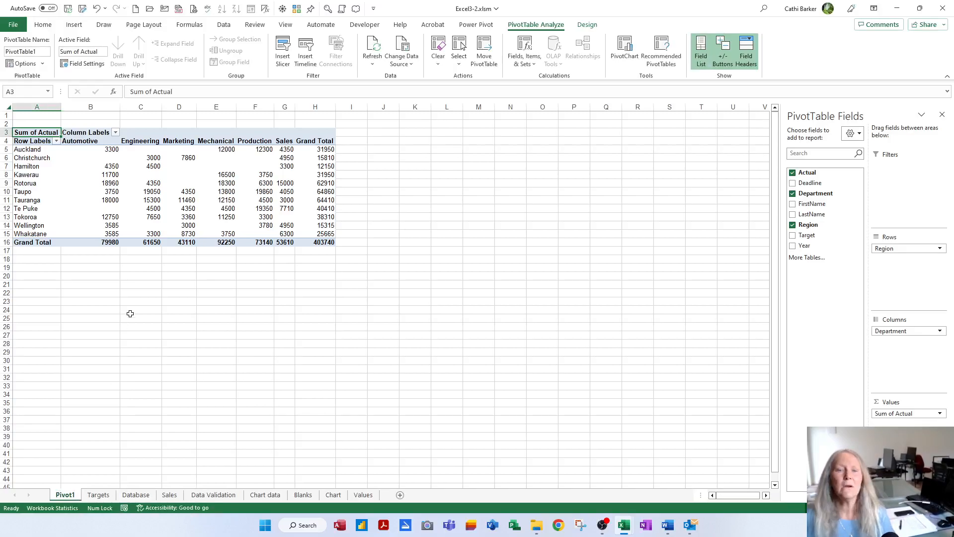
Replace the PivotTable's column labels heading with Department and its row labels heading with Regions.
click(92, 131)
text(Department)
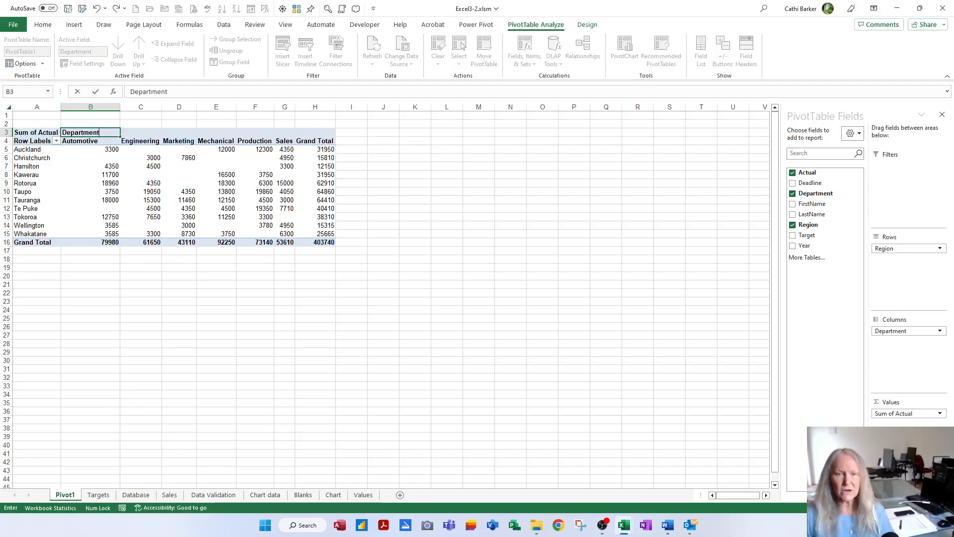
key(Return)
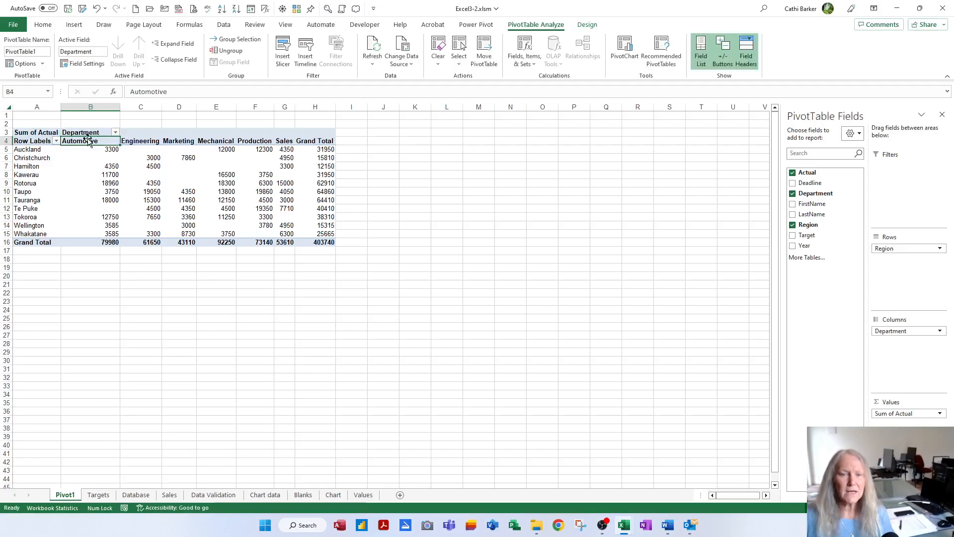
click(28, 141)
text(Region)
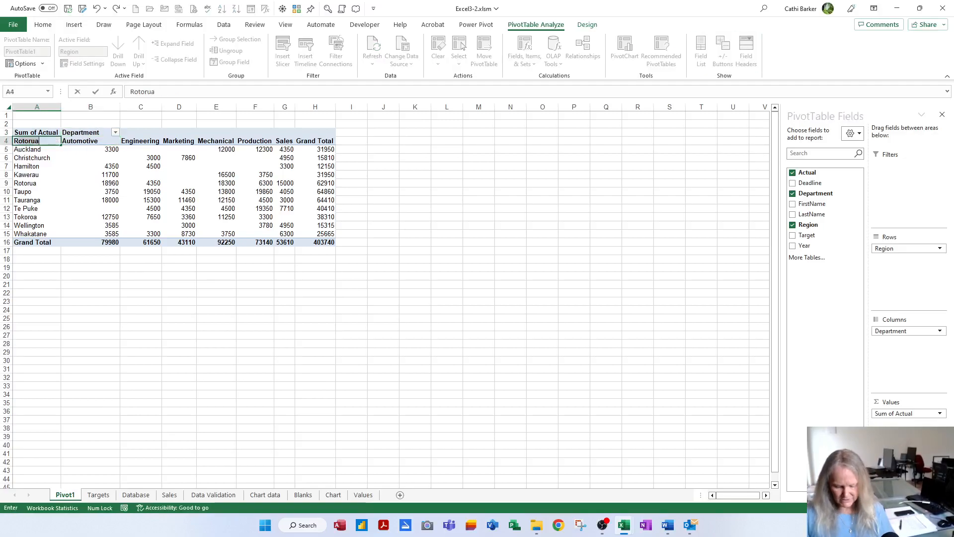
text(s)
key(Return)
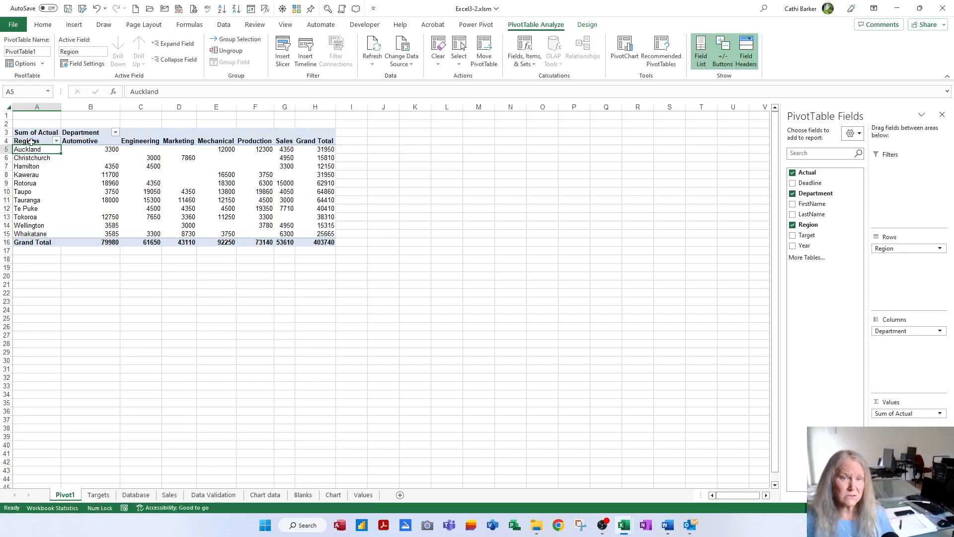
Rename the Sum of Actual heading in cell A3 as Total Sales.
click(46, 129)
click(45, 133)
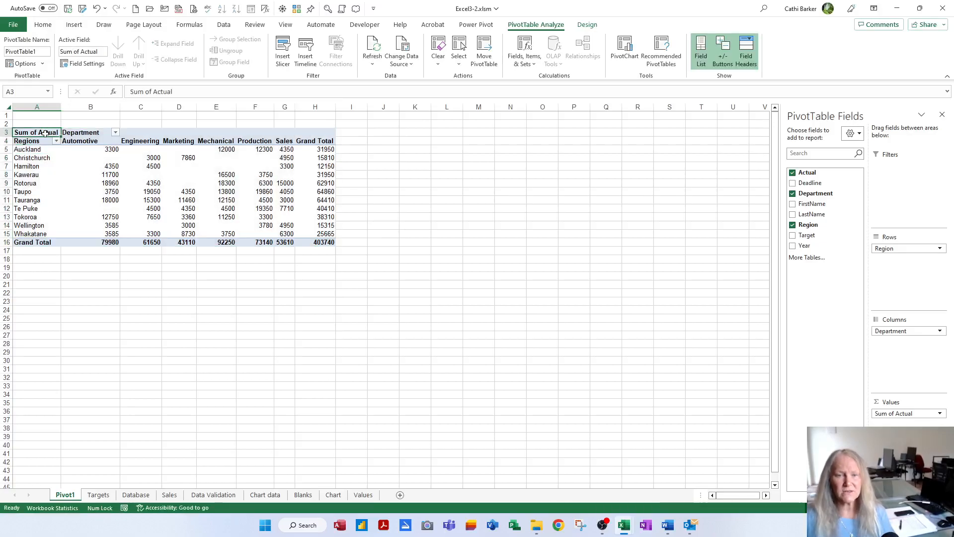
text(Total)
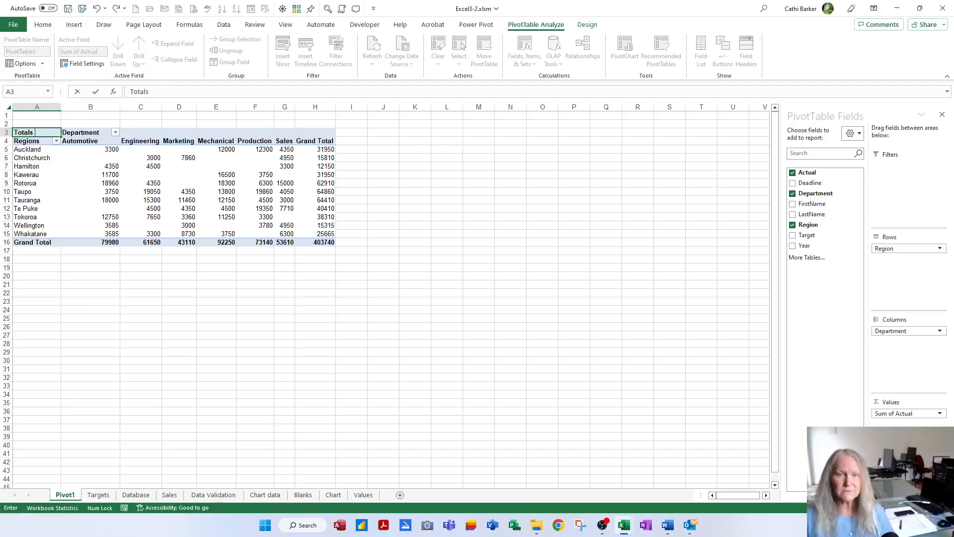
text( Sales)
key(Return)
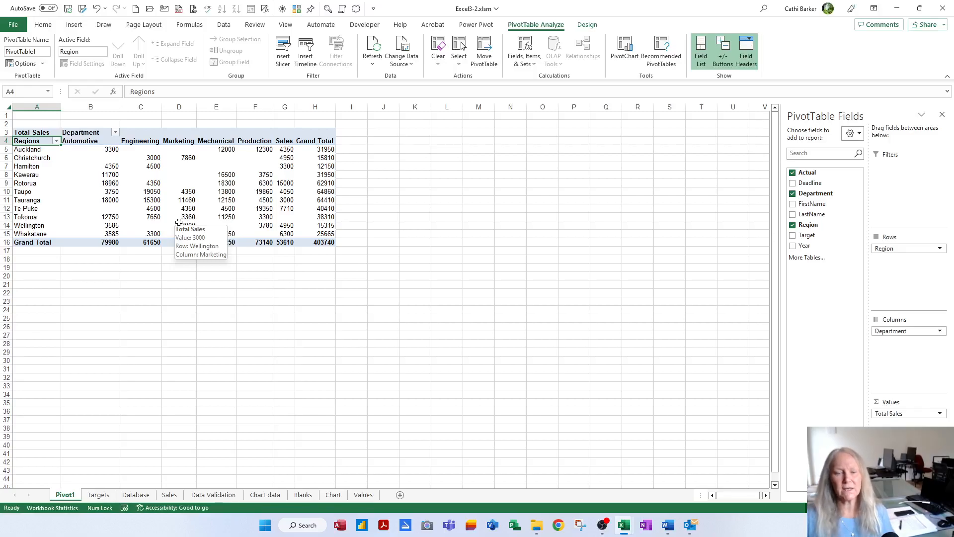
Insert a second PivotTable from the Targets sheet's data on a new worksheet.
click(102, 498)
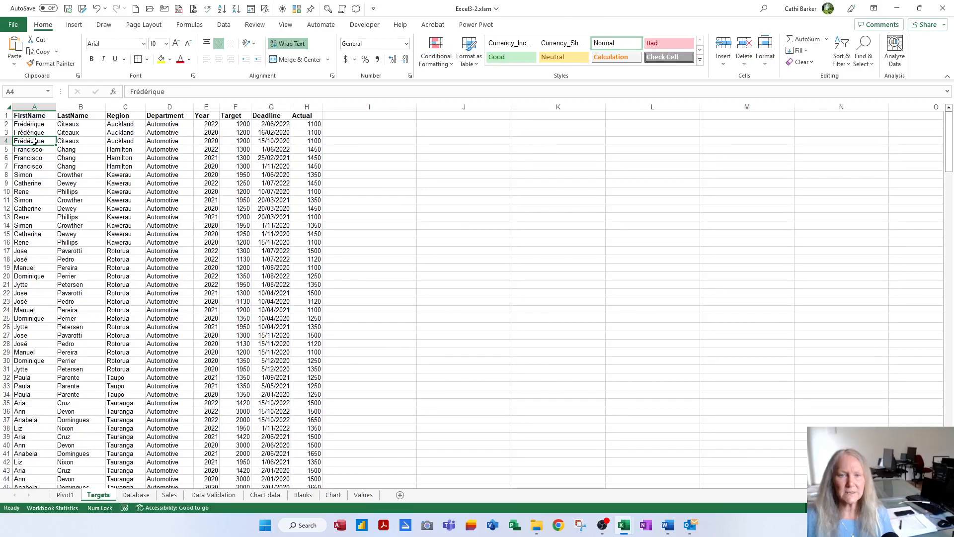
click(74, 24)
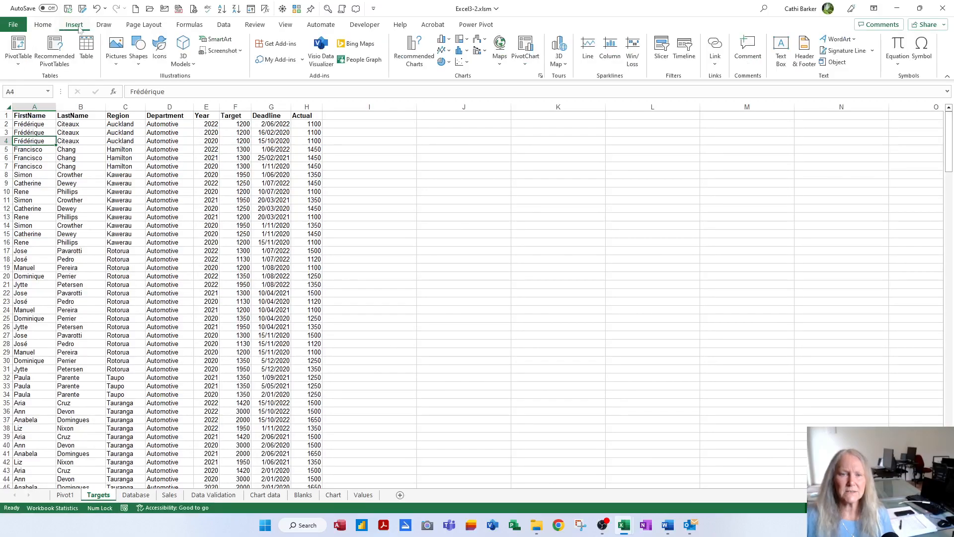
click(17, 48)
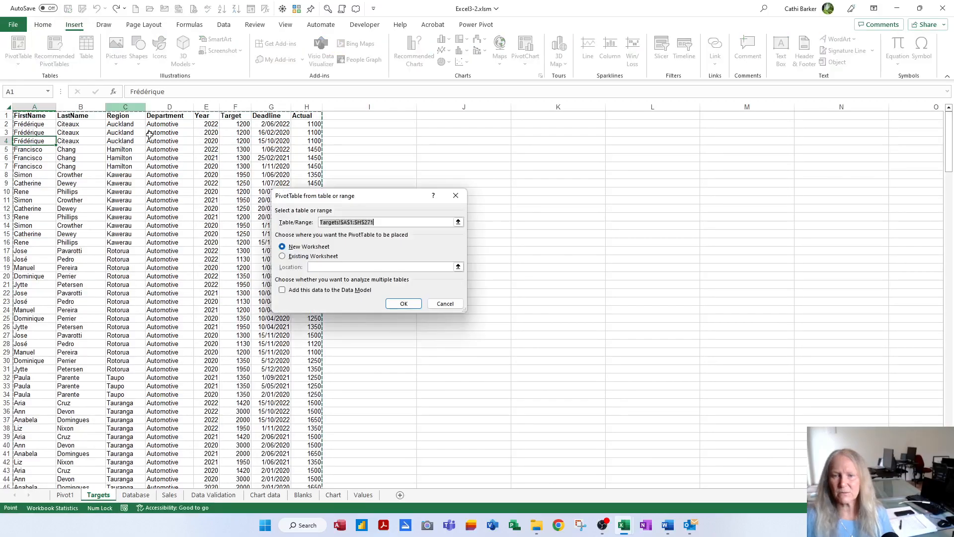
click(404, 303)
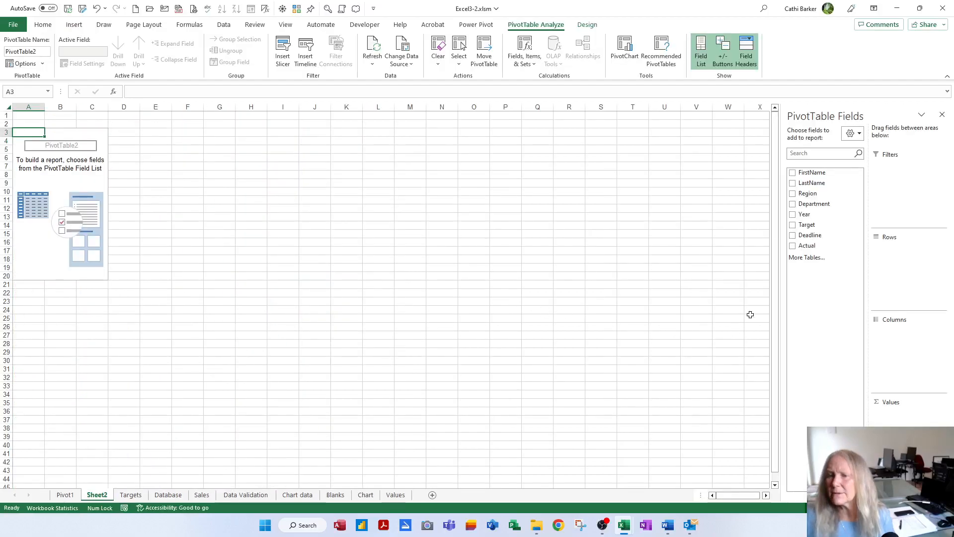
Lay out the new PivotTable with Region as rows and Actual five times as values, and relabel the row heading as Regions.
drag(802, 196, 899, 258)
drag(806, 246, 897, 422)
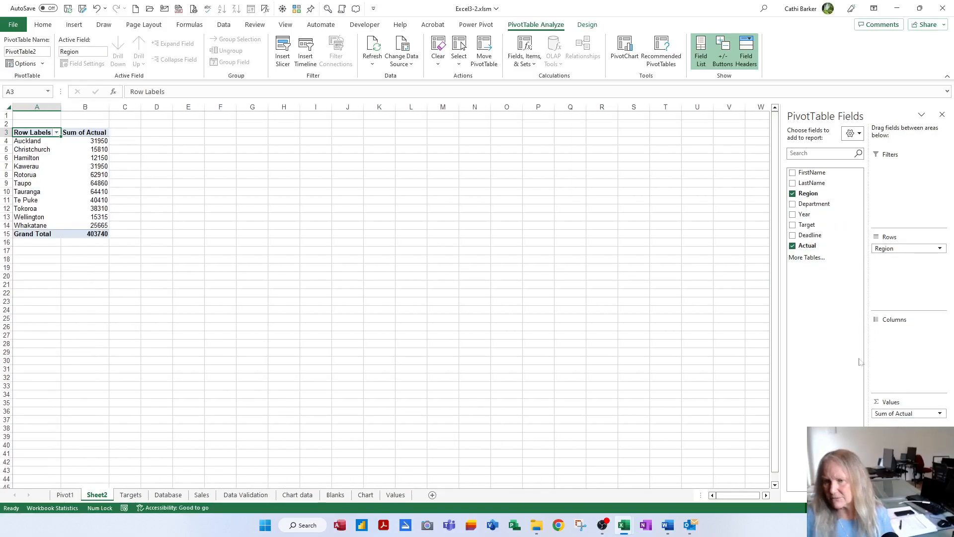
drag(805, 247, 893, 426)
drag(805, 246, 897, 422)
drag(809, 249, 889, 422)
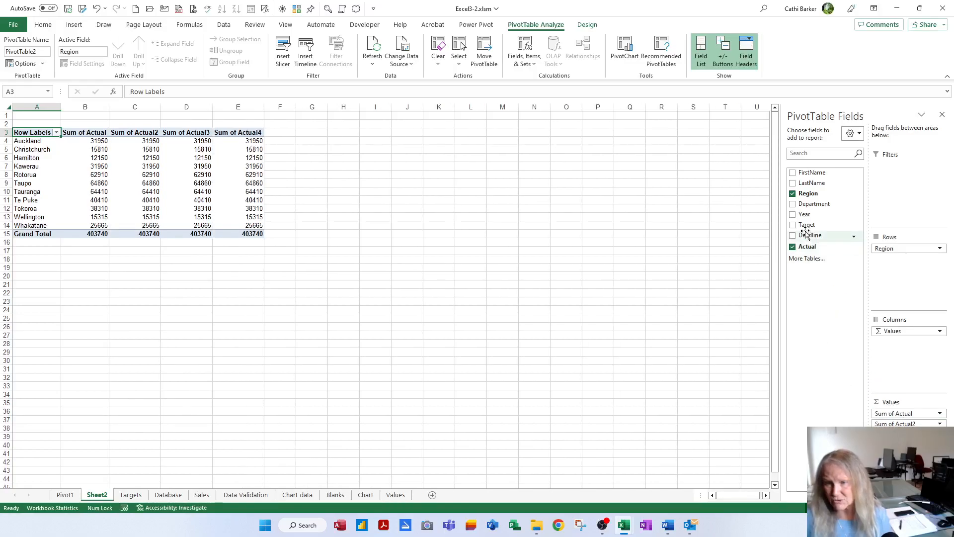
drag(806, 247, 892, 432)
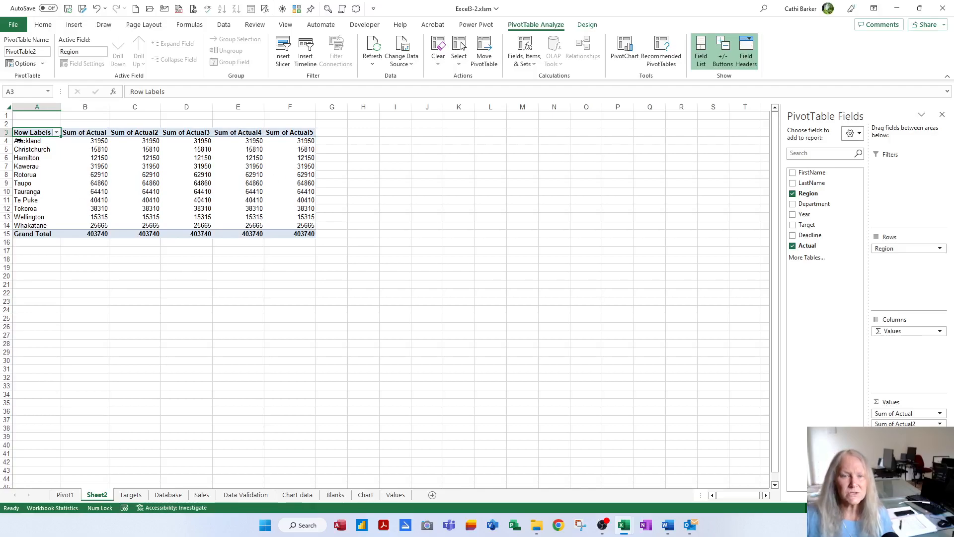
text(Regions)
key(Return)
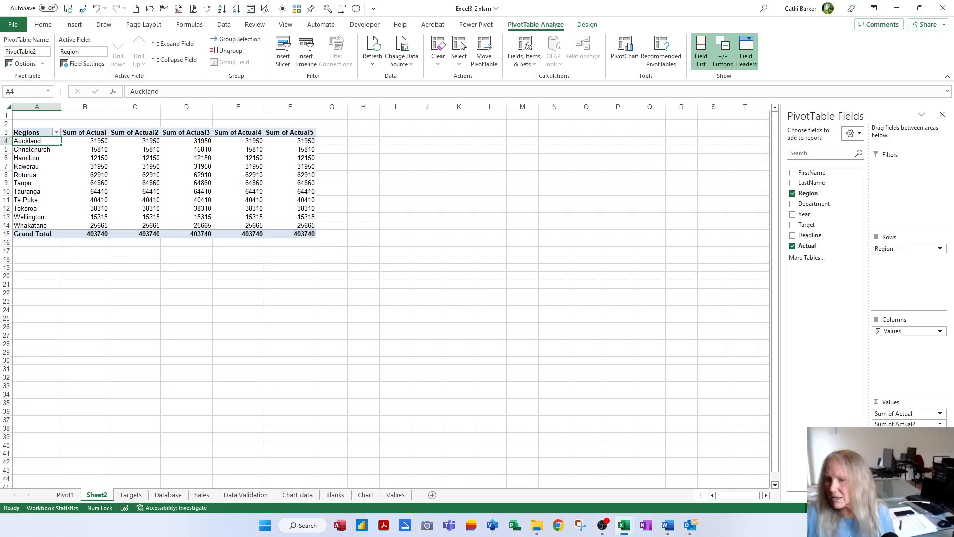
Name the first Actual value field Total Sales and format it as Accounting with 0 decimal places.
click(904, 414)
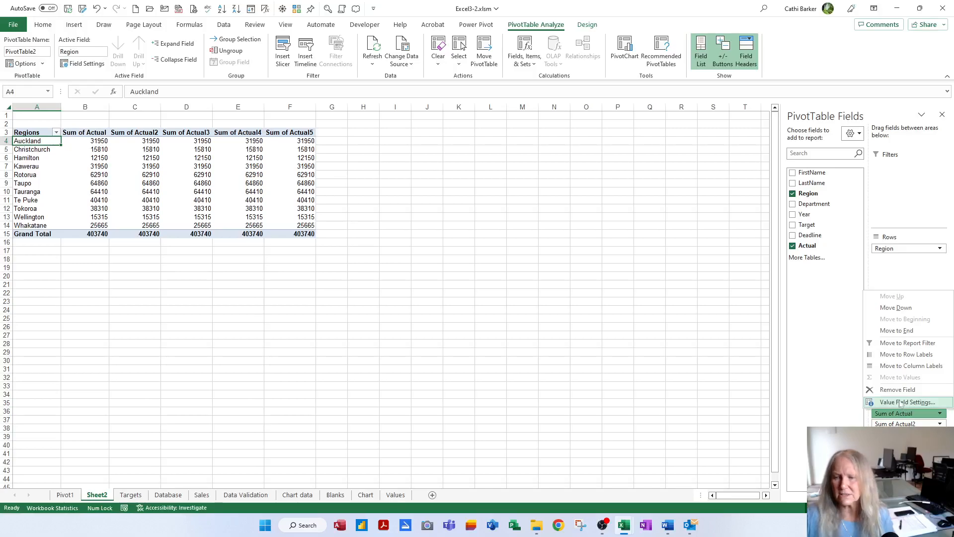
click(901, 402)
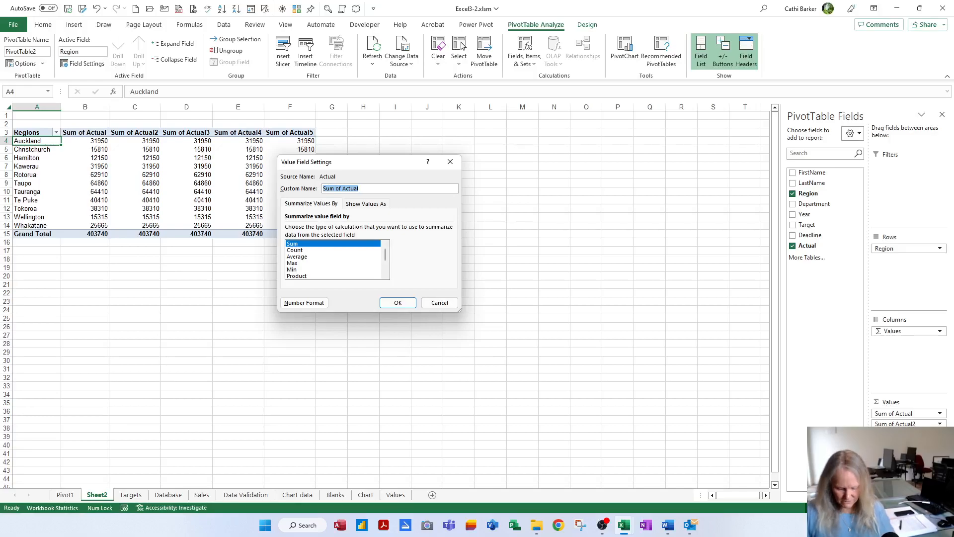
text(Total Sales)
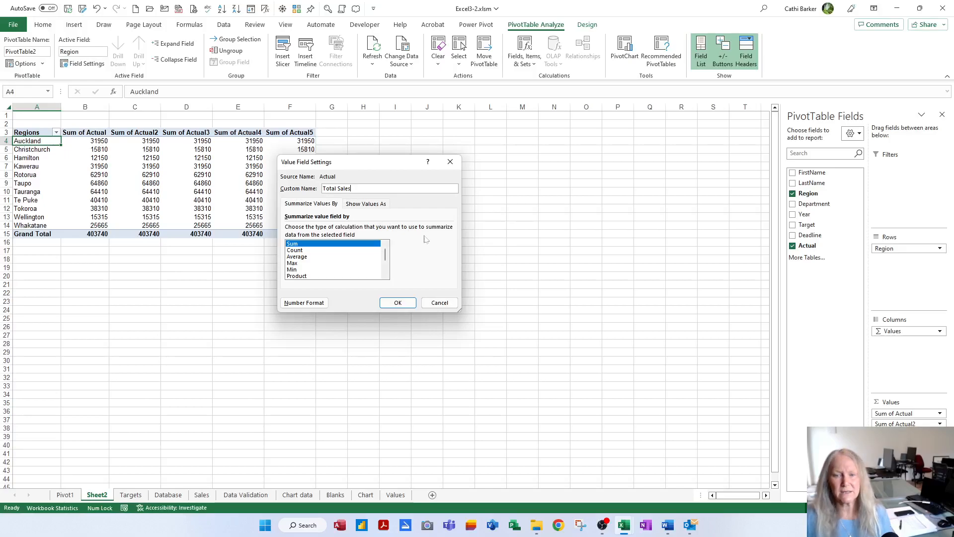
click(313, 303)
click(276, 180)
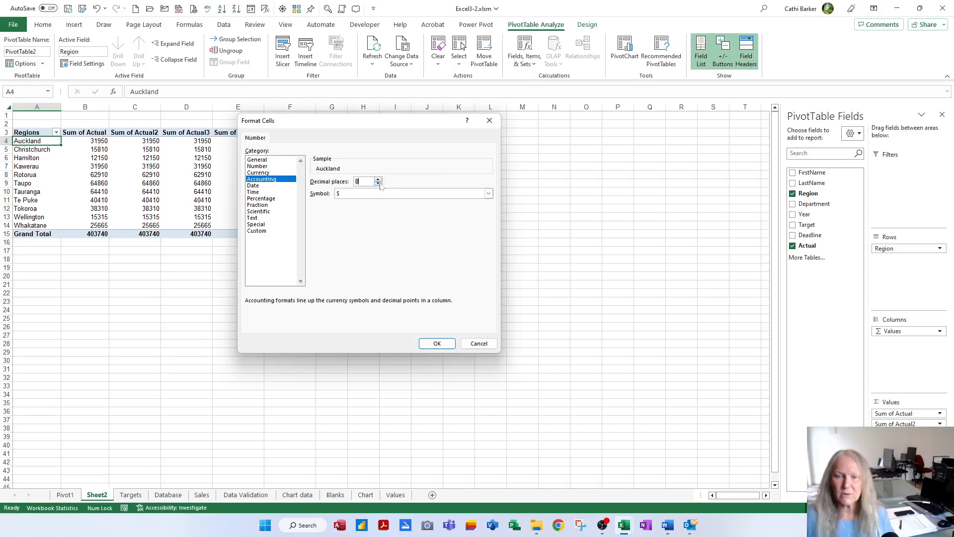
click(447, 344)
click(398, 302)
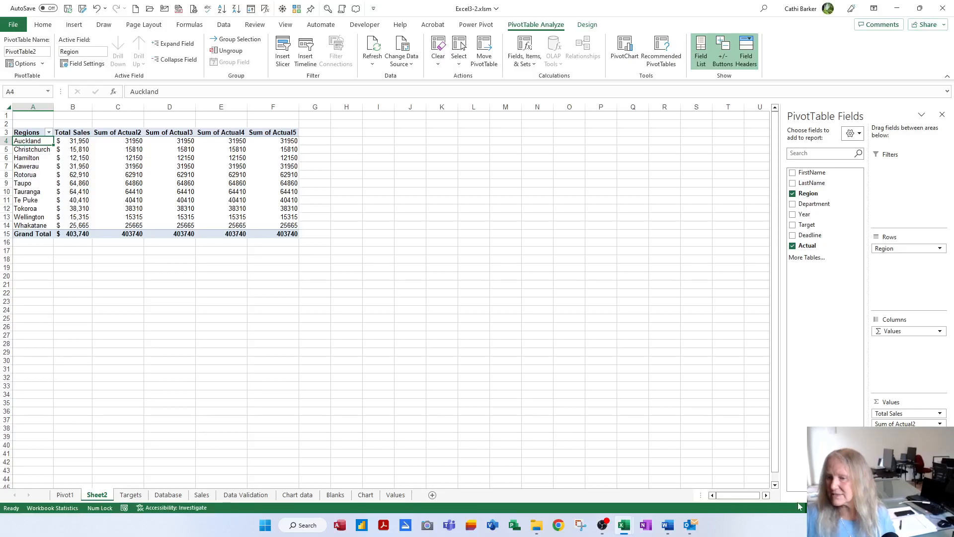
Summarize the second Actual value field by Count and name it Number.
click(913, 423)
click(908, 418)
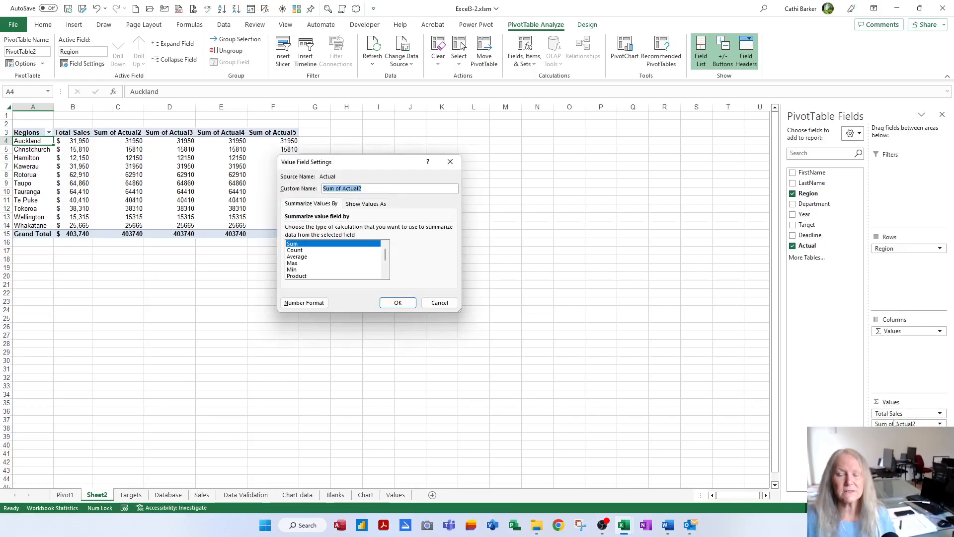
click(297, 251)
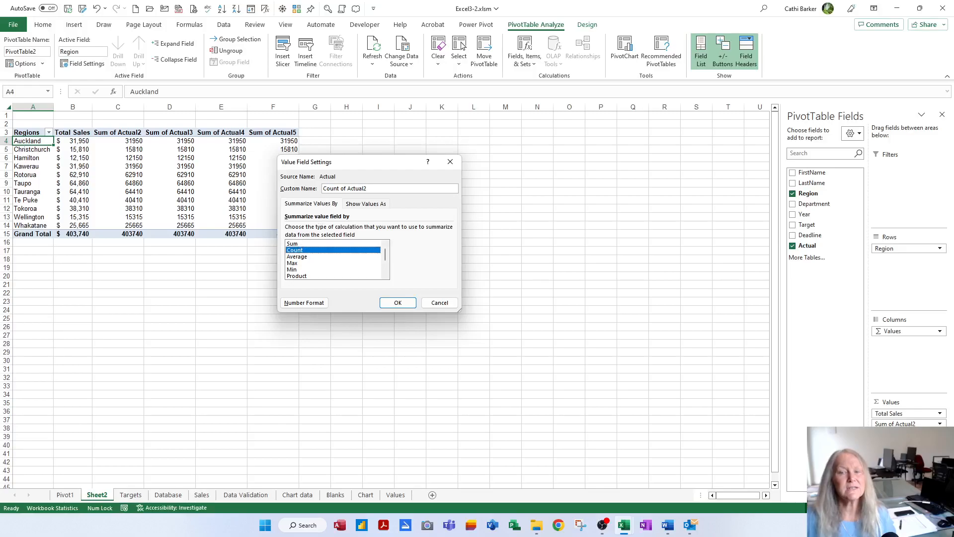
drag(369, 188, 273, 192)
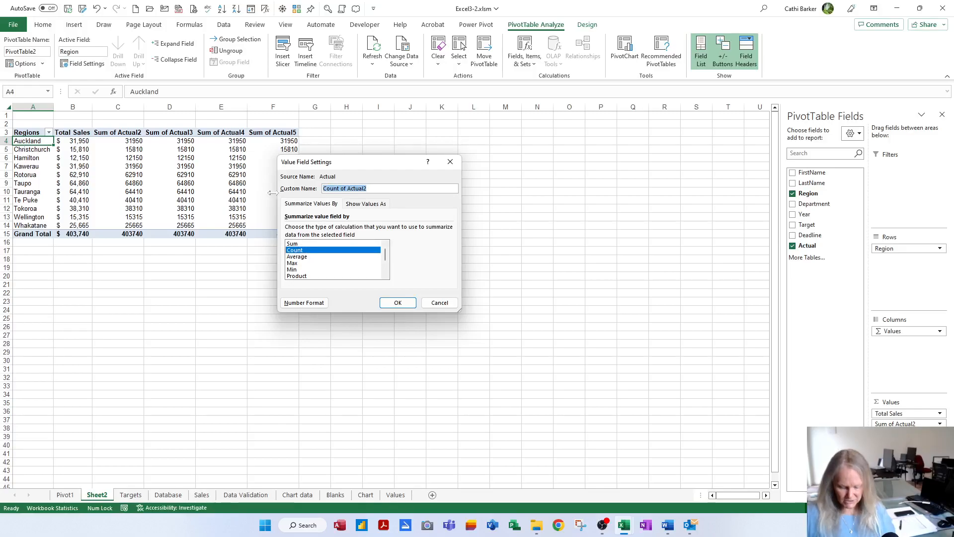
text(Number)
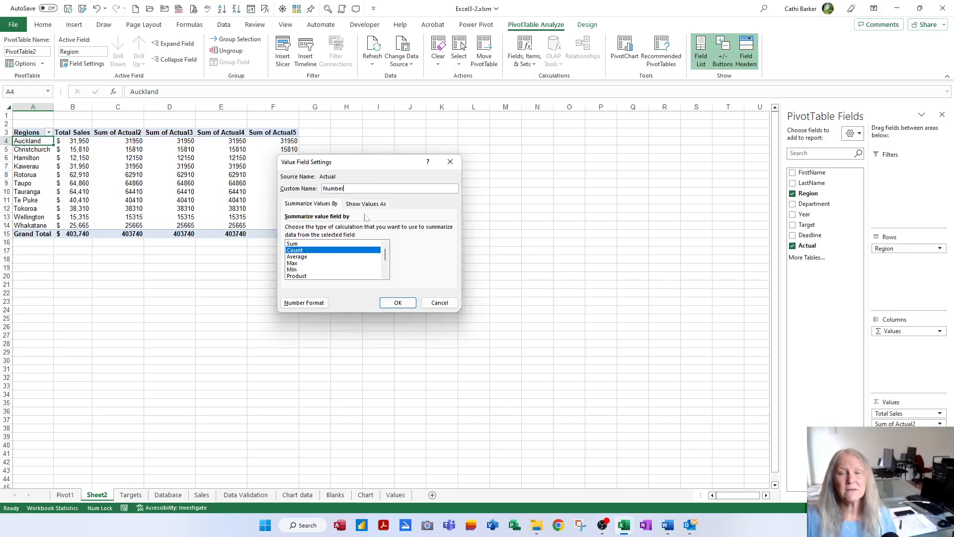
click(408, 303)
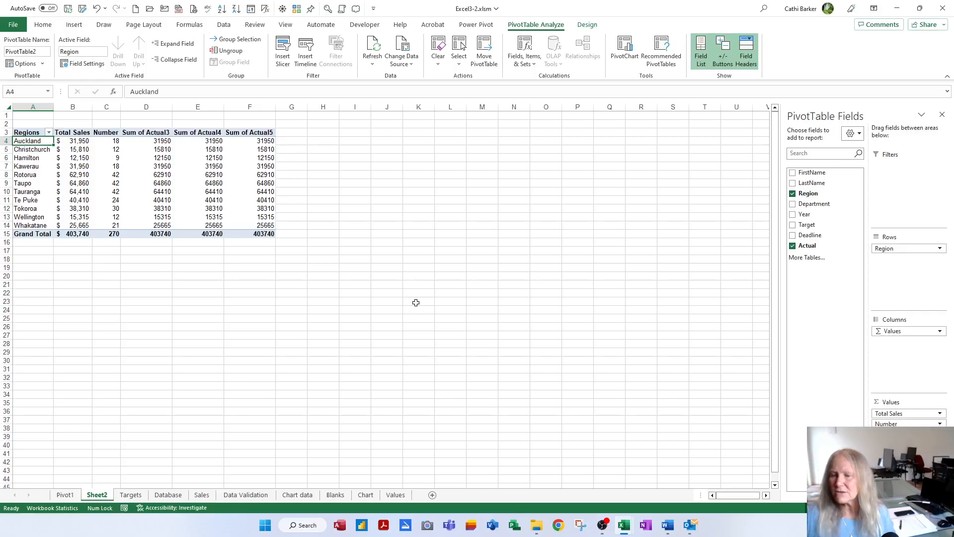
Summarize the third Actual value field by Average, name it Average and format it as Accounting with 0 decimal places.
click(915, 433)
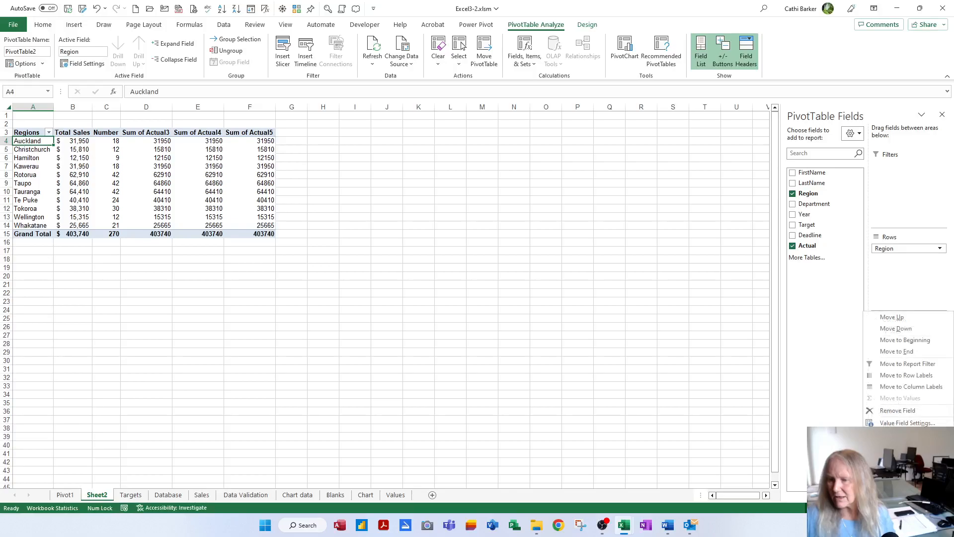
click(913, 424)
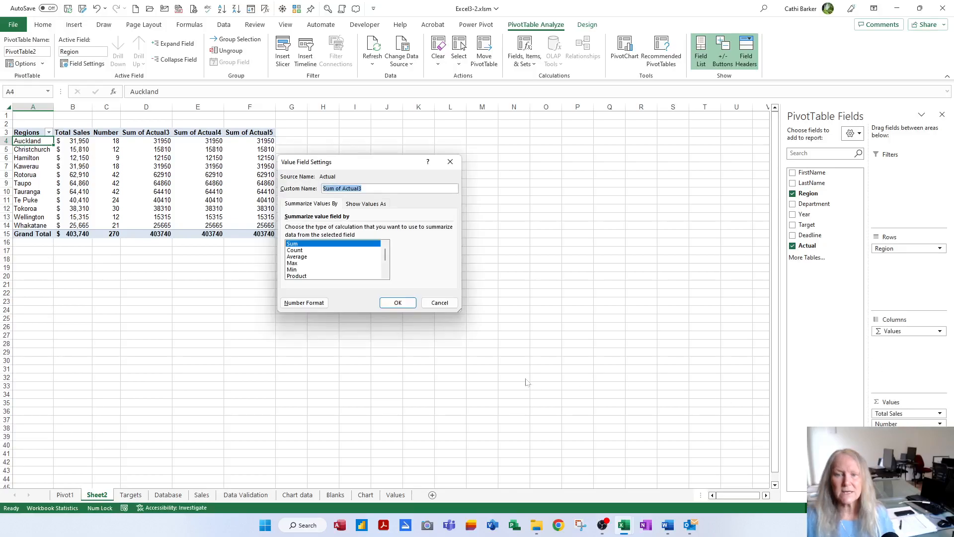
click(301, 257)
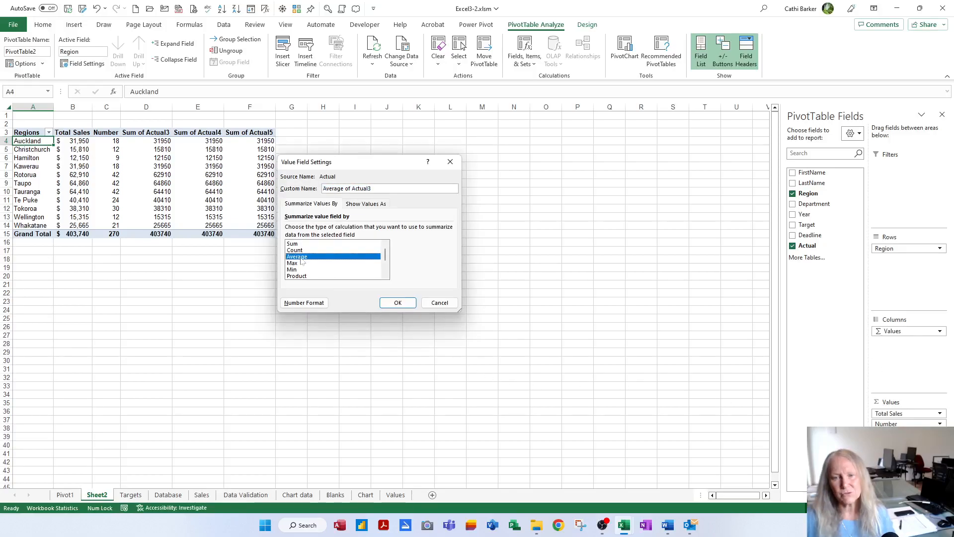
drag(344, 189, 371, 188)
key(BackSpace)
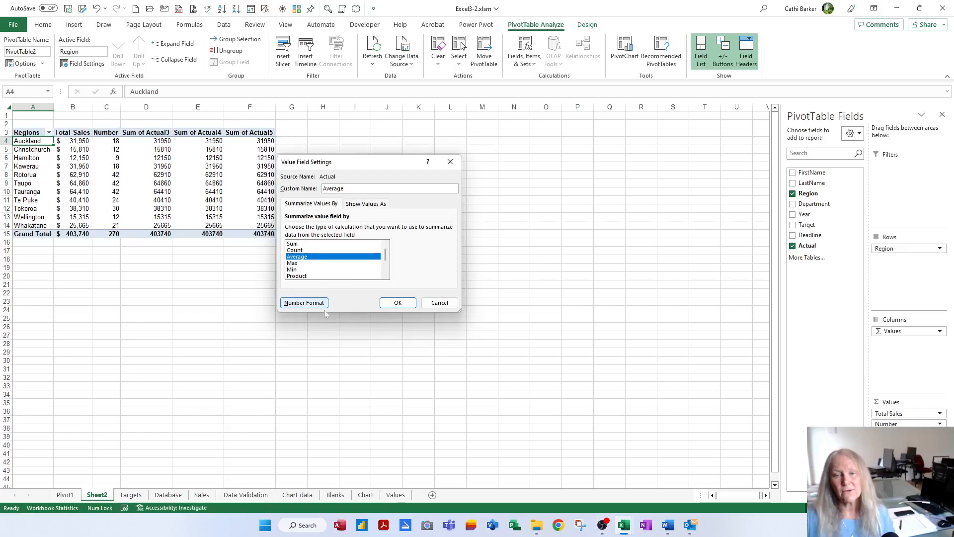
click(310, 304)
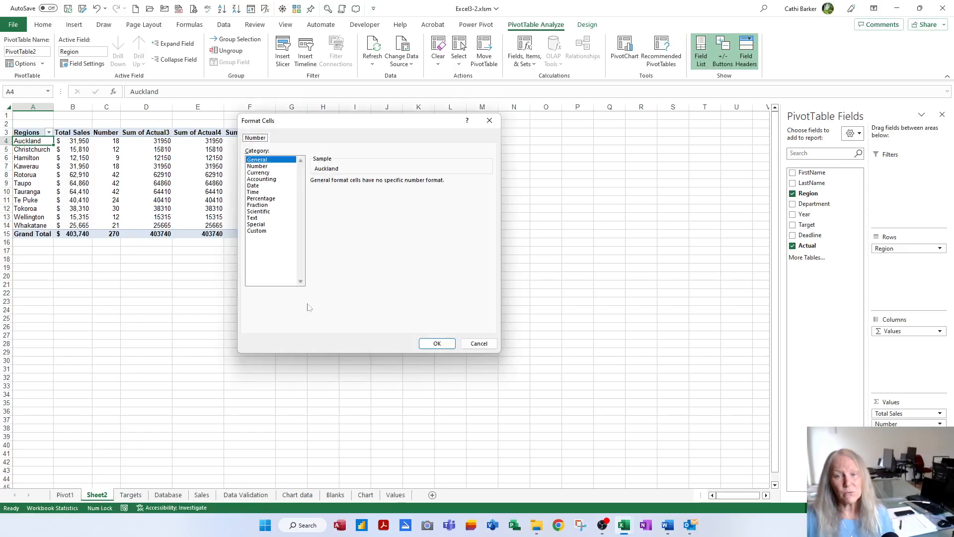
click(271, 179)
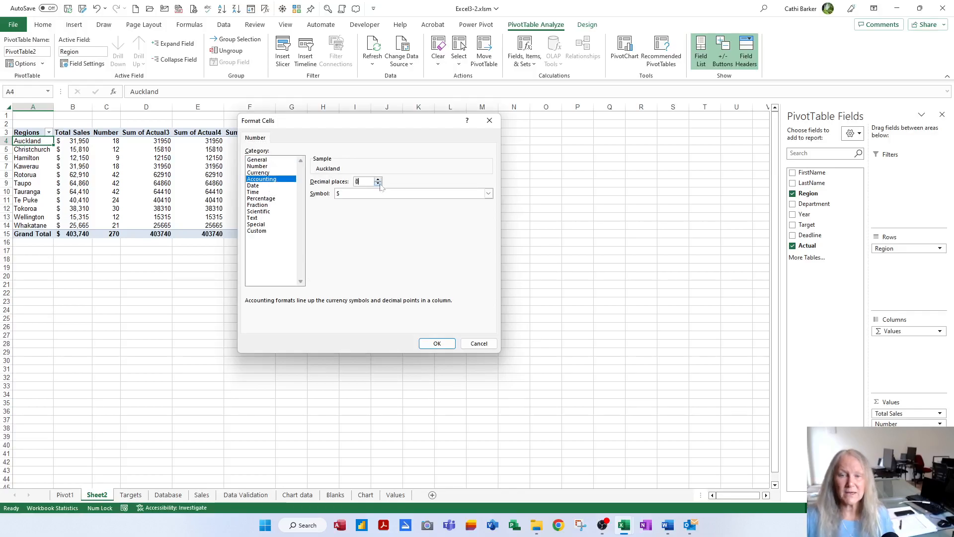
click(438, 343)
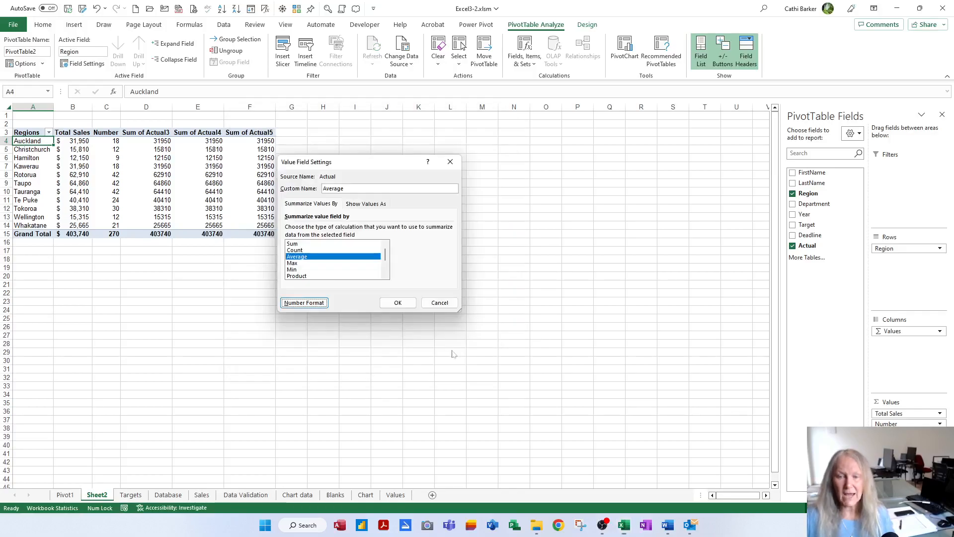
click(398, 303)
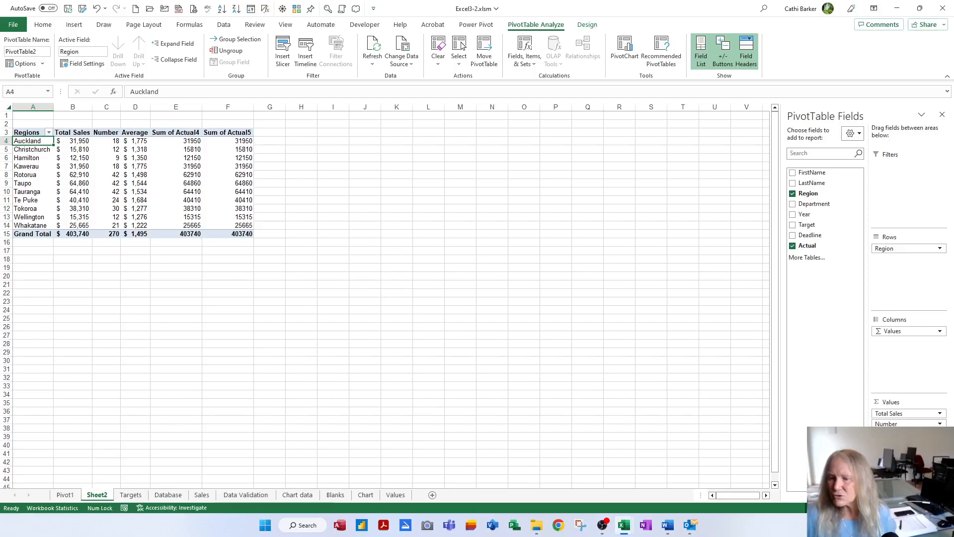
Show the fourth Actual value field as % of Column Total and name it %.
click(939, 444)
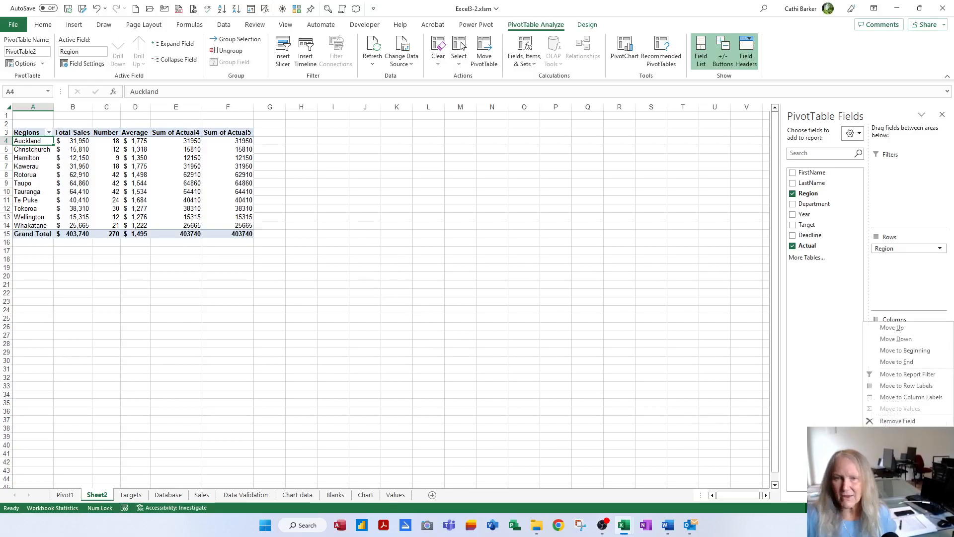
click(899, 433)
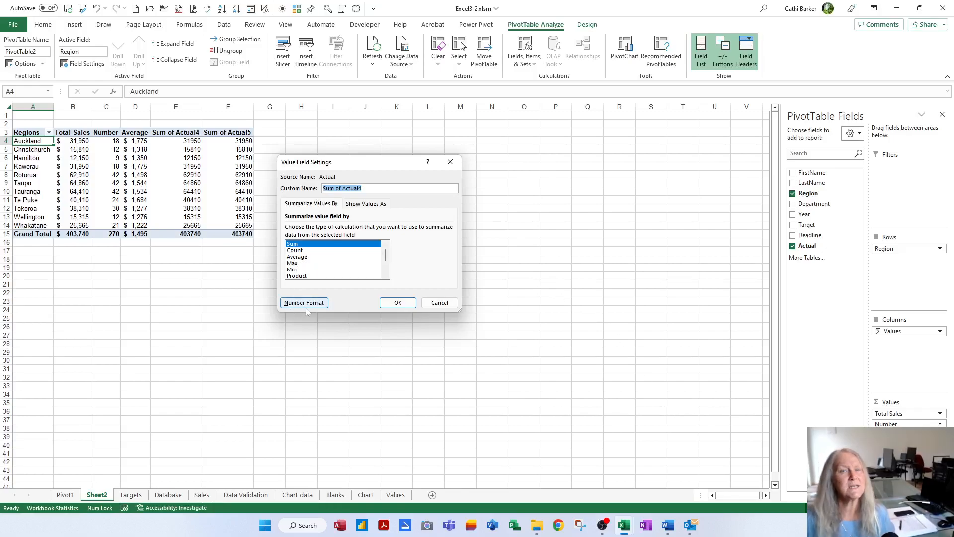
click(374, 206)
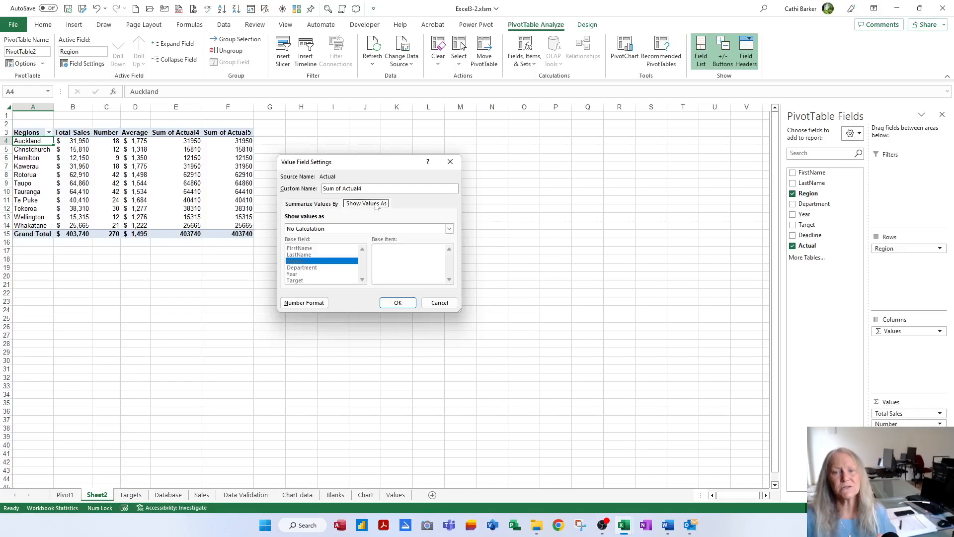
click(449, 228)
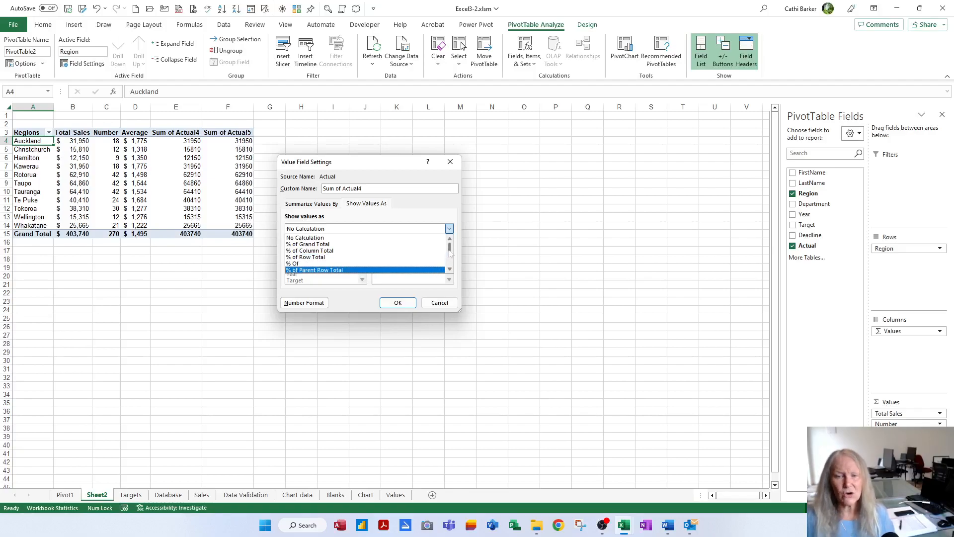
click(334, 251)
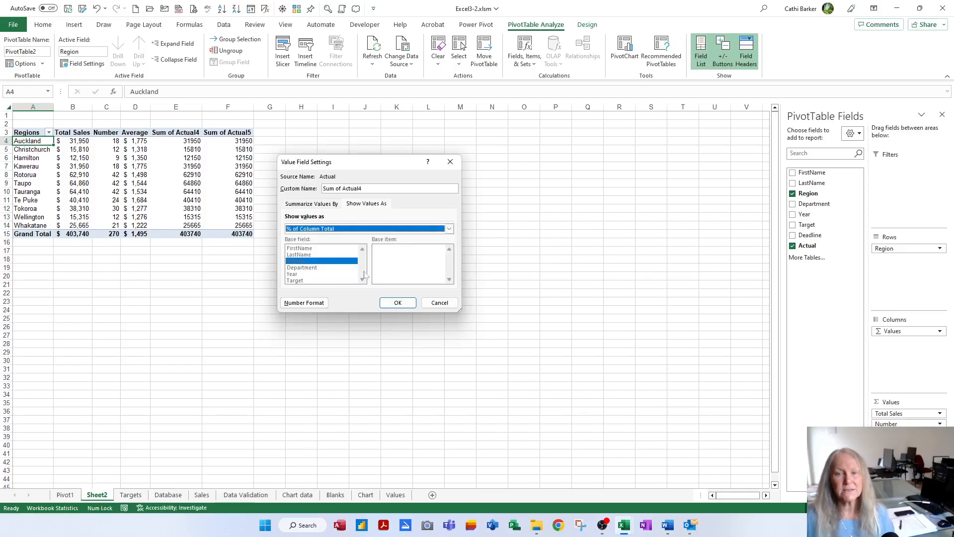
drag(361, 188, 322, 188)
text(%)
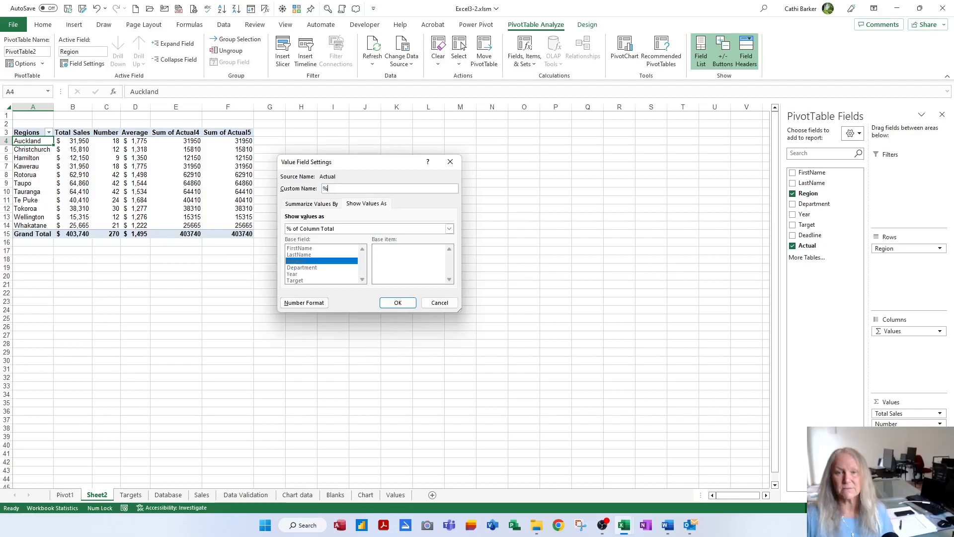
click(398, 303)
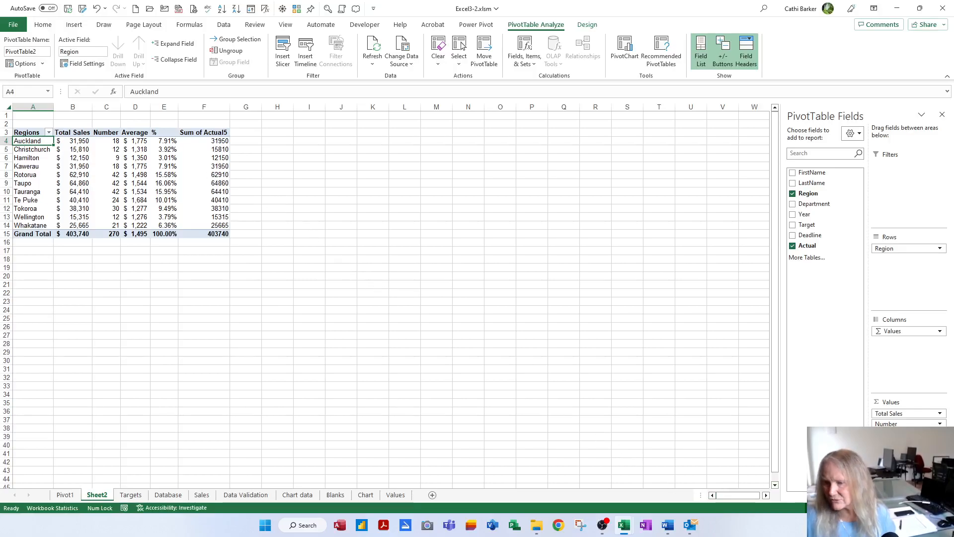
Show the fifth Actual value field as Rank Largest to Smallest with Region as the base field, and name it Ranking.
click(938, 454)
click(906, 443)
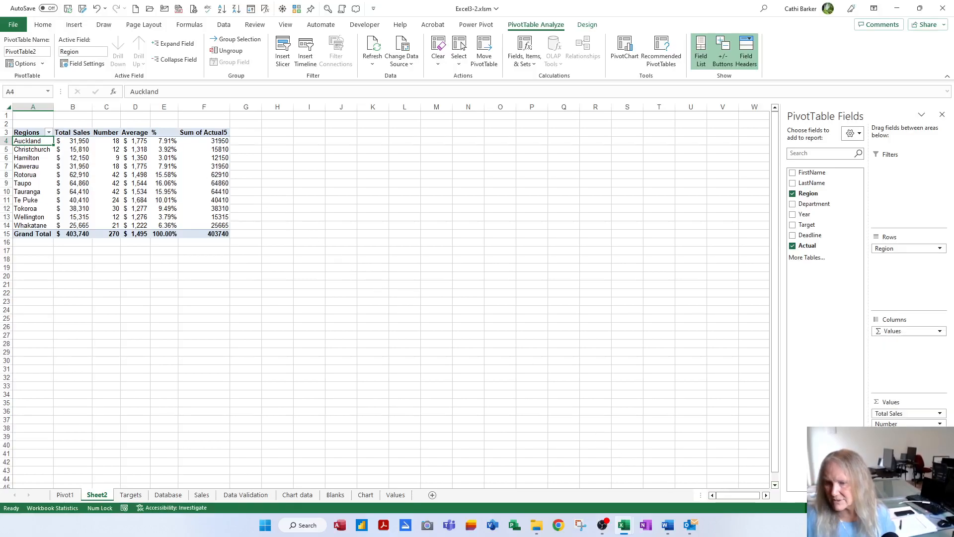
click(368, 204)
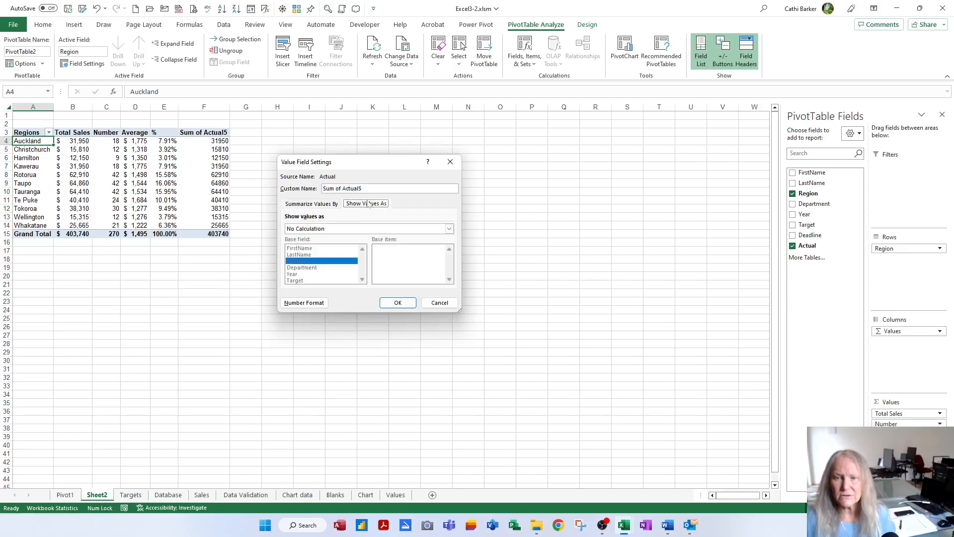
click(449, 229)
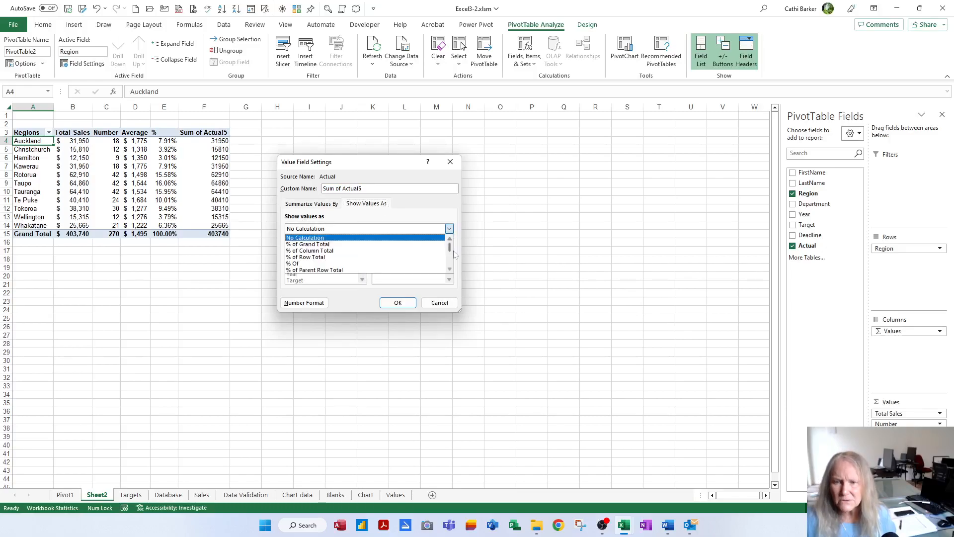
drag(452, 253, 453, 264)
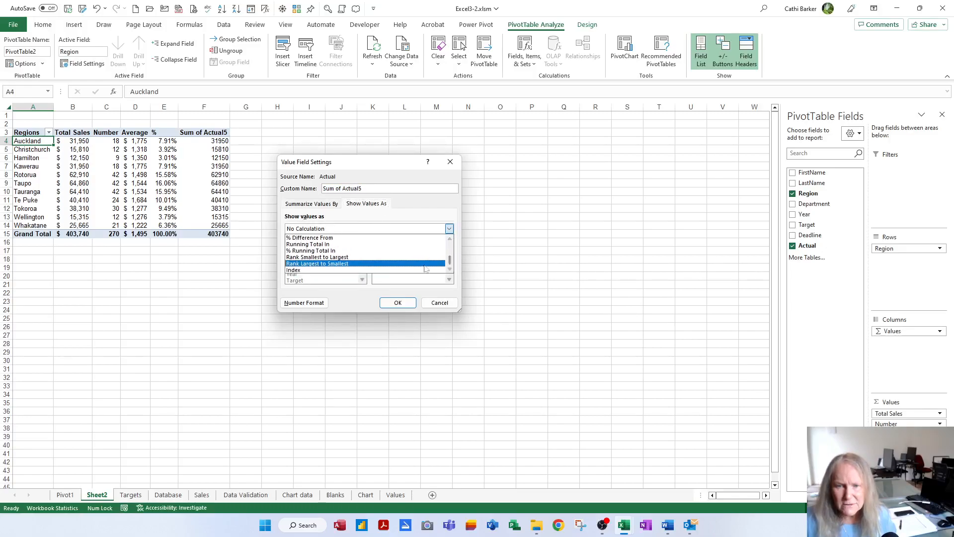
click(365, 264)
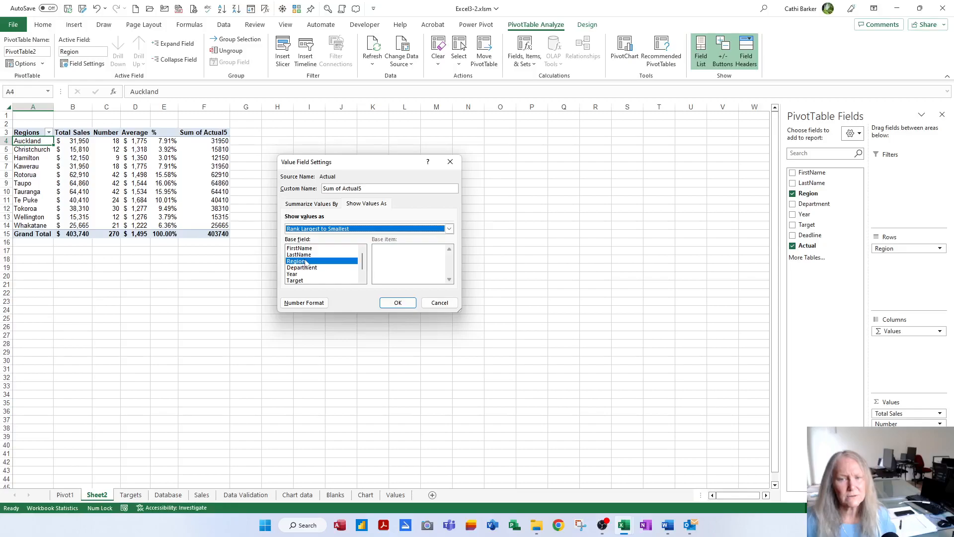
key(alt+c)
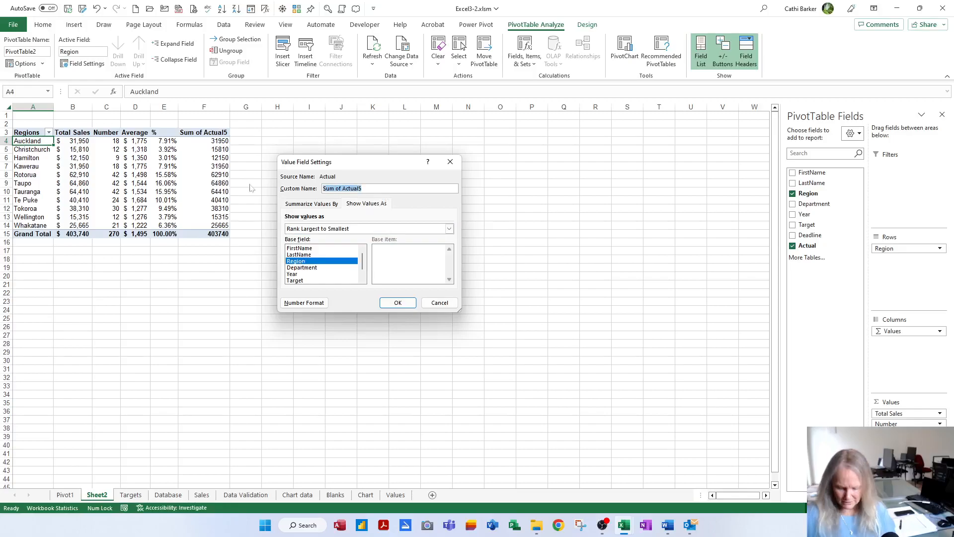
text(Ranking)
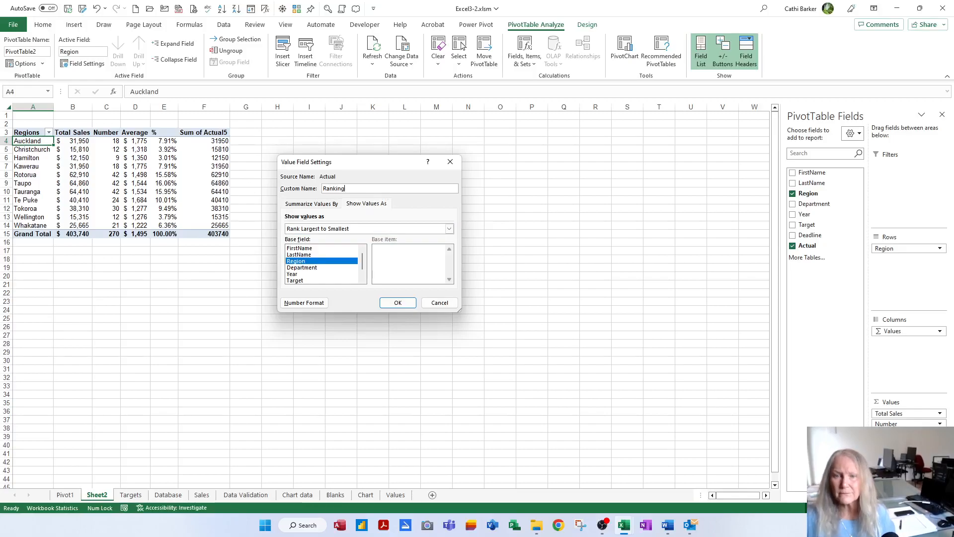
click(400, 302)
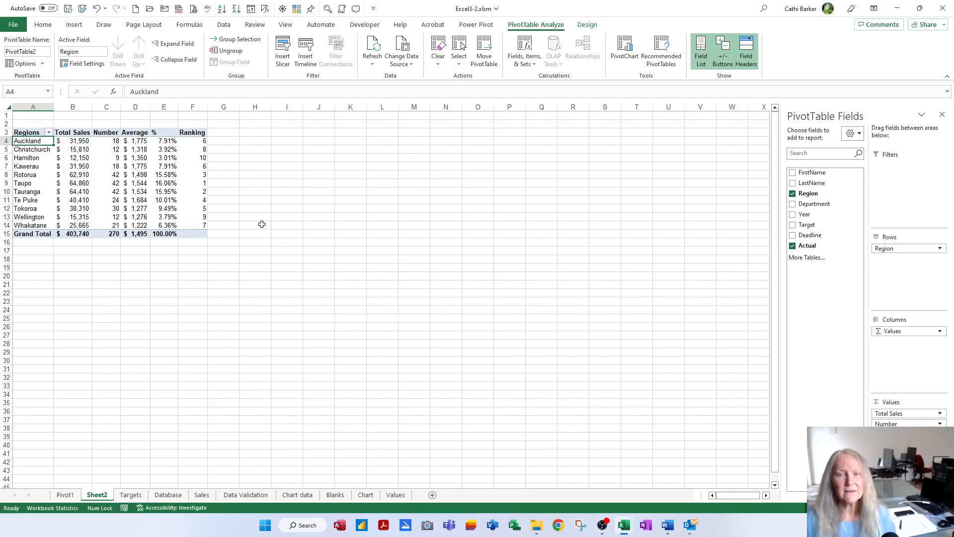
Sort the regions in the PivotTable by Total Sales from largest to smallest.
scroll(376, 343, up, 2)
scroll(377, 343, up, 2)
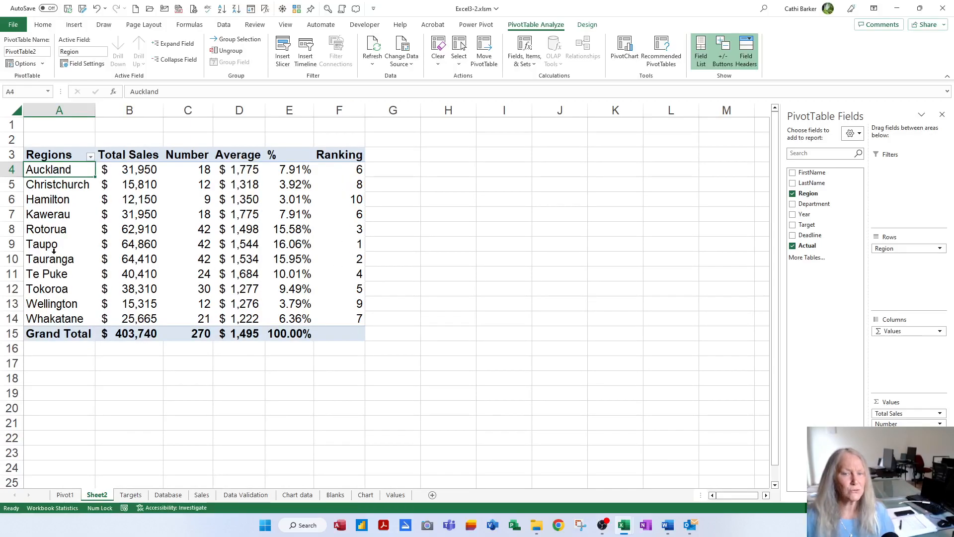
click(139, 245)
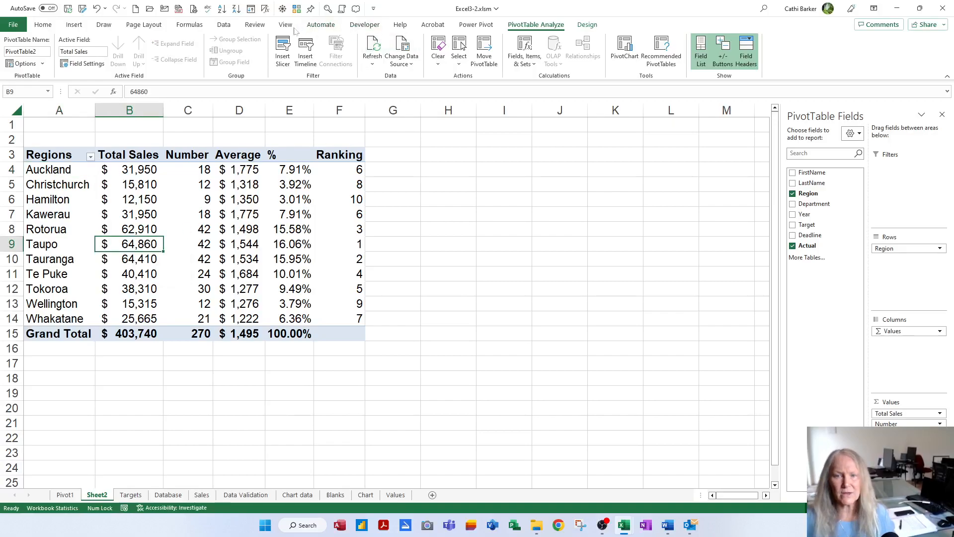
click(225, 26)
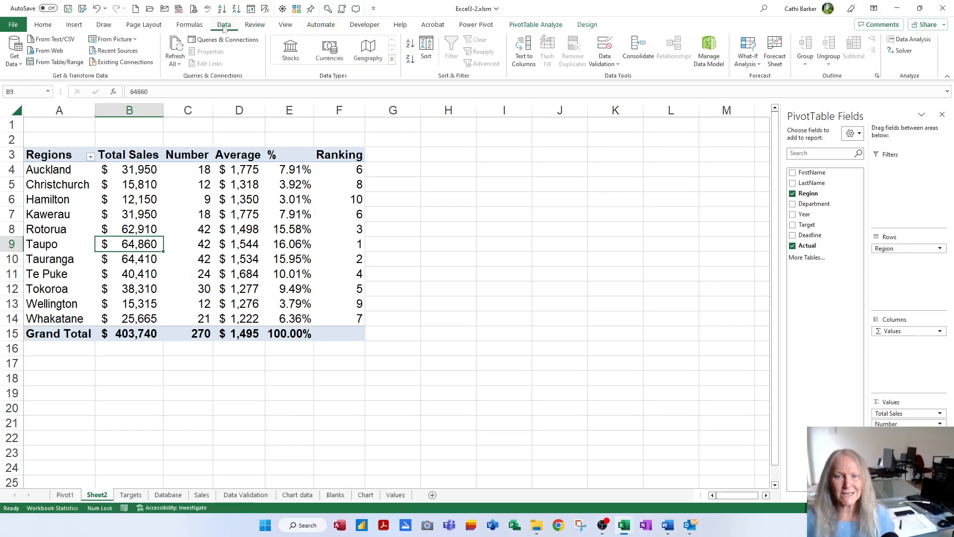
click(411, 59)
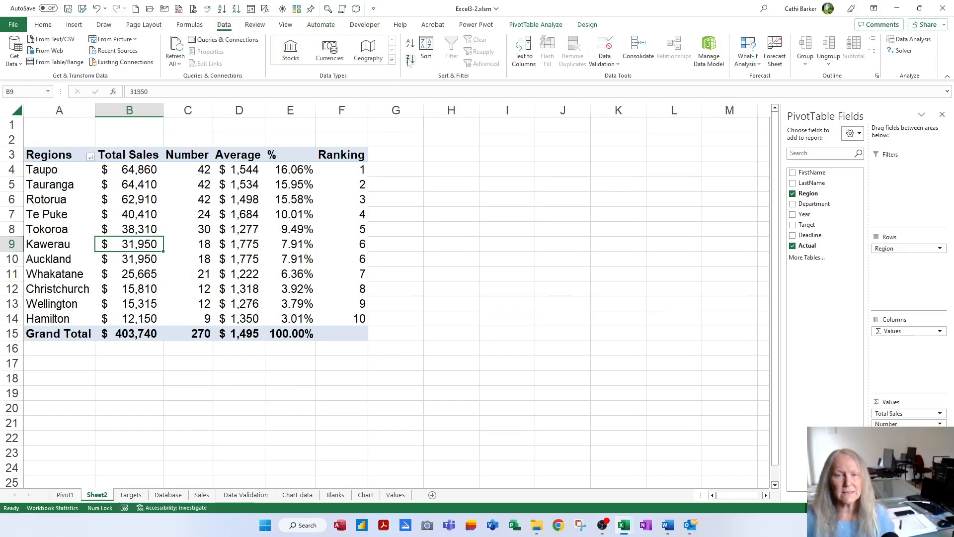
click(362, 170)
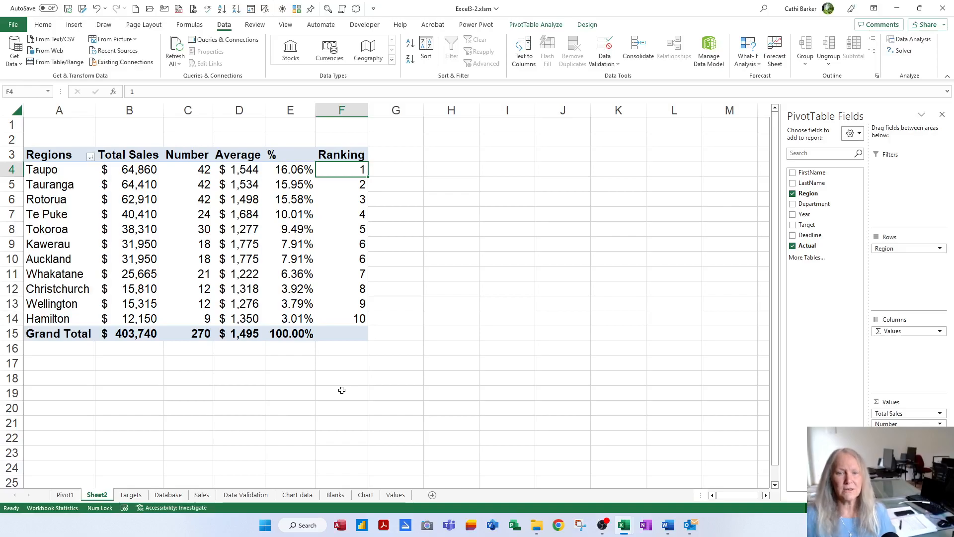
Look over the source data on the Targets sheet and rename the second PivotTable's sheet as Pivot2.
click(130, 495)
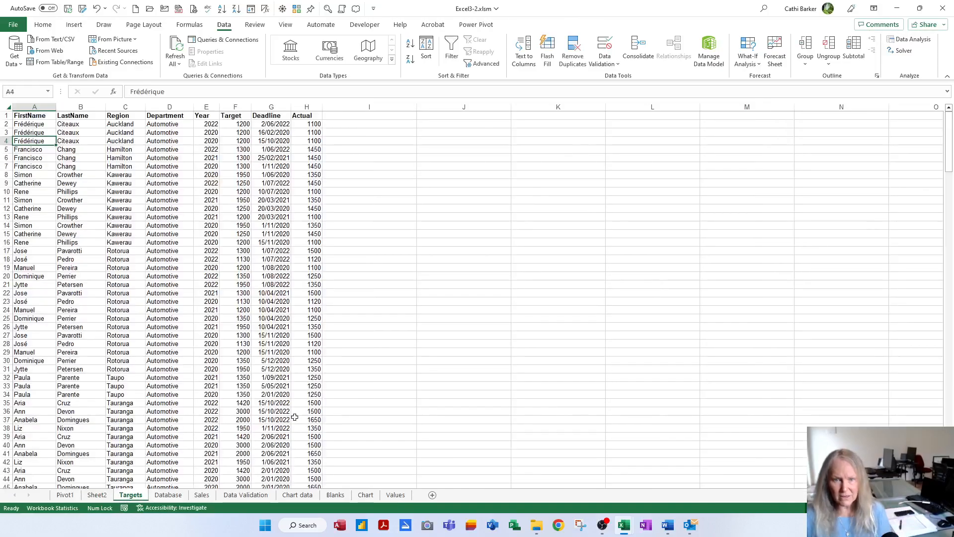
scroll(295, 417, down, 20)
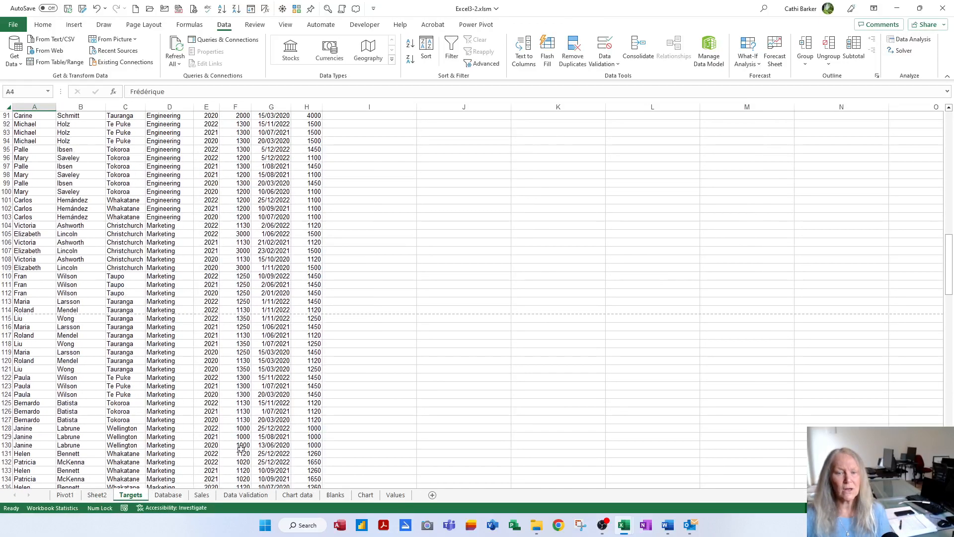
click(97, 495)
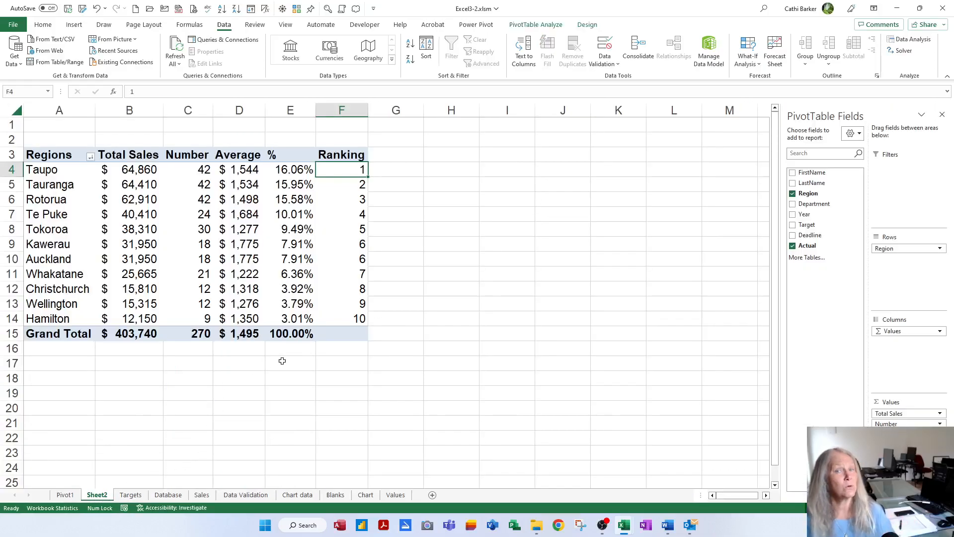
double_click(97, 495)
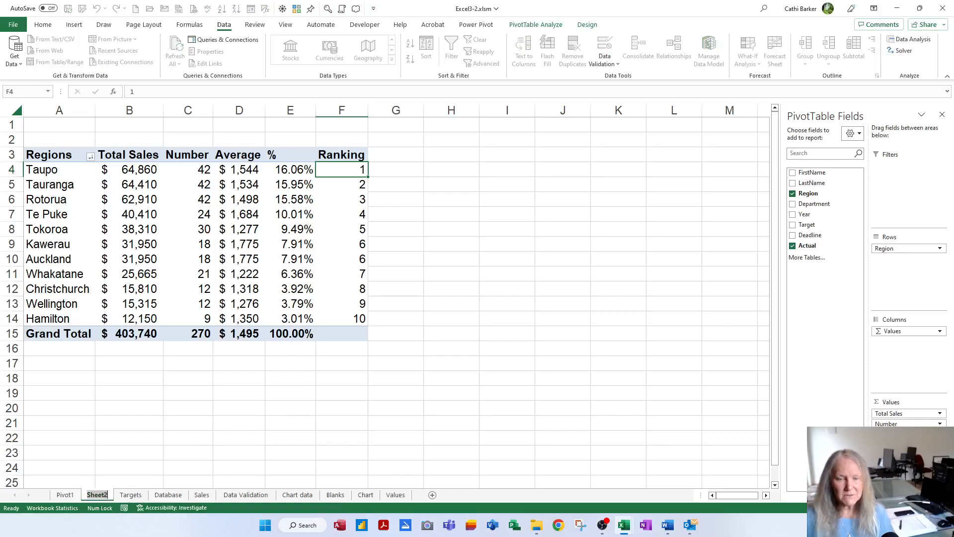
text(Pivot2)
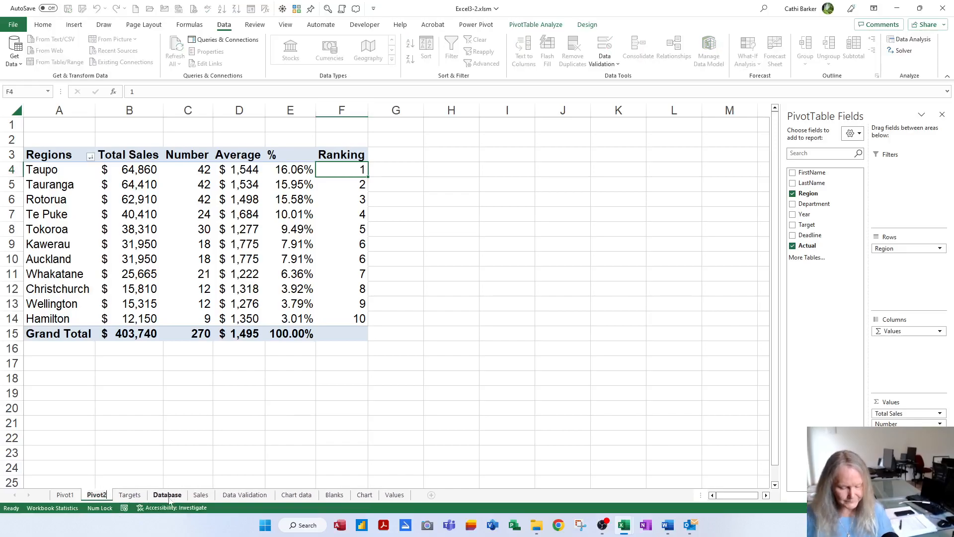
key(Return)
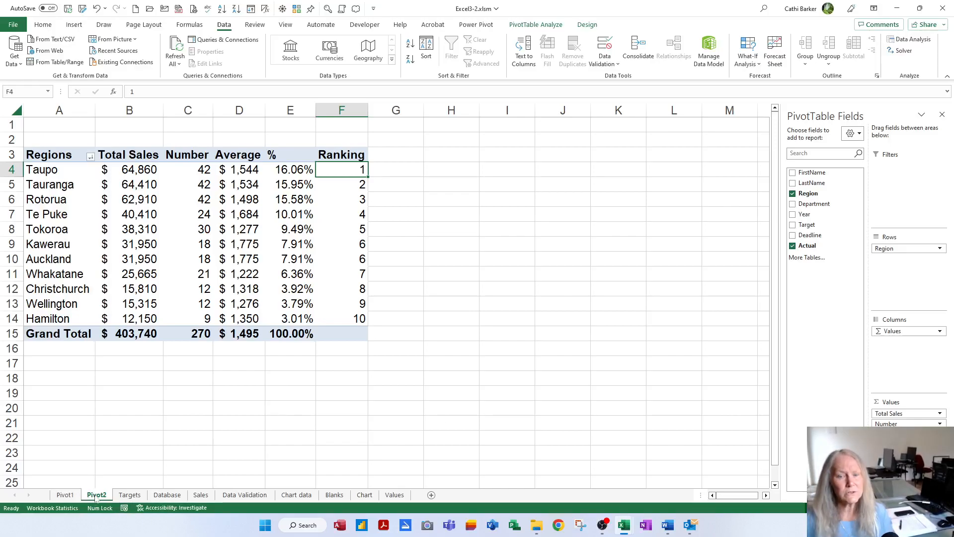
Duplicate the Pivot2 sheet, placing the copy directly after it, and rename the copy as Pivot3.
drag(96, 498, 133, 497)
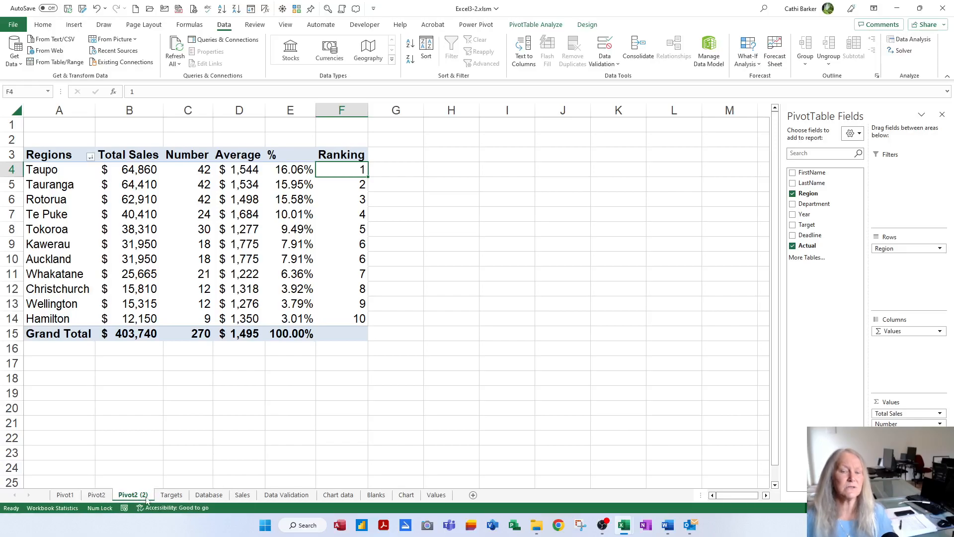
double_click(133, 495)
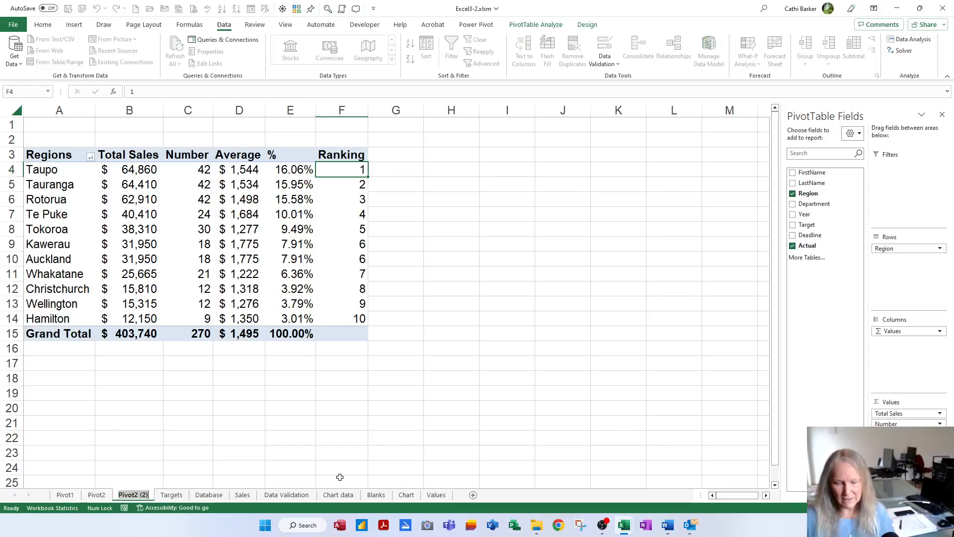
key(BackSpace)
key(BackSpace)
key(BackSpace)
key(BackSpace)
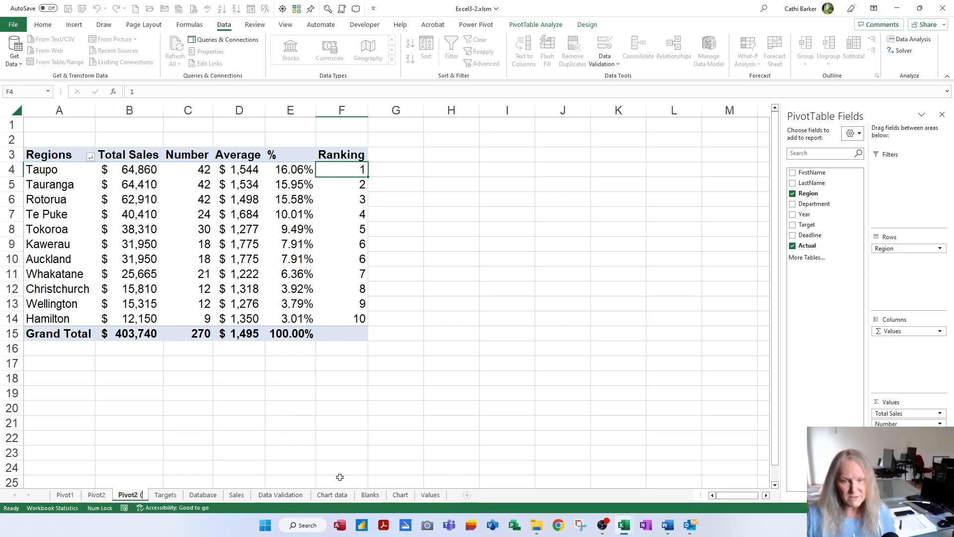
key(BackSpace)
text(3)
key(Return)
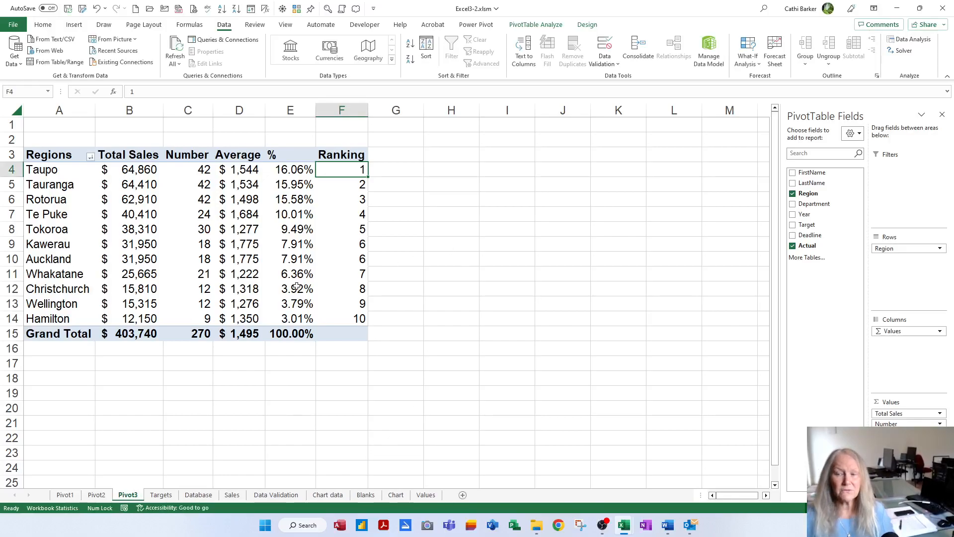
Replace Region with Department as the row field on Pivot3 and sort the departments by Total Sales from largest to smallest.
drag(901, 250, 694, 251)
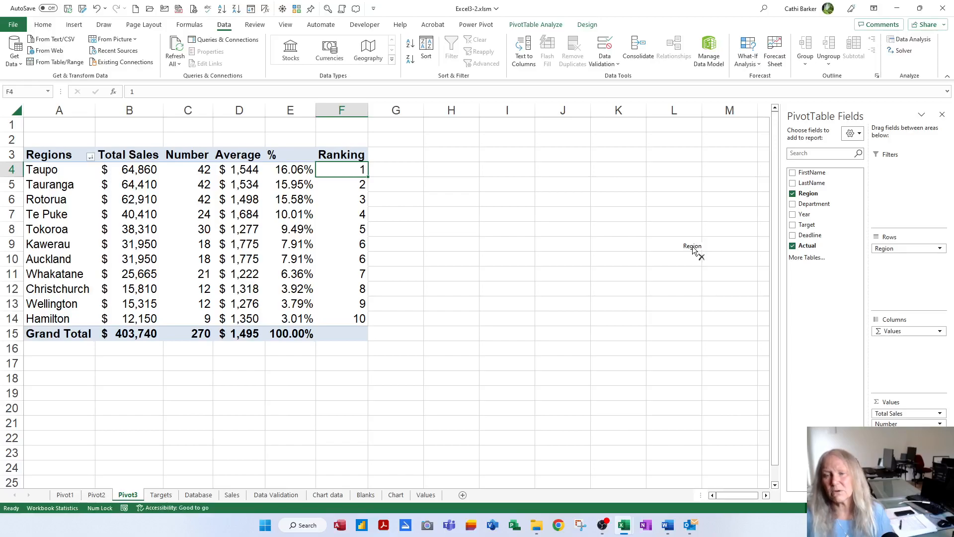
drag(694, 251, 690, 246)
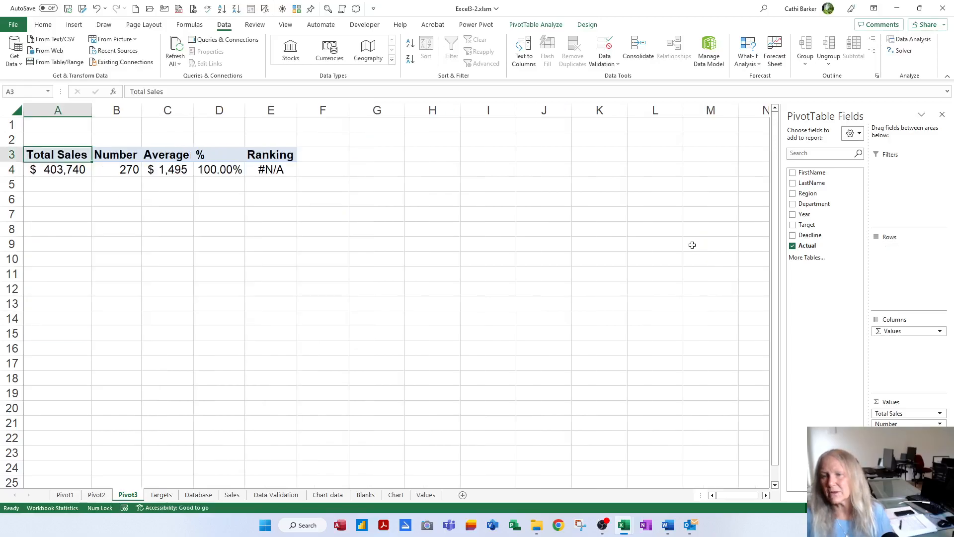
drag(808, 204, 904, 260)
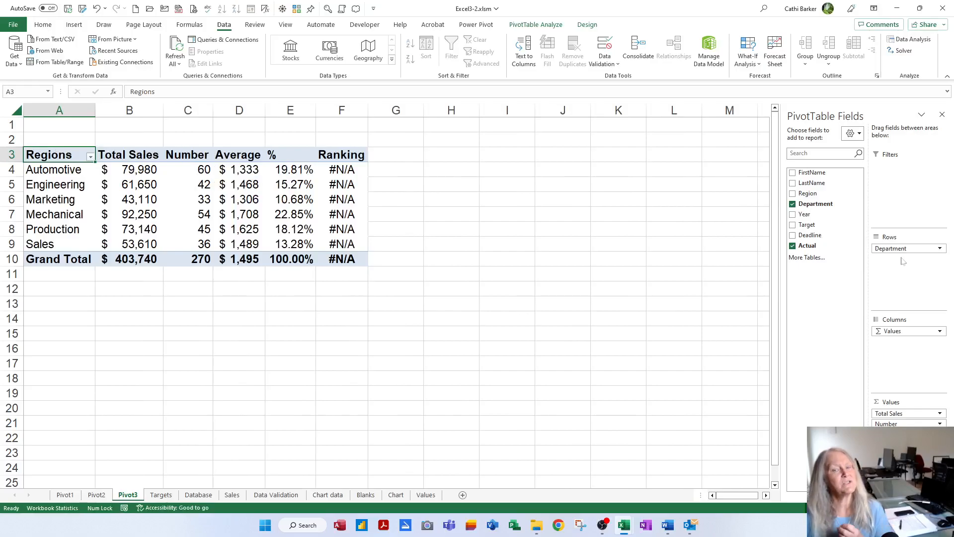
click(142, 182)
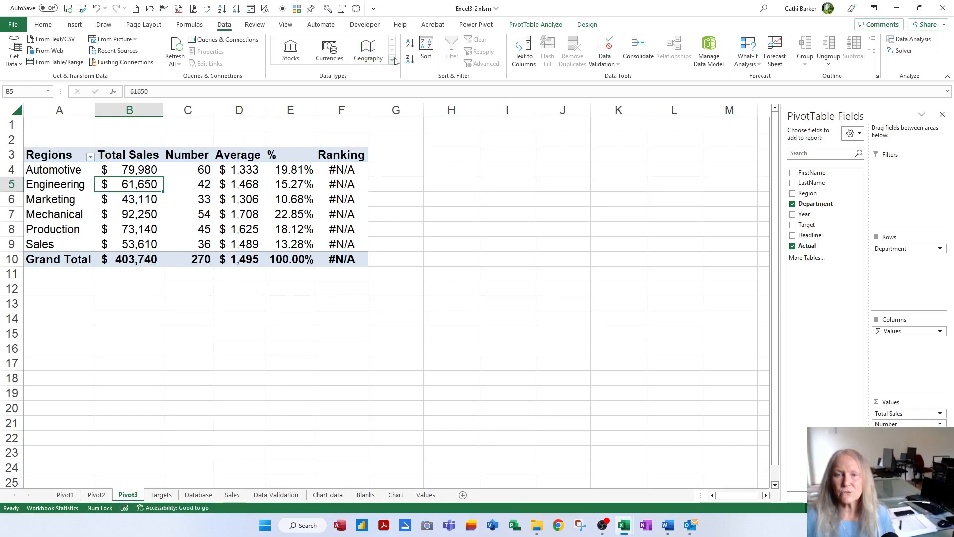
click(409, 60)
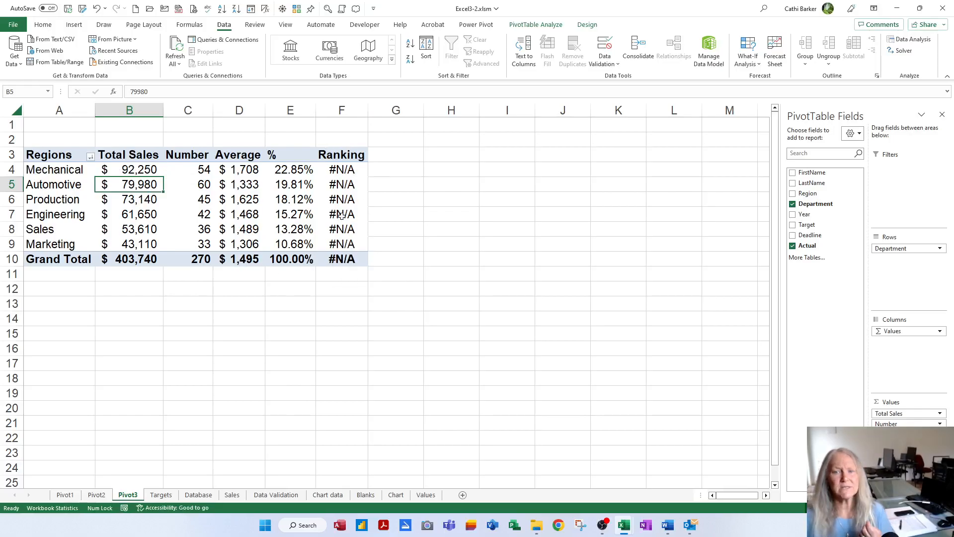
Change the base field of the Ranking calculation on Pivot3 from Region to Department, keeping Rank Largest to Smallest.
mouse_move(348, 187)
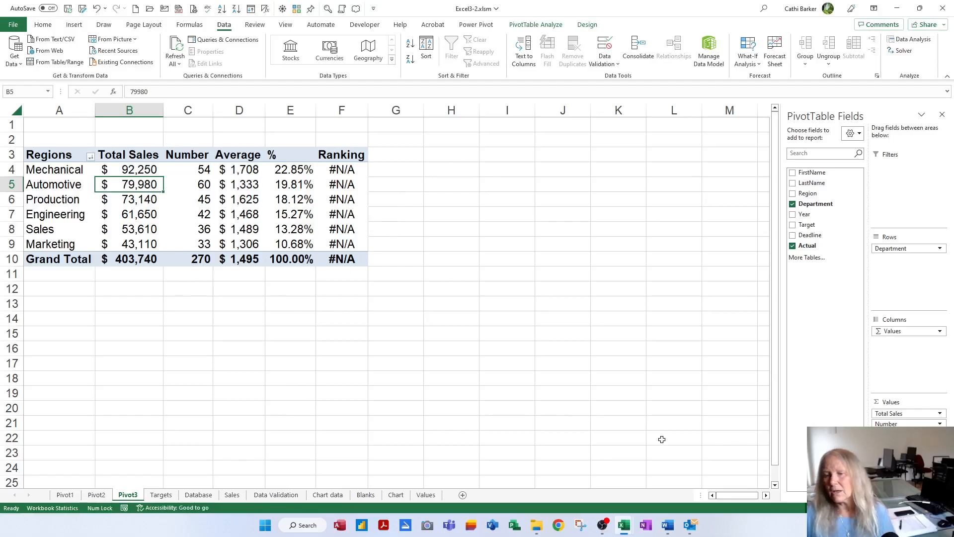
click(909, 455)
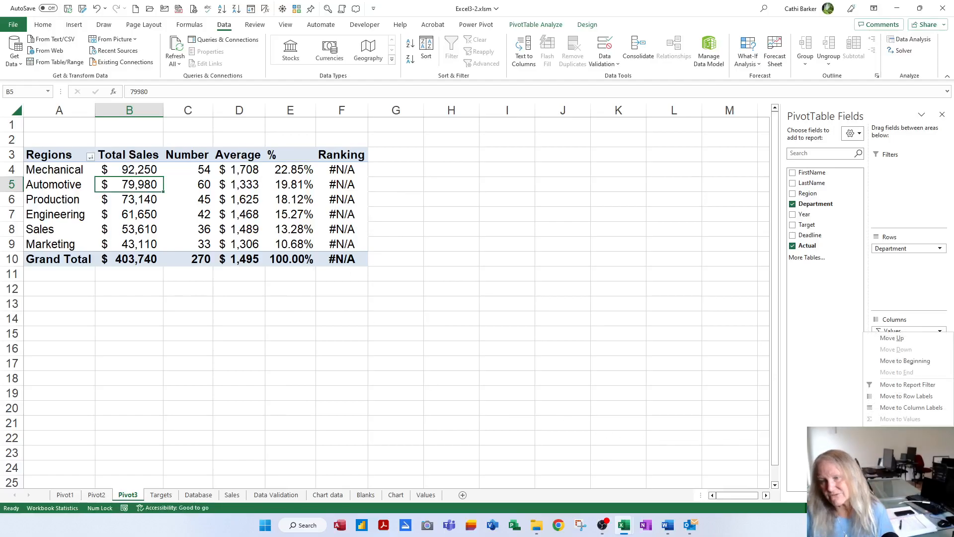
click(907, 444)
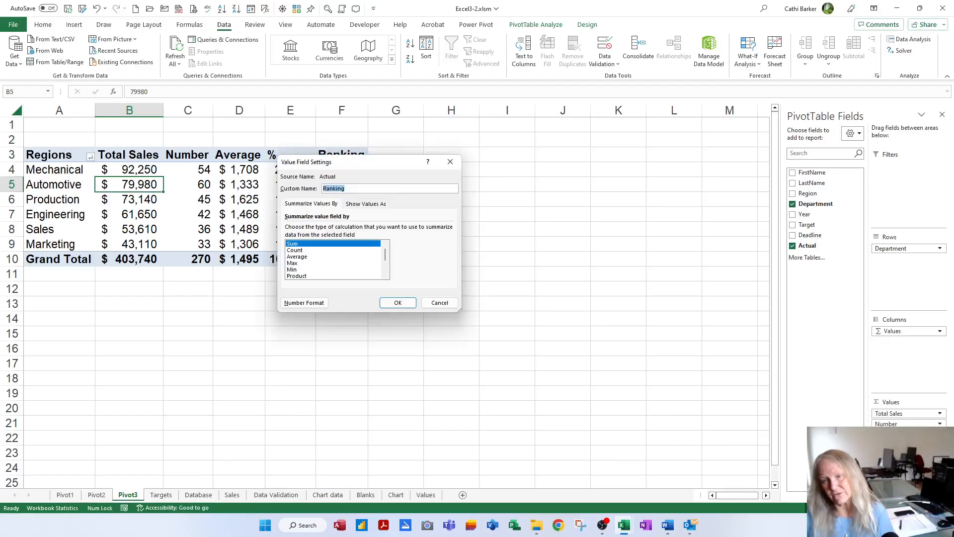
click(373, 207)
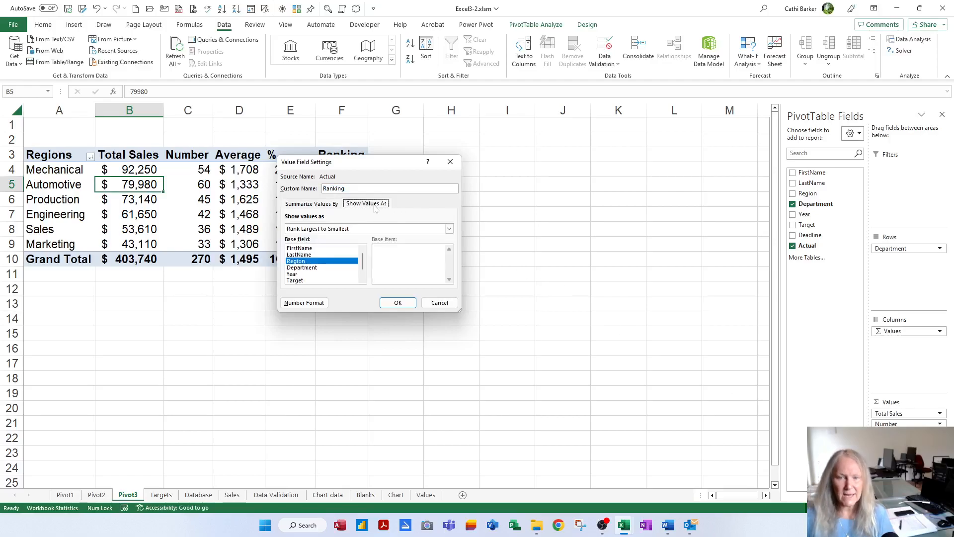
click(300, 268)
click(397, 302)
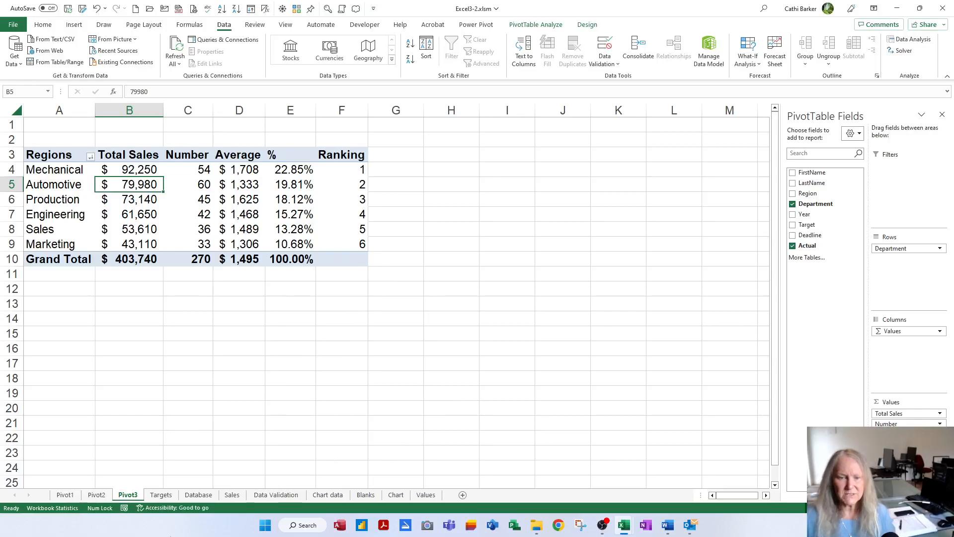
Insert another PivotTable on a new worksheet from the Targets data range.
click(160, 495)
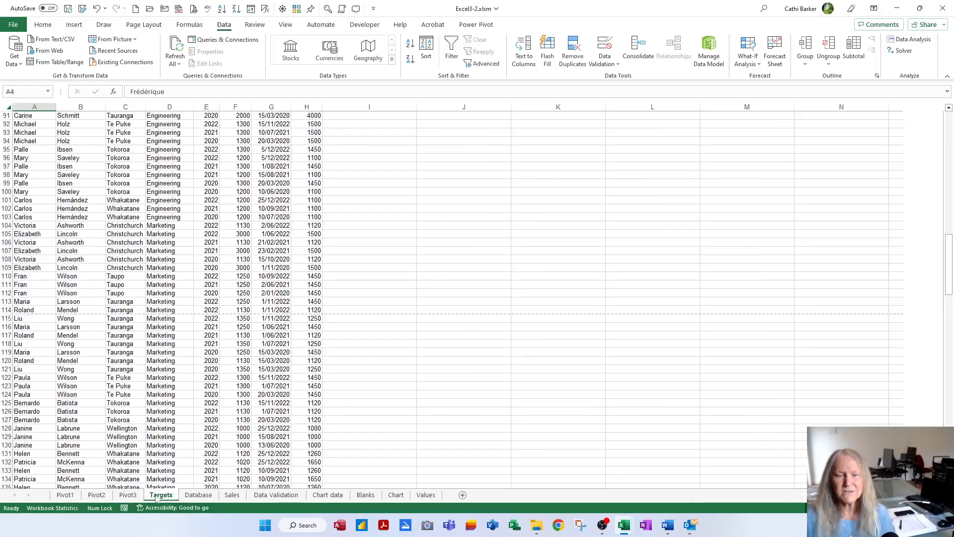
scroll(109, 217, up, 16)
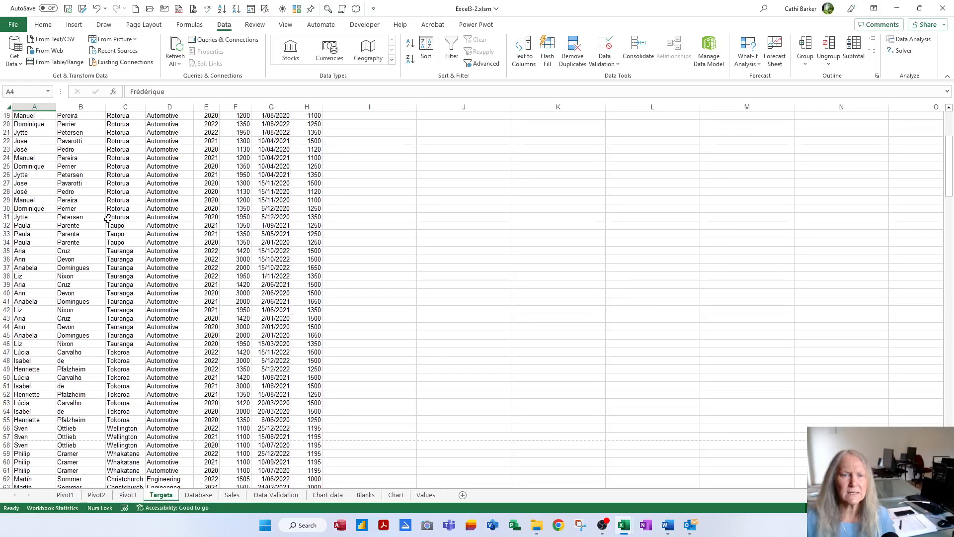
click(44, 149)
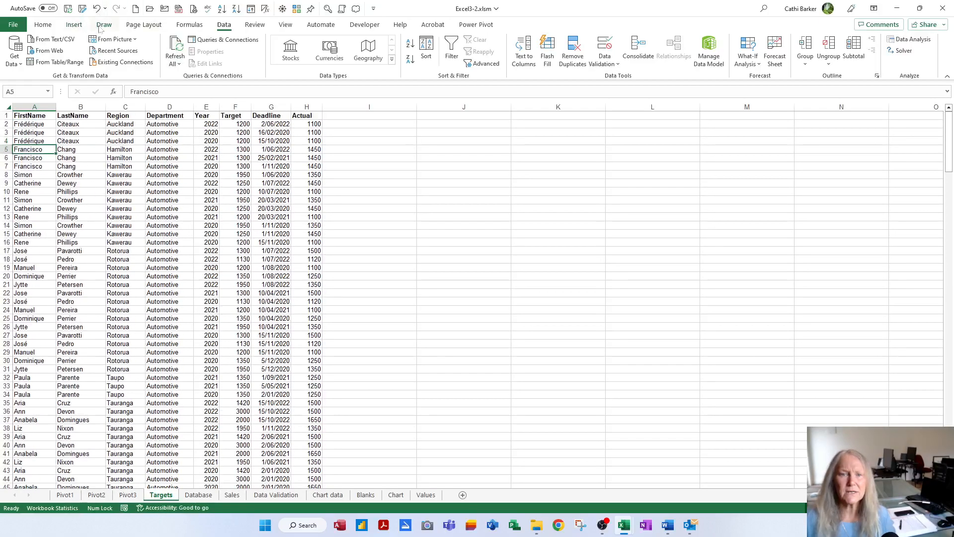
click(73, 24)
click(19, 46)
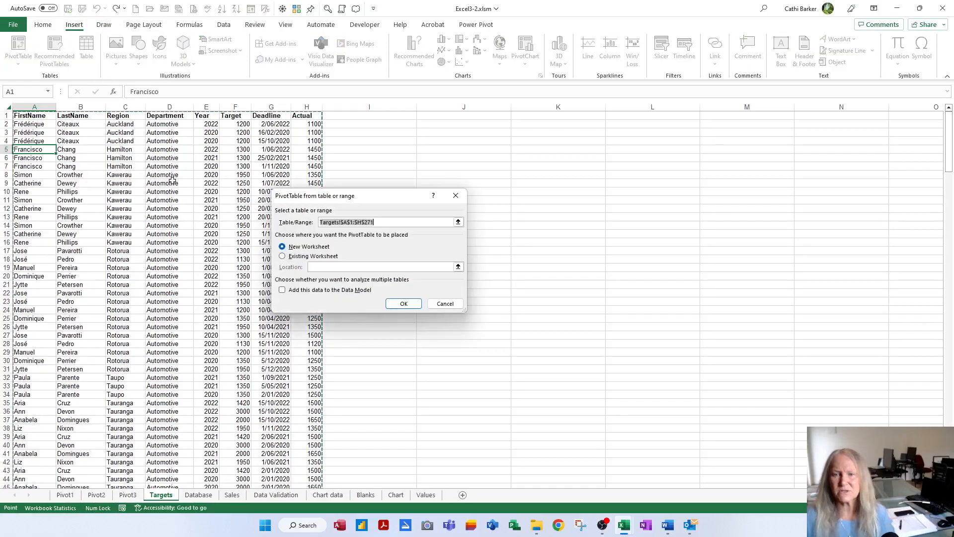
click(403, 303)
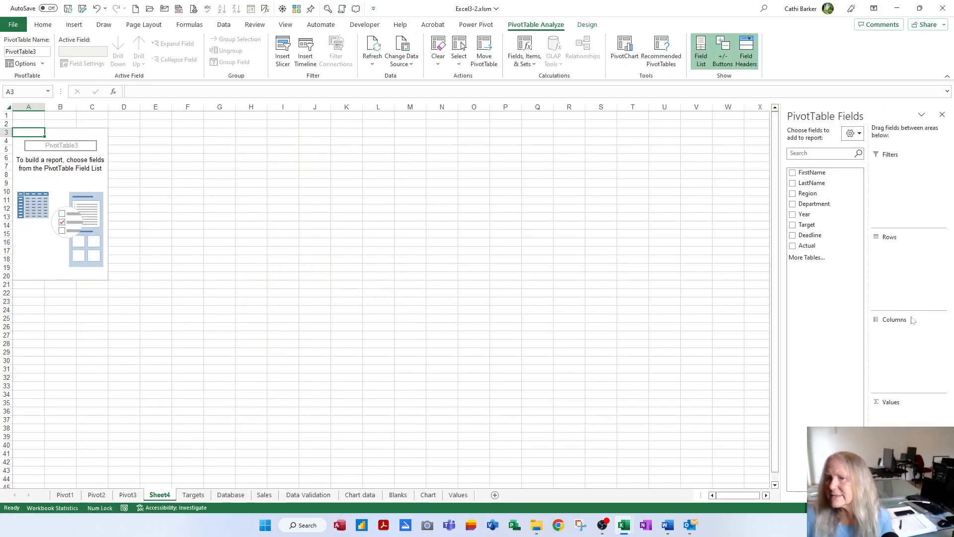
Lay out the new PivotTable with Department then Region as rows, Actual as summed values and Year as report filter.
drag(804, 209, 900, 266)
drag(805, 195, 887, 274)
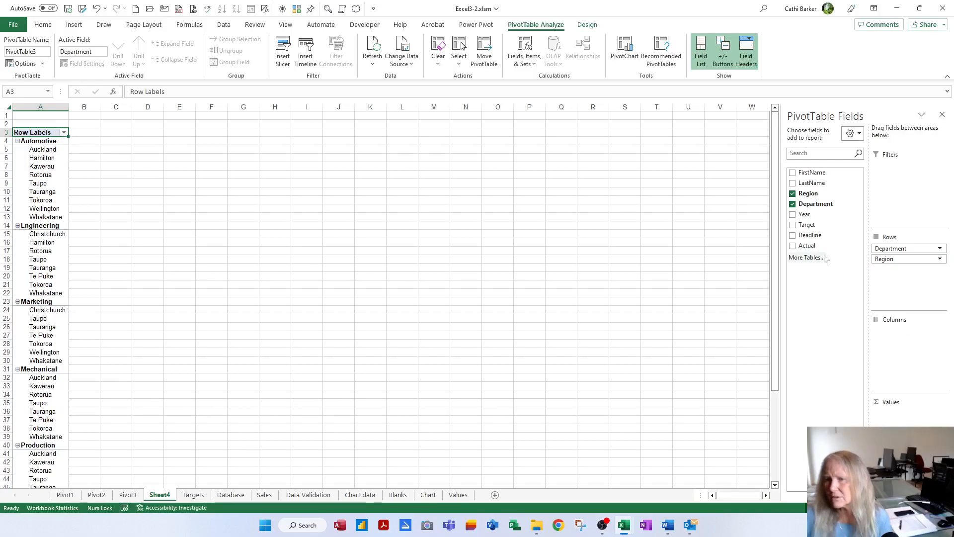
drag(807, 245, 889, 421)
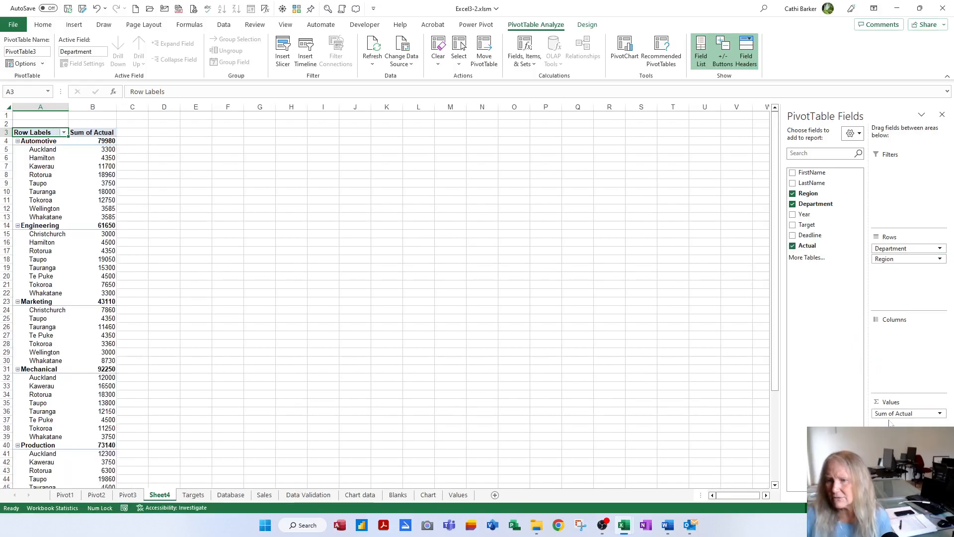
drag(802, 214, 893, 195)
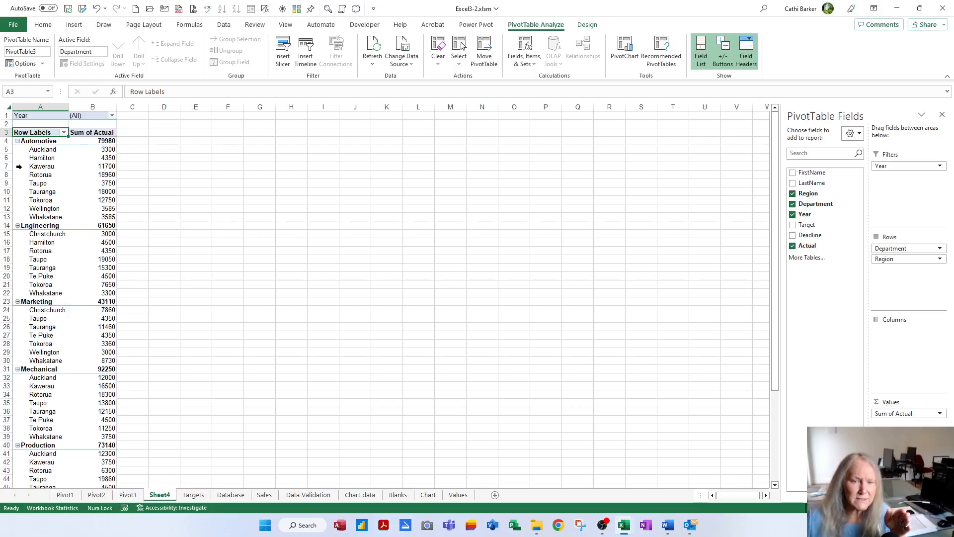
Collapse the Automotive, Engineering and Marketing departments in the PivotTable and expand them again.
scroll(339, 313, up, 3)
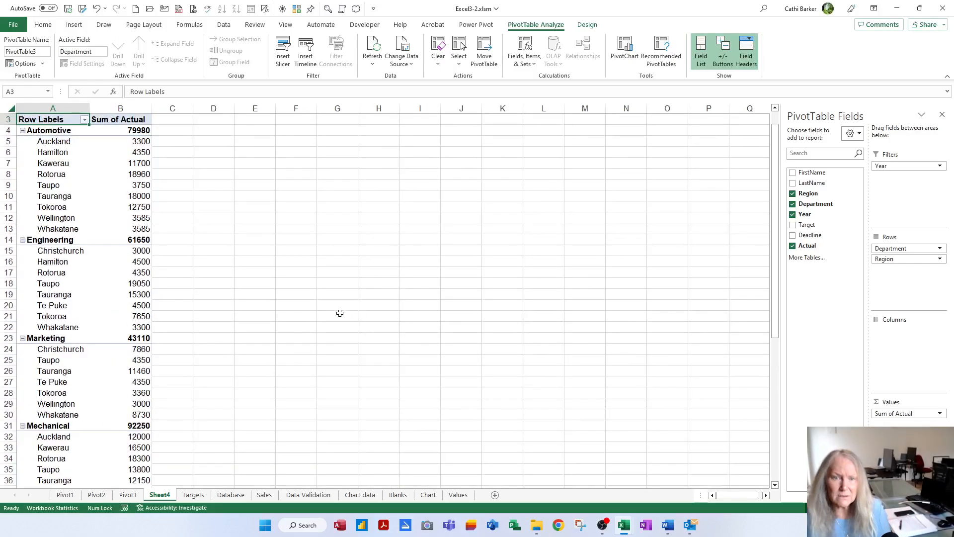
scroll(340, 313, up, 1)
scroll(343, 314, up, 1)
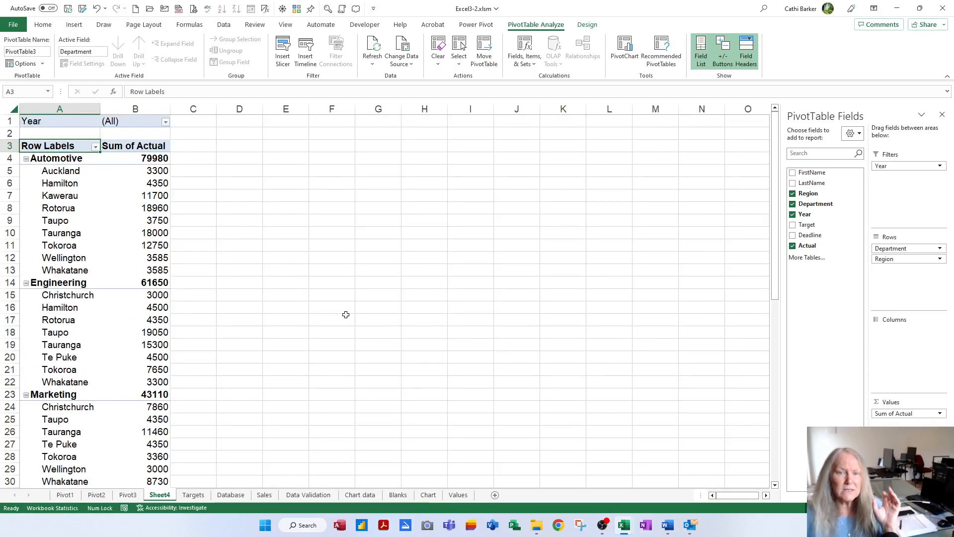
click(26, 159)
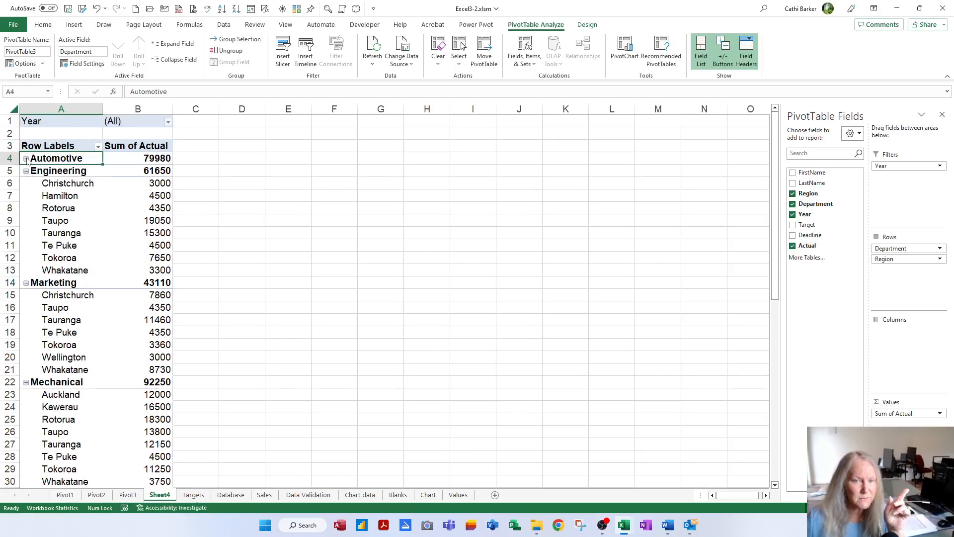
click(26, 159)
click(26, 159)
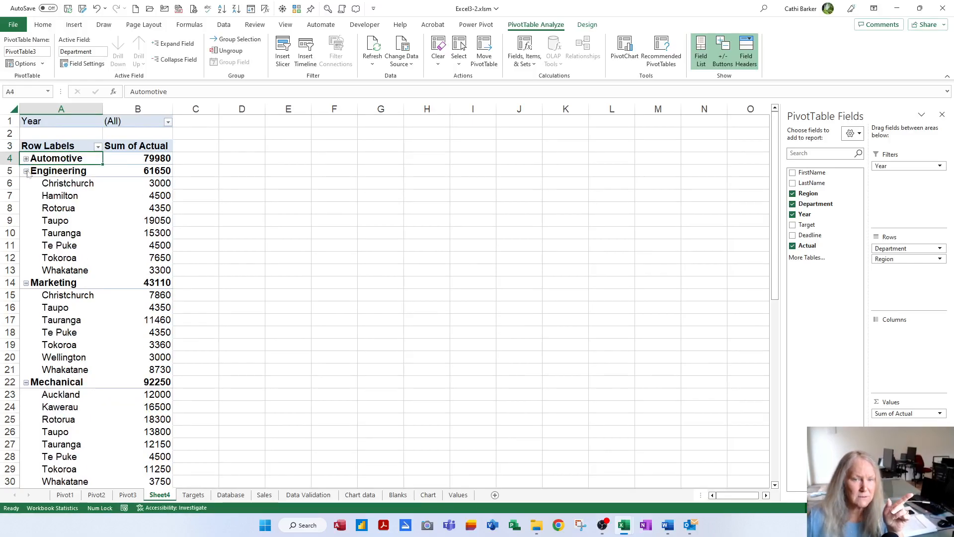
click(25, 171)
click(26, 183)
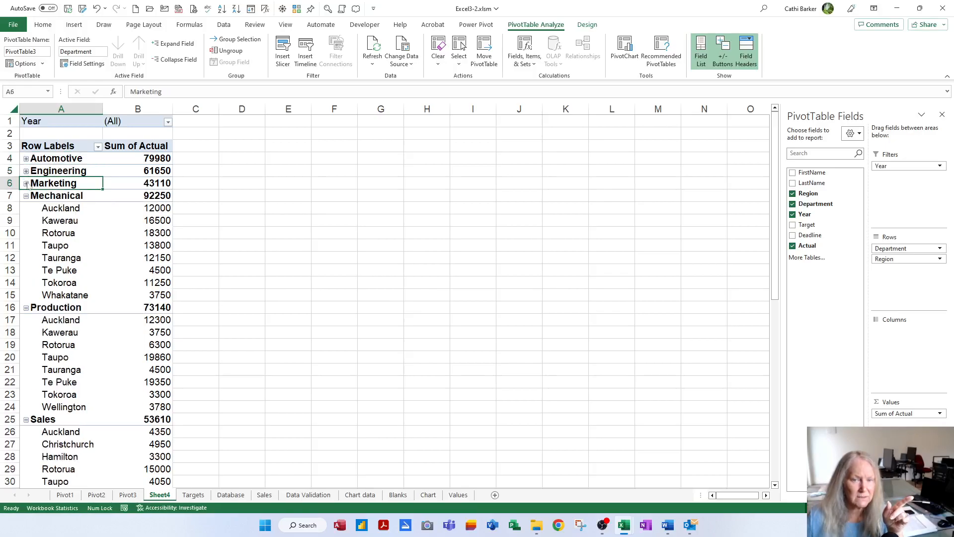
click(26, 183)
click(25, 171)
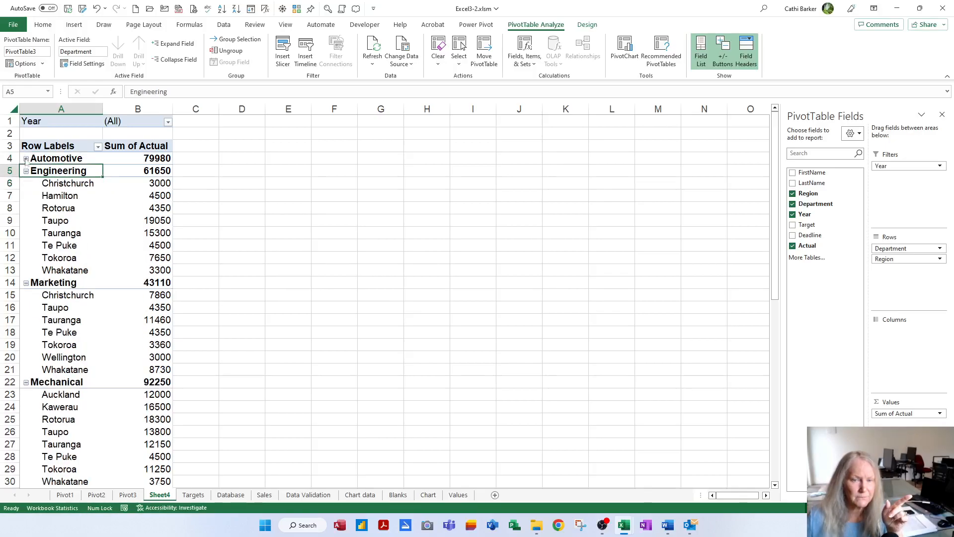
click(26, 158)
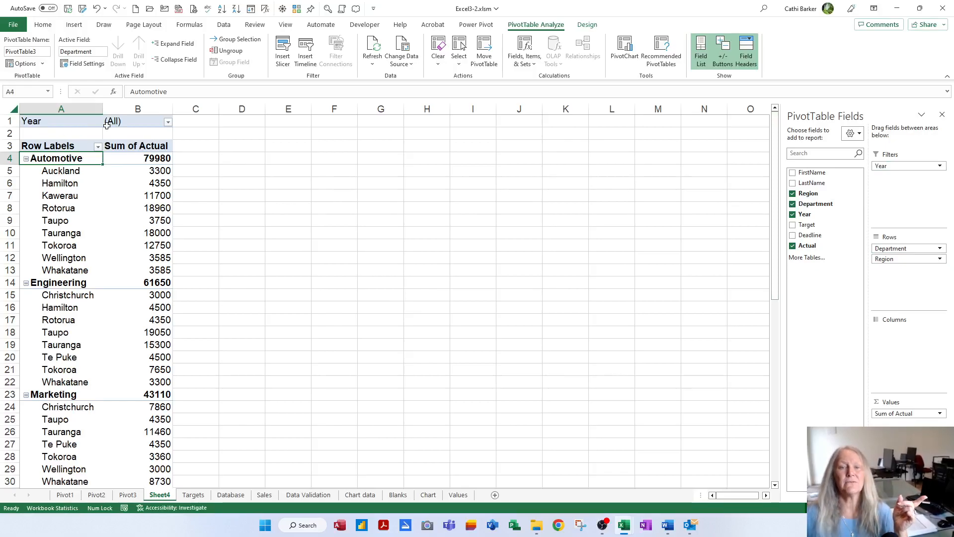
Filter the PivotTable by Year to 2020 and switch the filter to 2022.
click(168, 122)
click(74, 154)
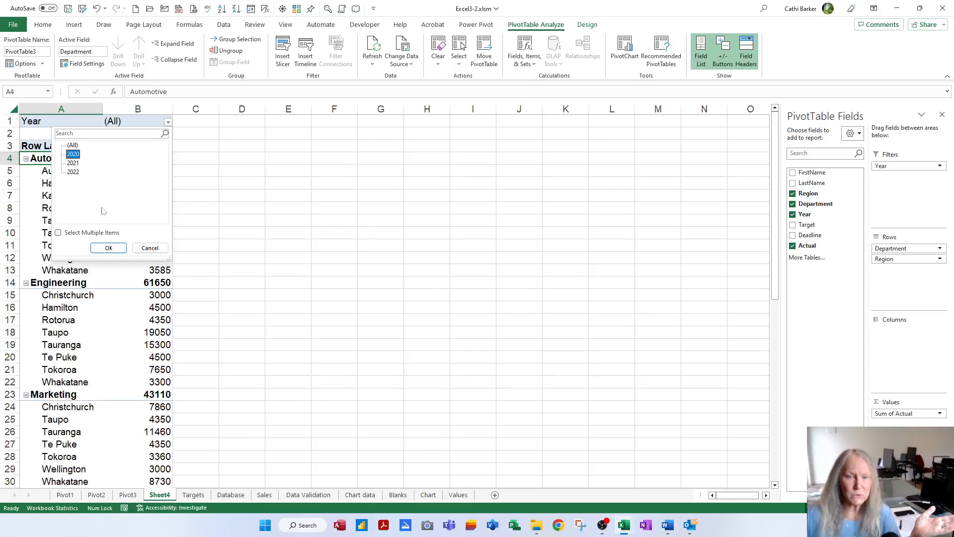
click(109, 248)
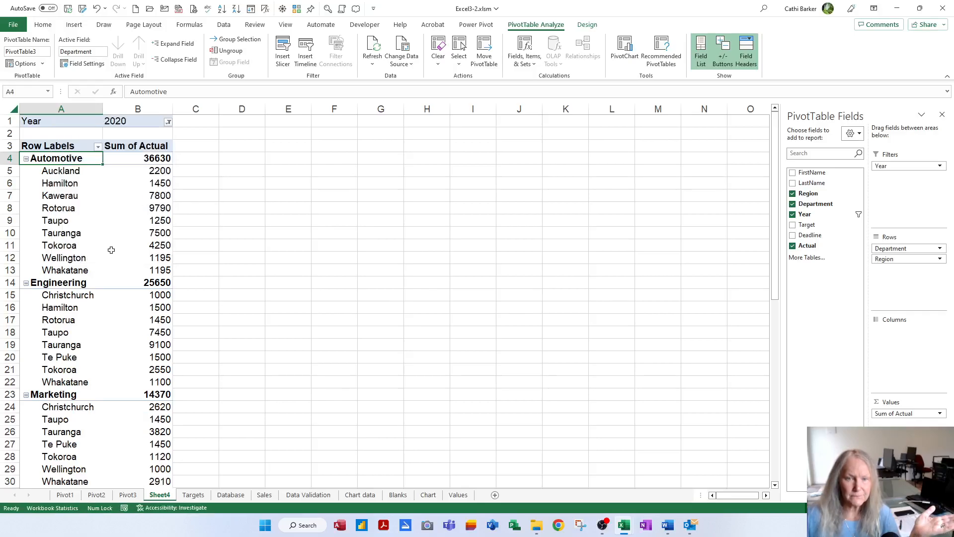
click(168, 123)
click(73, 172)
click(109, 248)
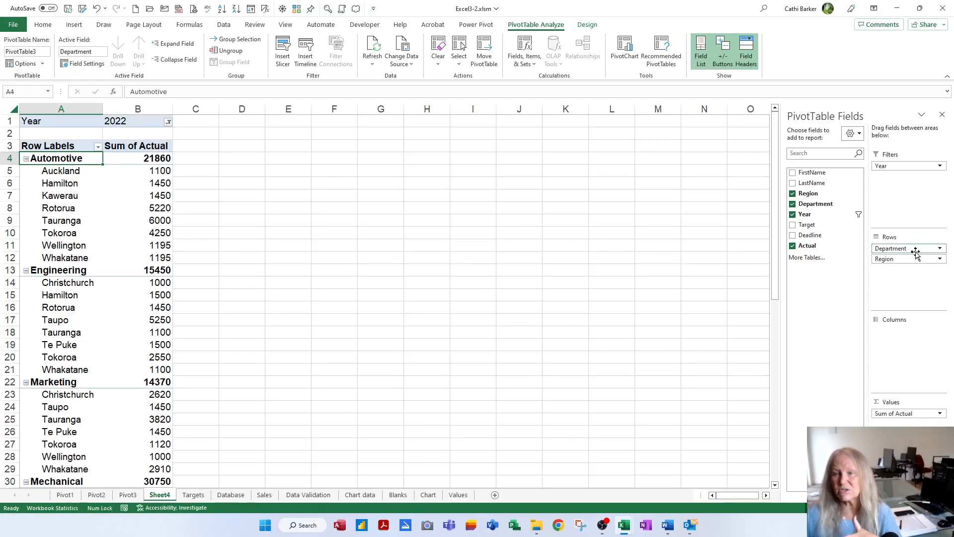
Move Department to the filters and back to the rows beneath Region, and move Year from the filters to the columns.
drag(915, 251, 917, 212)
drag(917, 199, 916, 197)
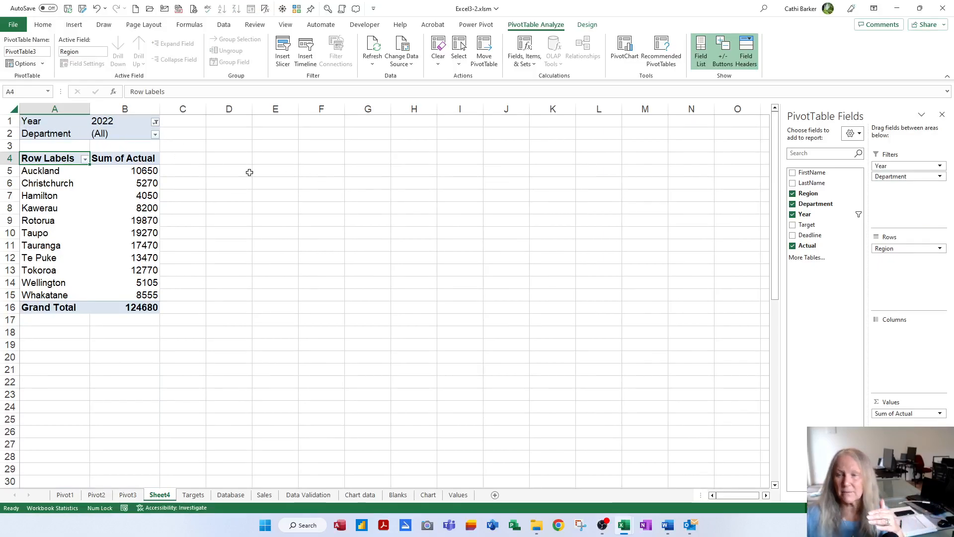
drag(899, 176, 894, 259)
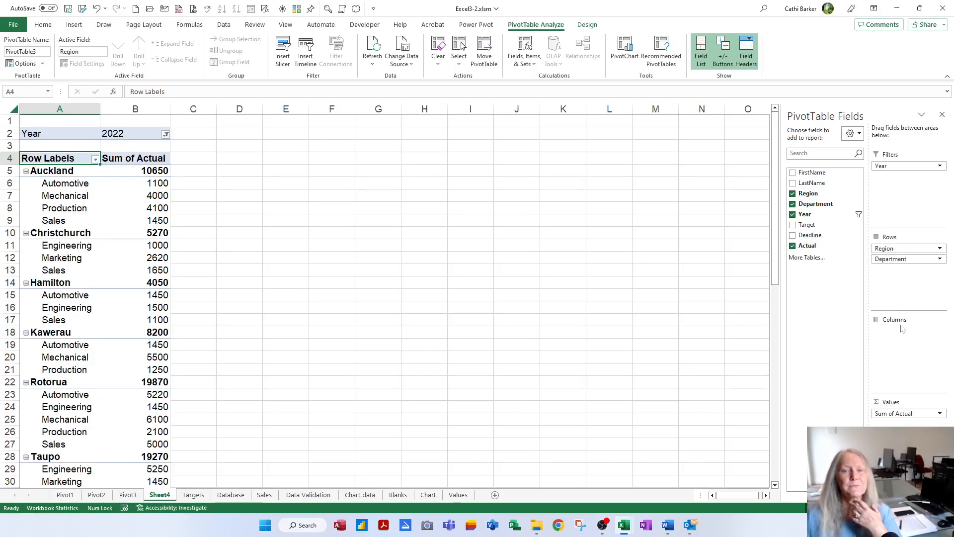
drag(899, 166, 914, 348)
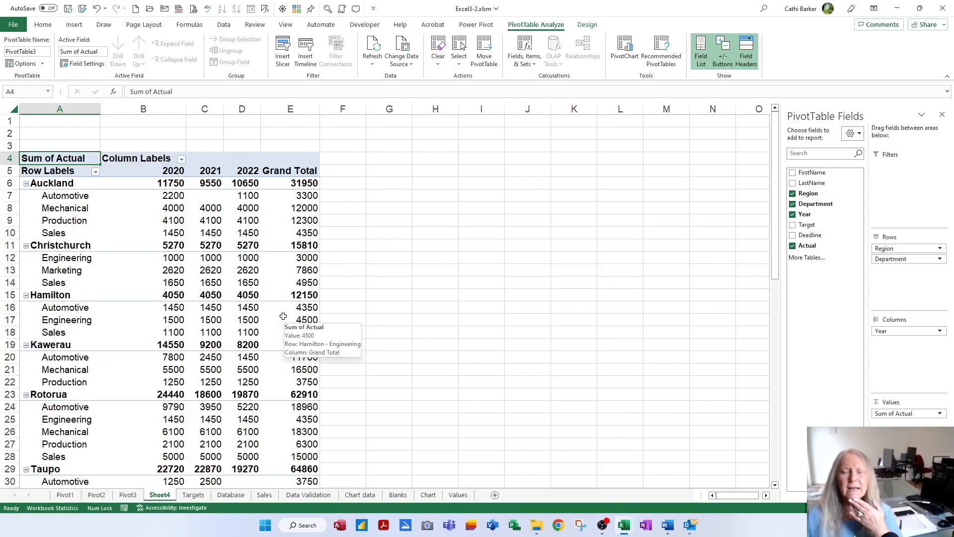
Collapse the department rows under the Auckland and Christchurch regions.
click(27, 183)
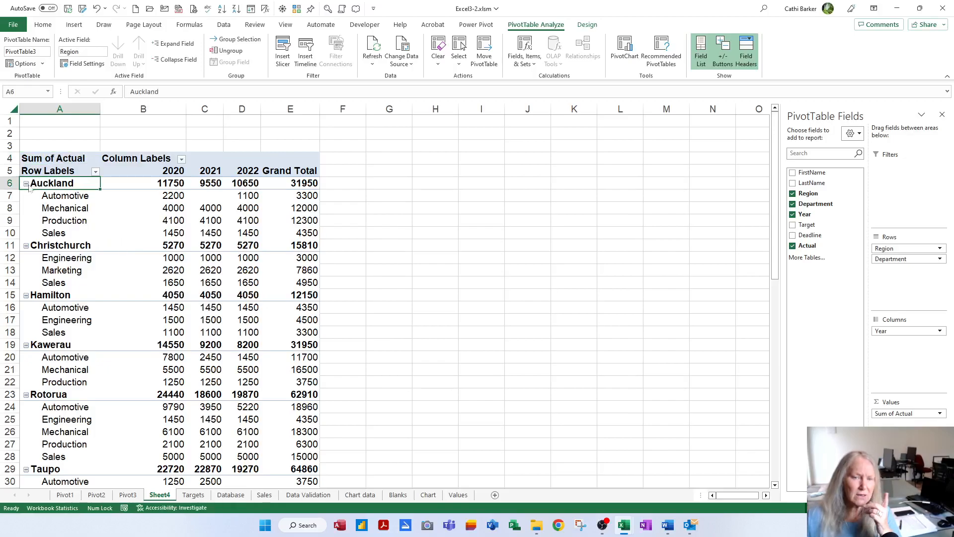
click(25, 184)
click(50, 195)
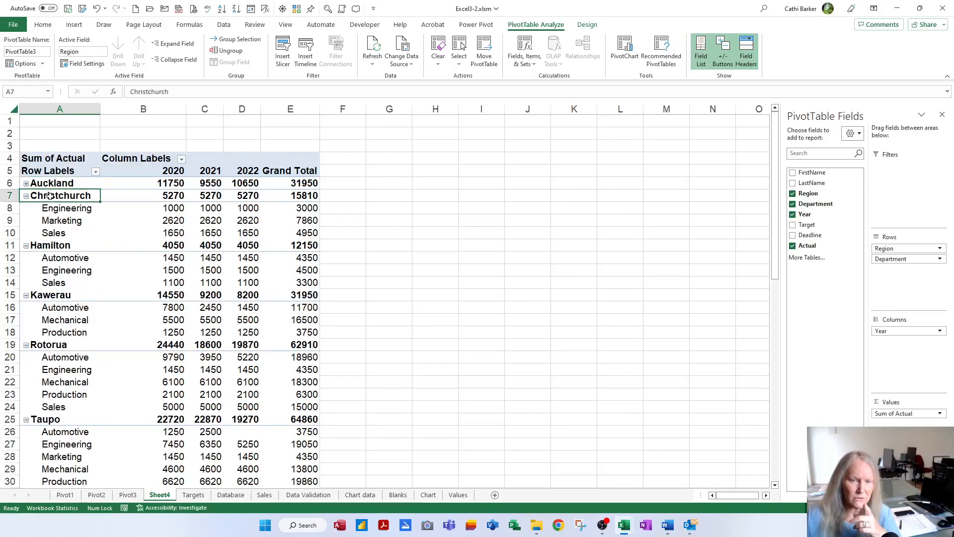
click(26, 195)
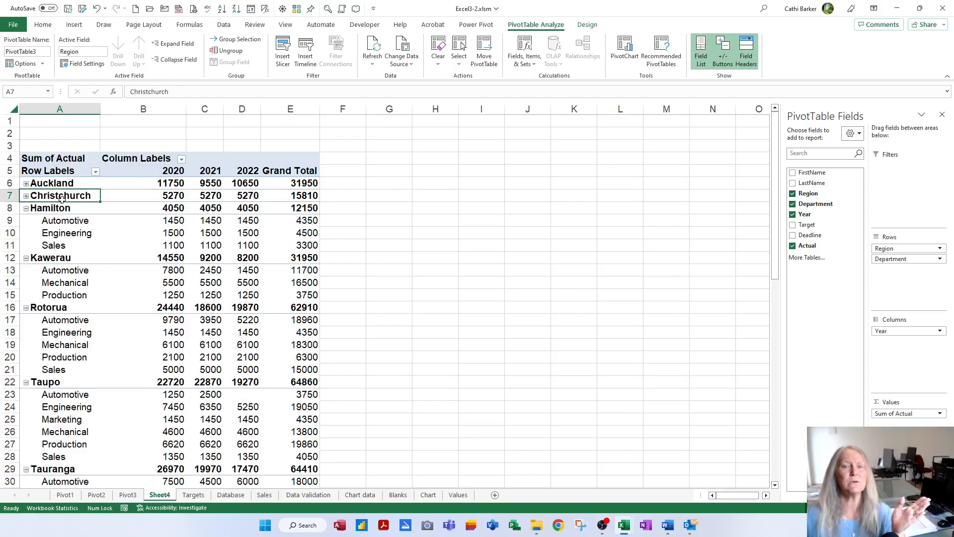
Collapse the entire Region field so only region totals remain, and expand the entire field again.
right_click(67, 199)
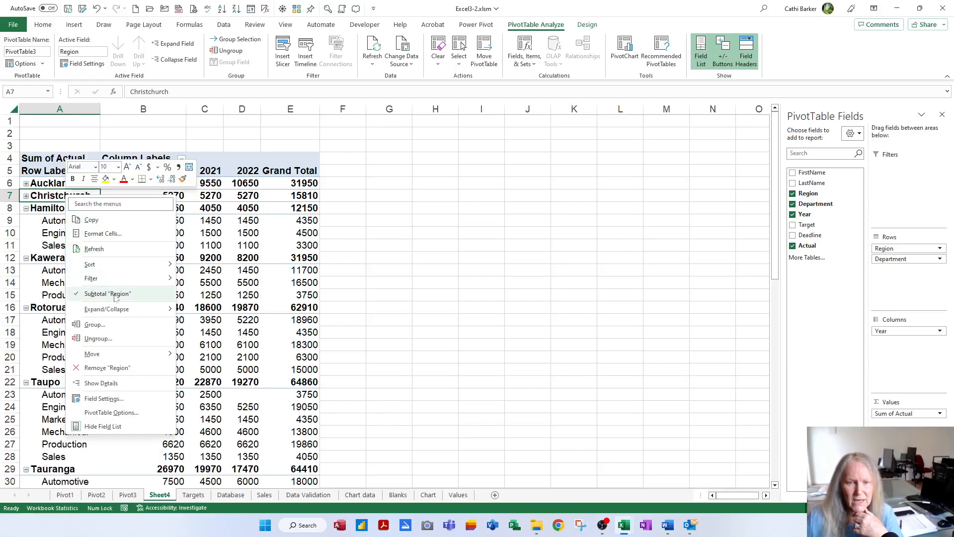
mouse_move(115, 312)
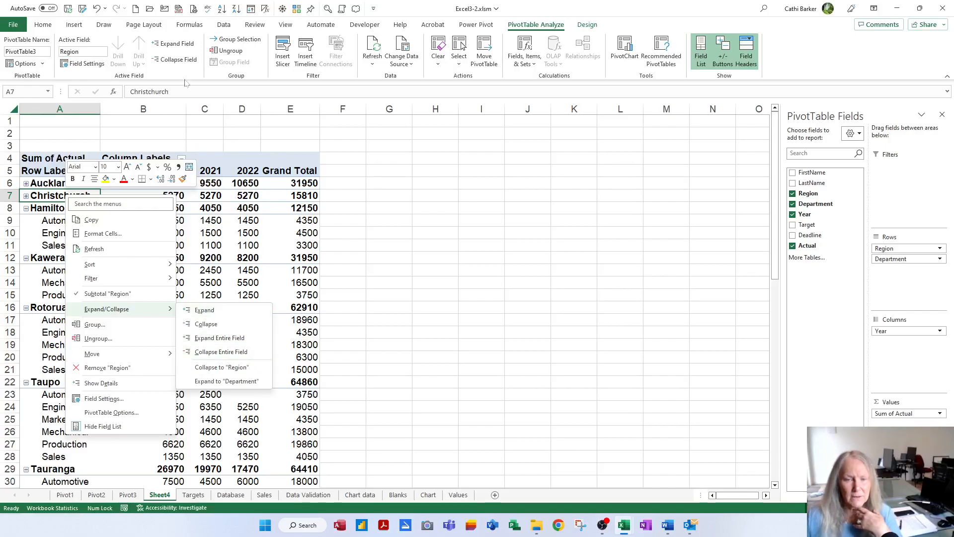
click(221, 352)
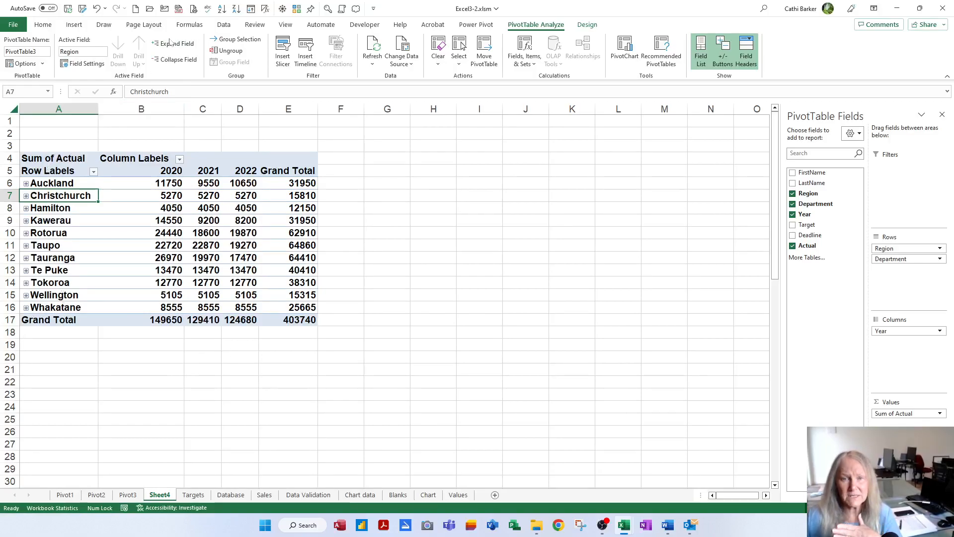
right_click(52, 195)
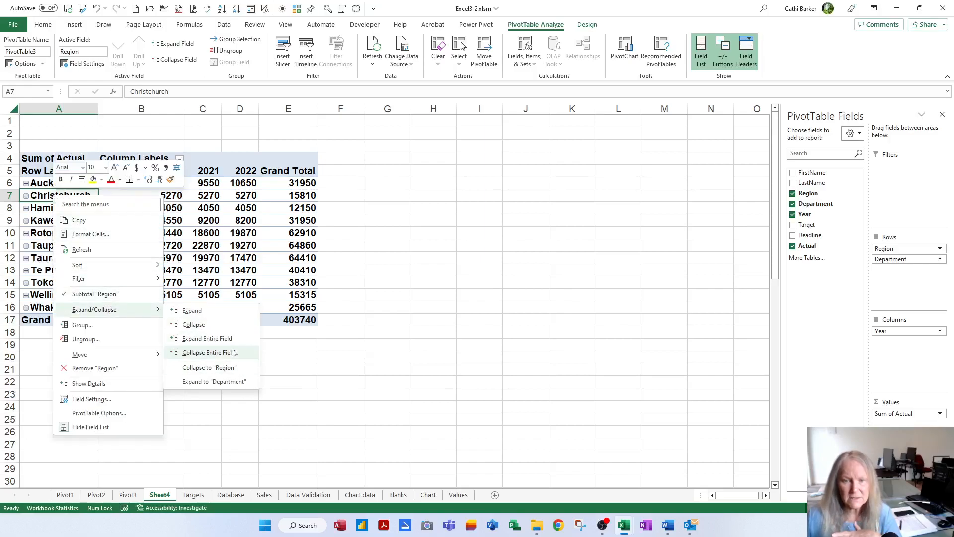
click(213, 338)
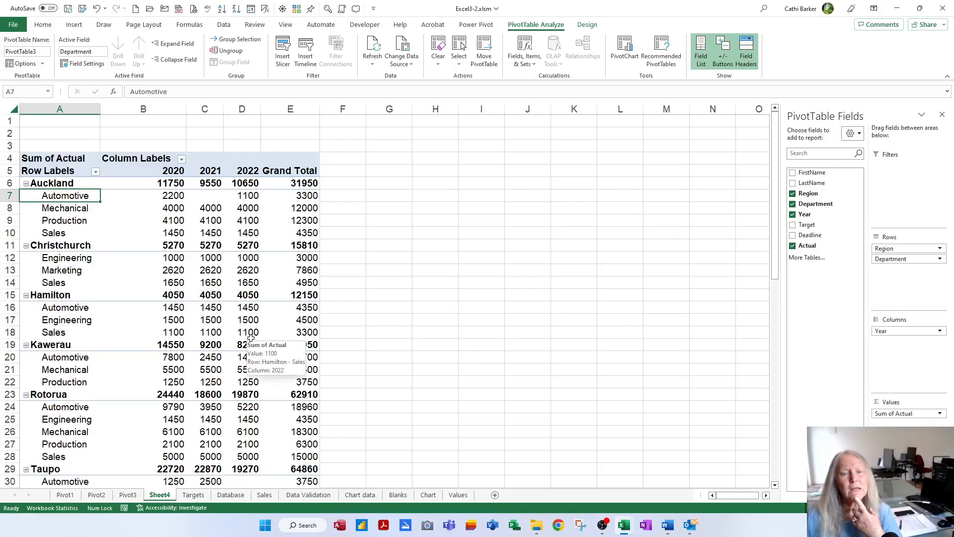
Blank out the Row Labels, Sum of Actual and Column Labels captions in the PivotTable with spaces.
click(65, 170)
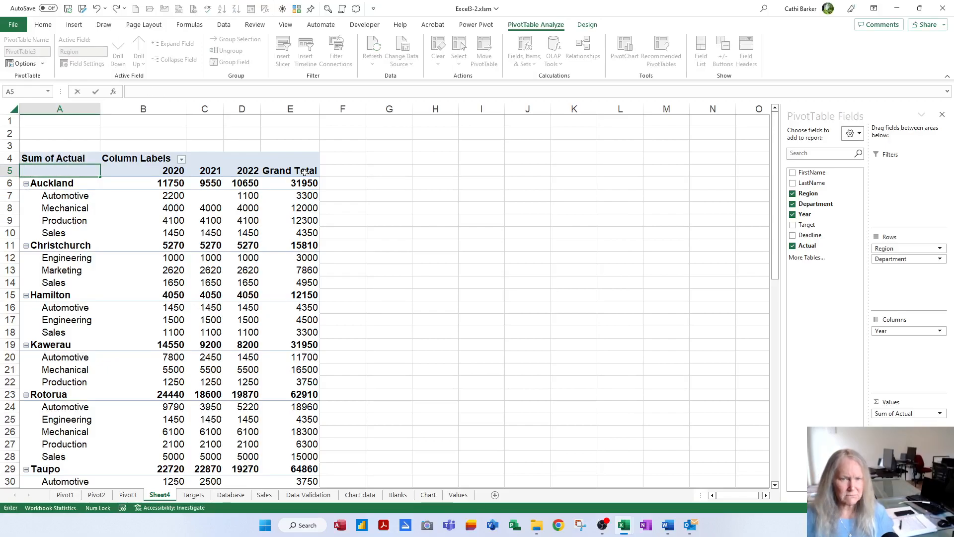
key(Return)
key(Up)
key(Up)
key(Return)
key(Up)
key(Right)
key(Return)
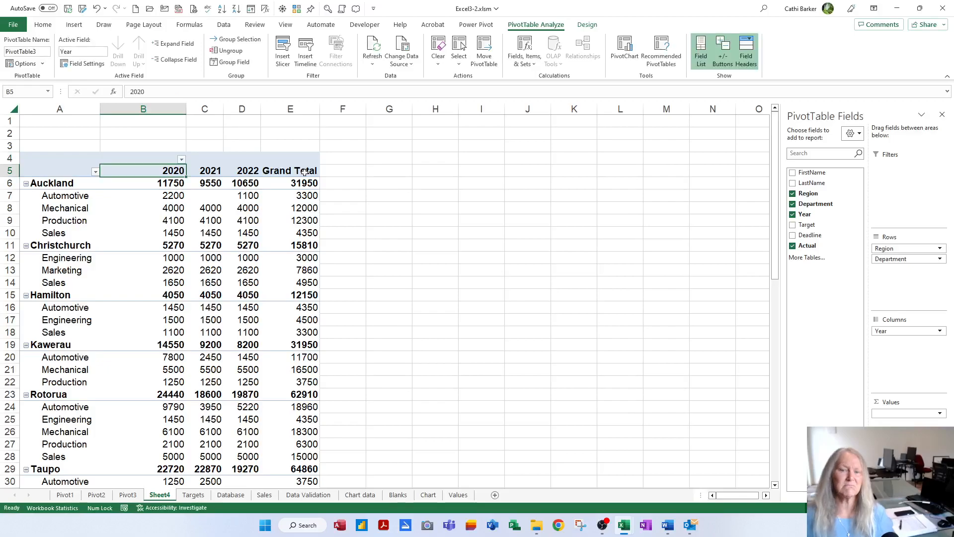
Label the PivotTable's column header "Years".
click(168, 156)
text(Years)
key(Return)
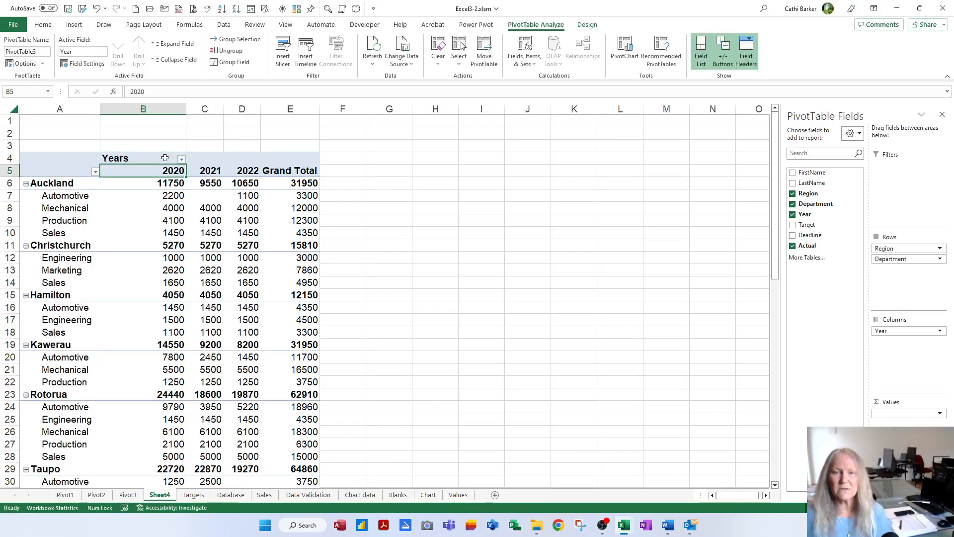
scroll(447, 302, down, 1)
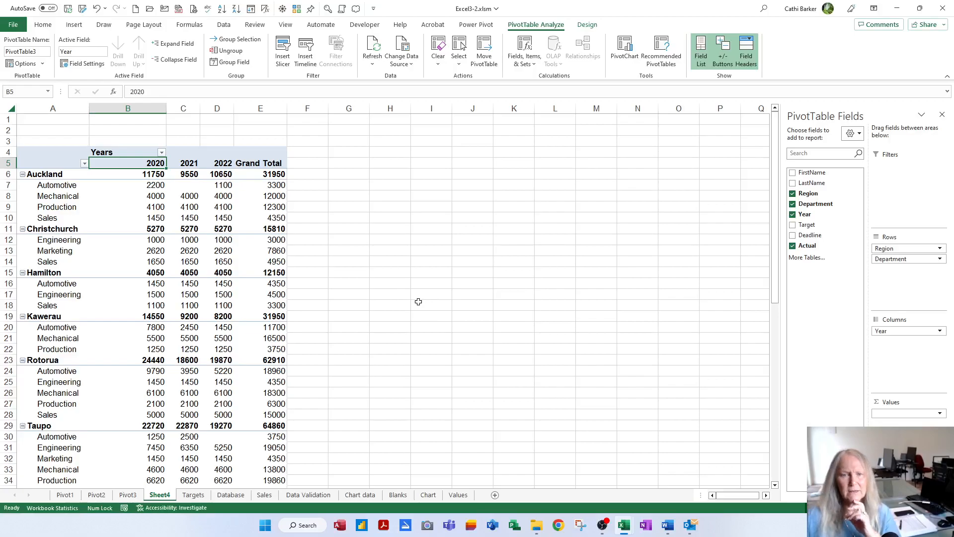
Rename the Sheet4 worksheet as Pivot4.
click(194, 328)
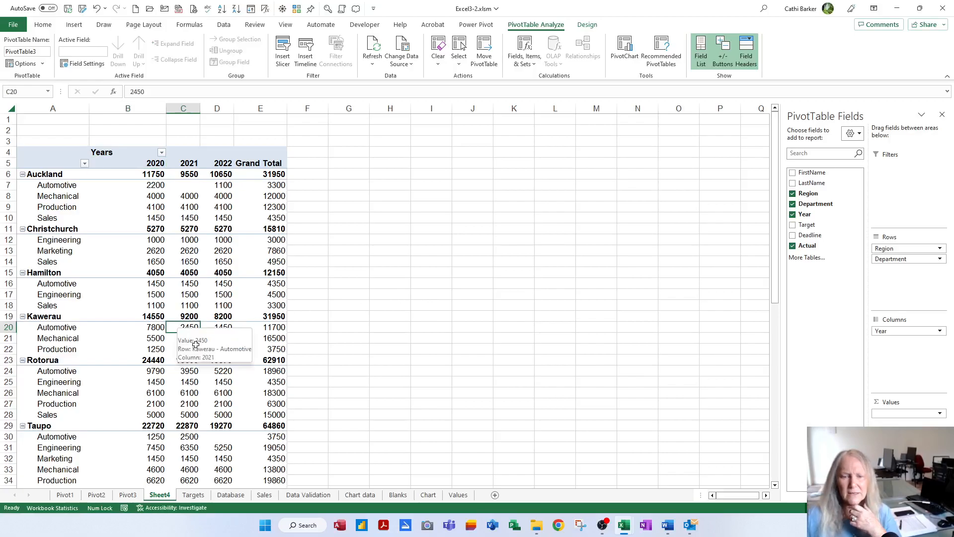
double_click(164, 495)
text(Pivo9t)
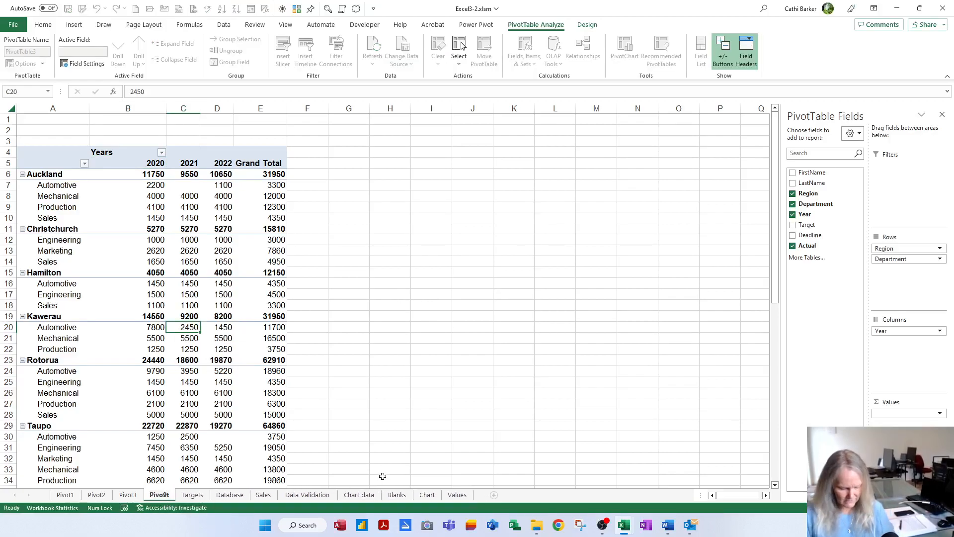
key(BackSpace)
key(BackSpace)
text(t4)
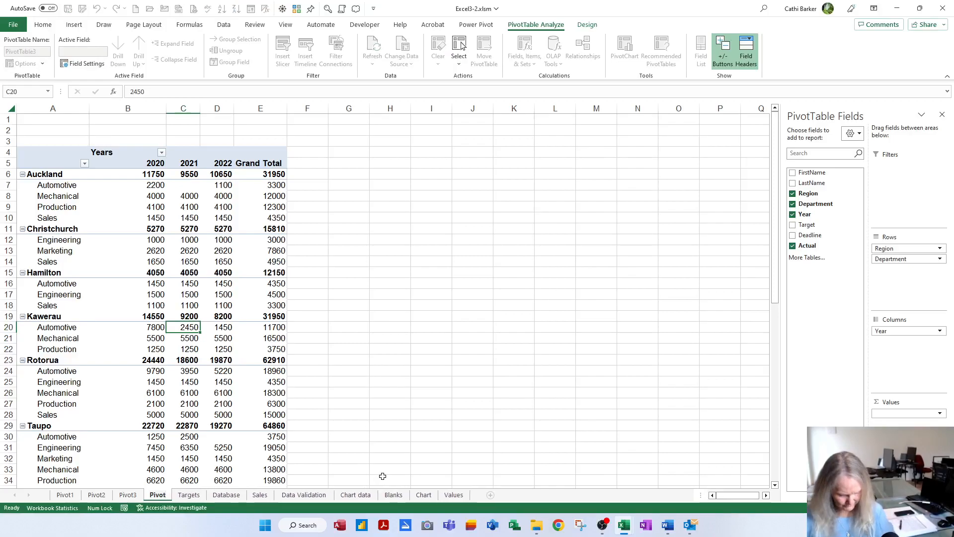
key(Return)
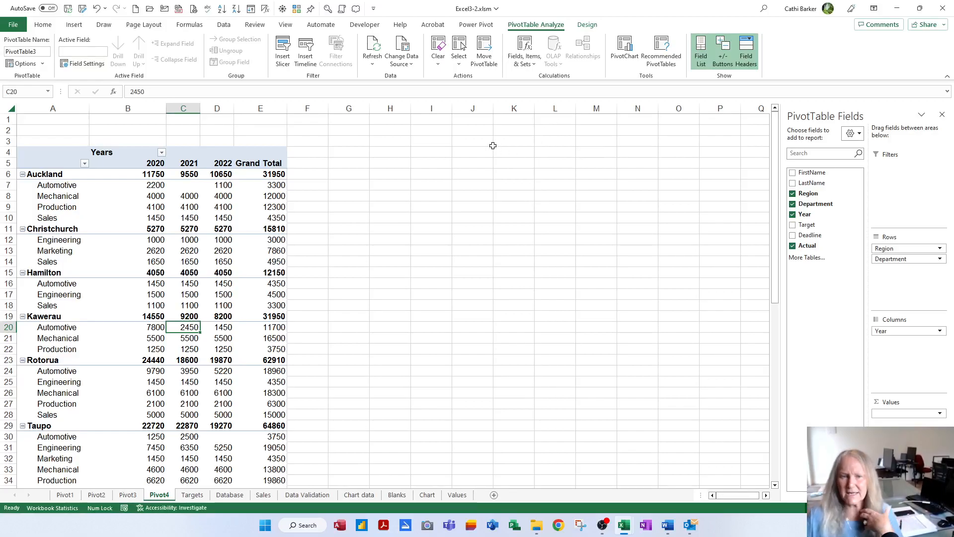
Check the Targets source sheet, return to Pivot4 to refresh its PivotTable, and refresh all PivotTables in the workbook.
click(148, 198)
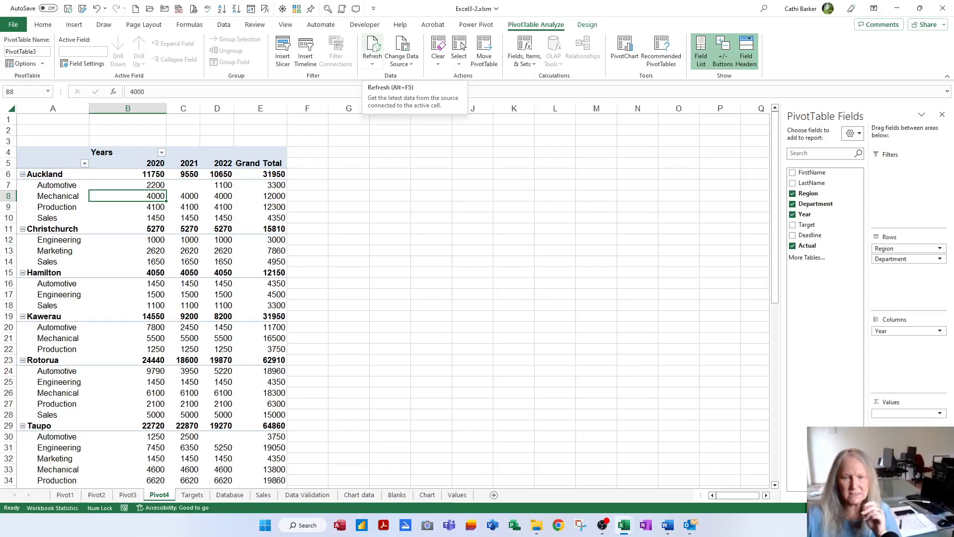
click(192, 495)
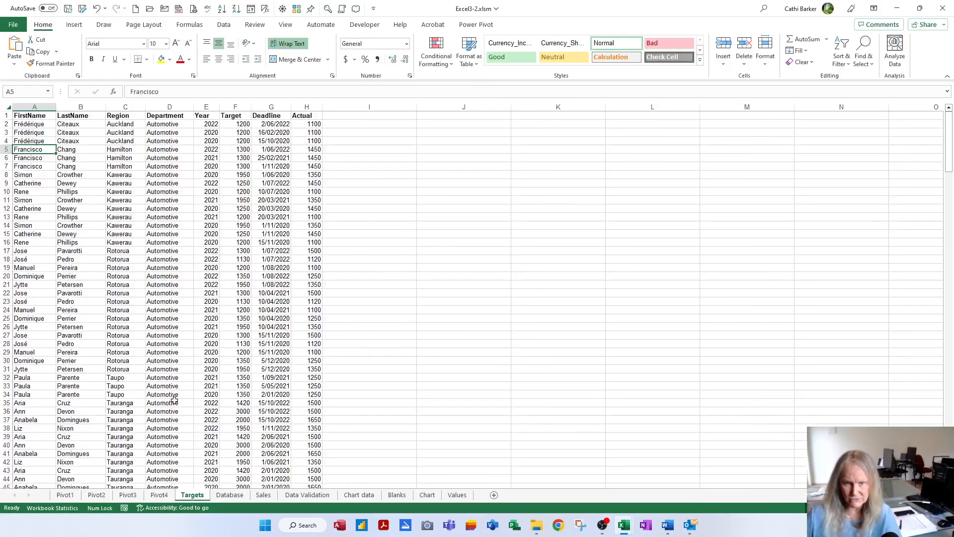
click(159, 494)
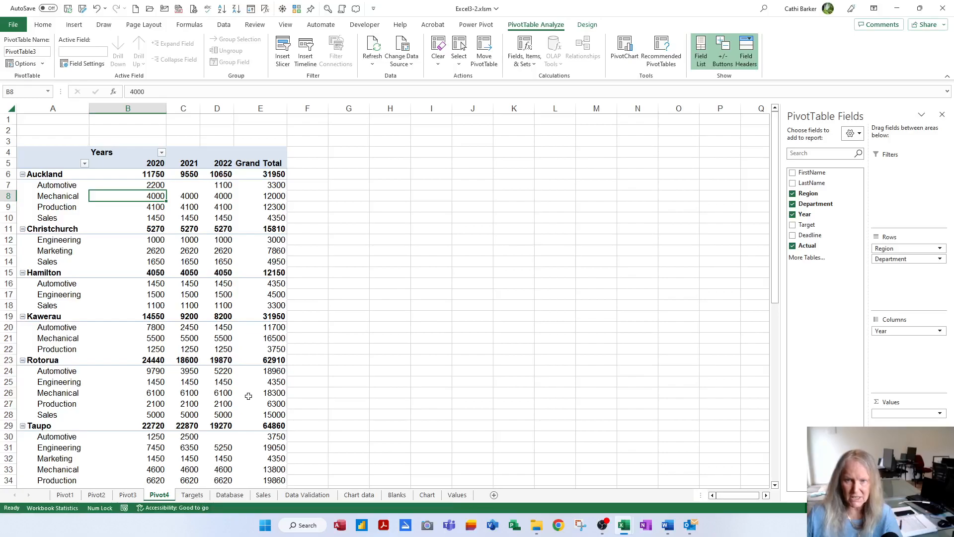
click(377, 52)
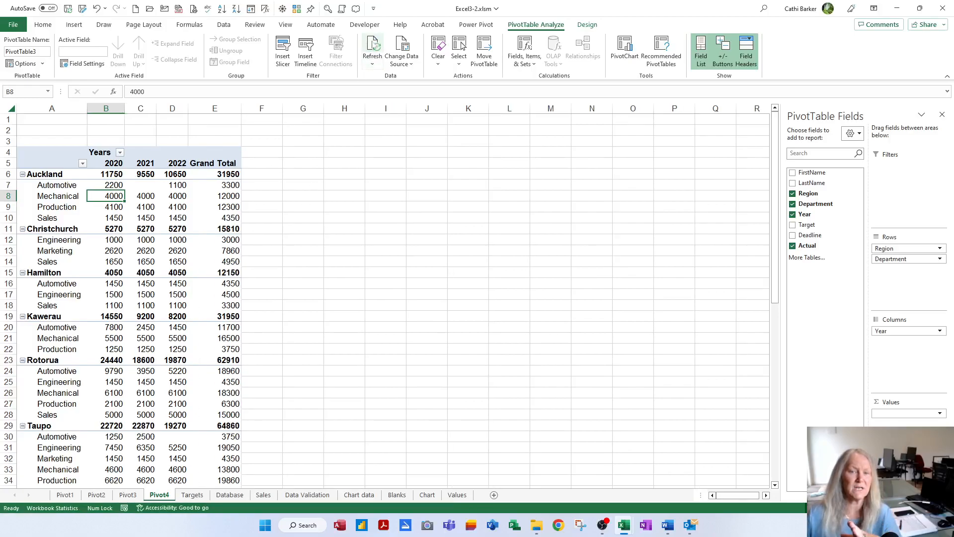
mouse_move(90, 368)
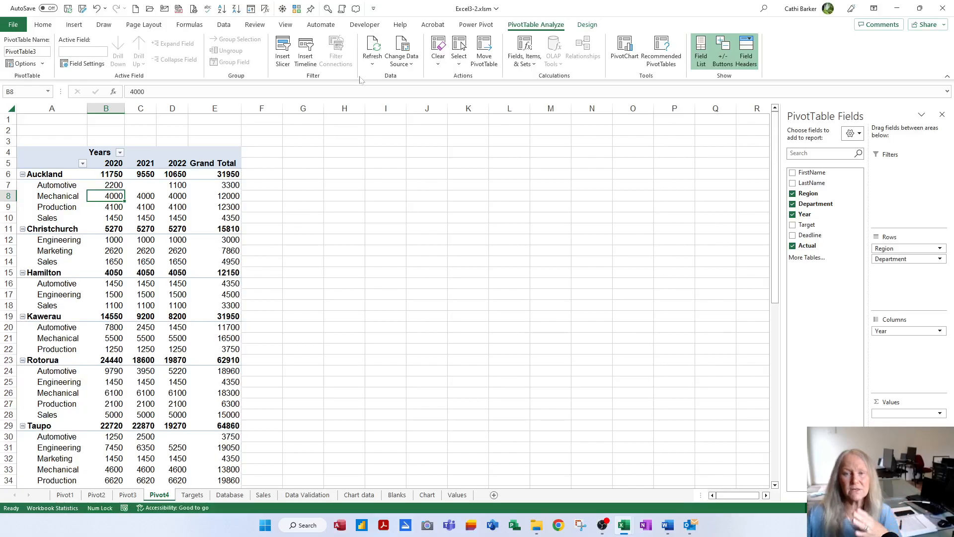
click(372, 62)
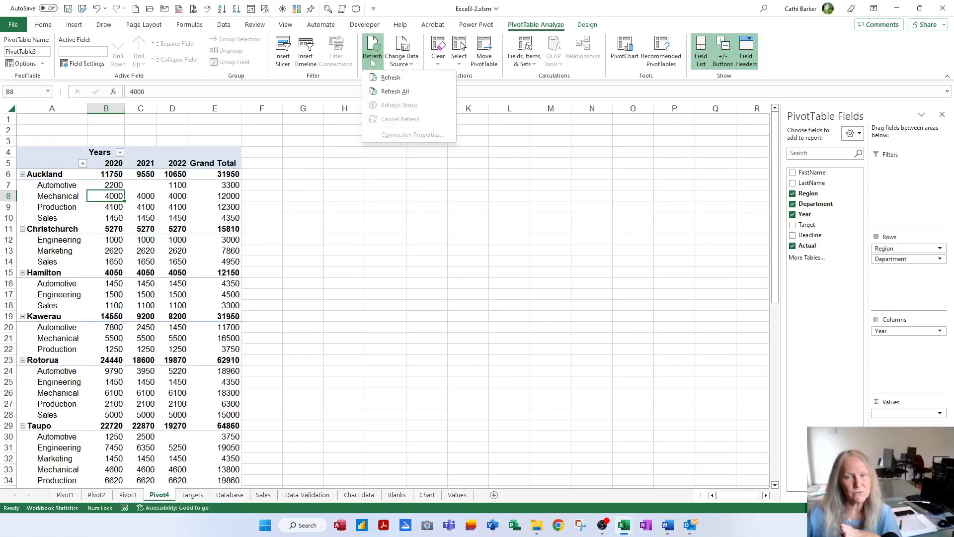
click(393, 93)
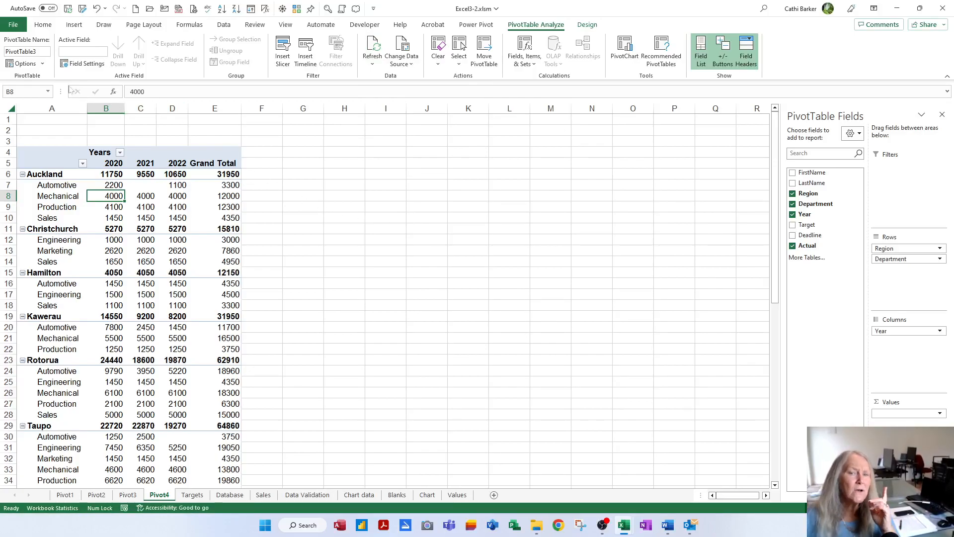
Set the Pivot4 PivotTable's data options to refresh data when opening the file, and accept the change for related PivotTables.
click(26, 64)
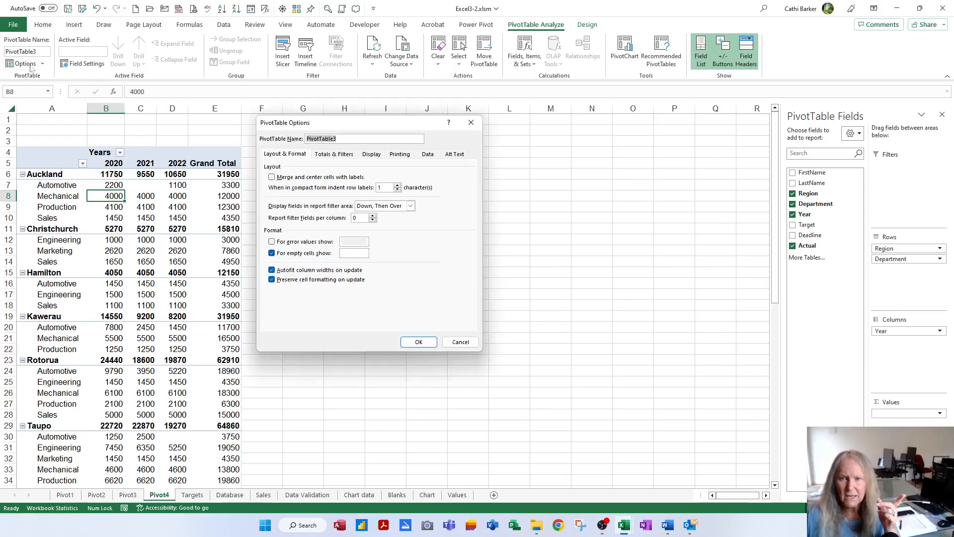
click(427, 154)
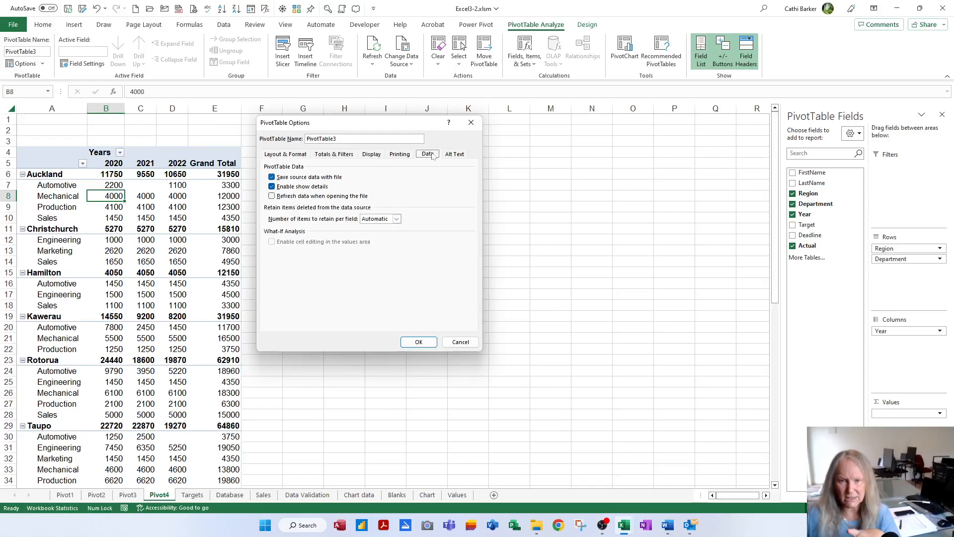
click(277, 197)
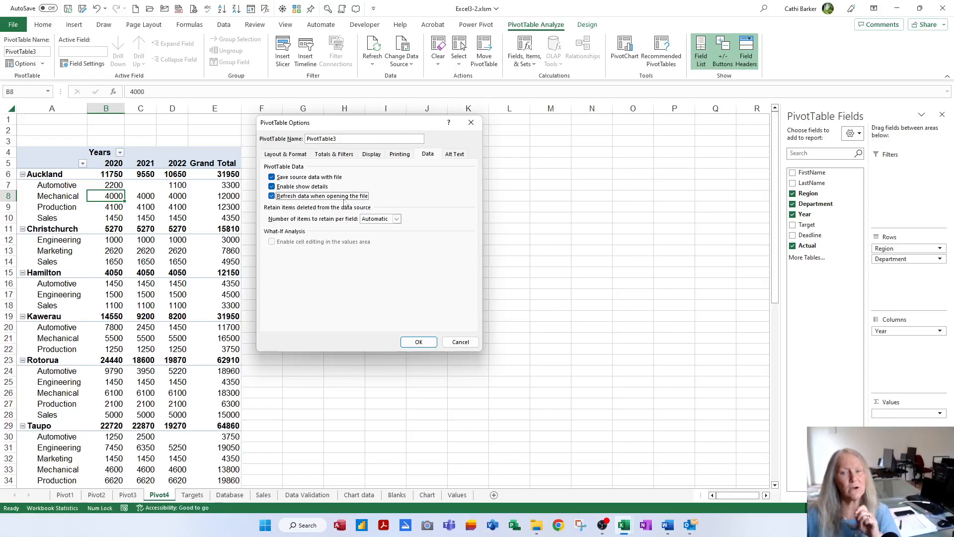
click(424, 343)
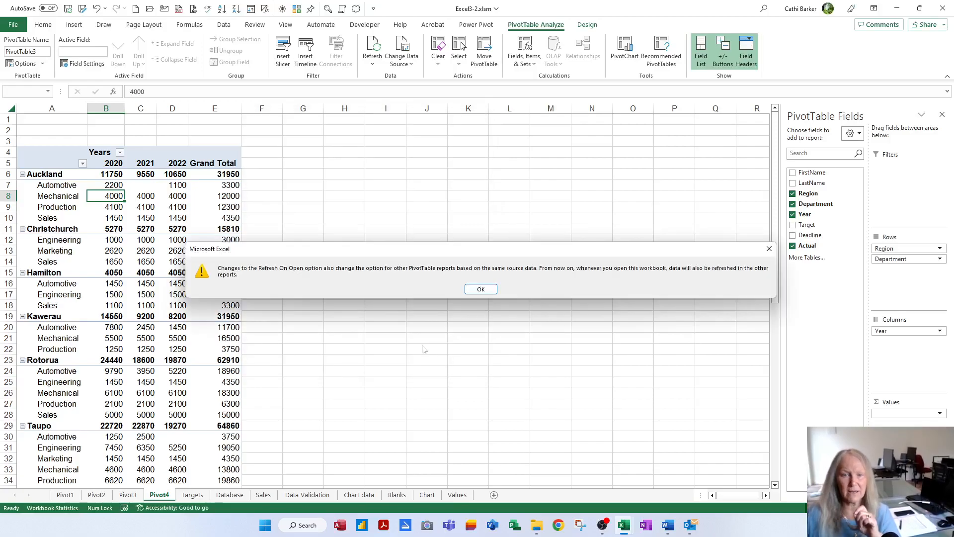
click(481, 289)
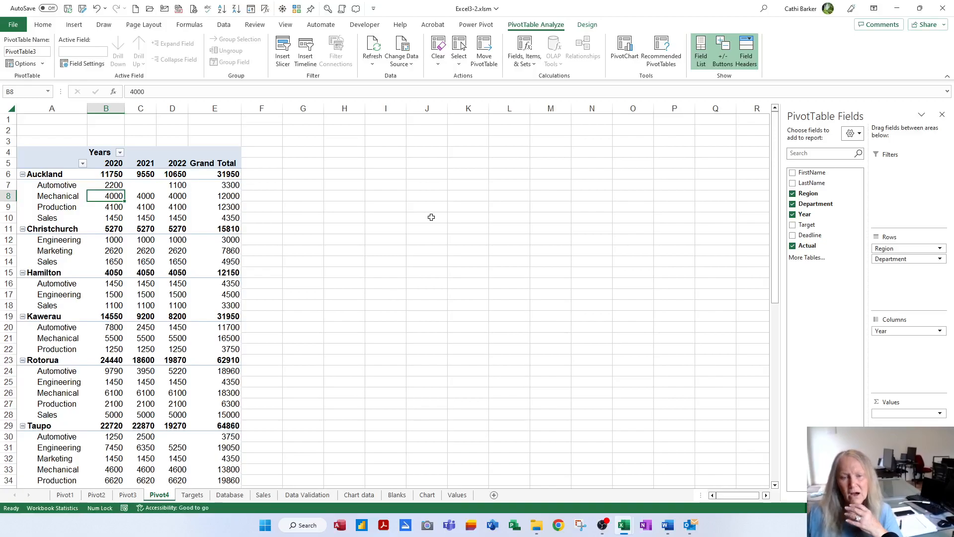
Change the data source of the PivotTable on Pivot1 to the whole columns A:H of the Targets sheet.
click(65, 496)
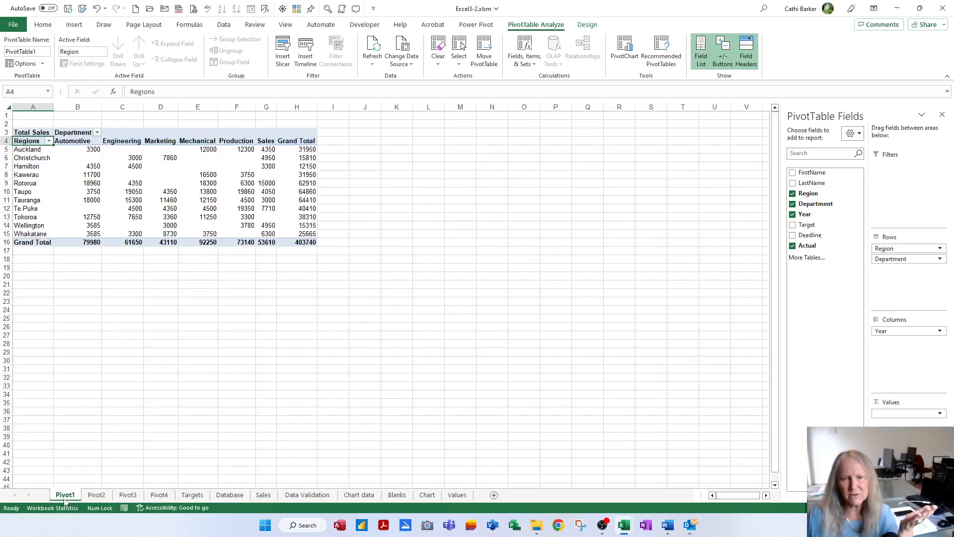
click(92, 157)
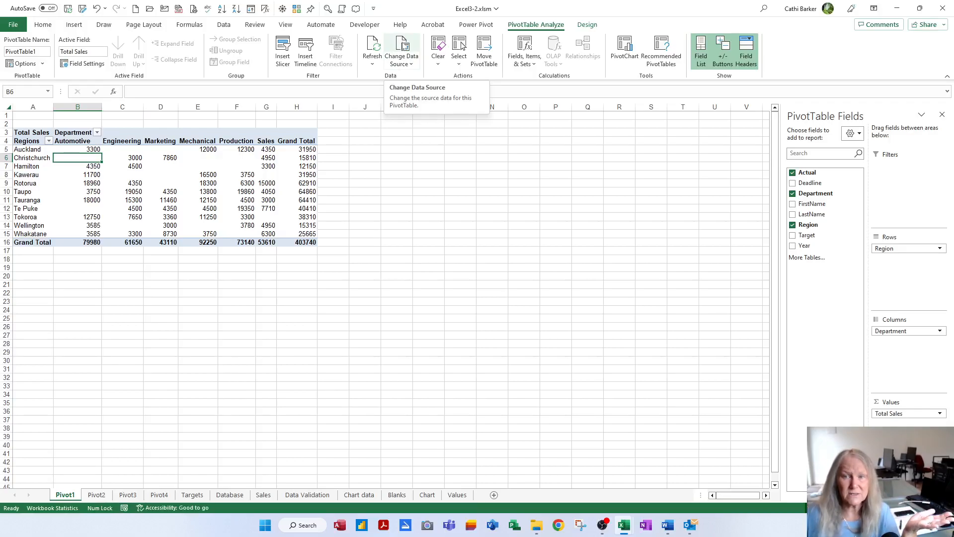
click(402, 45)
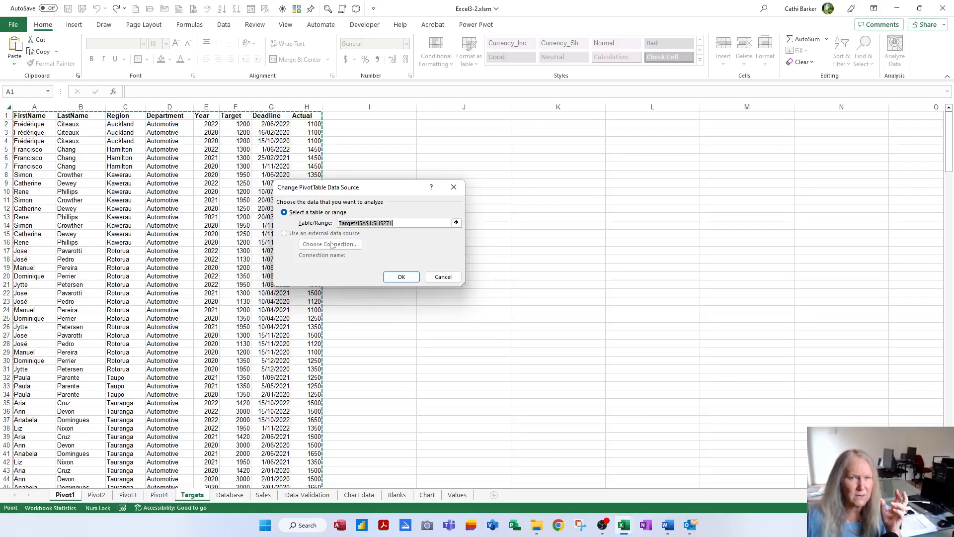
drag(34, 108, 308, 105)
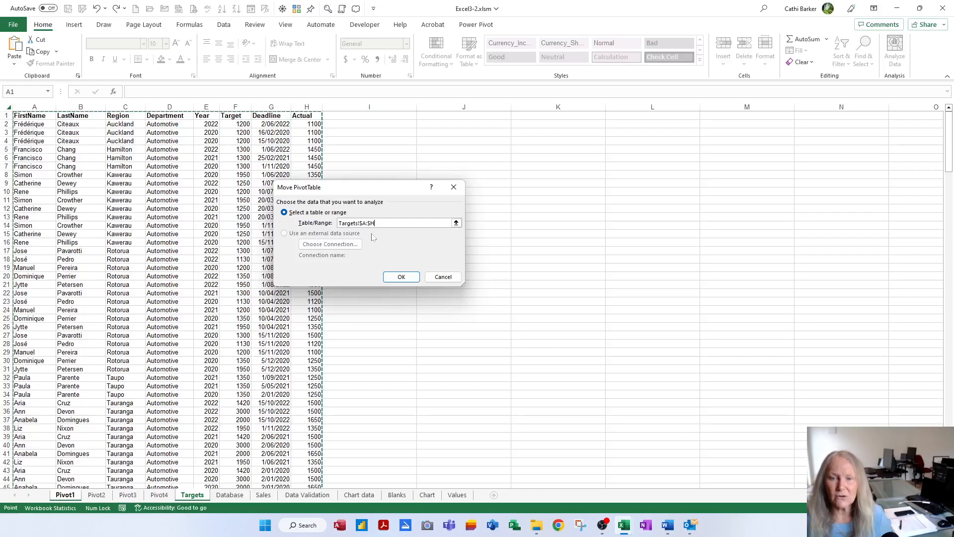
click(399, 277)
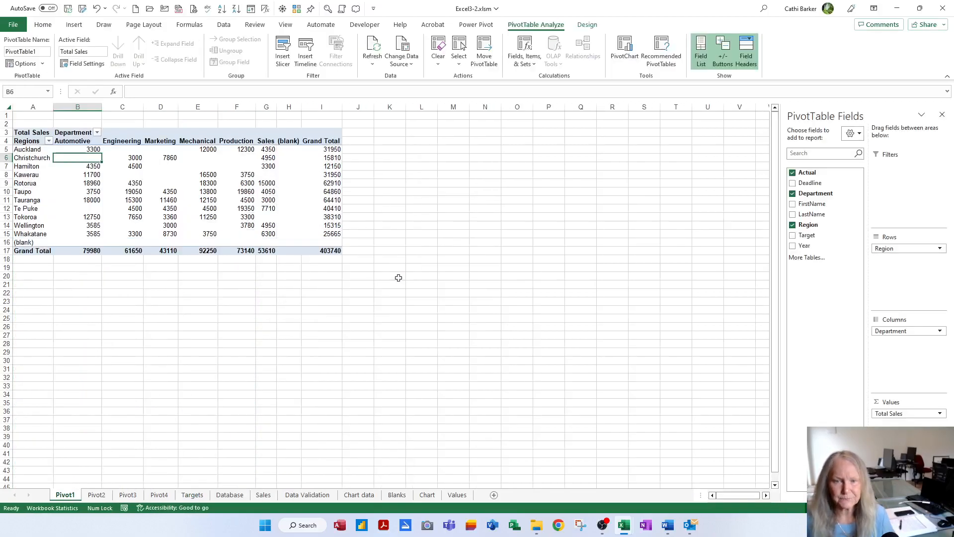
Filter the Regions labels on Pivot1 to exclude the (blank) item.
click(30, 242)
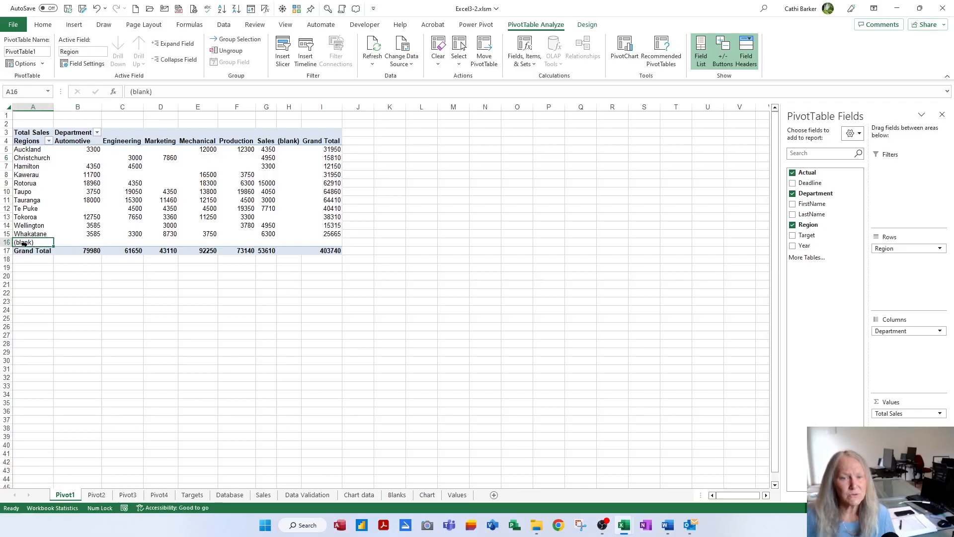
click(49, 141)
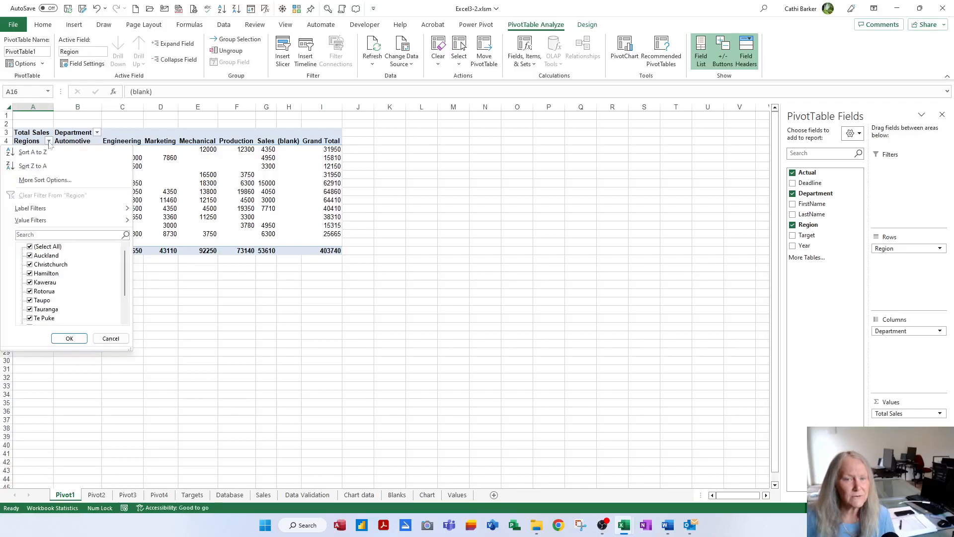
scroll(115, 279, down, 2)
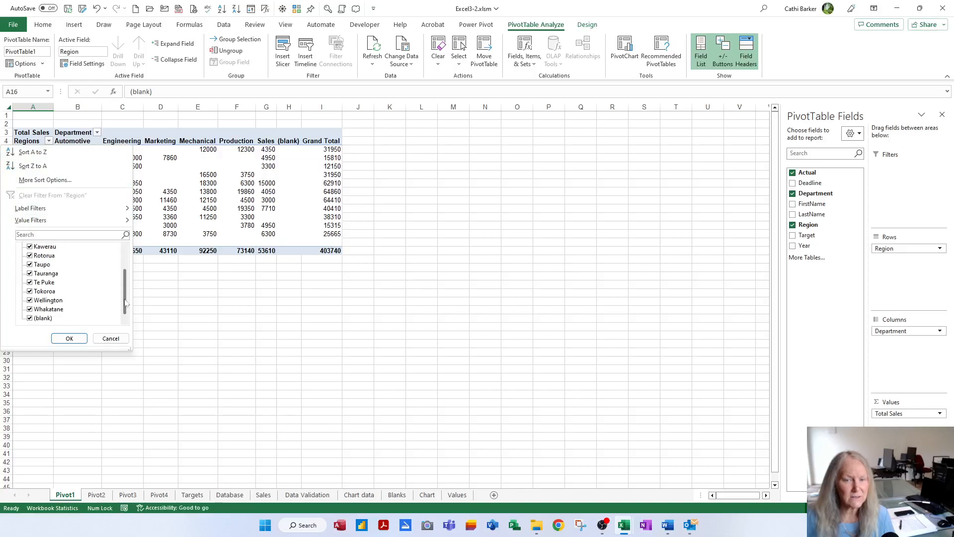
click(29, 318)
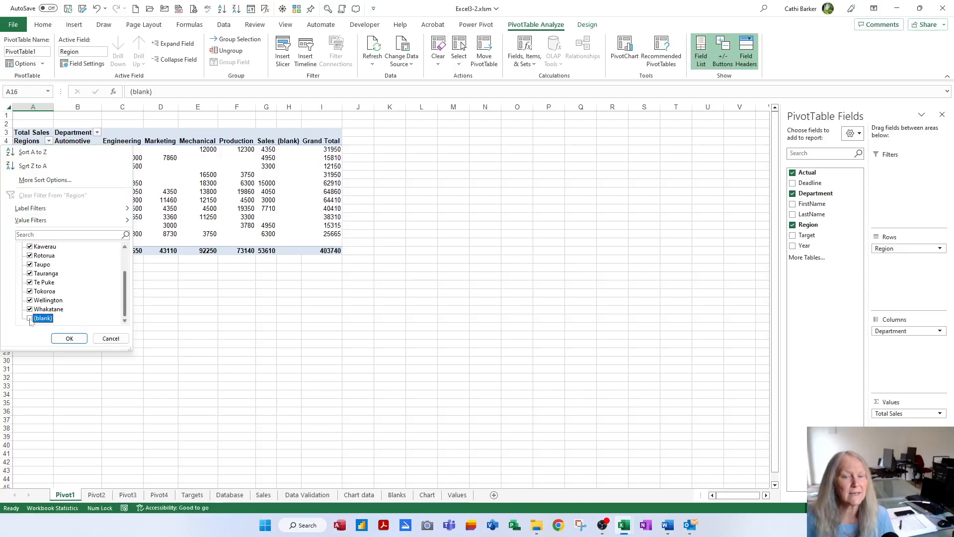
click(70, 338)
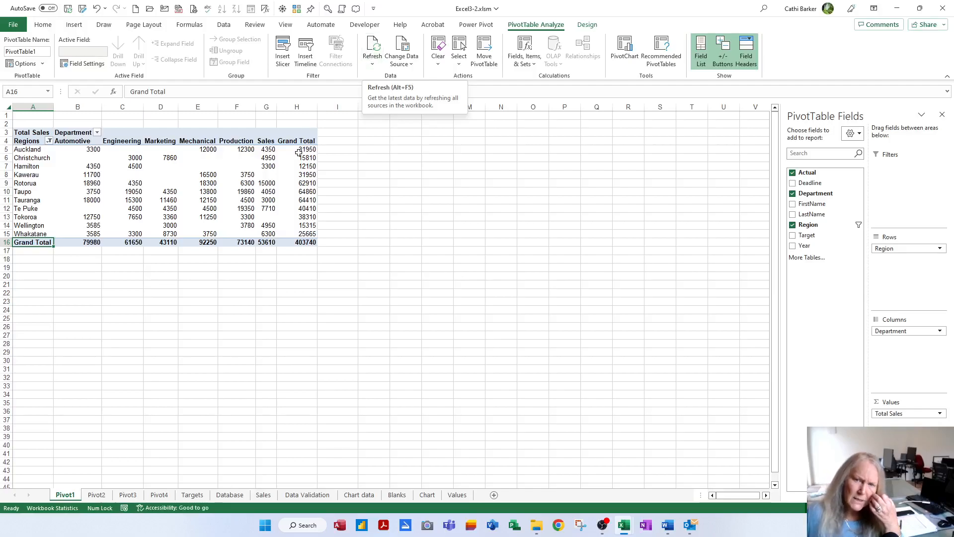
Review the region labels on Pivot1 and the Pivot2 sheet, and return to the Auckland Mechanical 2020 value on Pivot4.
click(35, 154)
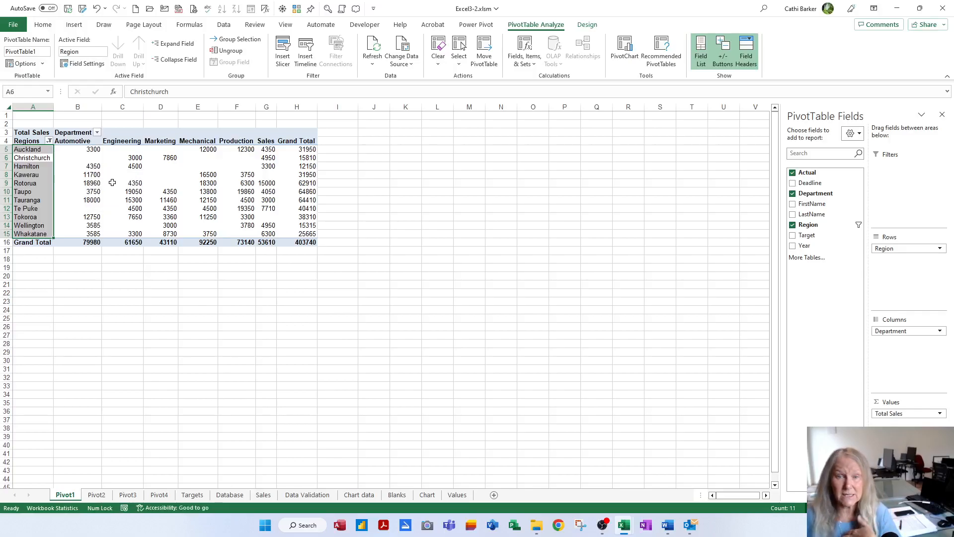
click(97, 495)
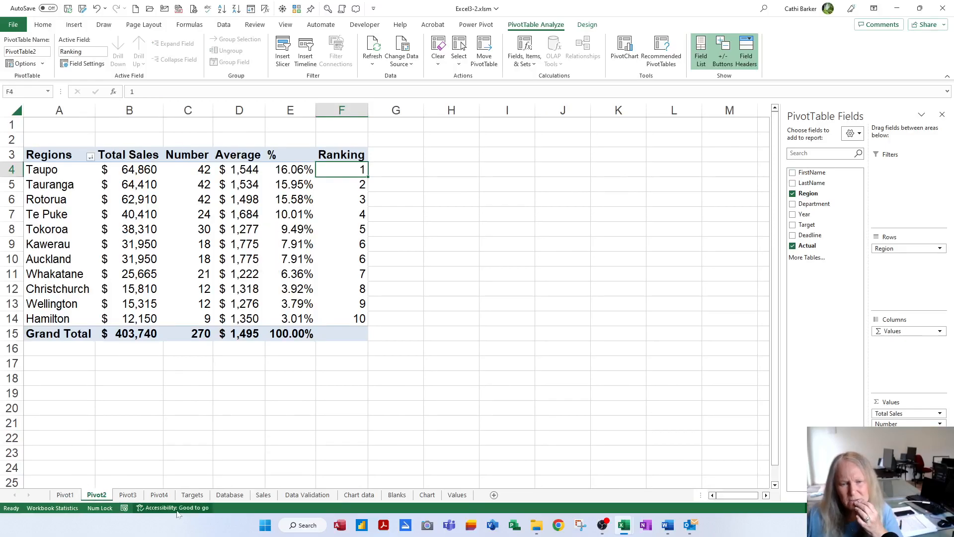
click(160, 495)
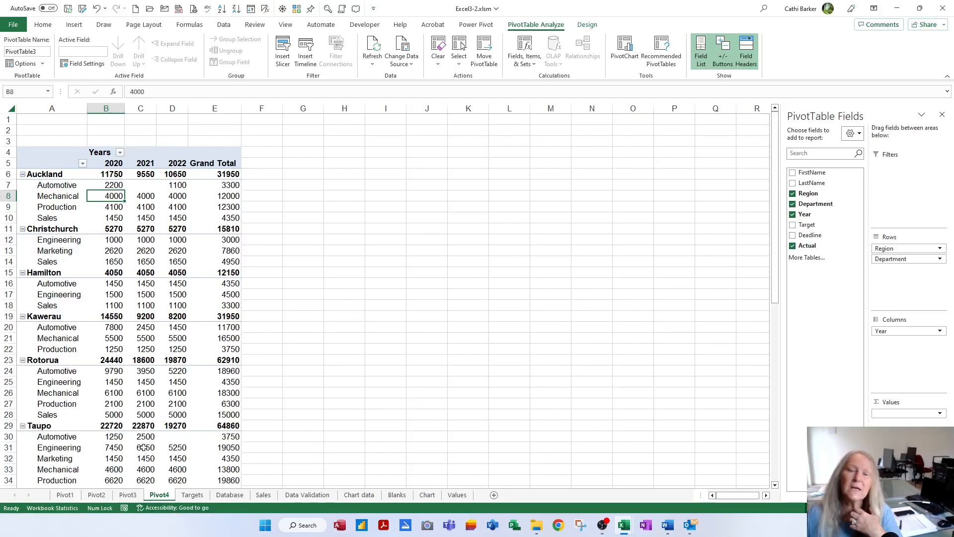
click(62, 191)
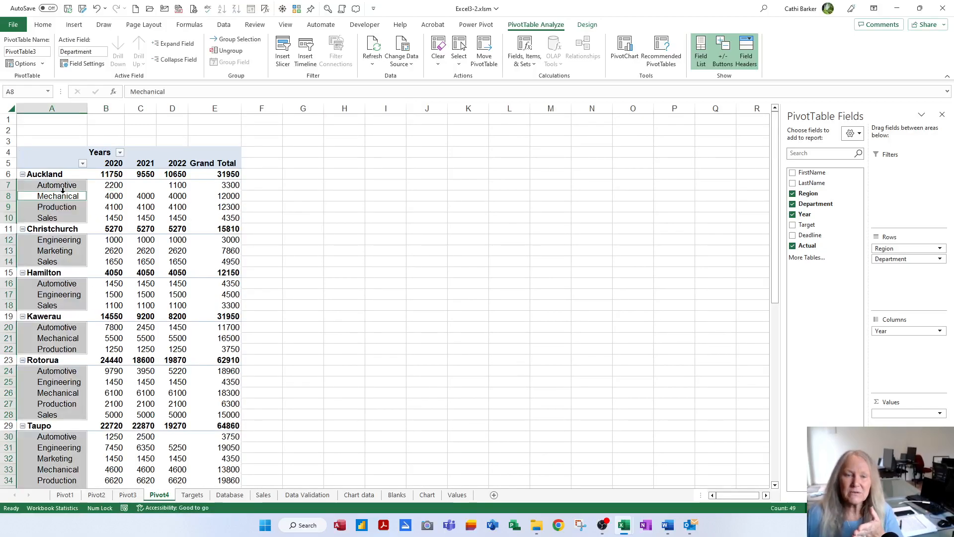
click(110, 193)
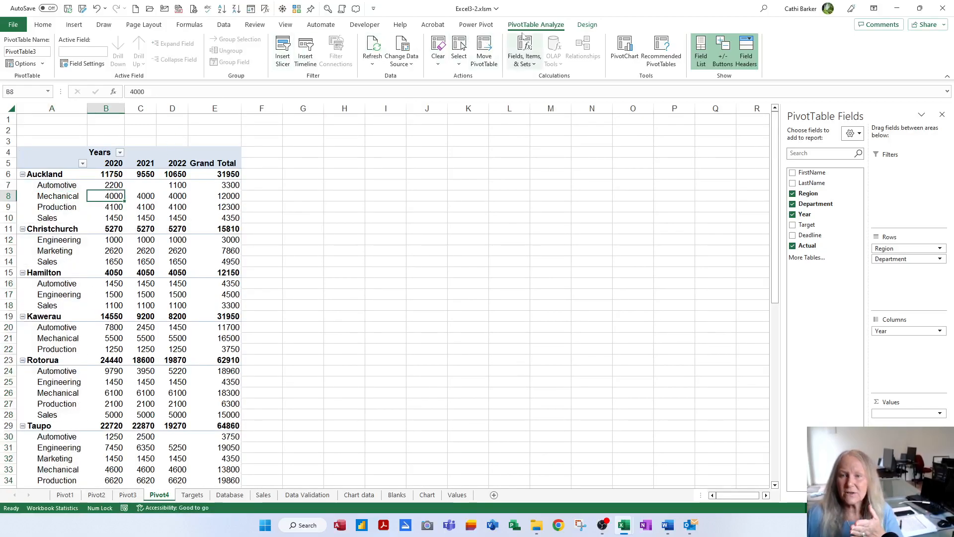
Insert slicers for the Region, Department and Year fields of the Pivot4 PivotTable.
click(288, 50)
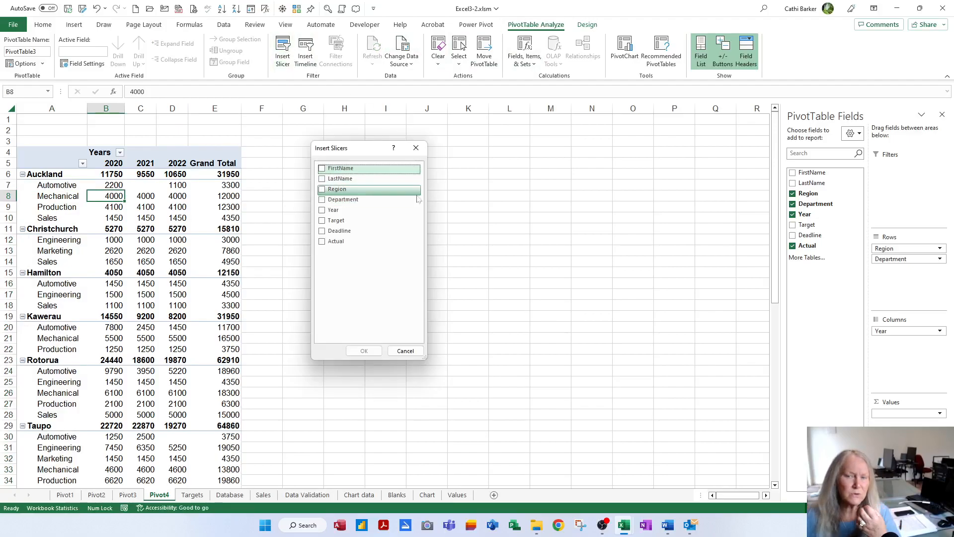
click(322, 189)
click(322, 199)
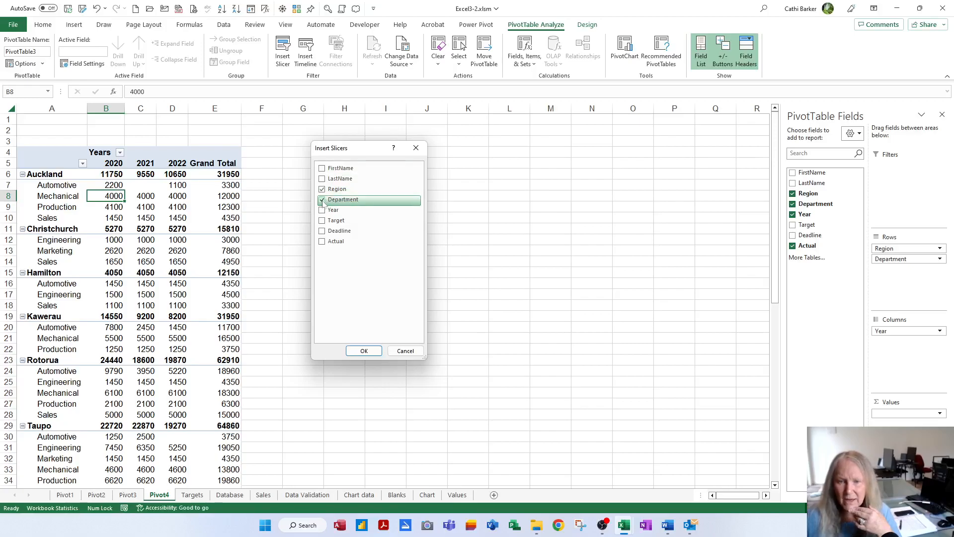
click(322, 210)
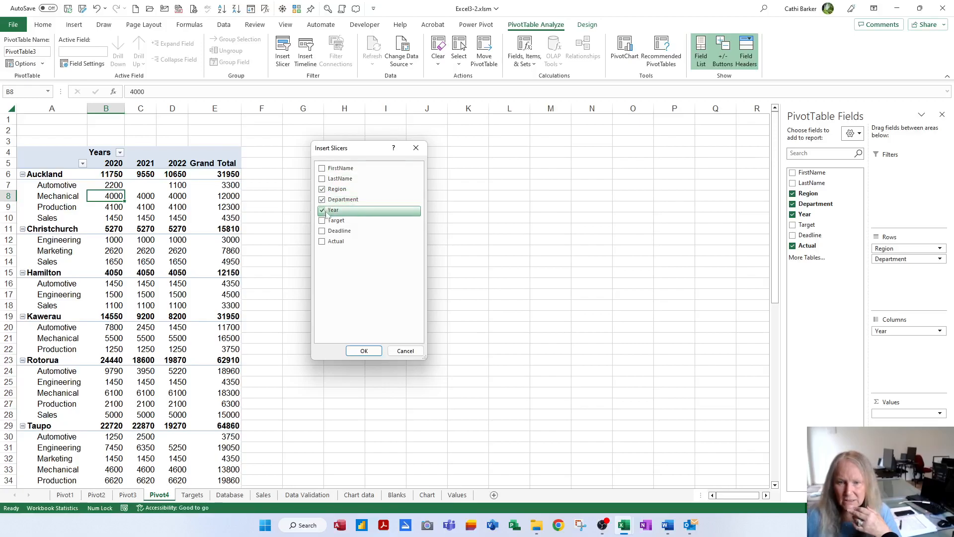
click(365, 350)
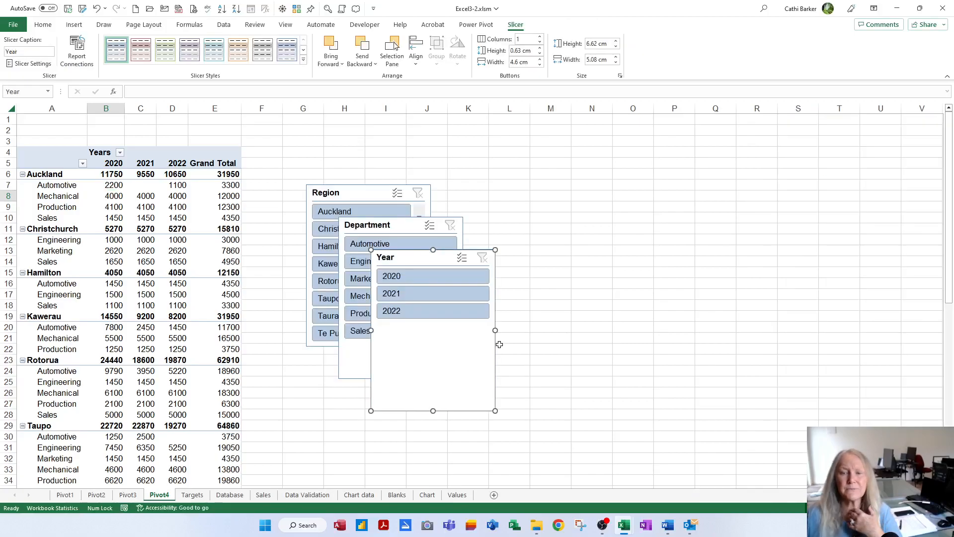
Arrange the Region, Department and Year slicers side by side in a row beside the PivotTable.
drag(355, 192, 334, 133)
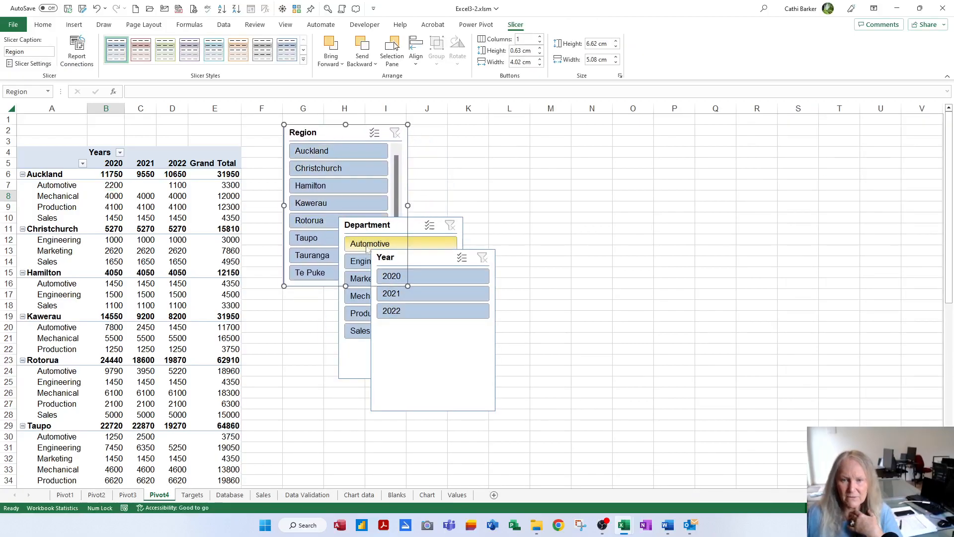
drag(413, 225, 485, 132)
drag(395, 256, 568, 134)
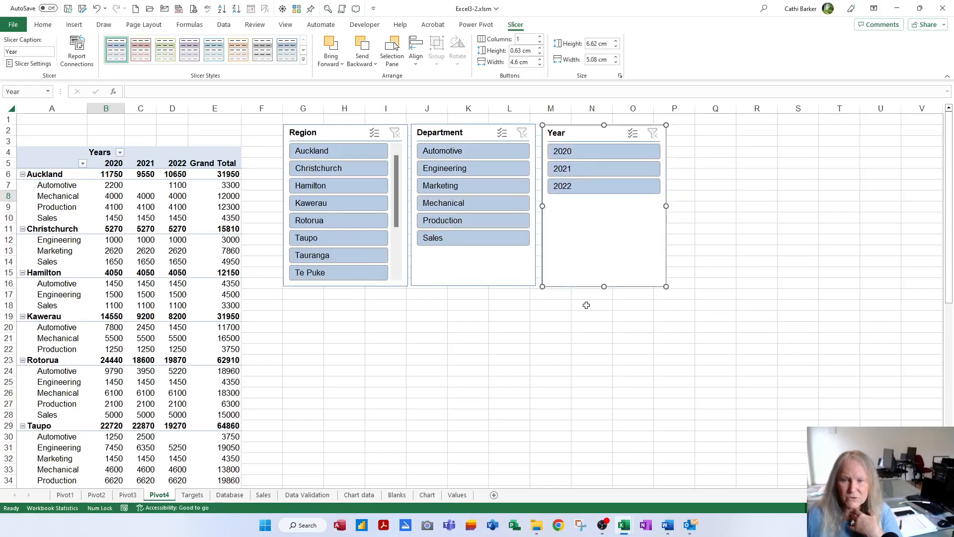
Resize the slicers to fit their items, Year about 3.28 cm, Department 5.29 cm and Region 8.96 cm high, and place Year below Region.
drag(604, 286, 604, 205)
click(480, 278)
drag(473, 285, 480, 254)
click(398, 283)
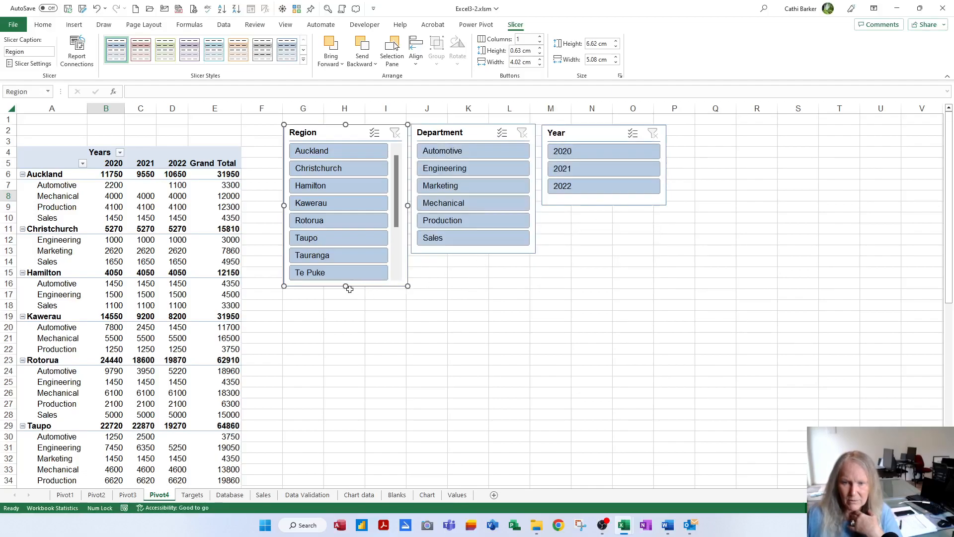
drag(345, 287, 345, 342)
drag(603, 132, 345, 355)
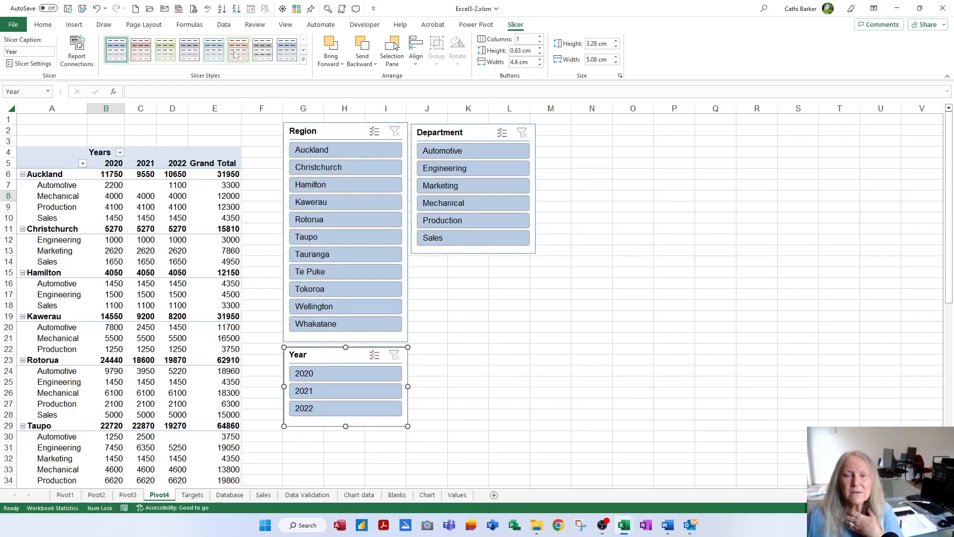
Apply a light purple style to the Year slicer, light teal to Region and gradient blue to Department.
click(189, 50)
click(326, 132)
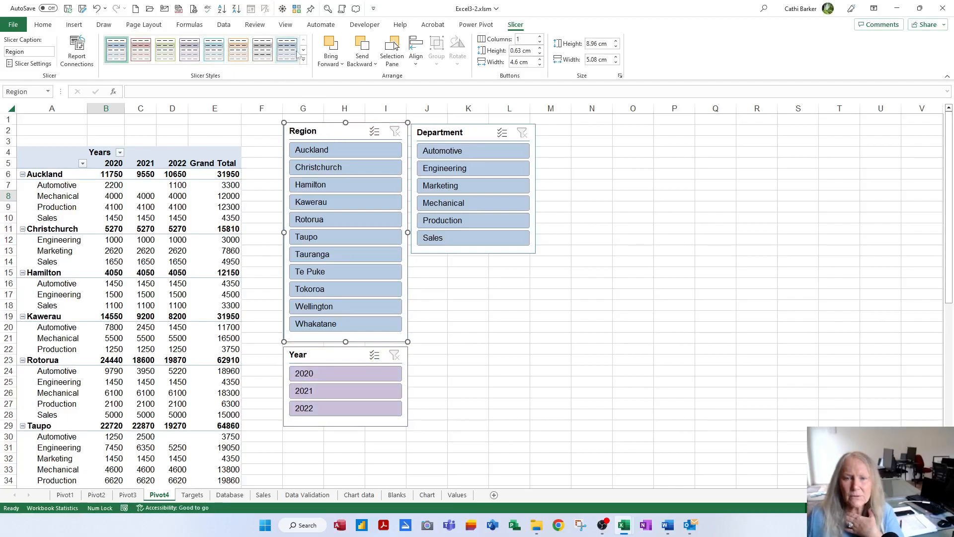
click(215, 52)
click(467, 132)
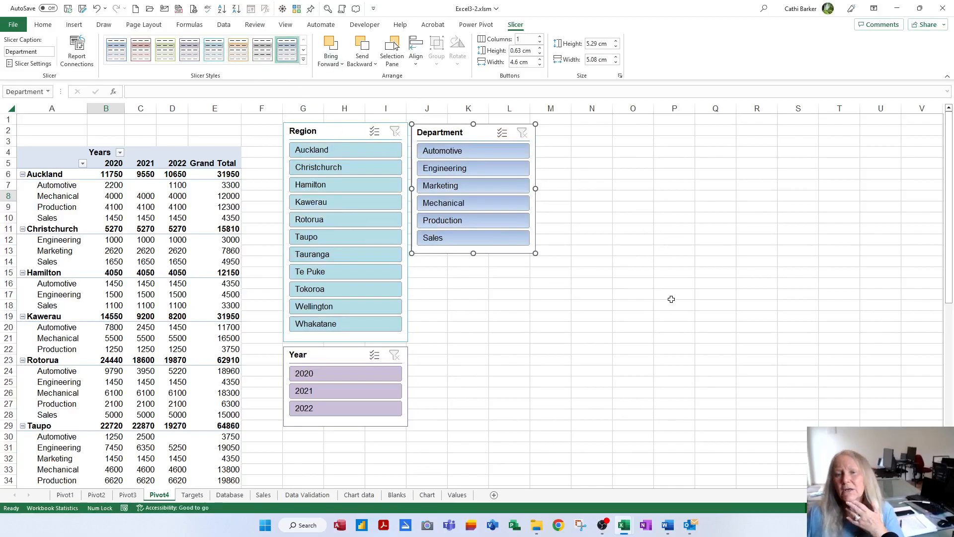
click(621, 231)
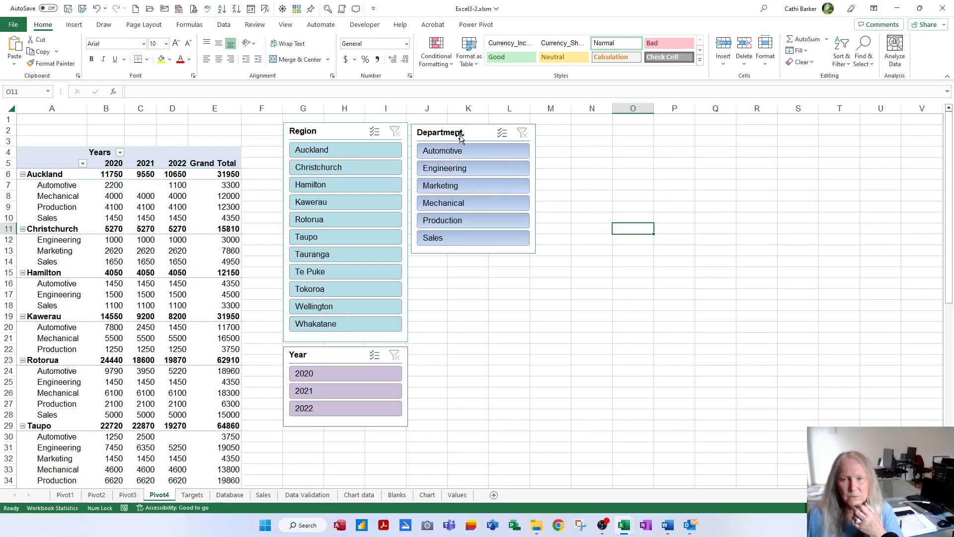
Move the Department slicer level with the Region slicer and turn off its Print object property.
click(473, 132)
drag(474, 132, 472, 131)
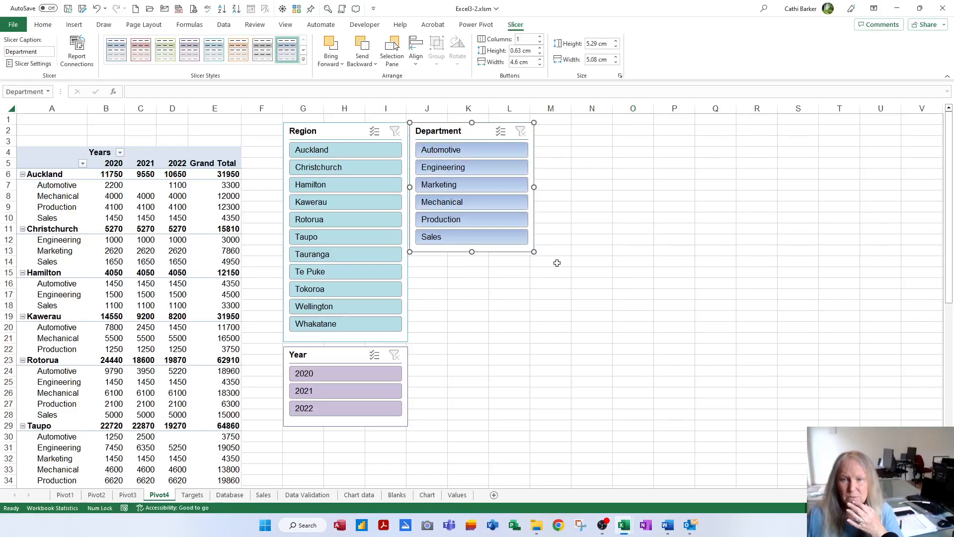
right_click(462, 132)
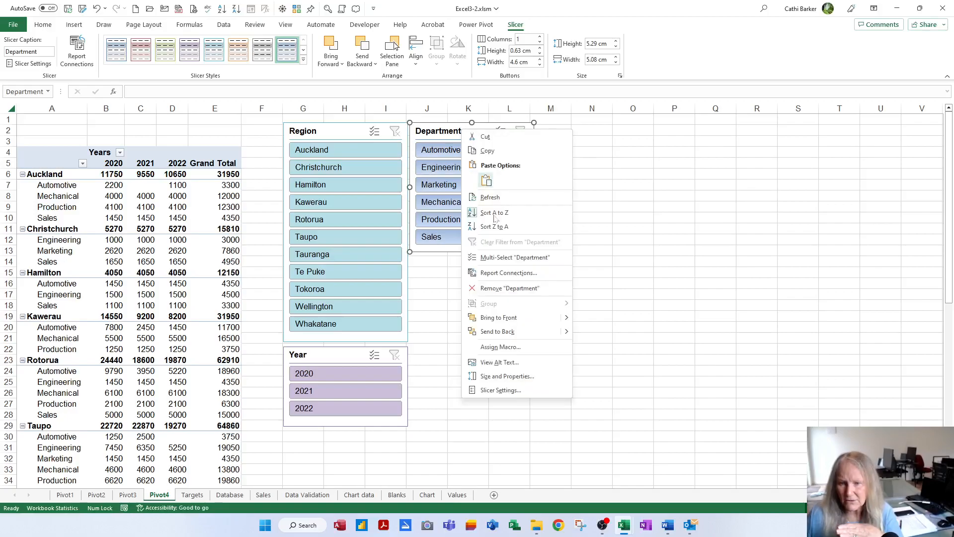
click(507, 376)
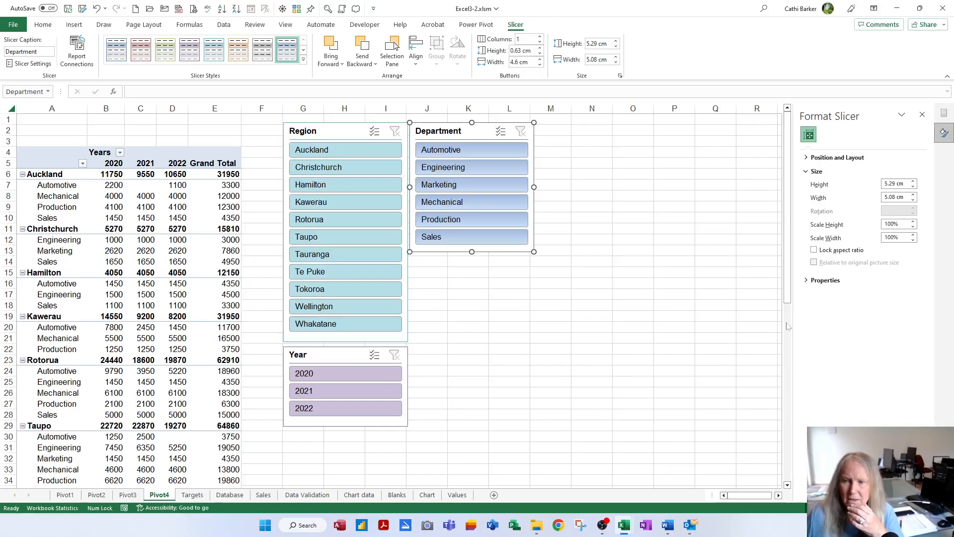
click(807, 281)
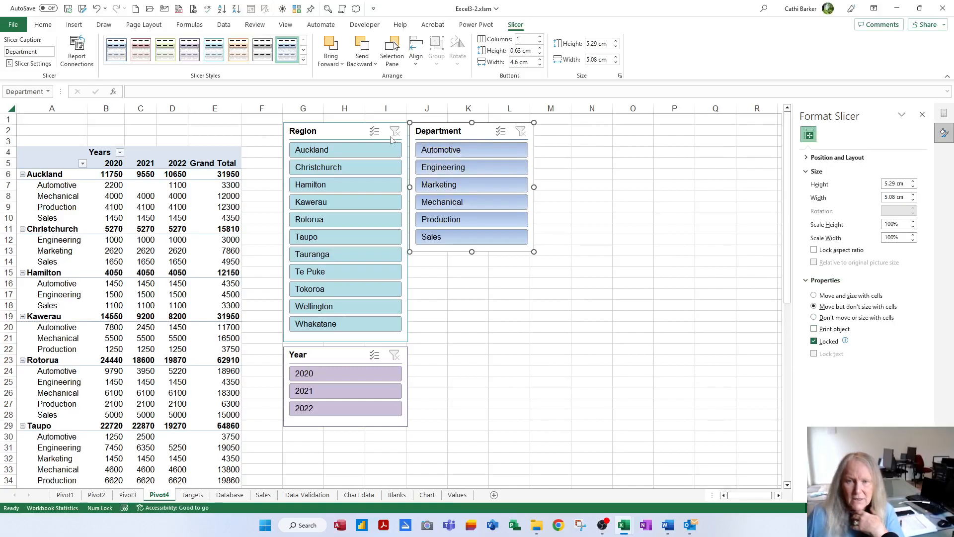
Turn off Print object for the Region and Year slicers, and set the Year slicer to Don't move or size with cells.
click(342, 133)
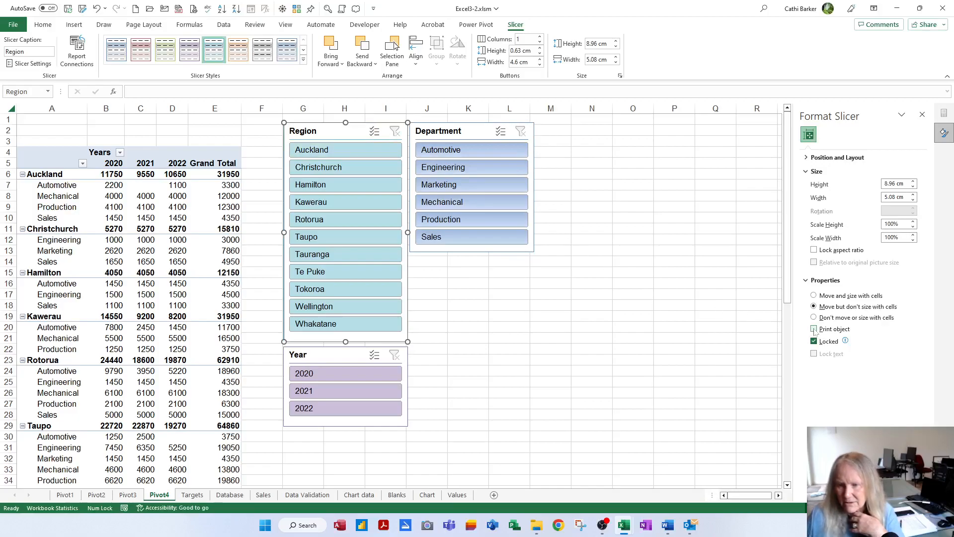
click(343, 354)
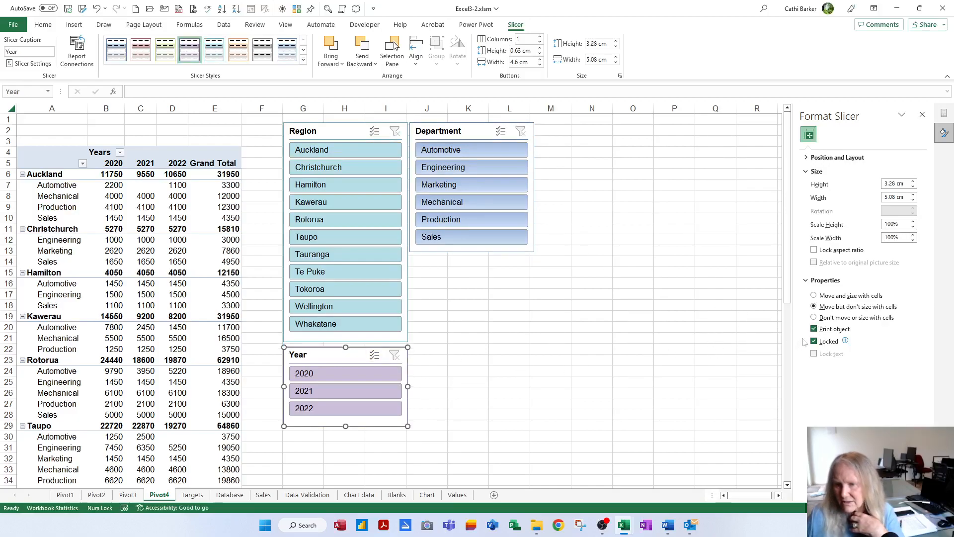
click(820, 329)
click(830, 318)
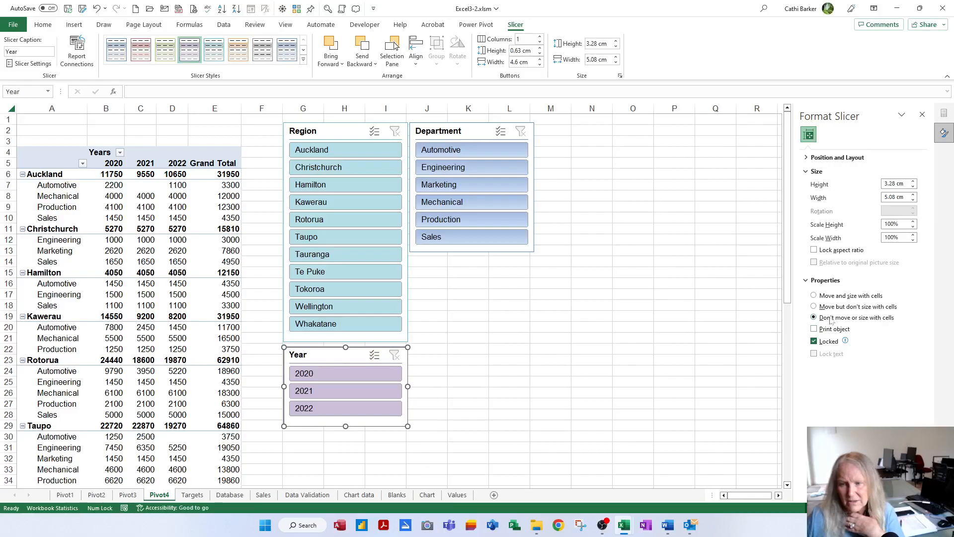
click(347, 135)
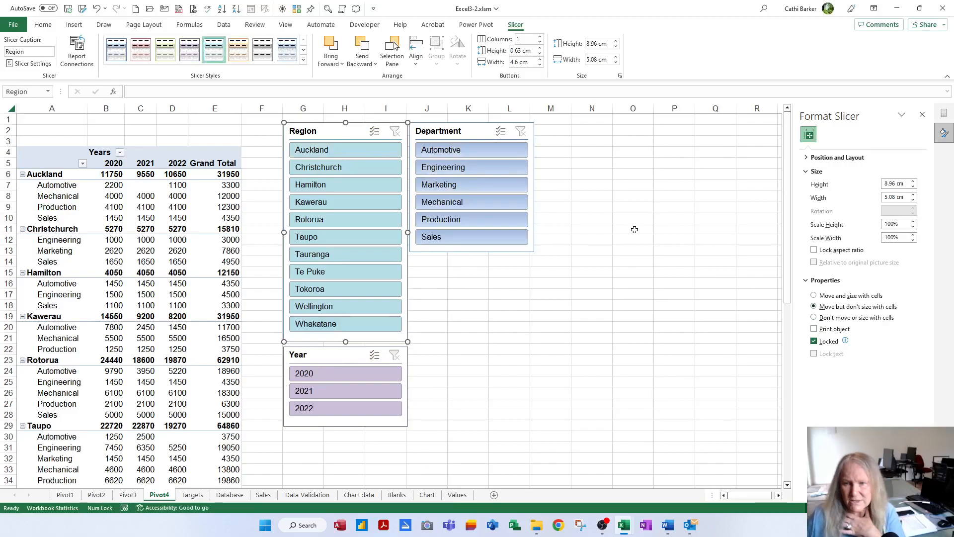
click(478, 131)
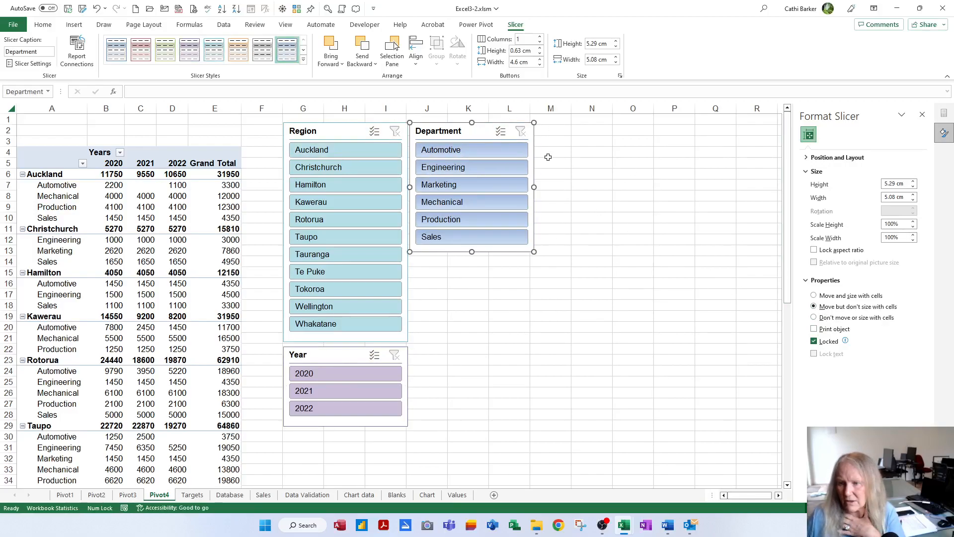
click(922, 115)
Preview the printout of the Pivot4 sheet without its slicers, and return to the worksheet.
click(726, 252)
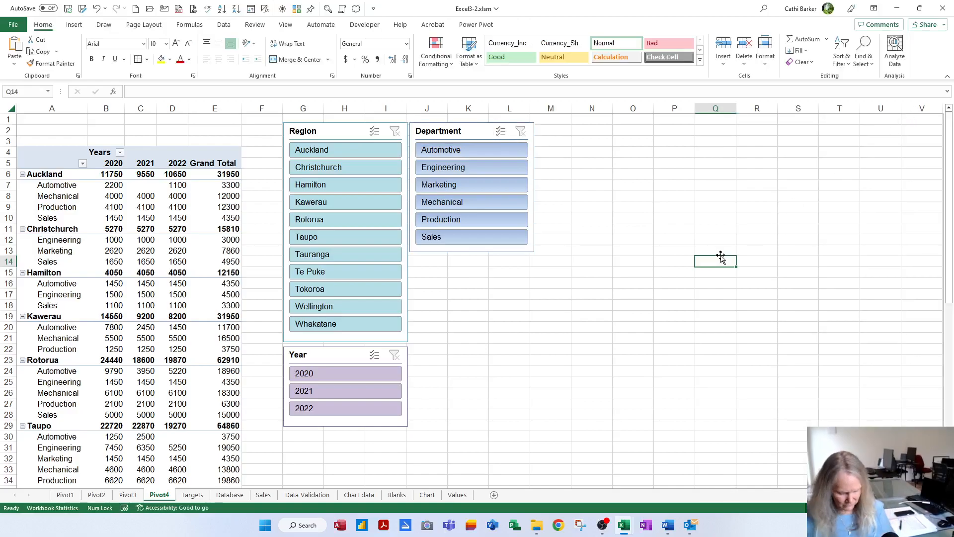
key(ctrl+p)
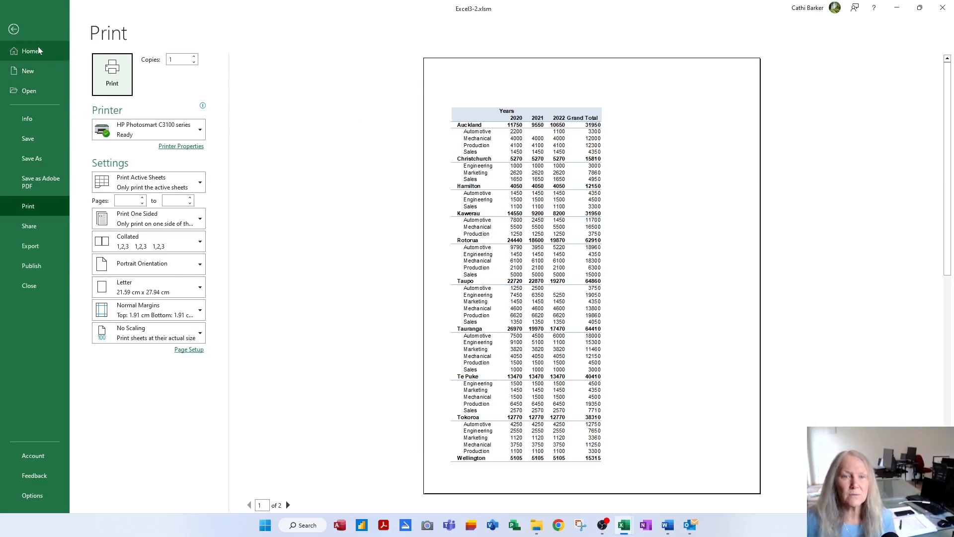
click(17, 34)
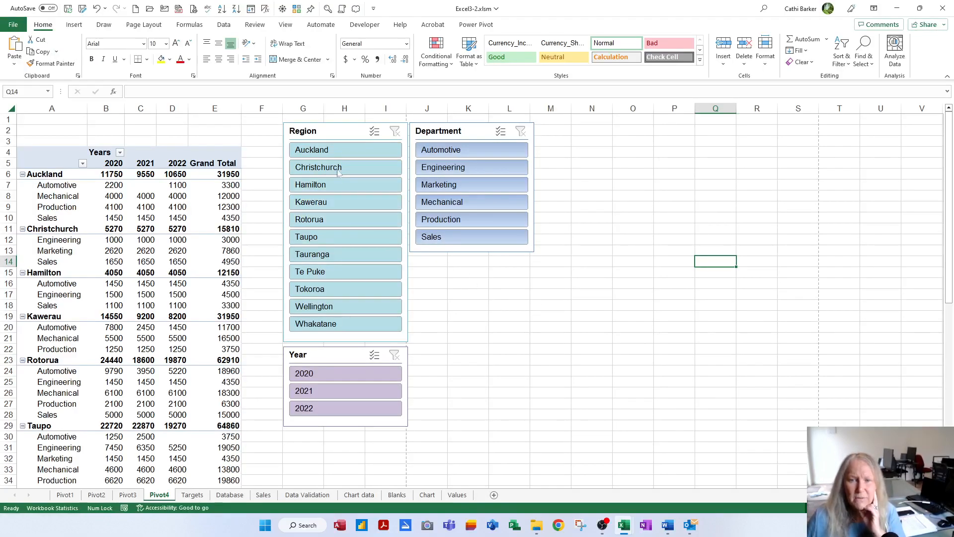
Filter the PivotTable with the slicers by region Auckland and then Hamilton, narrowed to year 2022 and the Automotive department.
click(330, 154)
click(325, 174)
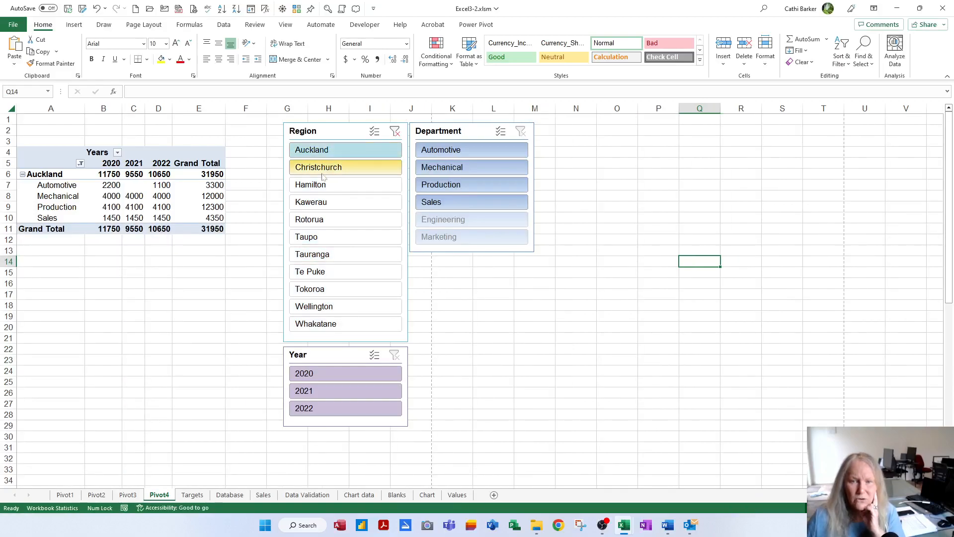
click(322, 188)
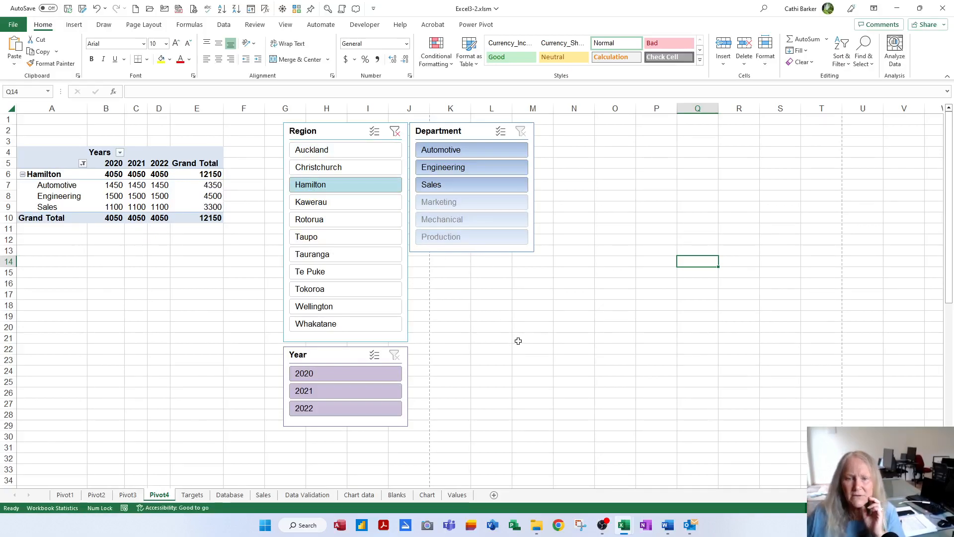
click(343, 409)
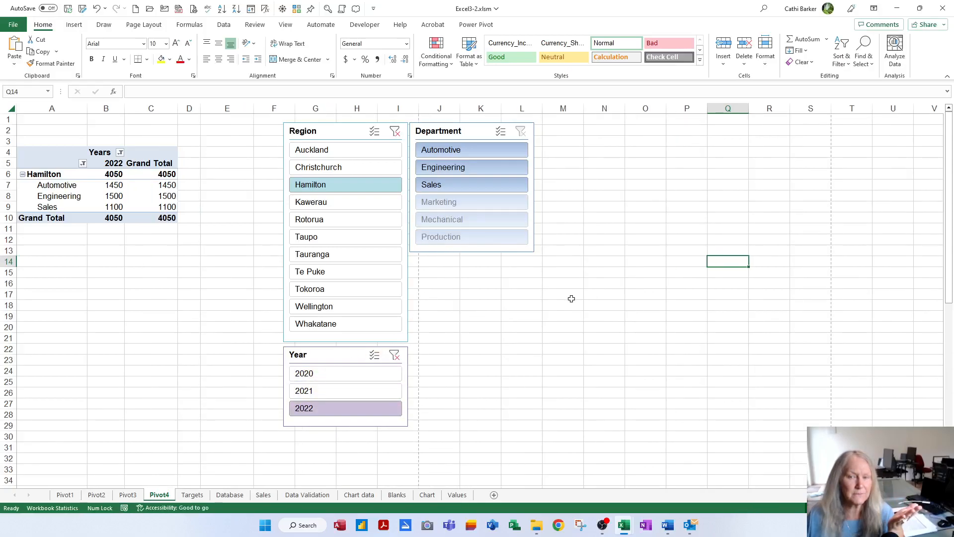
click(481, 150)
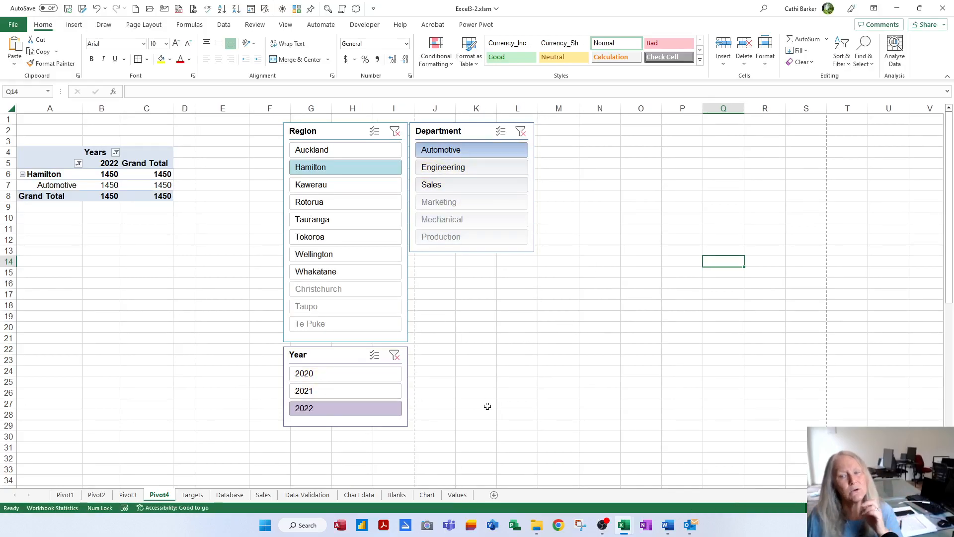
Clear the filters of the Department, Year and Region slicers.
click(520, 130)
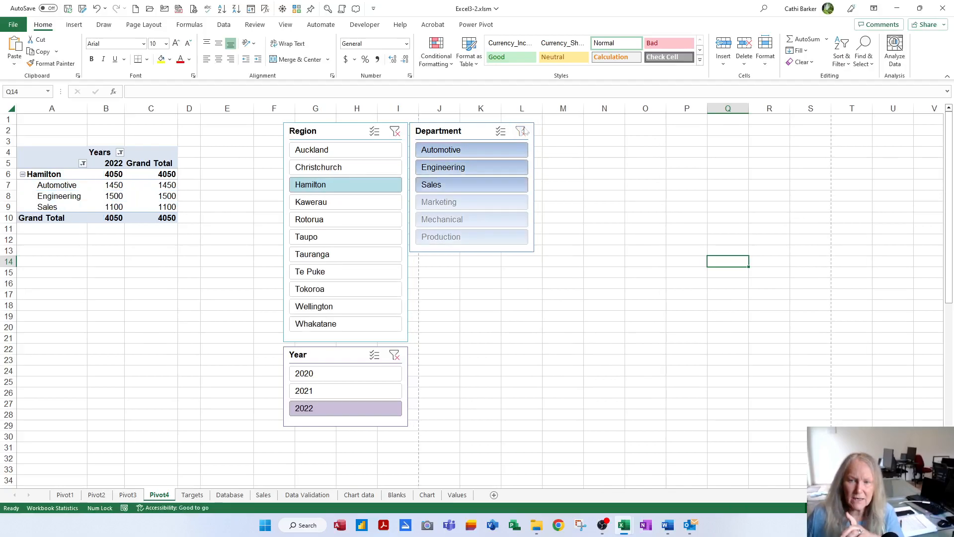
click(394, 354)
click(395, 131)
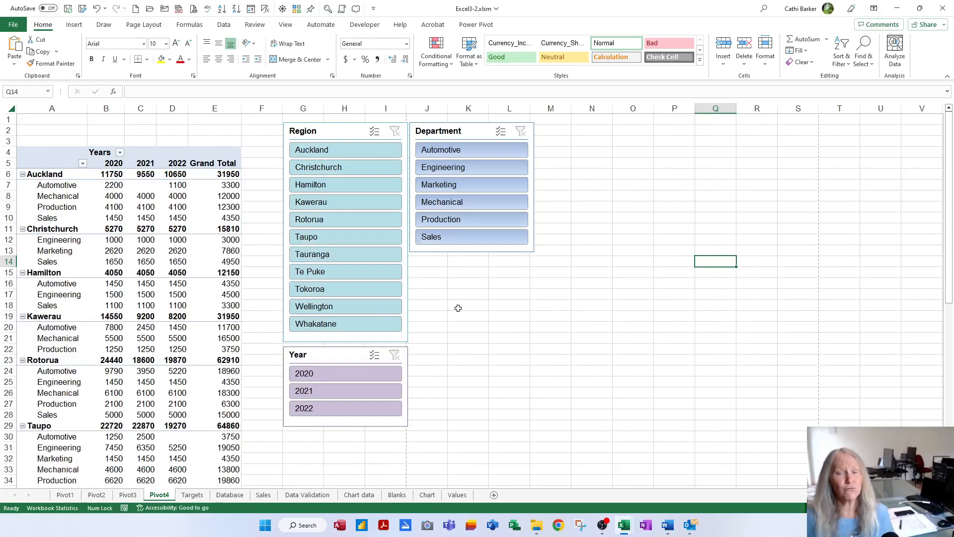
Filter the PivotTable with the slicers to the regions Auckland, Christchurch and Hamilton and the years 2021 and 2022.
click(348, 152)
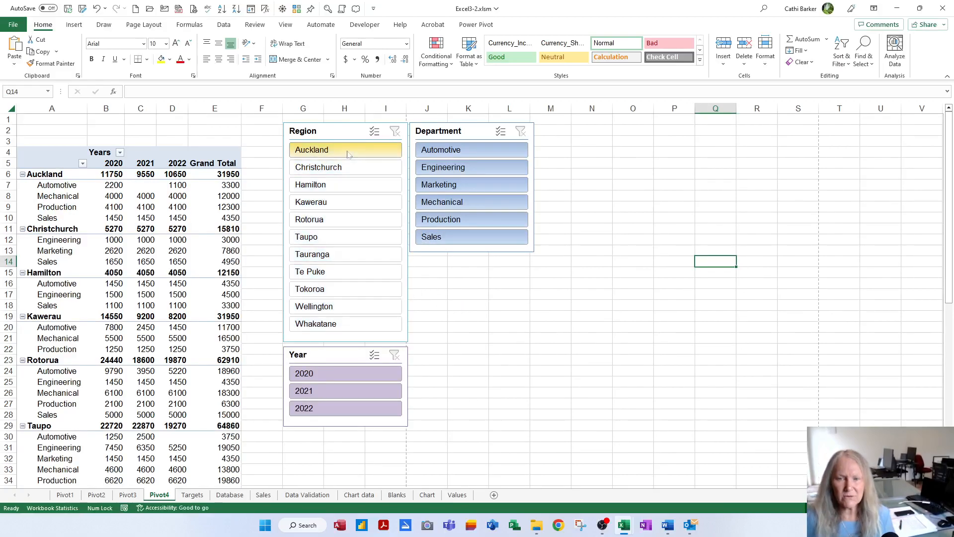
ctrl+click(346, 184)
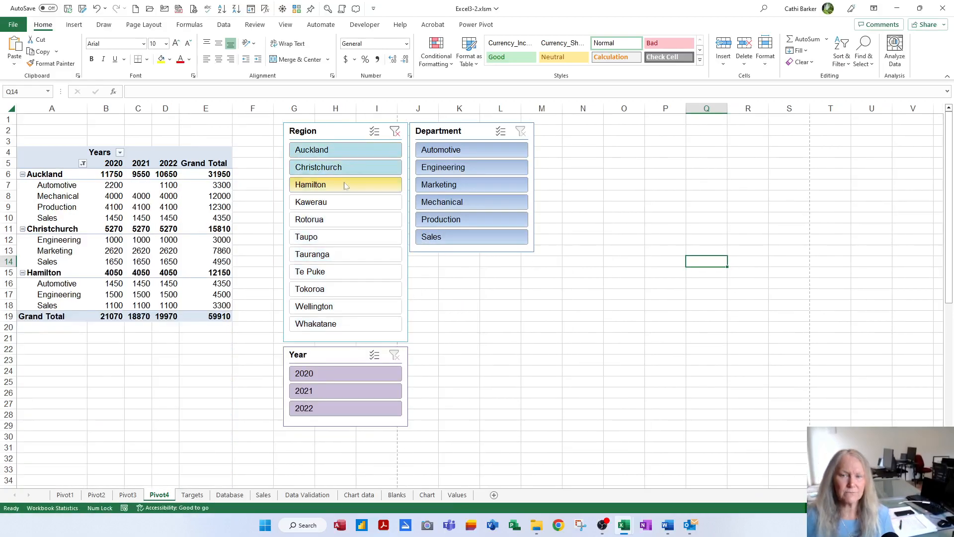
click(332, 392)
ctrl+click(328, 409)
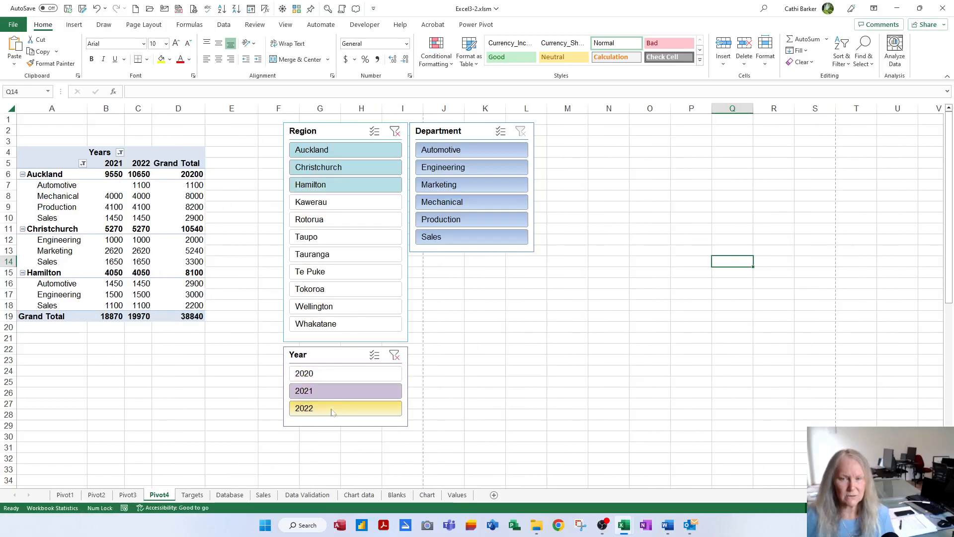
Clear the Year and Region slicer filters, and filter the PivotTable to the Rotorua region only.
click(394, 354)
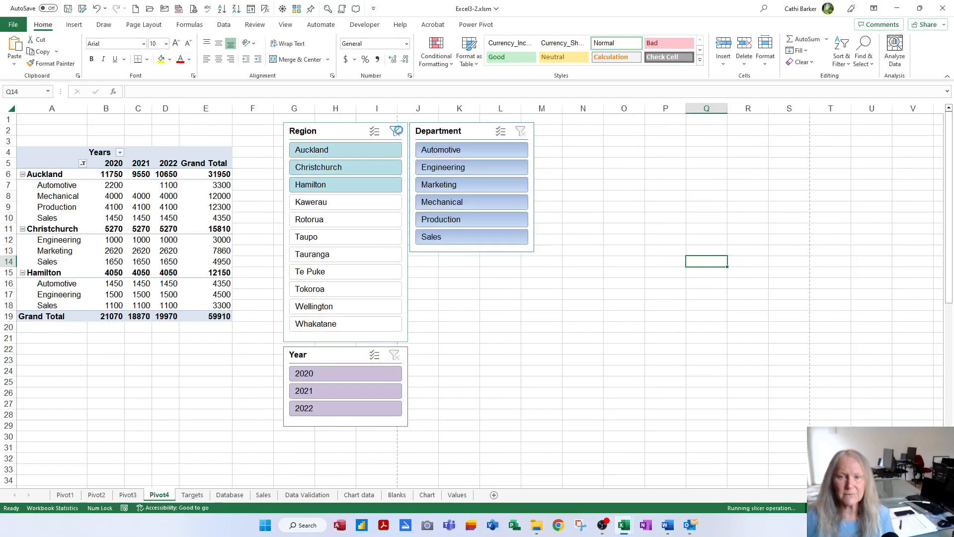
click(395, 130)
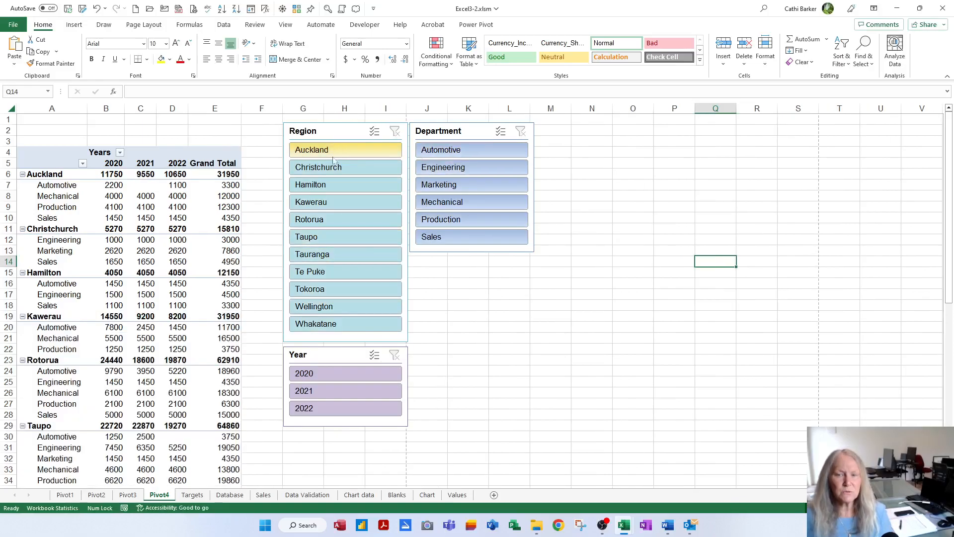
click(326, 223)
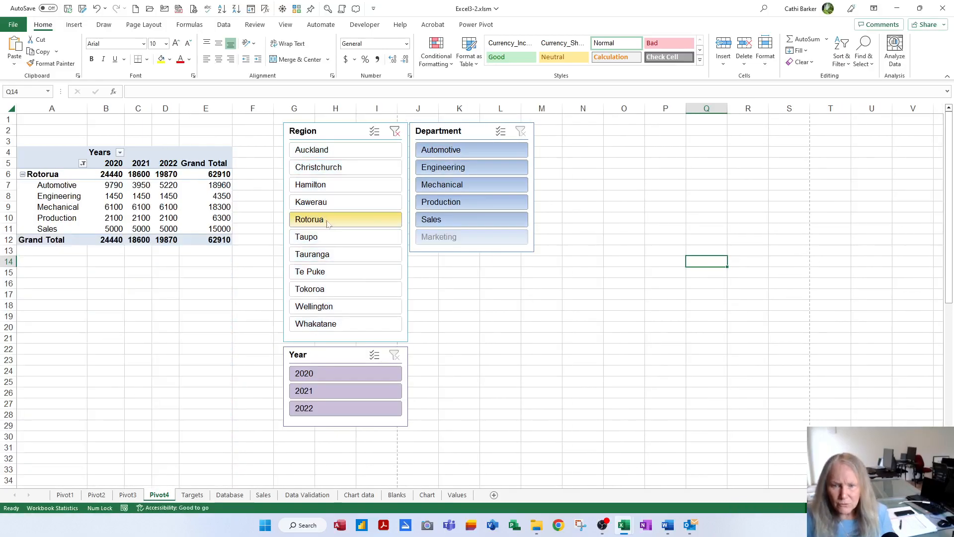
Extend the region filter with Te Puke and Tokoroa, and narrow the PivotTable to the Automotive and Mechanical departments and year 2021.
ctrl+click(339, 279)
ctrl+click(332, 290)
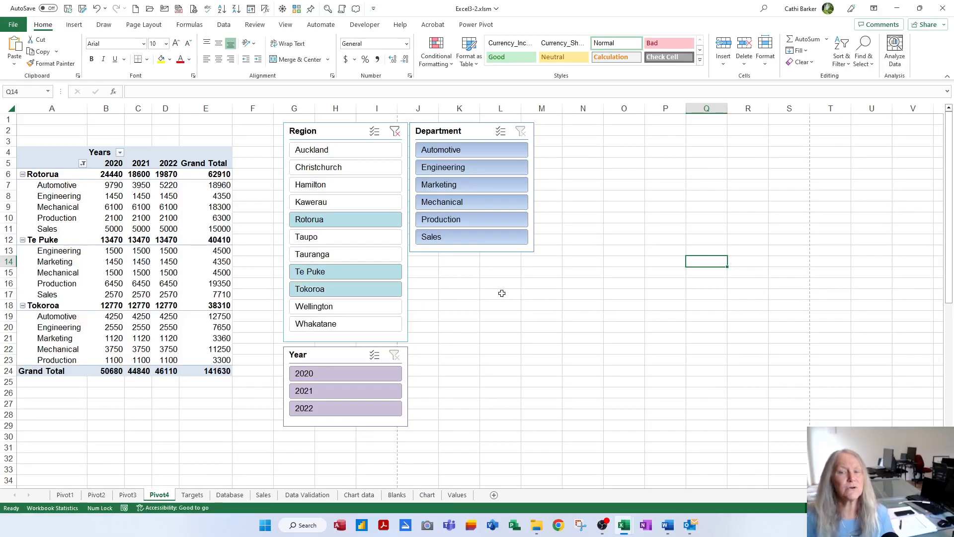
click(479, 149)
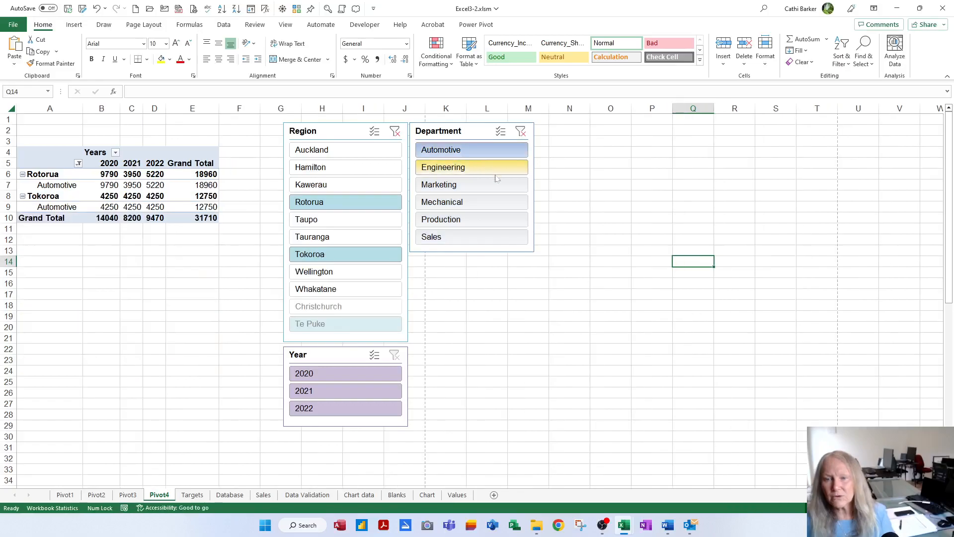
ctrl+click(511, 208)
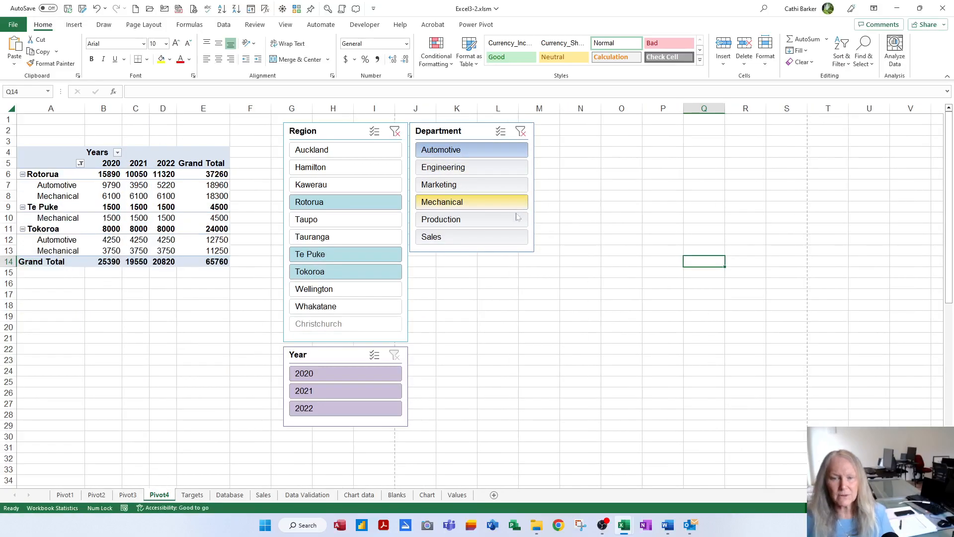
ctrl+click(310, 376)
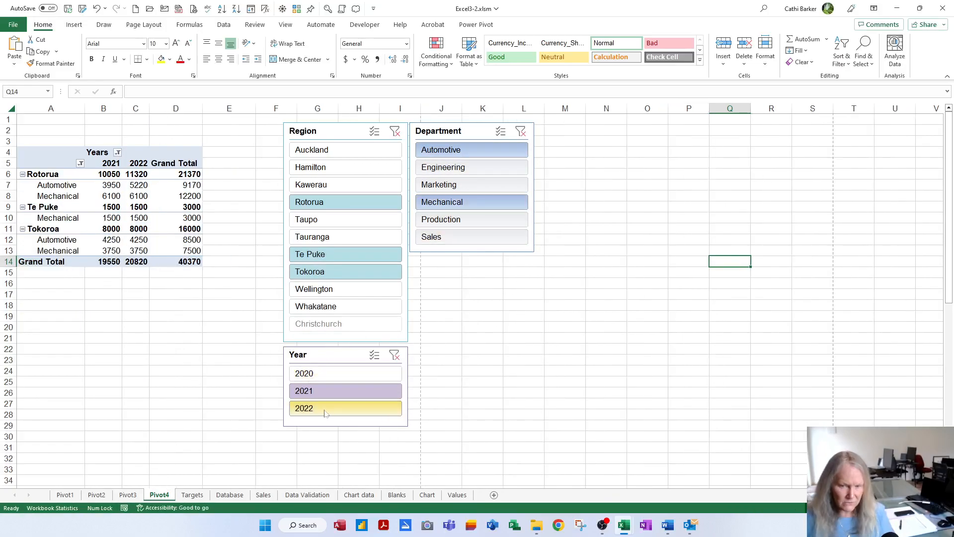
ctrl+click(385, 408)
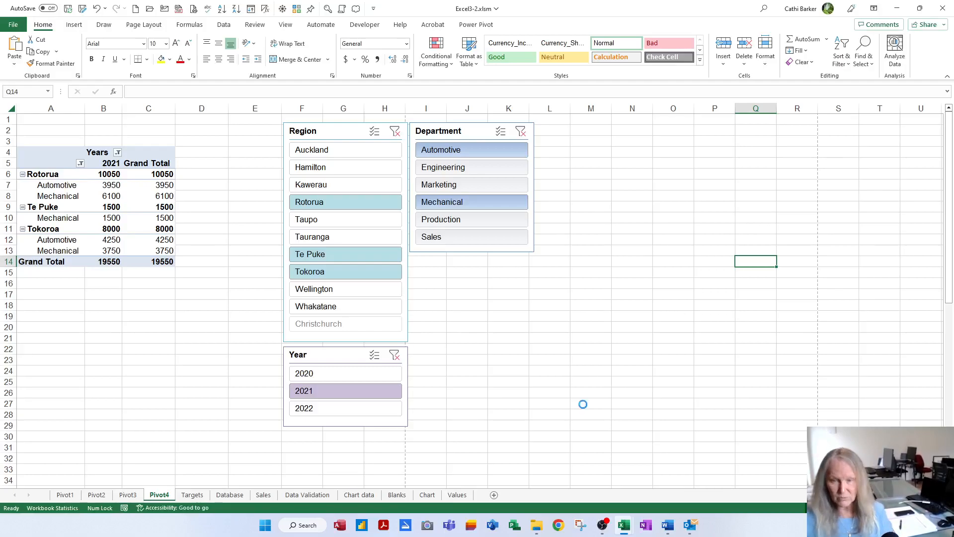
Check the print preview of the filtered PivotTable, and clear the filters of the Region, Year and Department slicers.
key(ctrl+p)
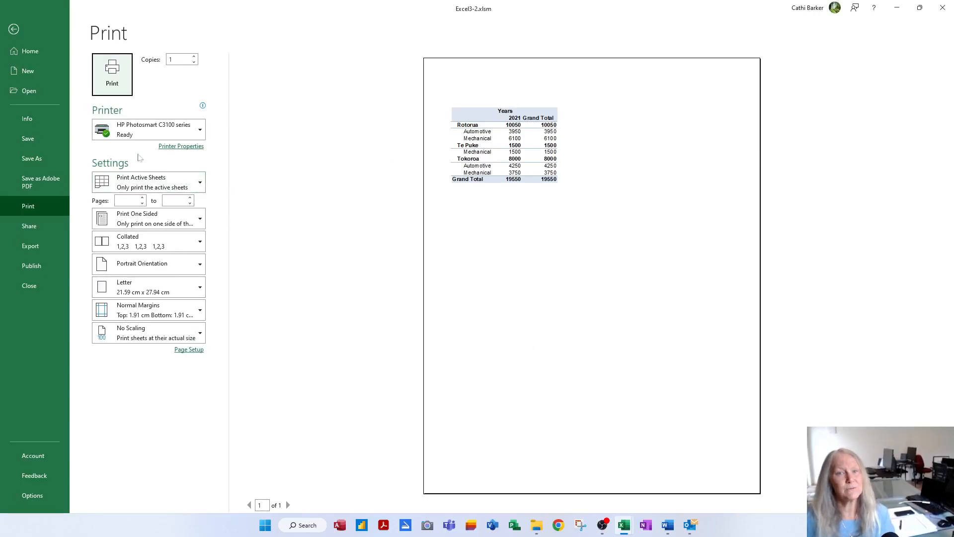
click(13, 30)
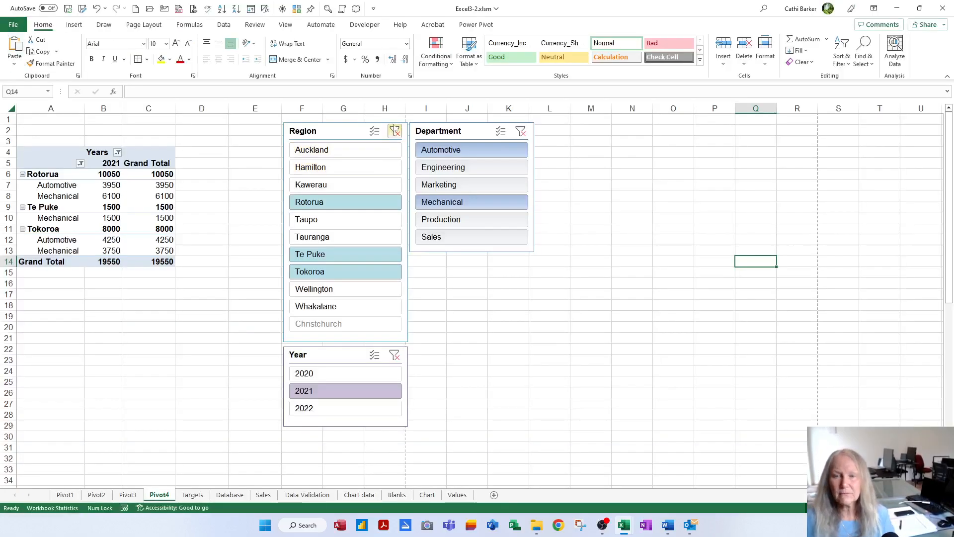
click(395, 131)
click(395, 354)
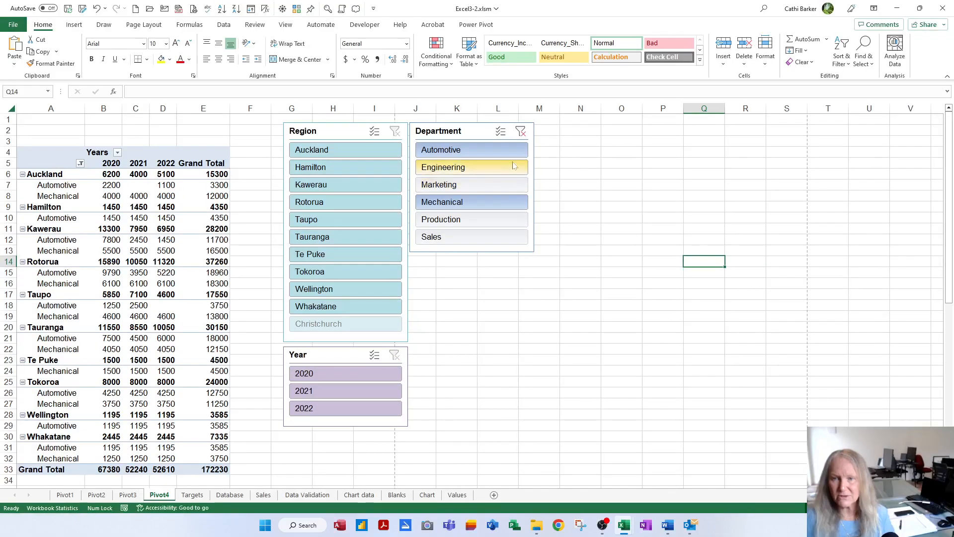
click(521, 132)
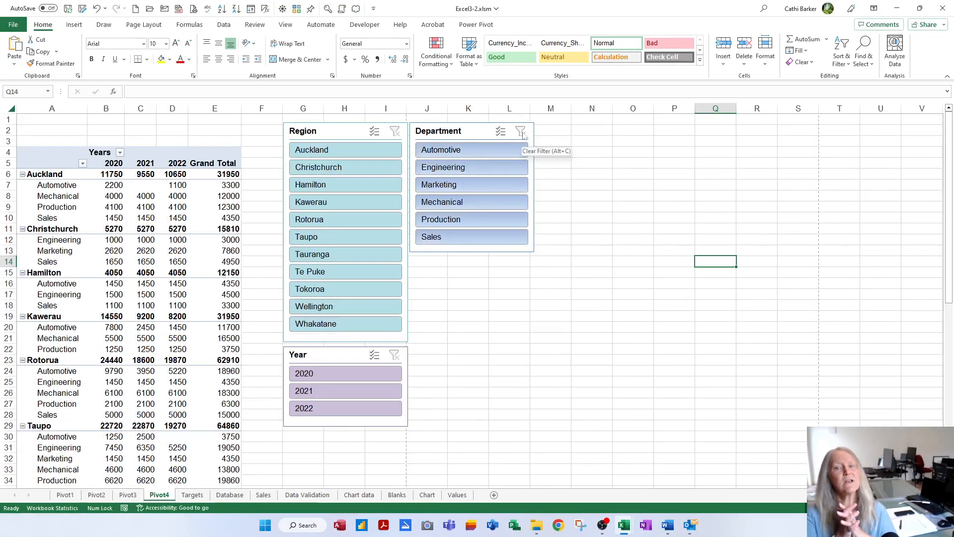
click(173, 217)
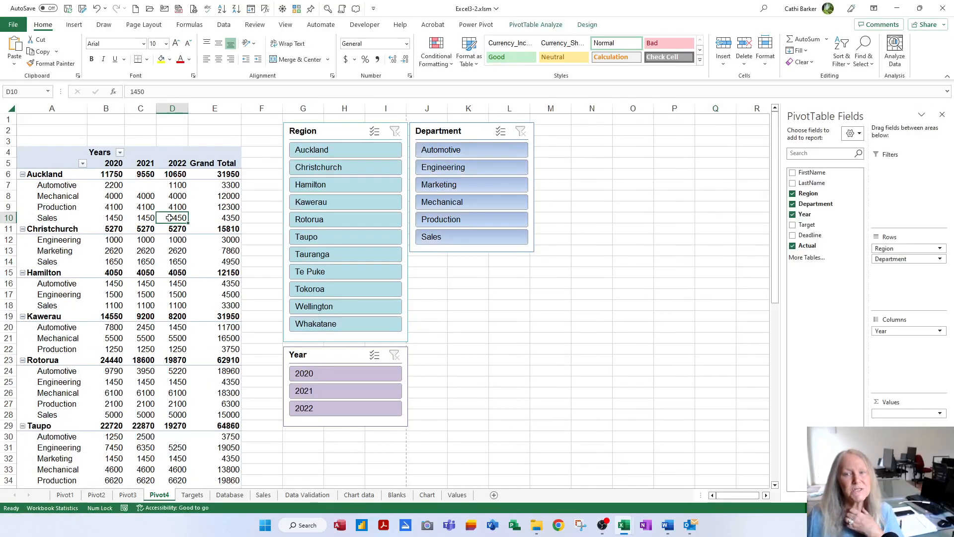
click(540, 26)
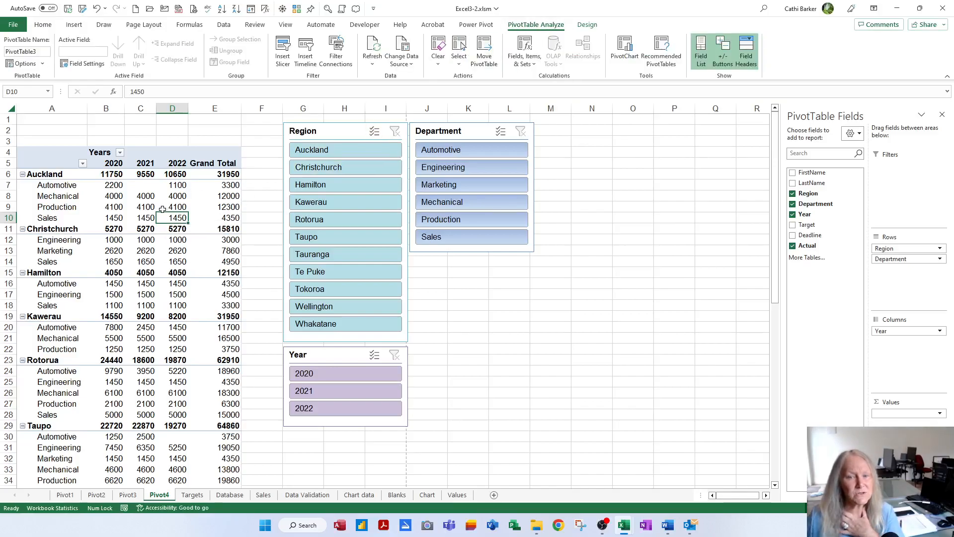
click(140, 208)
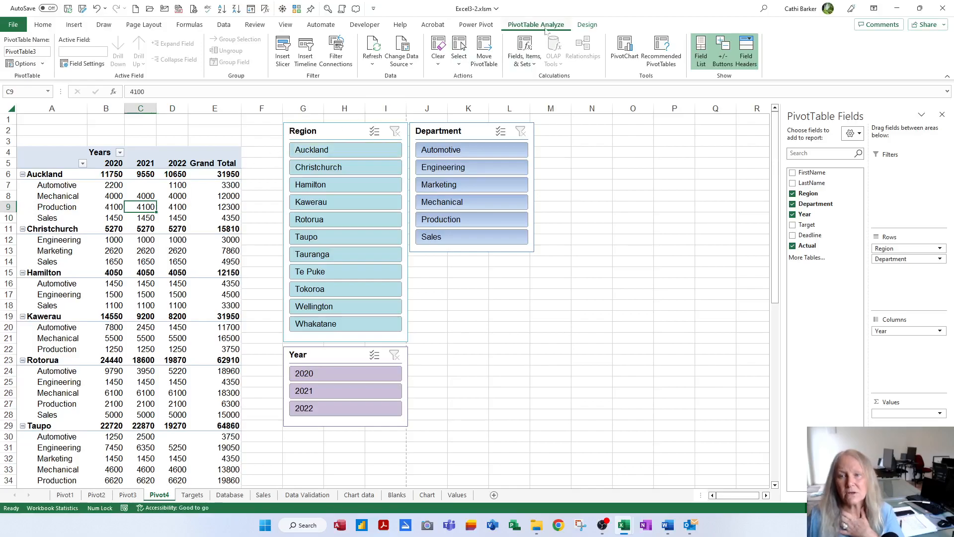
click(283, 50)
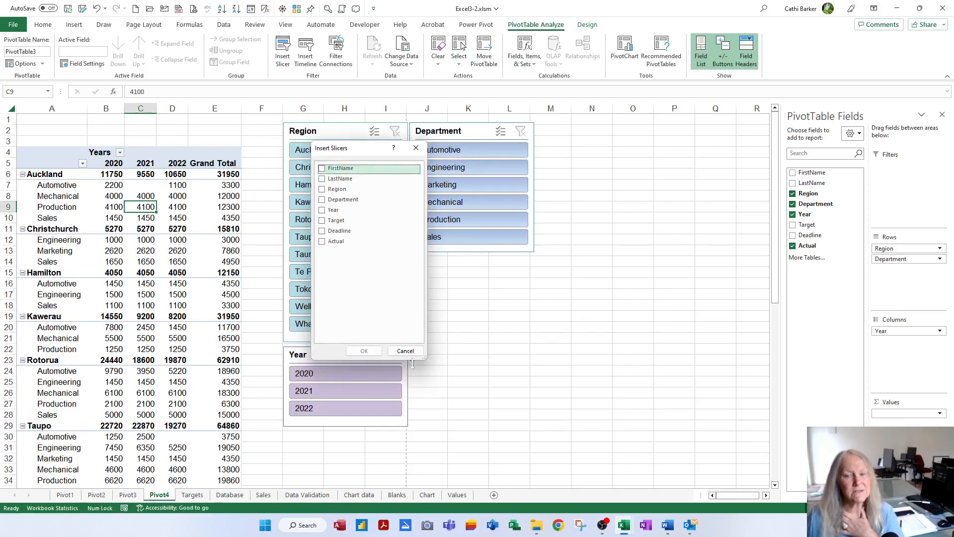
click(405, 350)
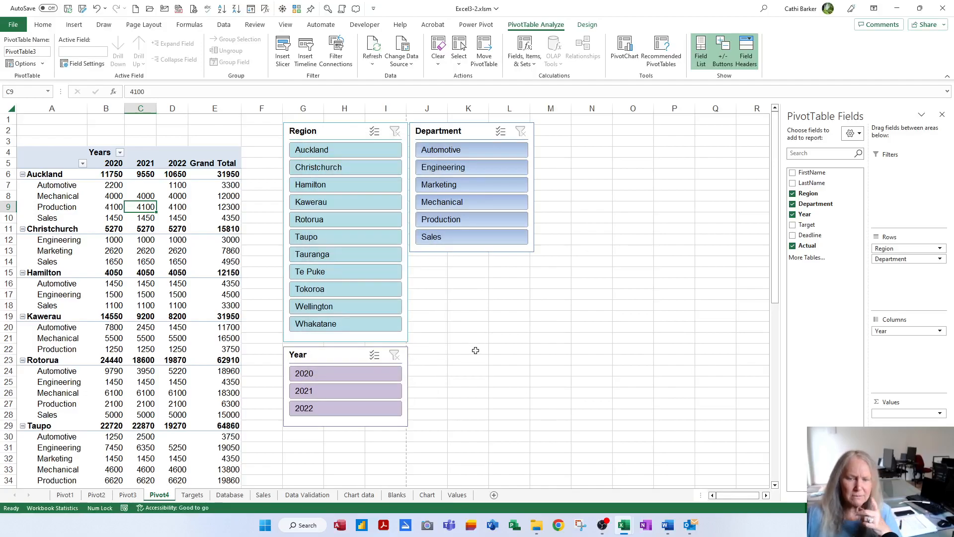
click(194, 499)
click(164, 498)
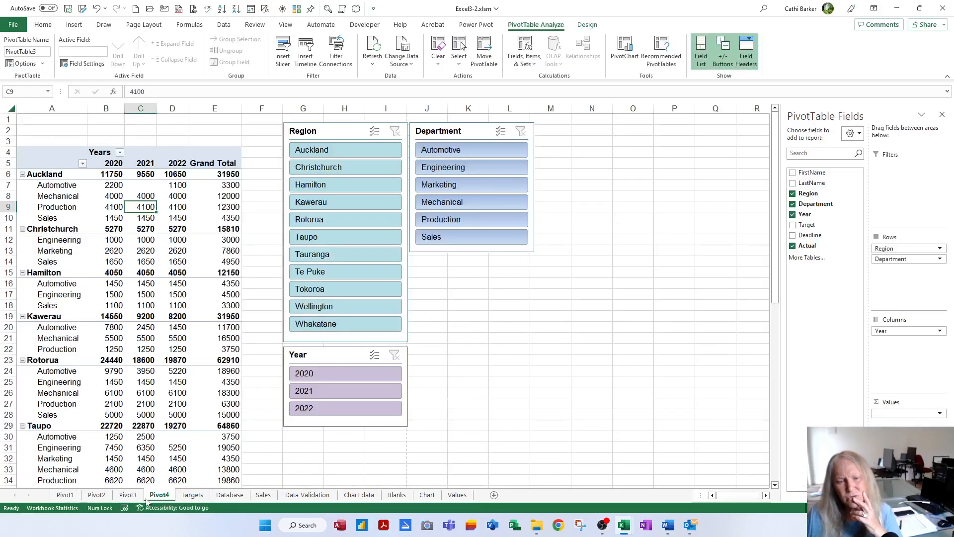
Insert a timeline for the Deadline field on the Pivot3 sheet's PivotTable.
click(134, 499)
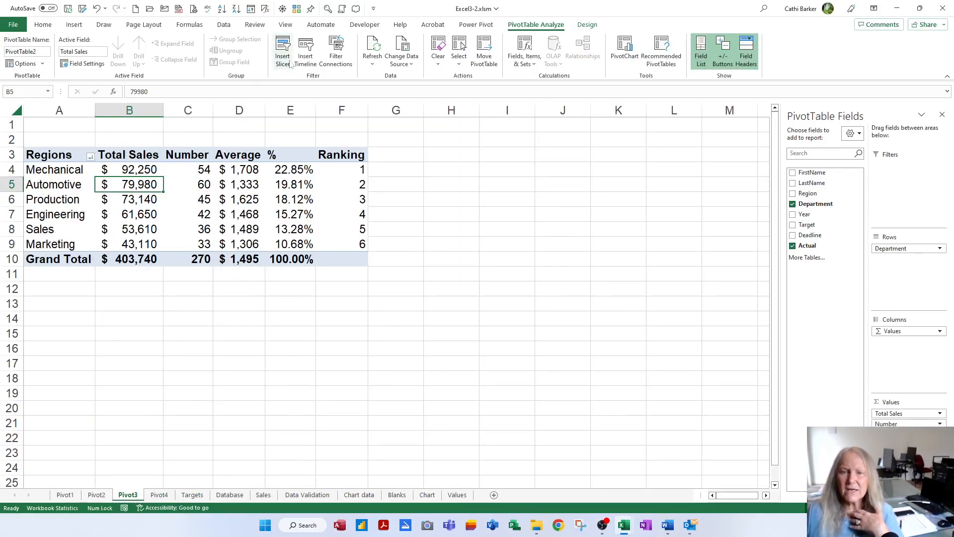
click(312, 48)
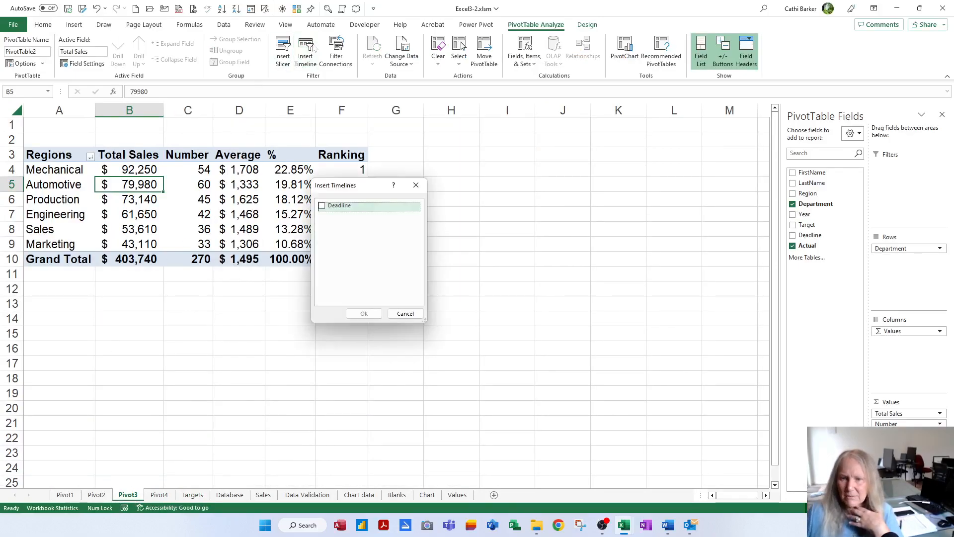
click(322, 206)
click(363, 314)
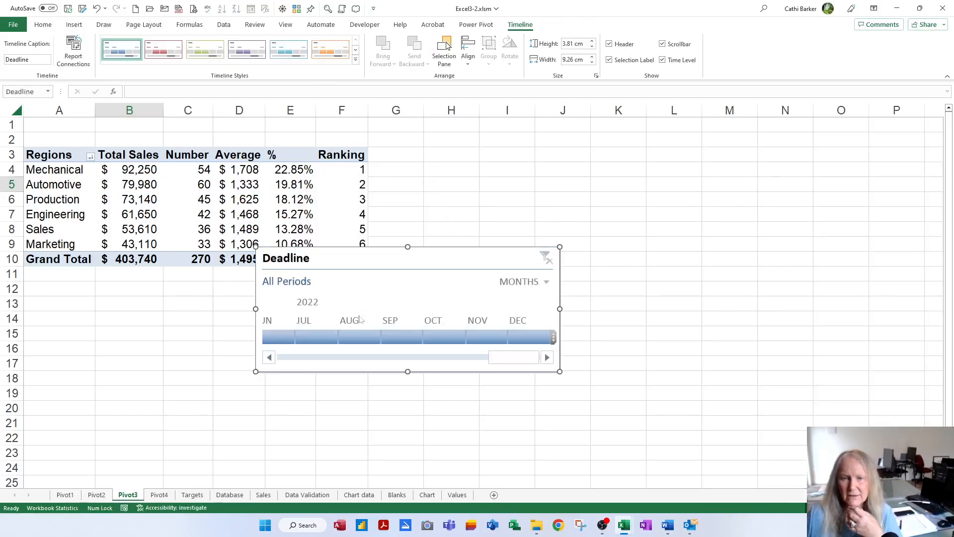
Fit the Deadline timeline directly below the PivotTable at about 10.5 cm wide, and apply the purple timeline style.
drag(392, 254, 159, 290)
drag(328, 343, 369, 342)
click(302, 51)
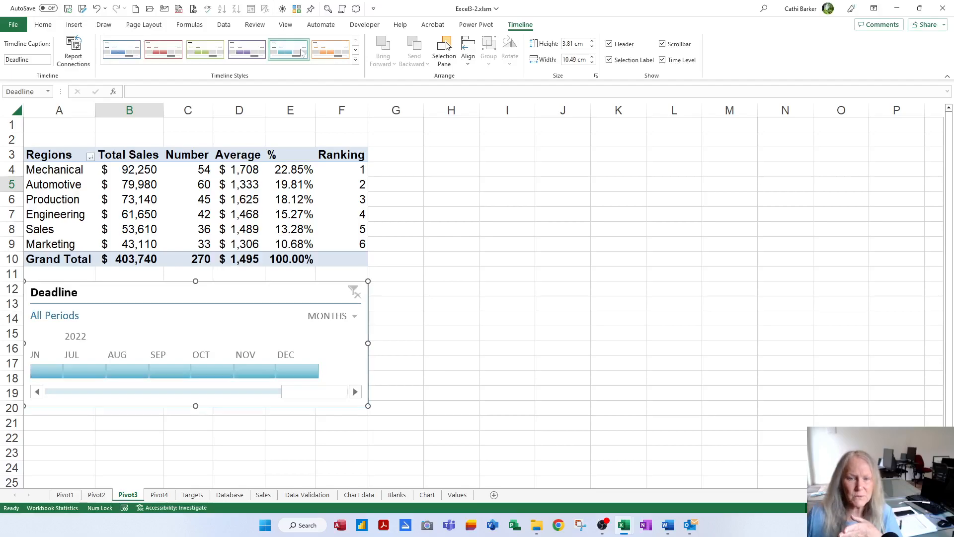
click(247, 50)
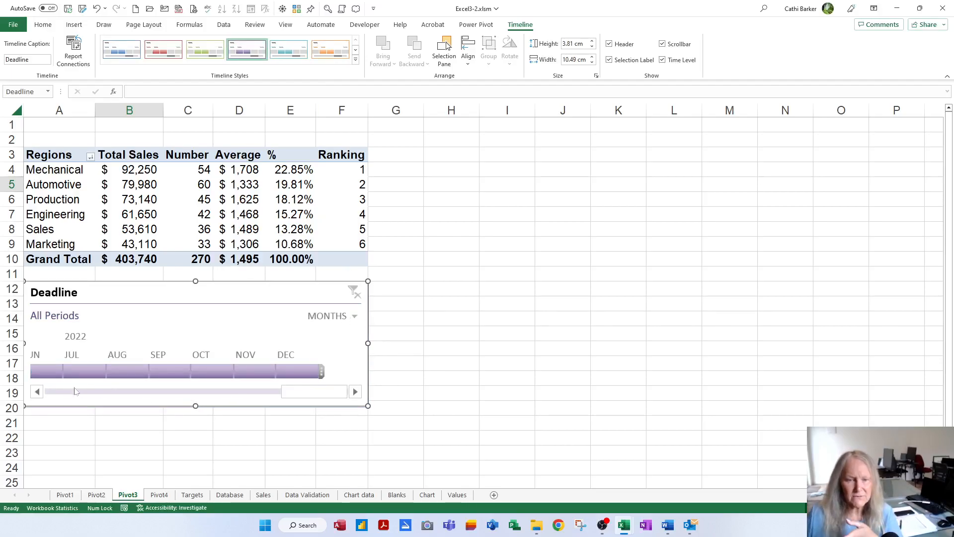
Filter the PivotTable with the Deadline timeline to June to August 2022 and then to June to September 2022.
click(52, 375)
drag(52, 376, 144, 375)
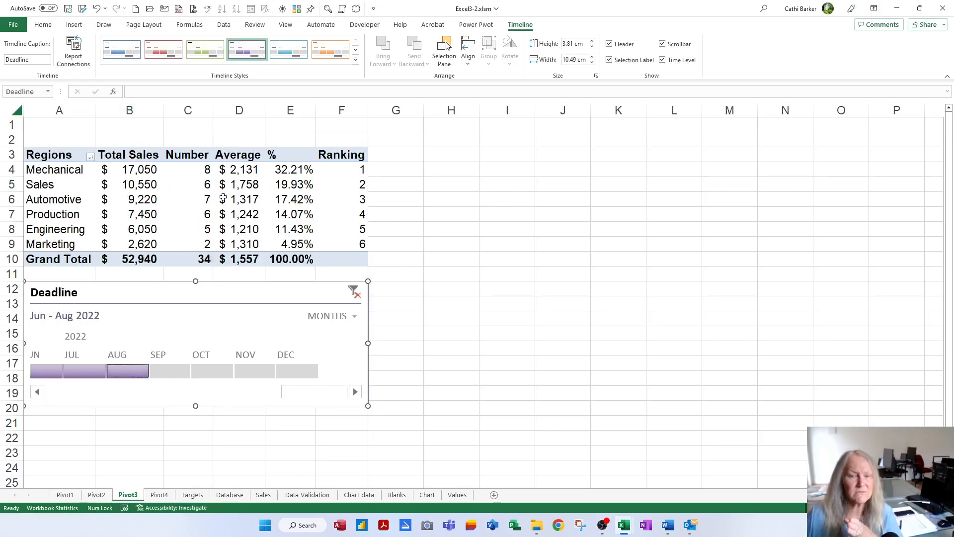
click(42, 377)
drag(42, 379, 167, 380)
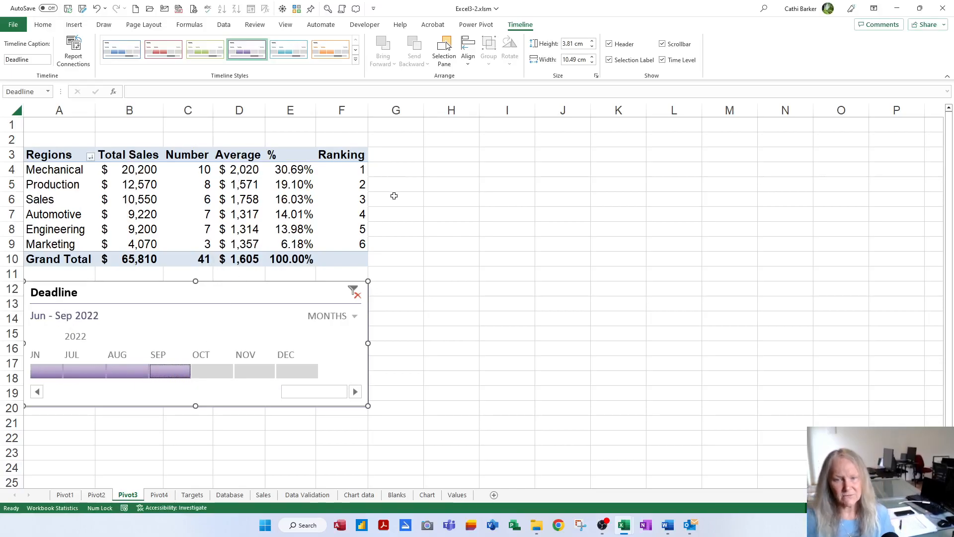
Filter the PivotTable with the Deadline timeline to single months of 2022, switching between June and October and ending on December.
click(47, 373)
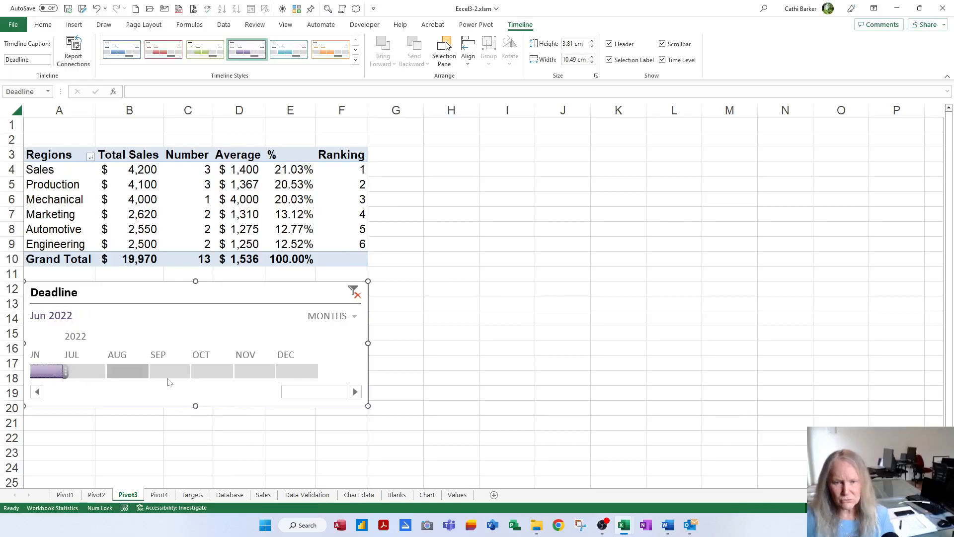
click(213, 371)
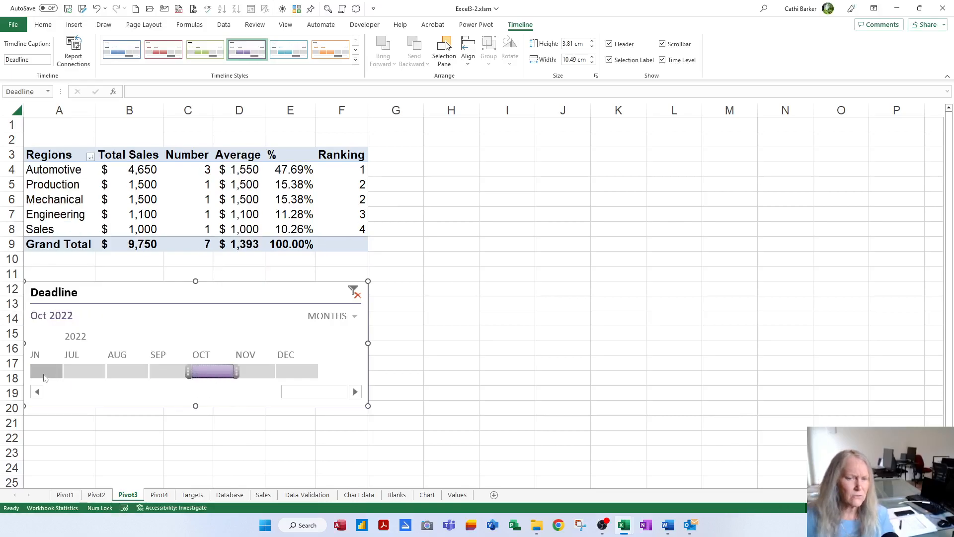
click(45, 371)
click(213, 372)
drag(211, 373, 45, 374)
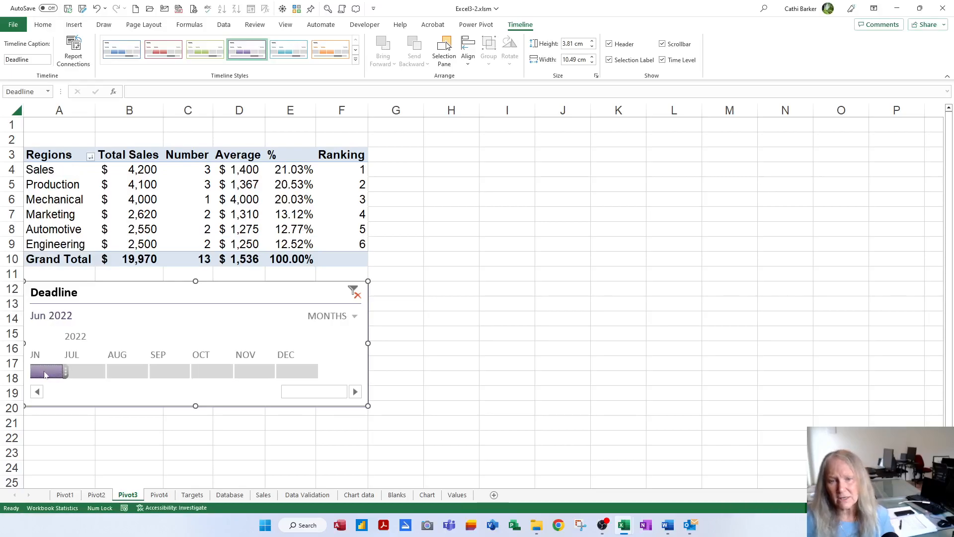
click(212, 372)
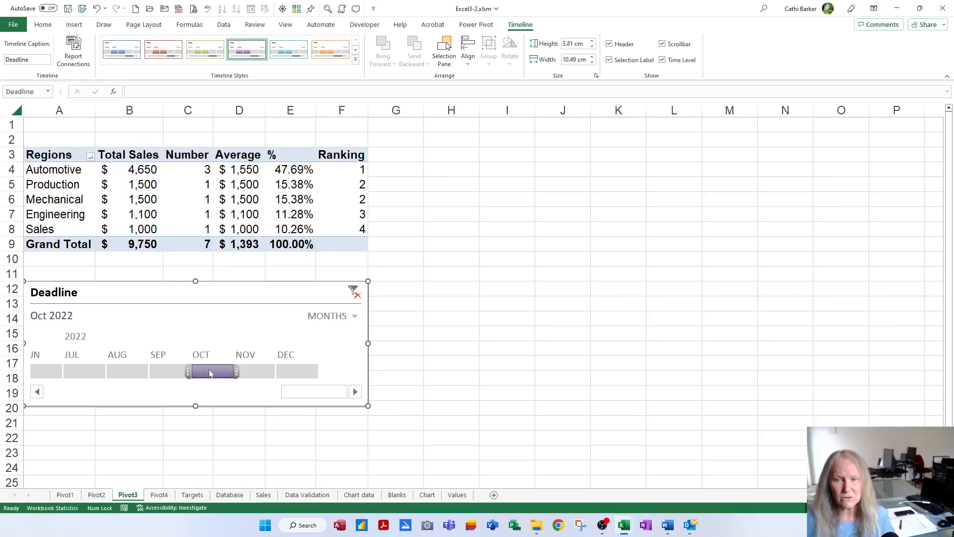
click(288, 371)
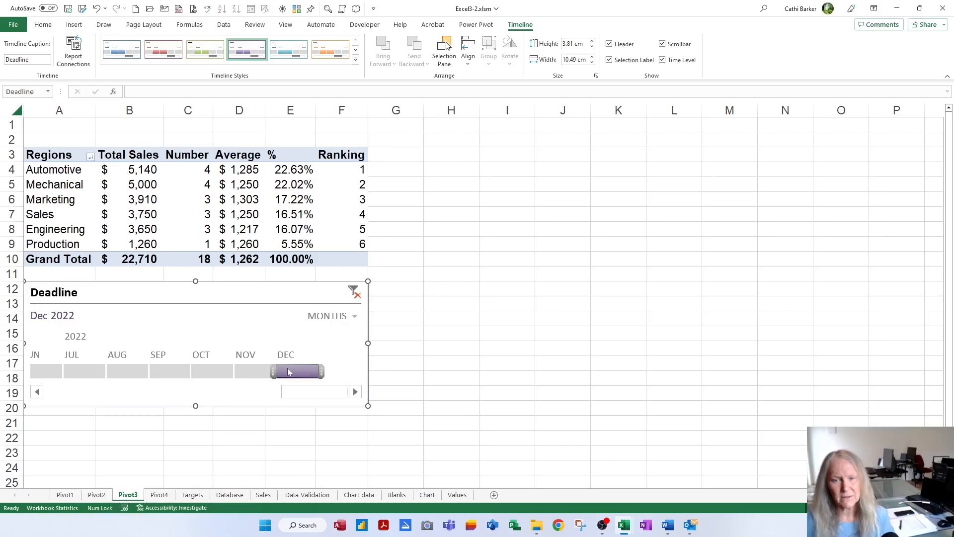
Change the Deadline timeline to the Years level, and filter by 2020, the full range 2020 to 2022, and finally 2022 alone.
click(350, 316)
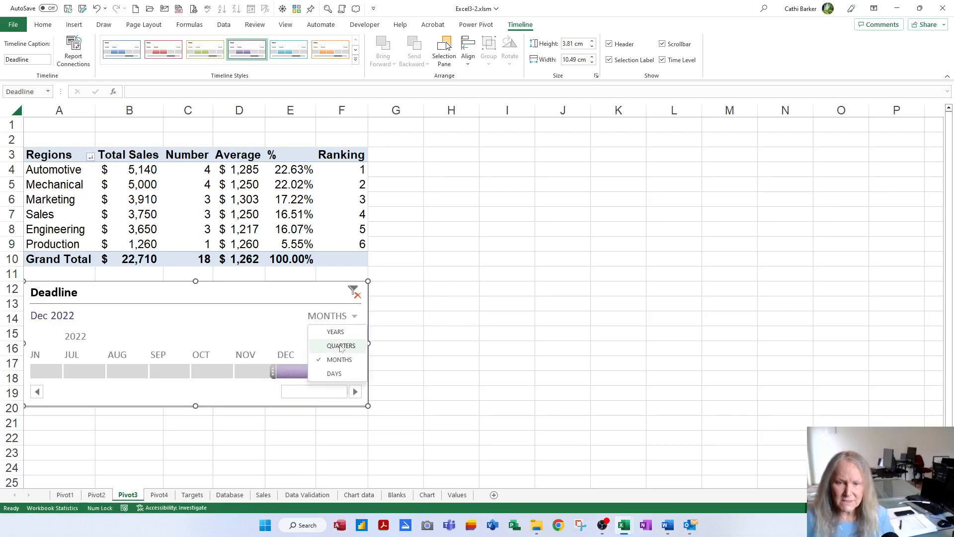
click(345, 333)
click(54, 372)
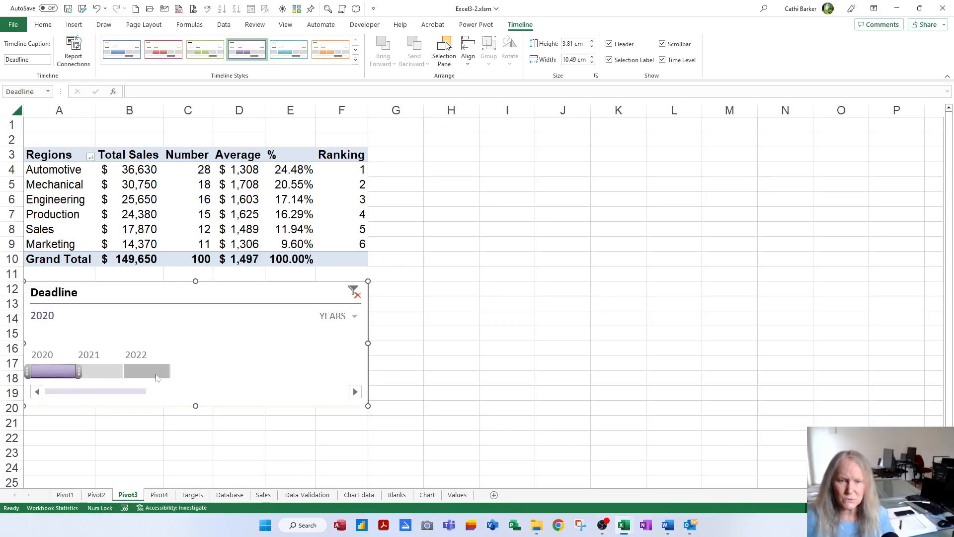
click(156, 378)
click(57, 373)
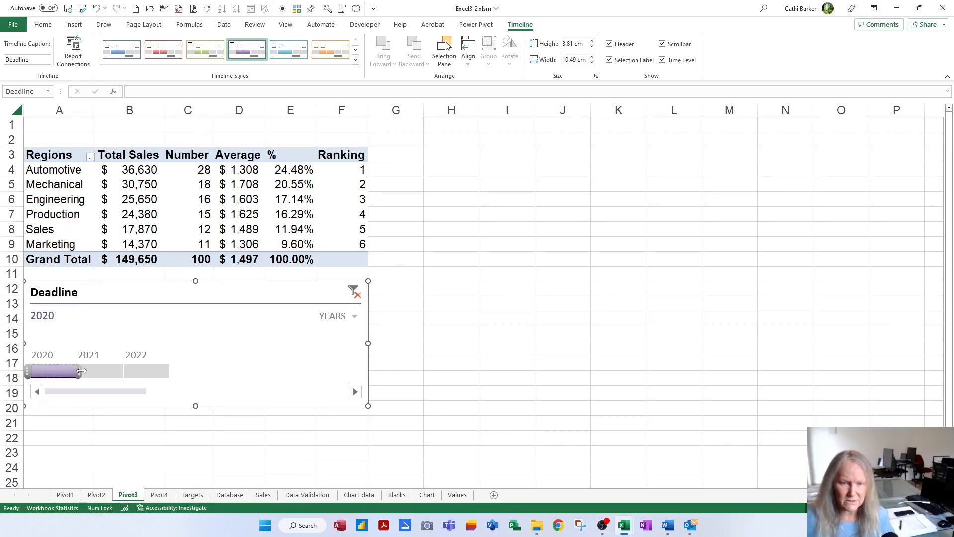
drag(81, 371, 173, 372)
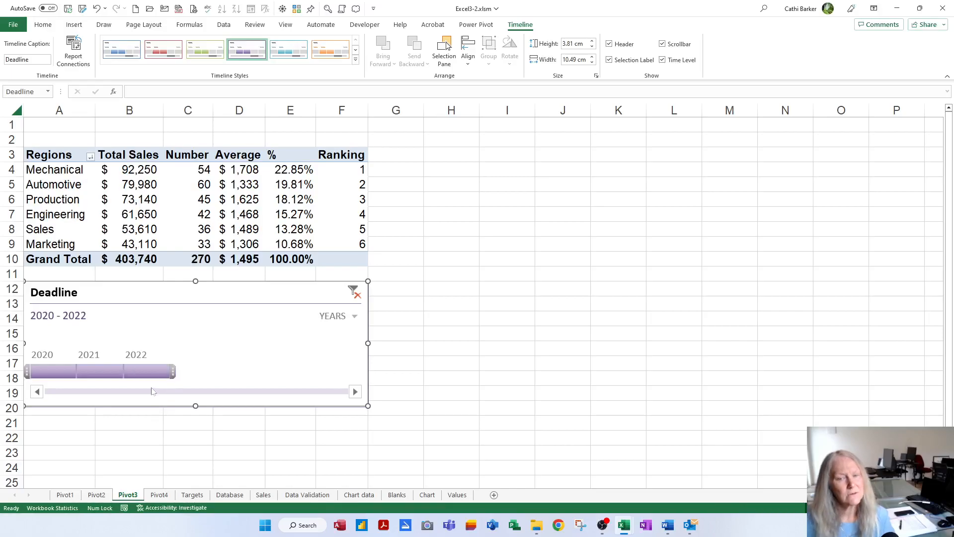
click(149, 373)
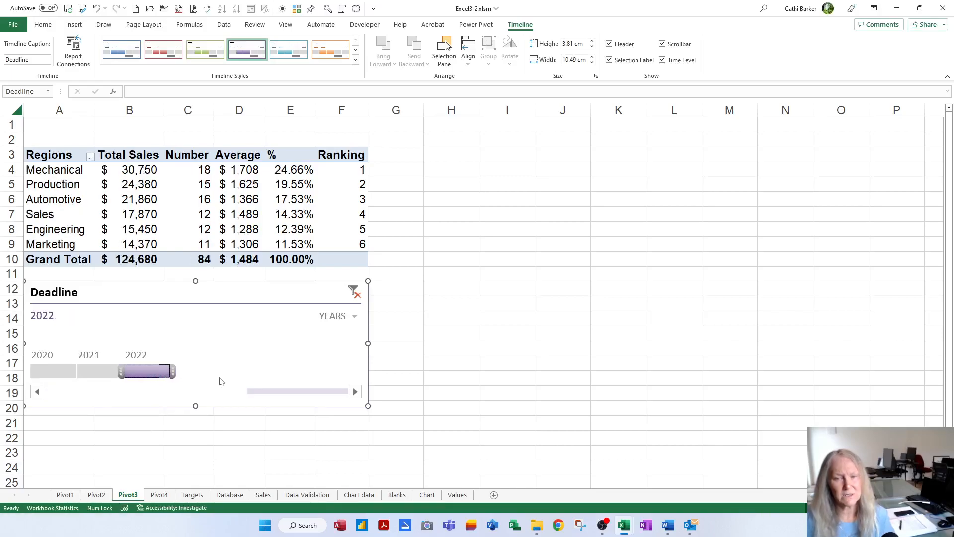
Clear the Deadline timeline's filter so that all periods are included.
click(355, 316)
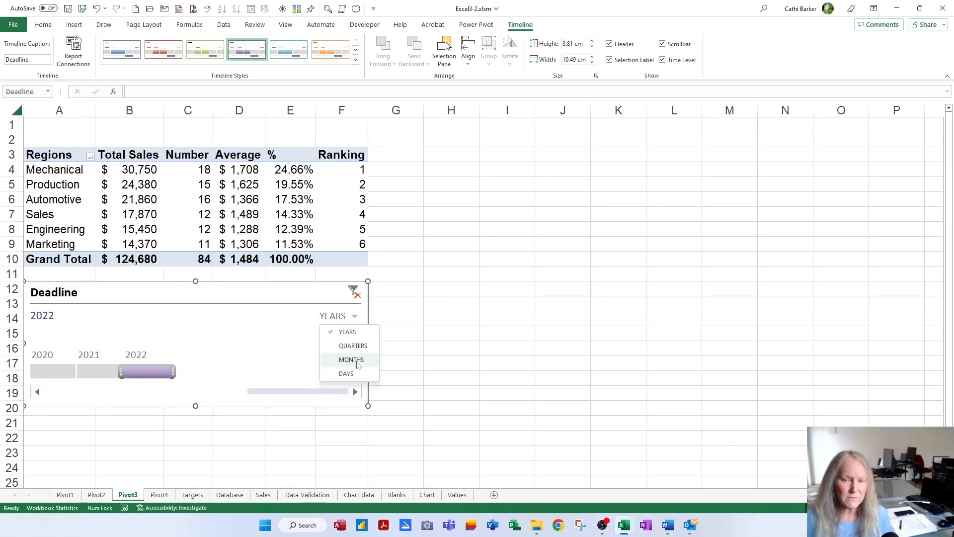
click(500, 356)
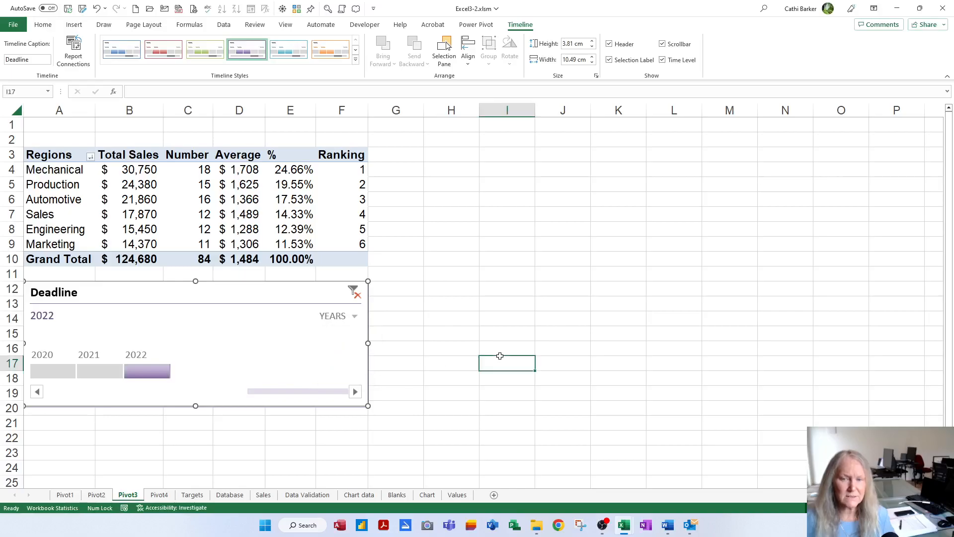
click(354, 293)
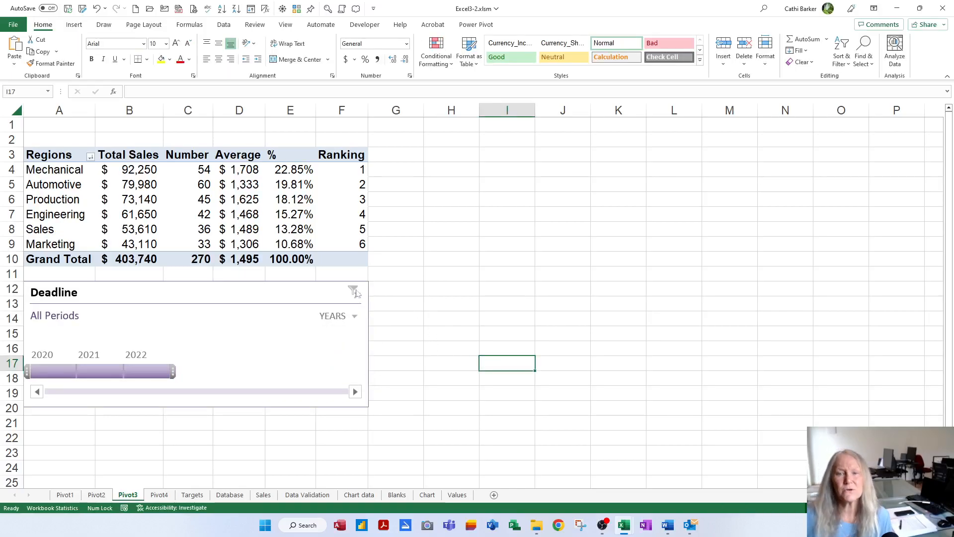
Review which slicers and timelines are connected to the PivotTable on the Pivot3 sheet.
click(271, 199)
click(535, 25)
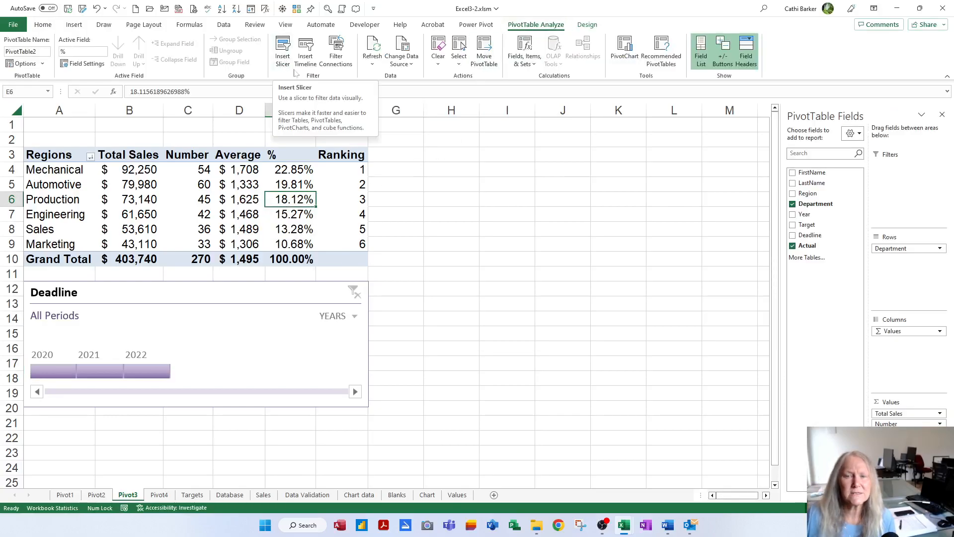
click(348, 54)
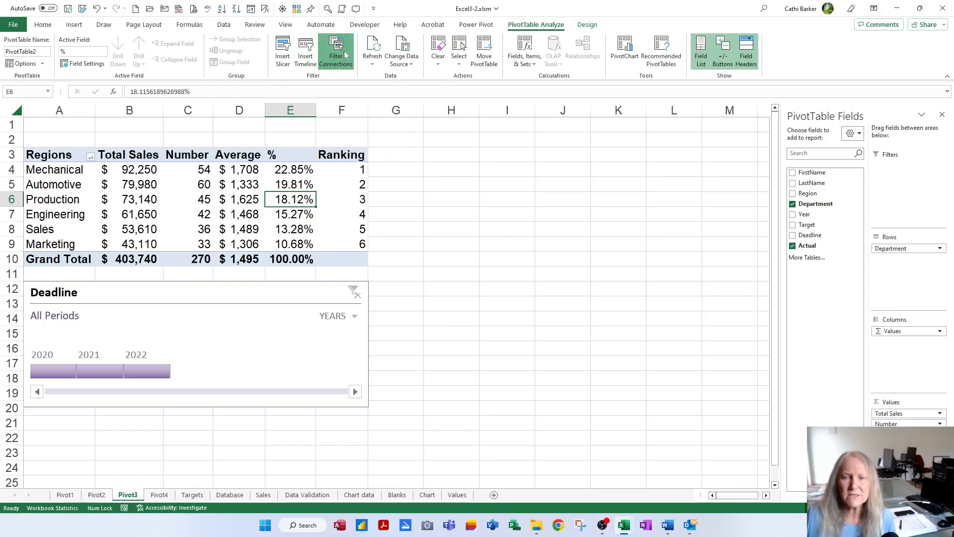
drag(445, 298, 519, 369)
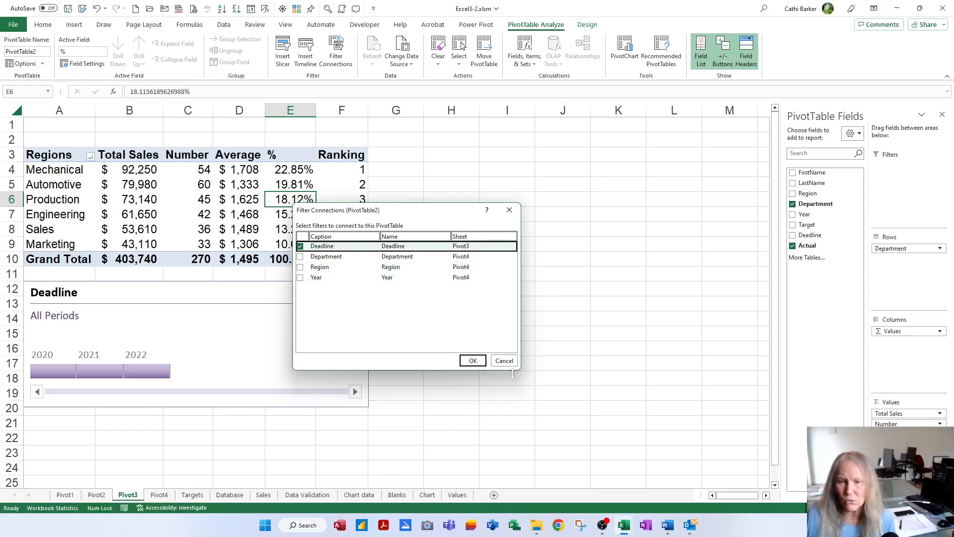
click(473, 360)
Review the filter connections of the PivotTable on the Pivot4 sheet, enlarging the list to show every filter, and leave them unchanged.
click(159, 495)
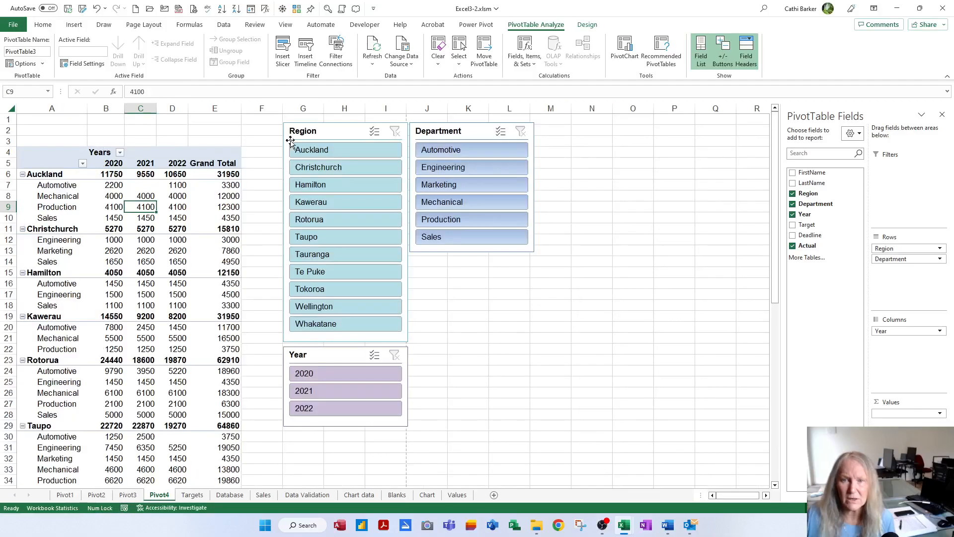
click(336, 54)
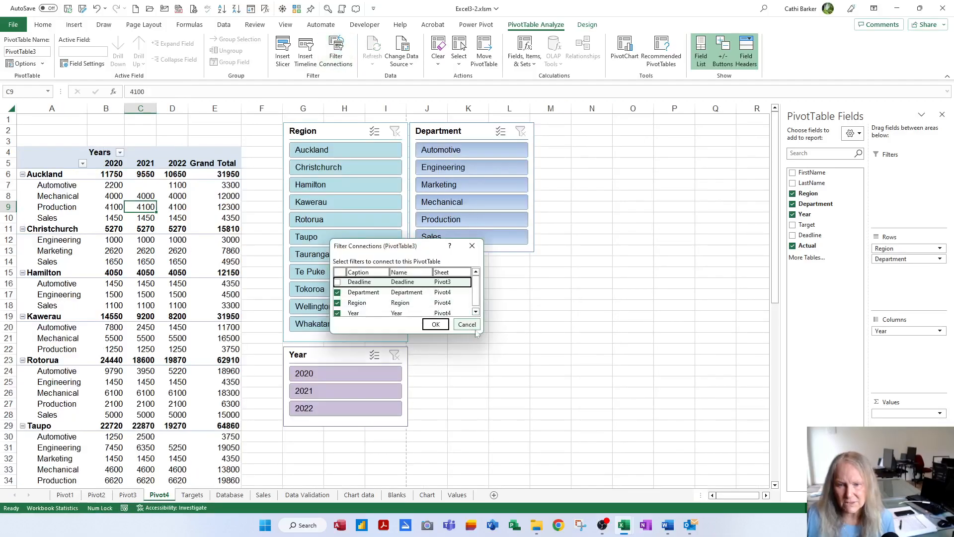
drag(481, 331, 540, 332)
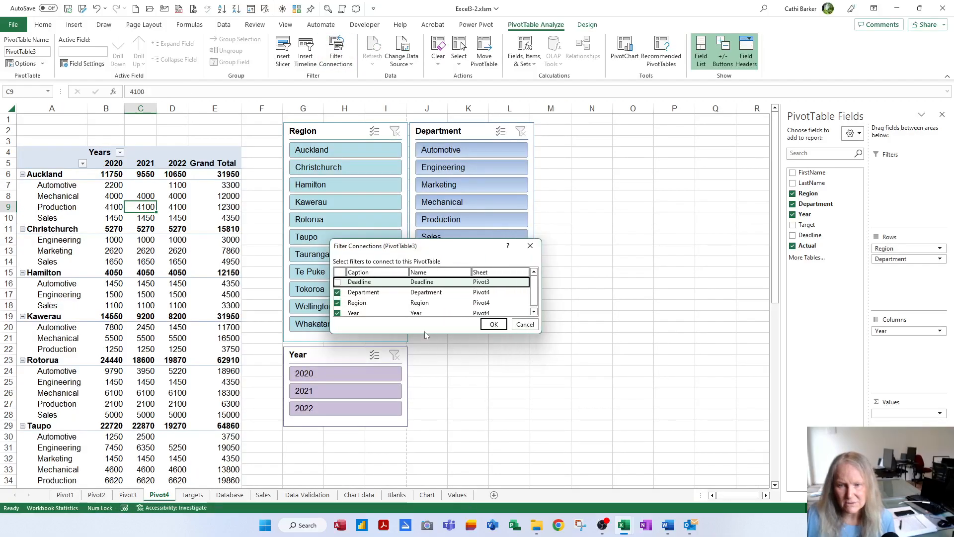
drag(426, 332, 425, 359)
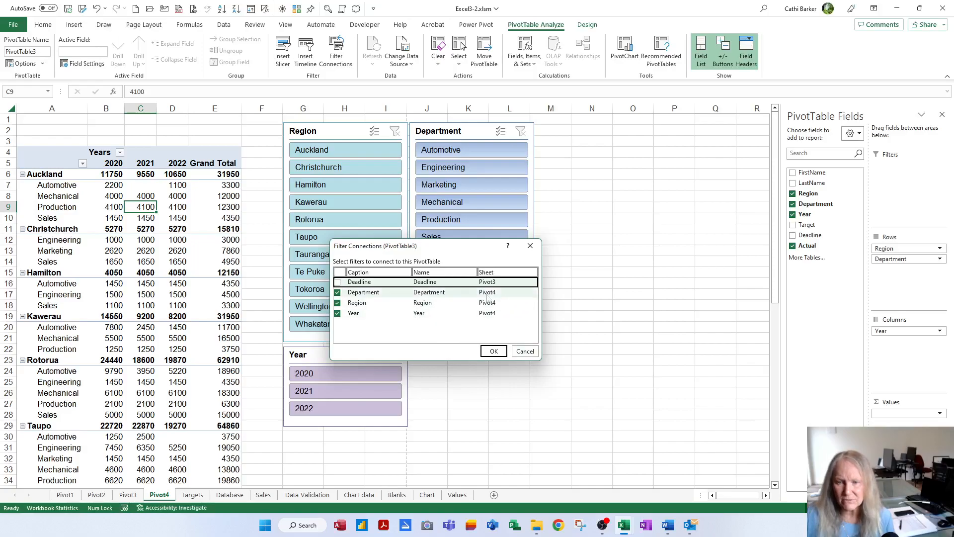
click(525, 351)
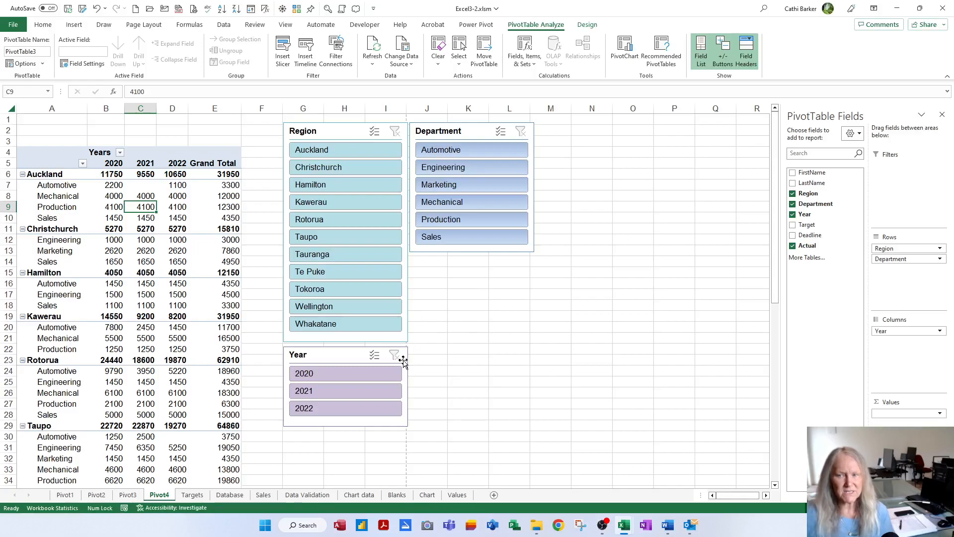
Create a PivotTable on a new worksheet from columns A to H of the Targets sheet.
click(192, 494)
click(74, 25)
click(18, 47)
drag(27, 105, 305, 105)
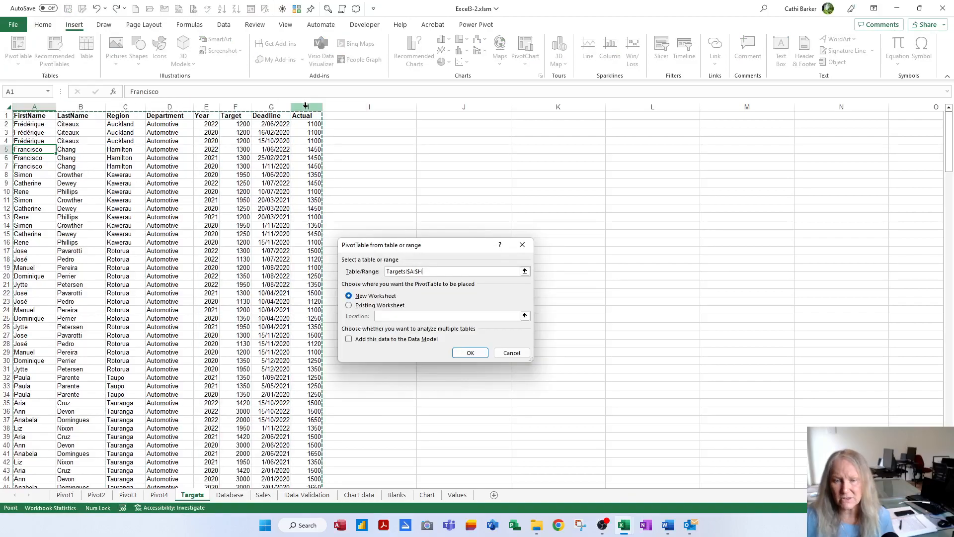
click(470, 352)
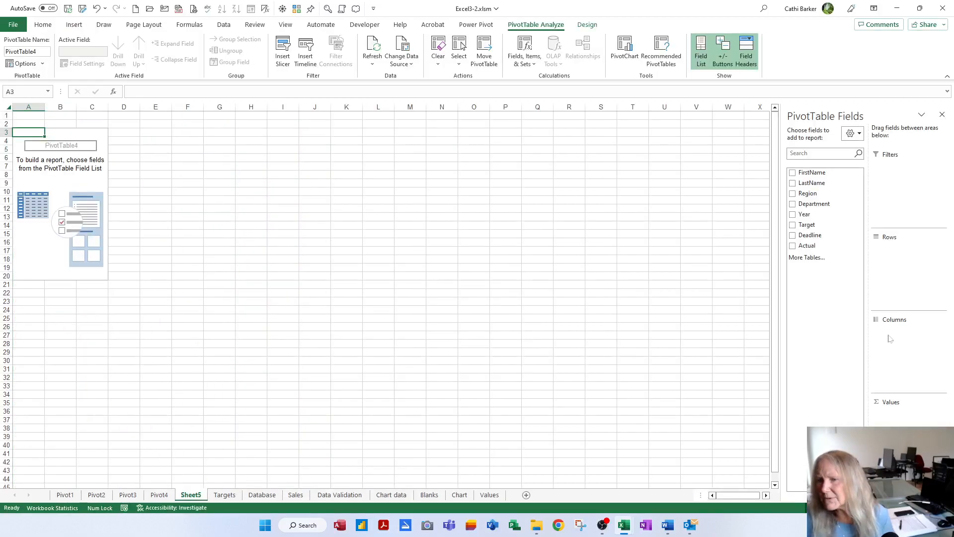
Build the new PivotTable with the sum of Target as its values and Deadline as its rows, leaving Actual out.
drag(808, 245, 894, 413)
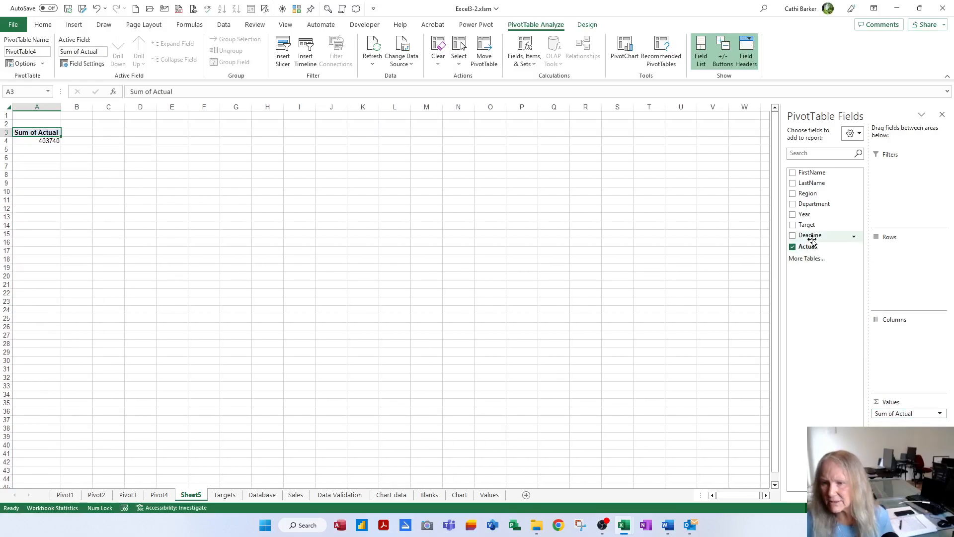
drag(909, 414, 759, 327)
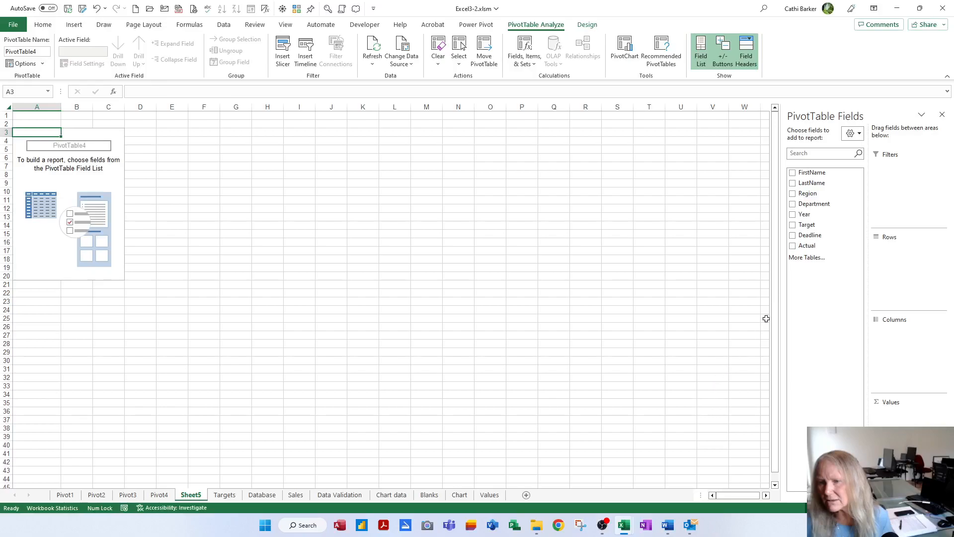
drag(805, 224, 830, 278)
click(807, 224)
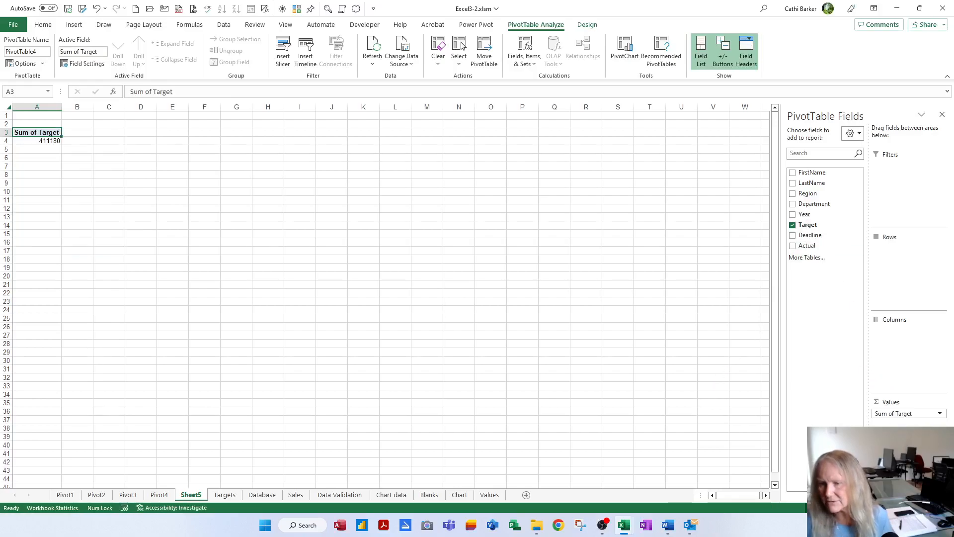
drag(812, 239, 912, 256)
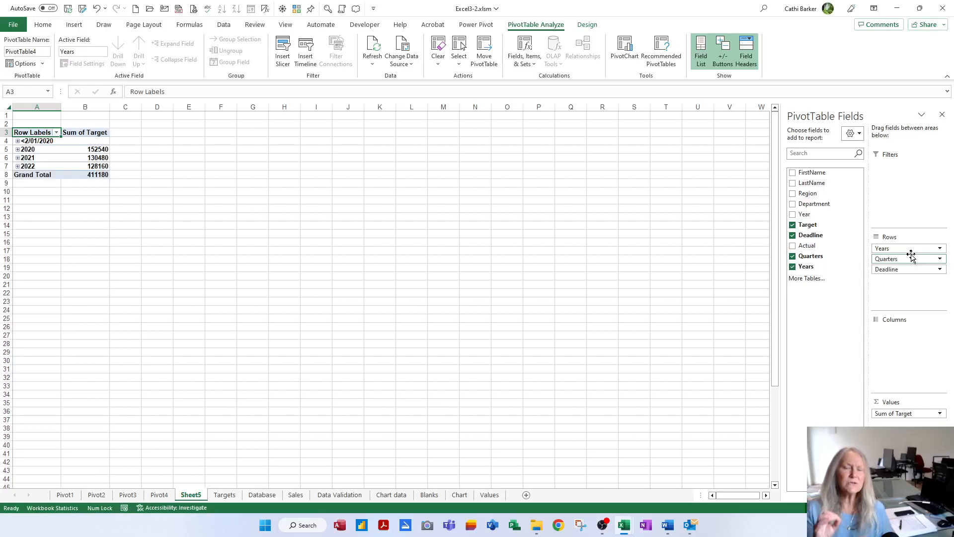
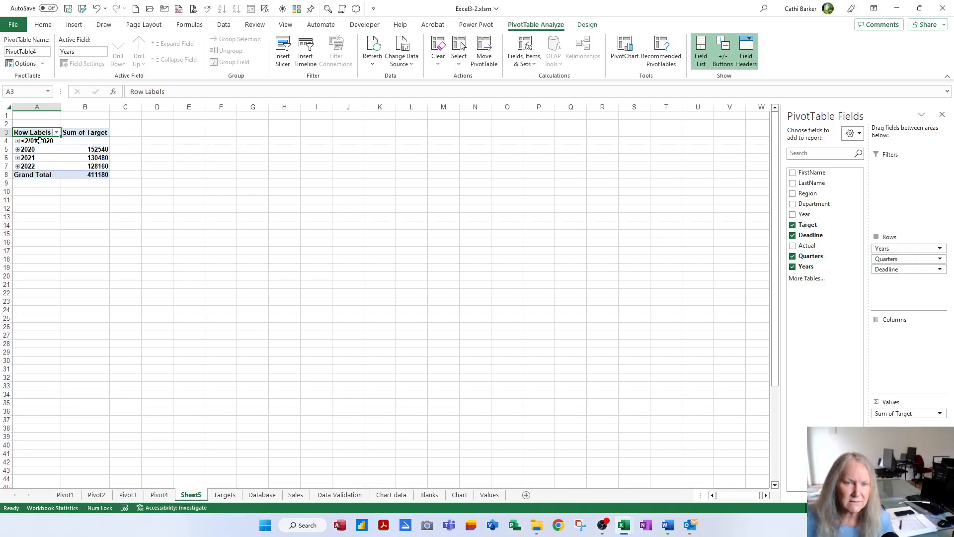
Expand 2020 and its Qtr1 in the new PivotTable to view the quarters and months beneath them.
scroll(398, 325, up, 5)
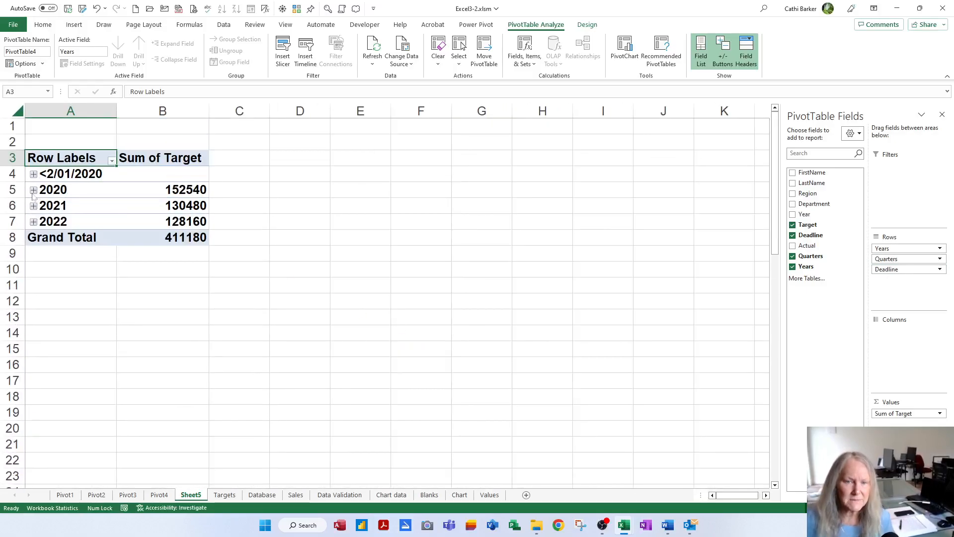
click(32, 192)
click(32, 191)
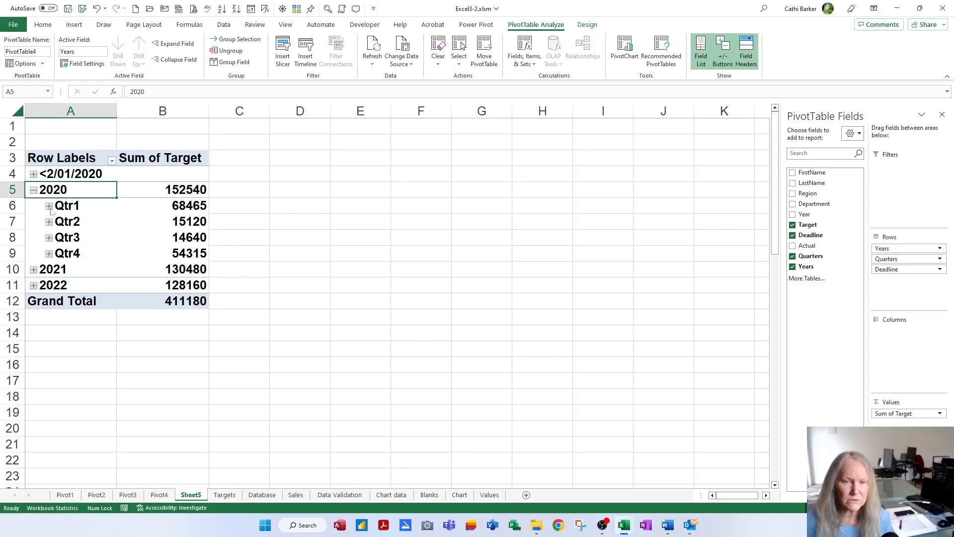
click(49, 206)
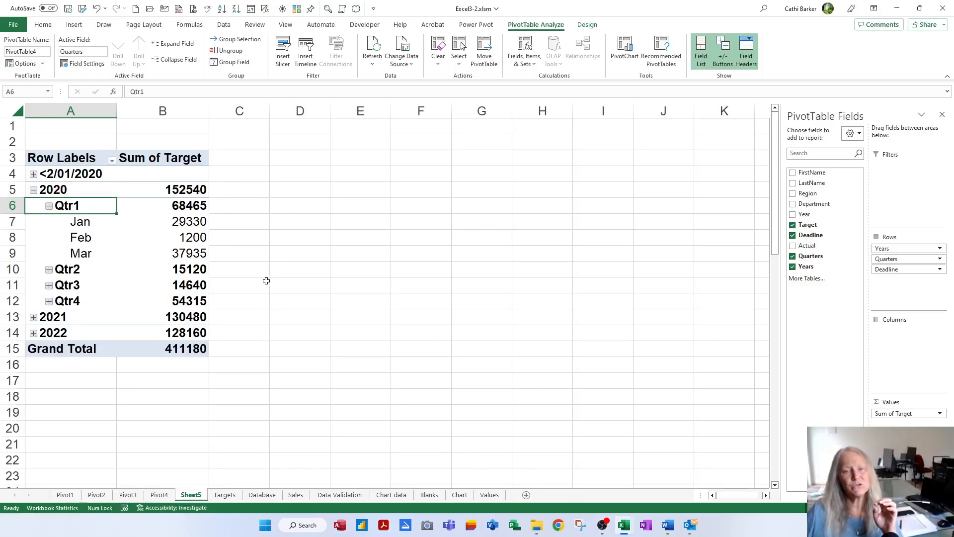
Filter the Quarters field of the new PivotTable to exclude the >26/12/2022 item.
click(112, 161)
click(30, 344)
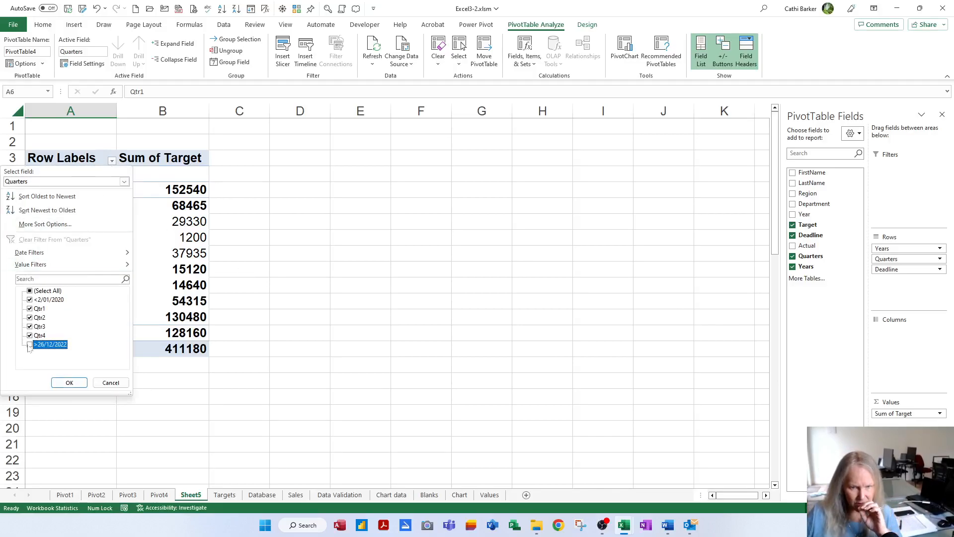
click(69, 382)
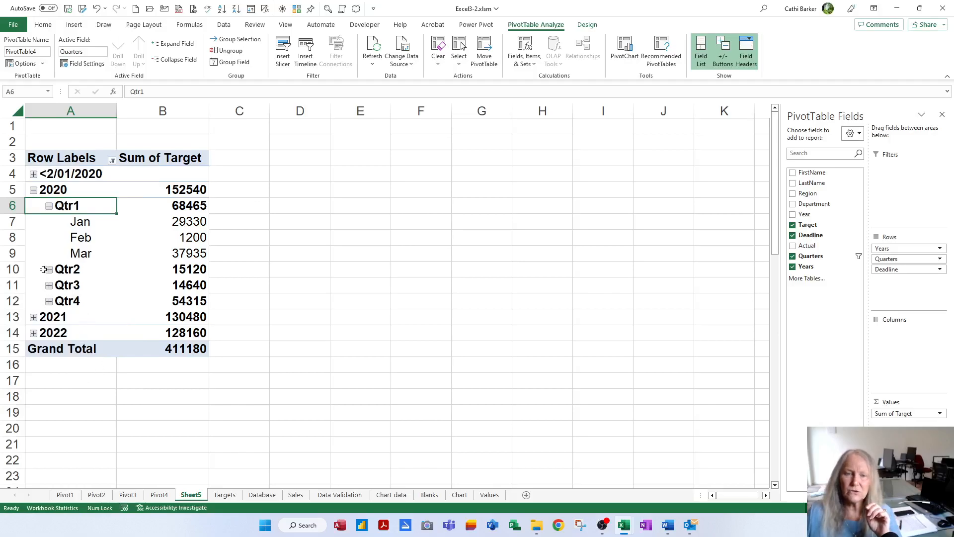
Collapse 2020 and ungroup the row dates into individual Deadline dates.
click(33, 190)
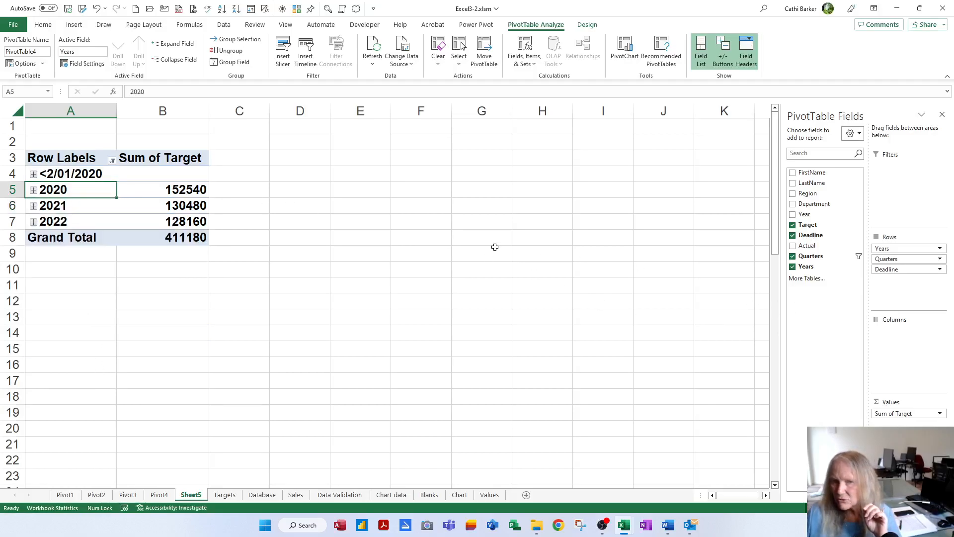
right_click(94, 195)
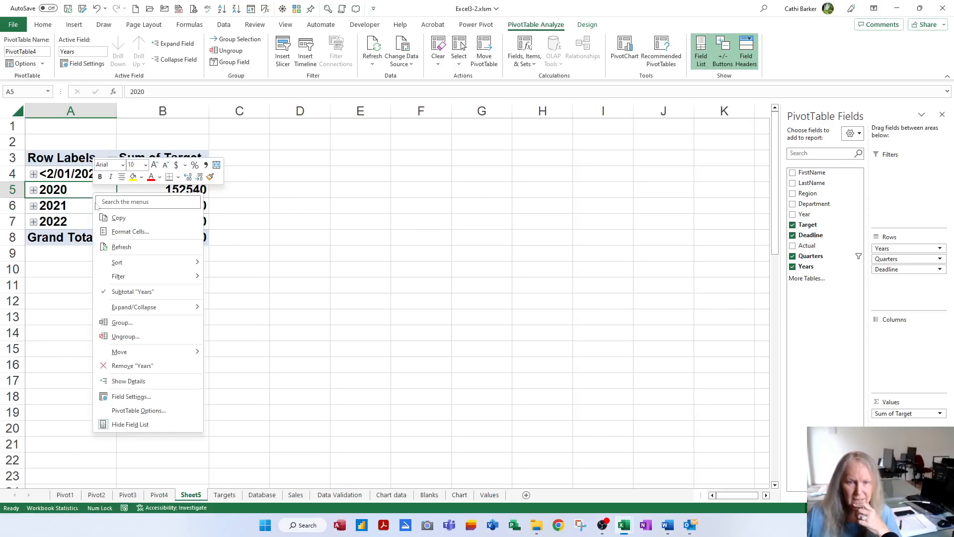
click(125, 337)
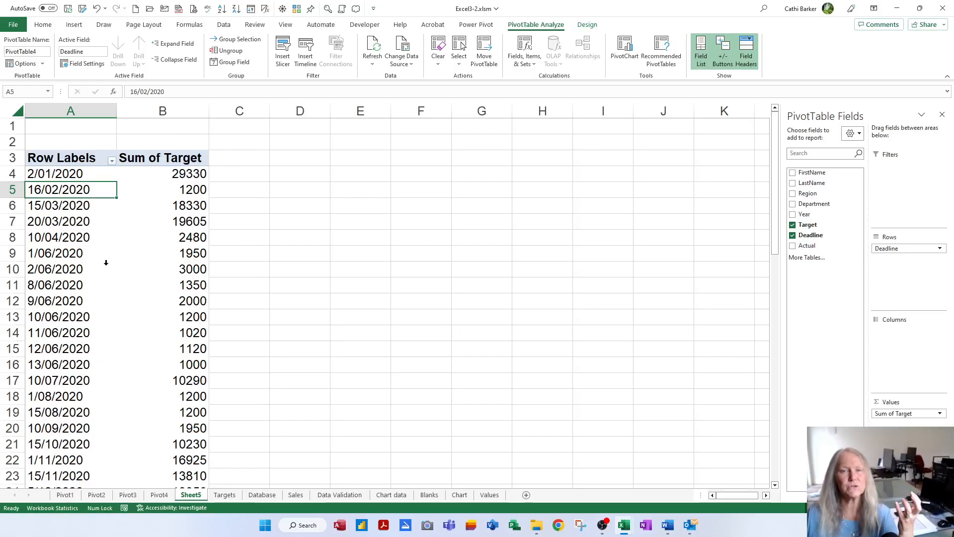
Group the Deadline dates in the rows by months and years.
right_click(45, 240)
mouse_move(97, 401)
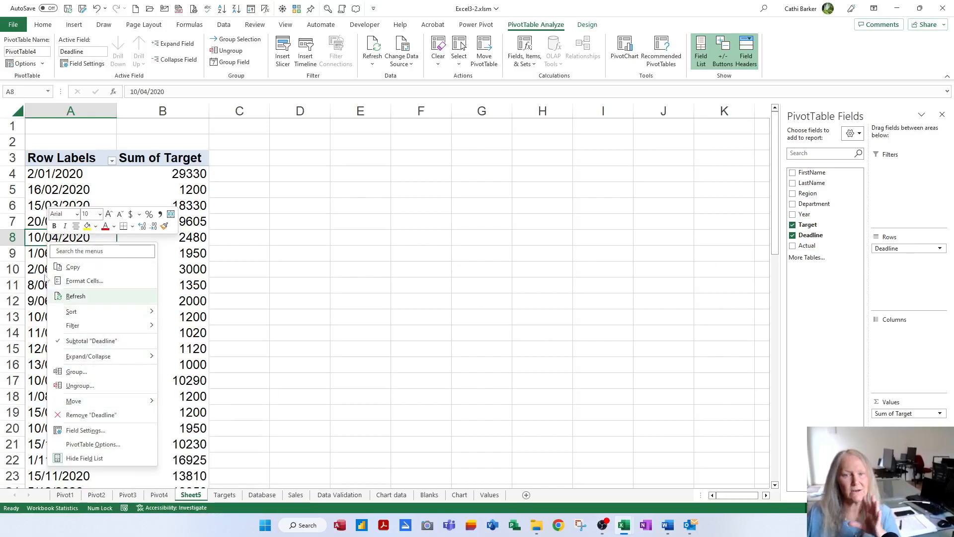
click(73, 178)
click(74, 183)
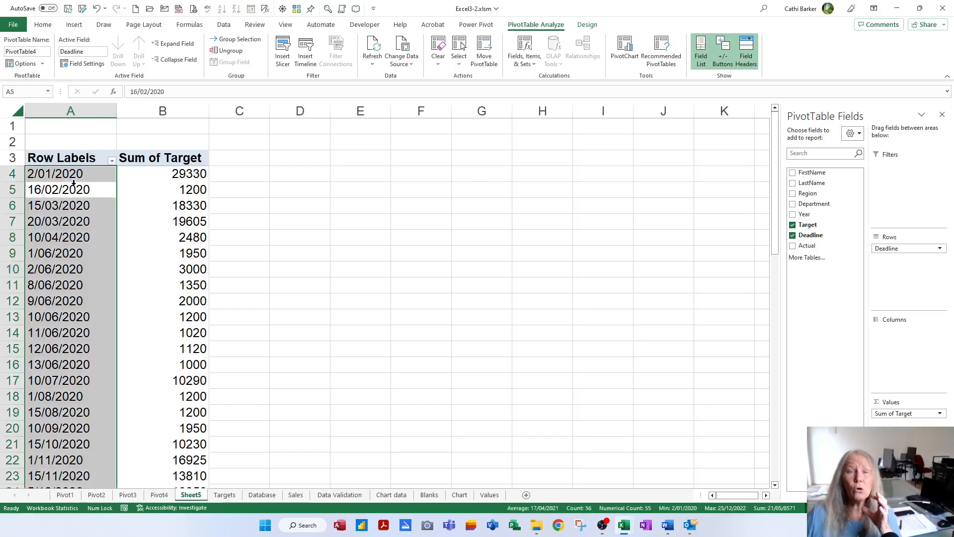
right_click(59, 204)
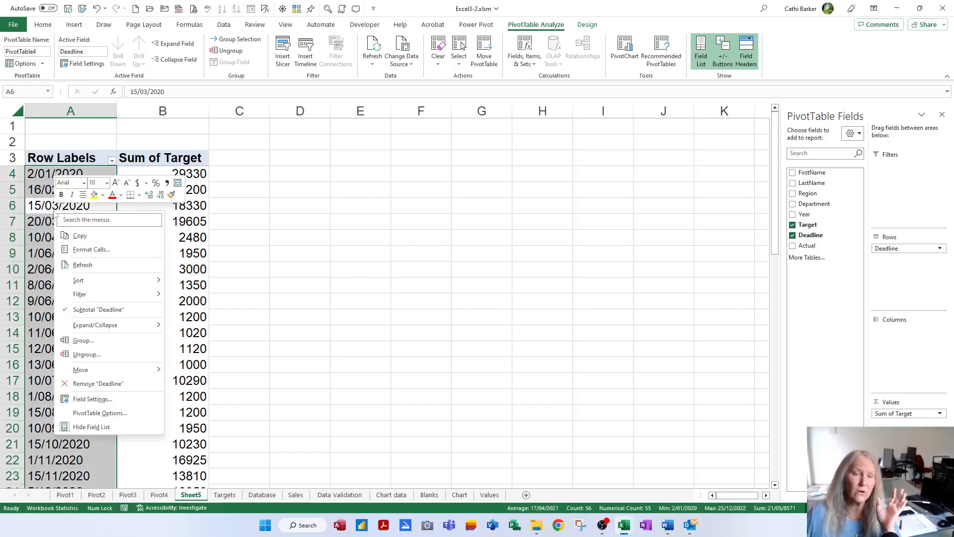
click(84, 340)
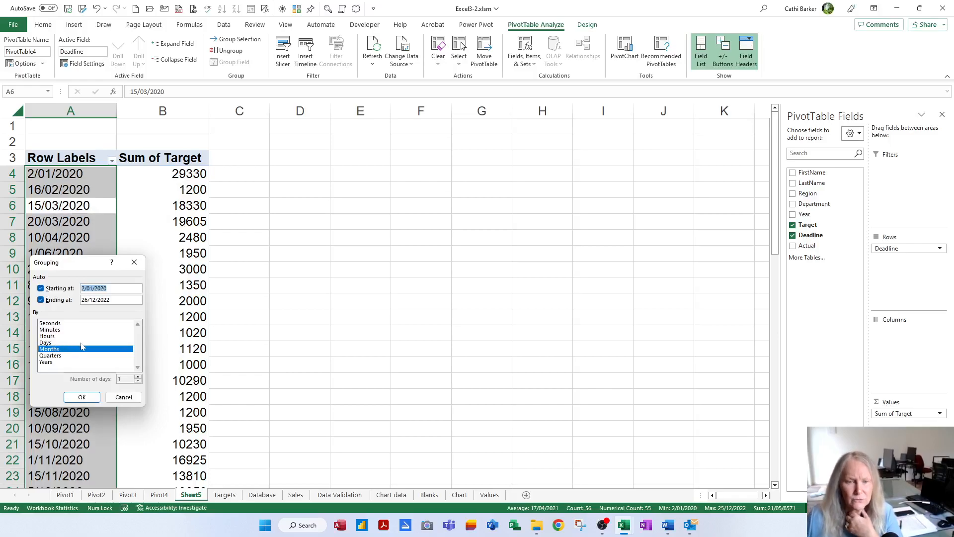
click(56, 363)
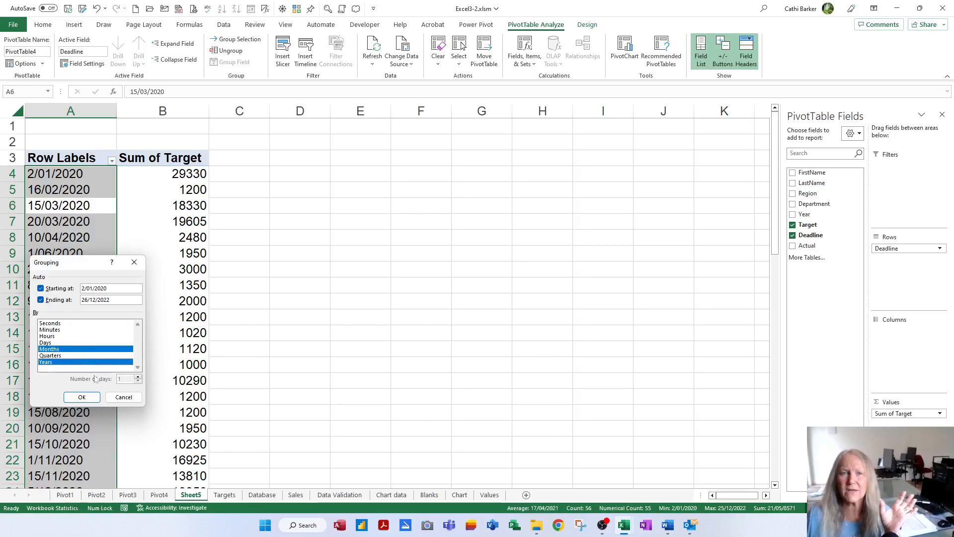
click(82, 397)
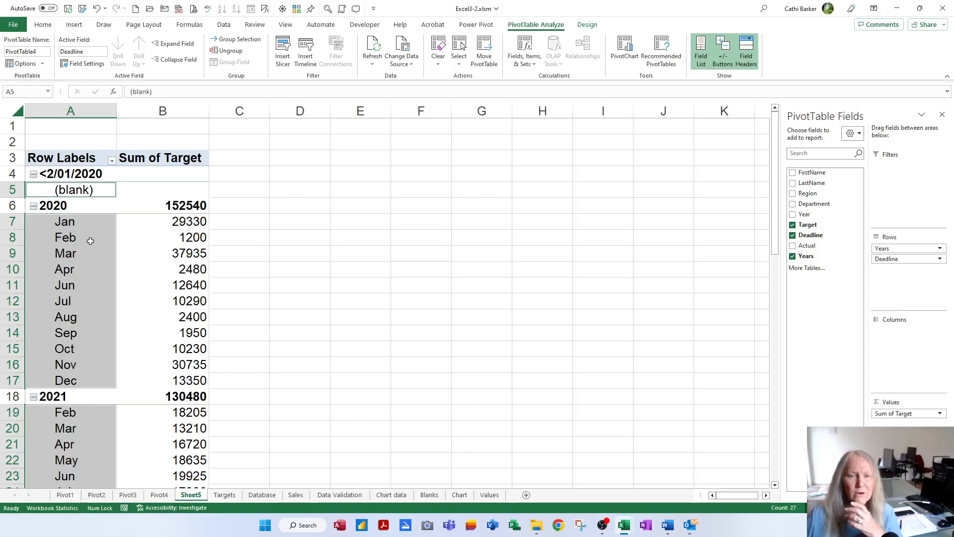
Collapse the <2/01/2020 and 2020 groups, and regroup the Deadline dates by days, months and years.
click(33, 174)
click(33, 190)
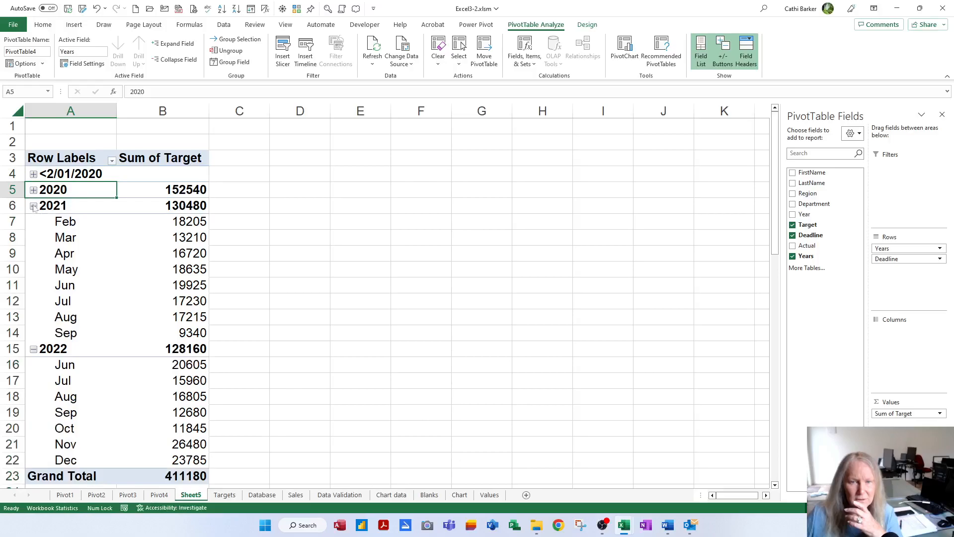
click(69, 221)
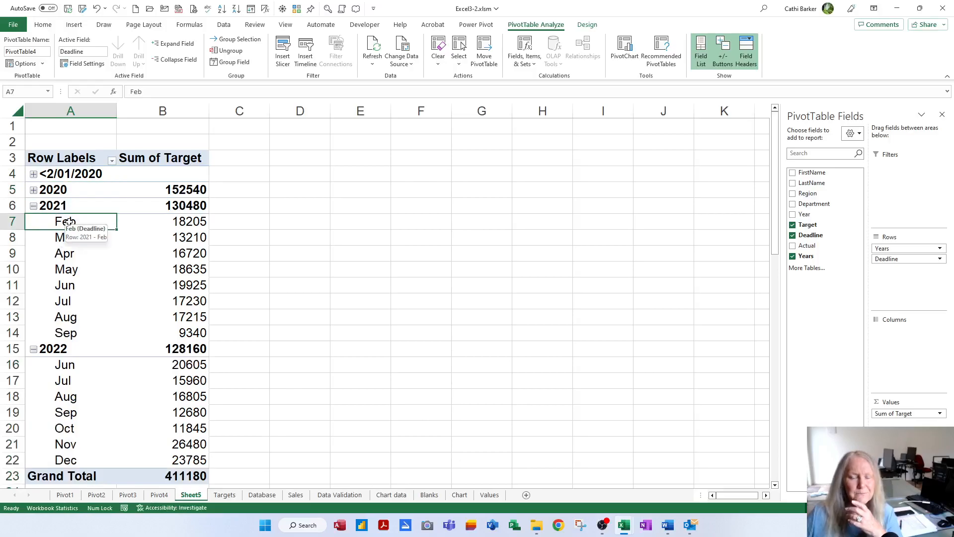
right_click(69, 222)
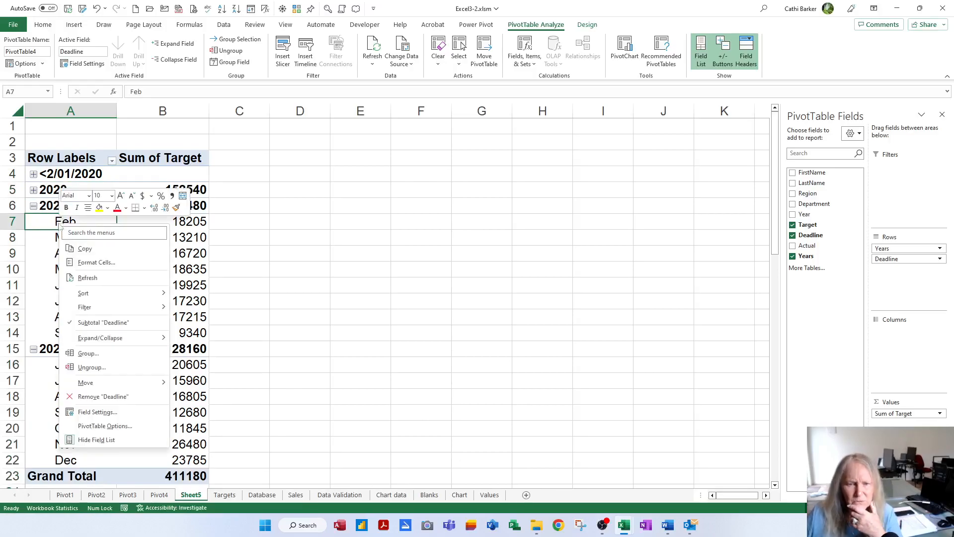
click(89, 354)
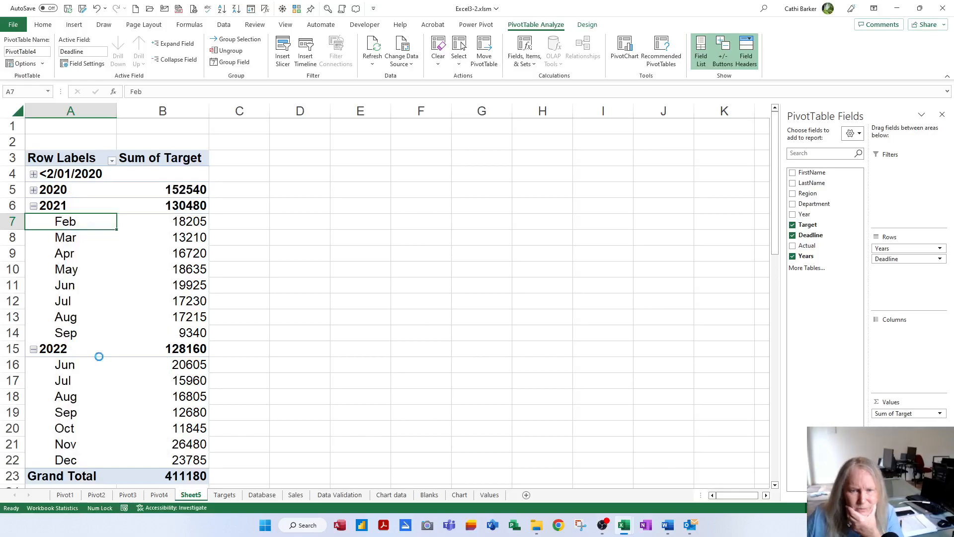
click(67, 362)
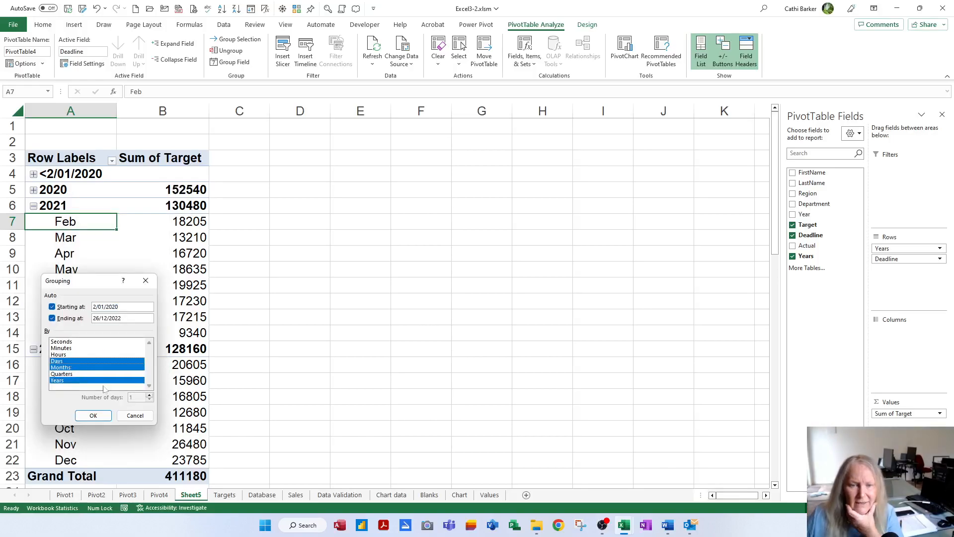
click(93, 415)
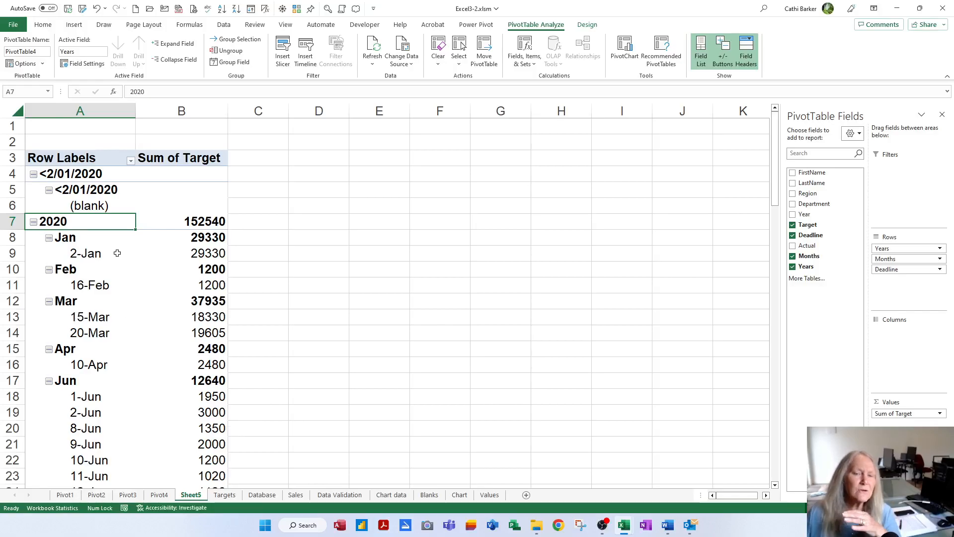
Ungroup the Deadline dates and remove the Deadline field from the PivotTable's rows.
right_click(87, 237)
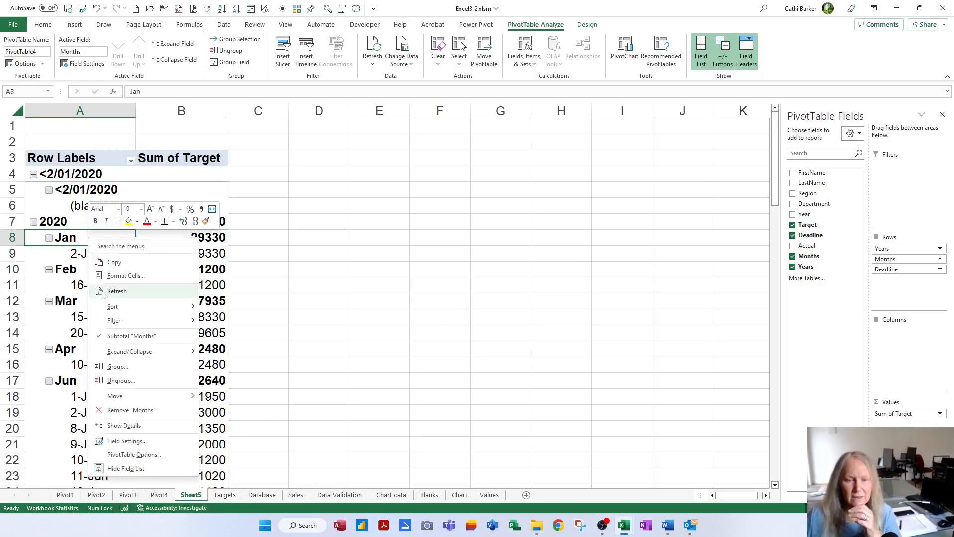
click(121, 380)
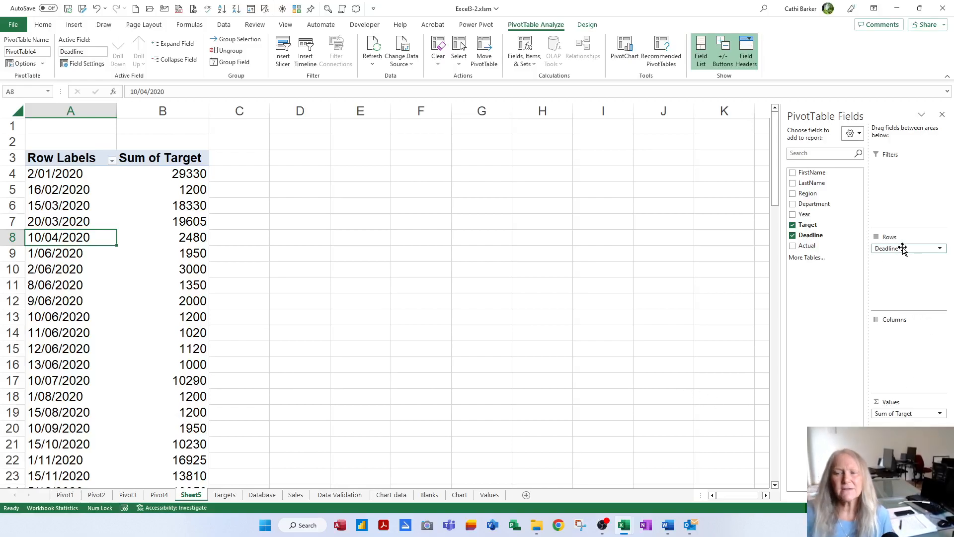
drag(903, 253, 579, 255)
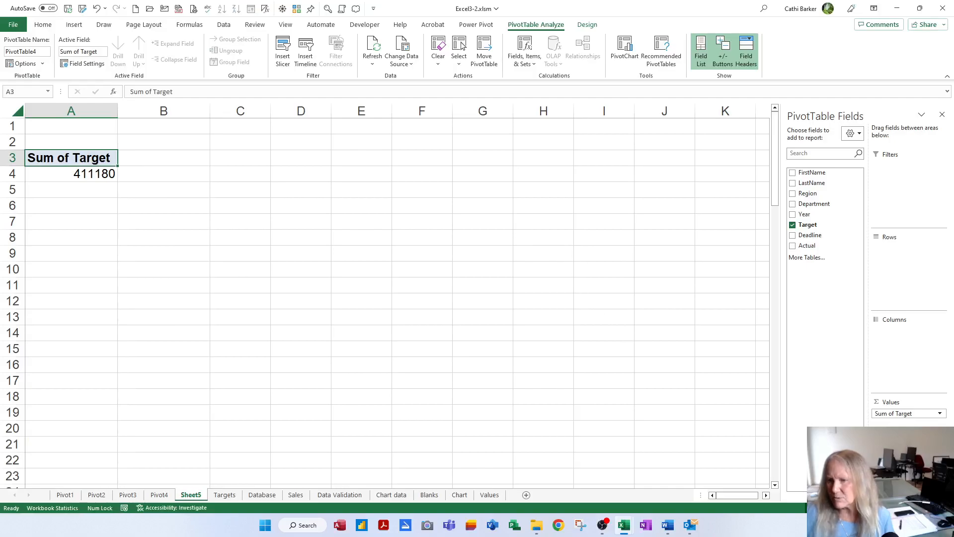
Move the Target field from the values to the rows, and try the Region field as columns before removing it again.
drag(903, 413, 905, 296)
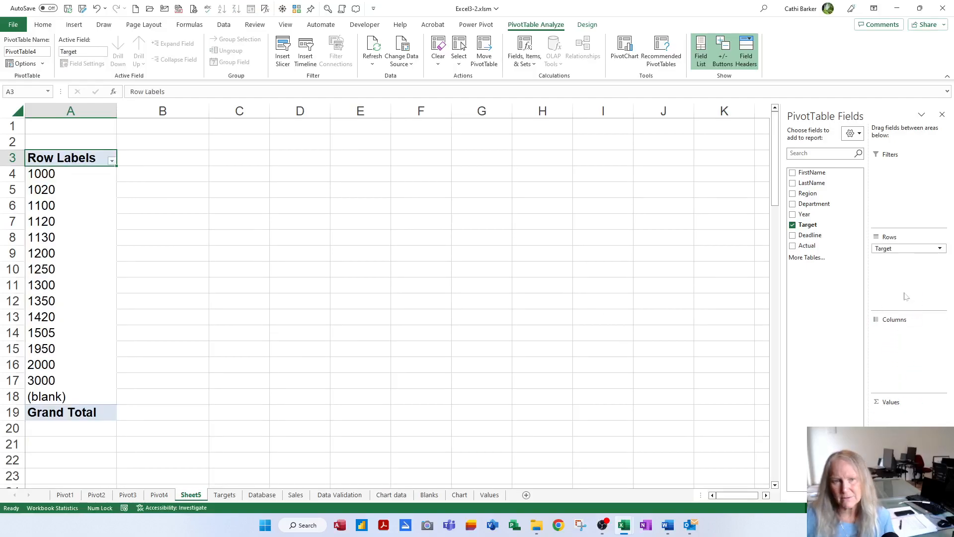
drag(810, 193, 903, 353)
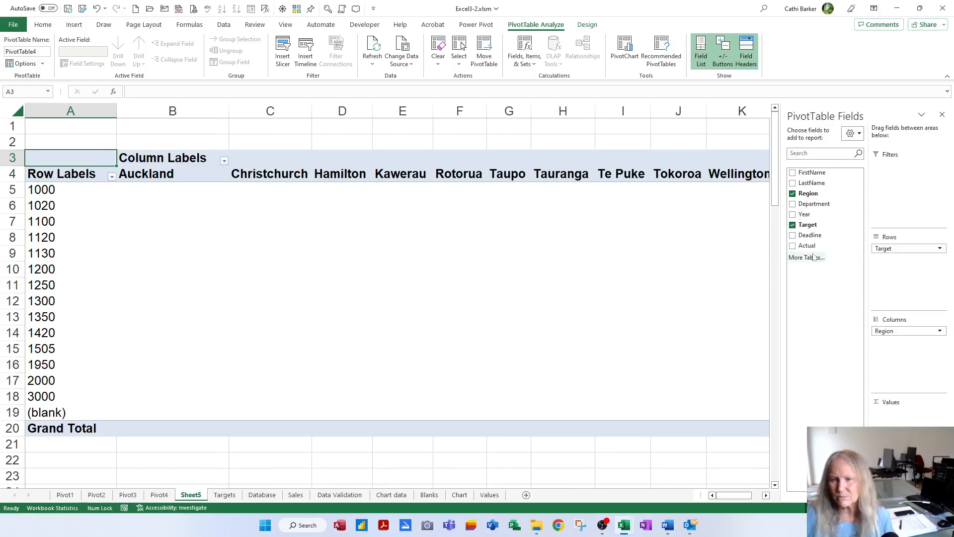
drag(924, 330, 712, 454)
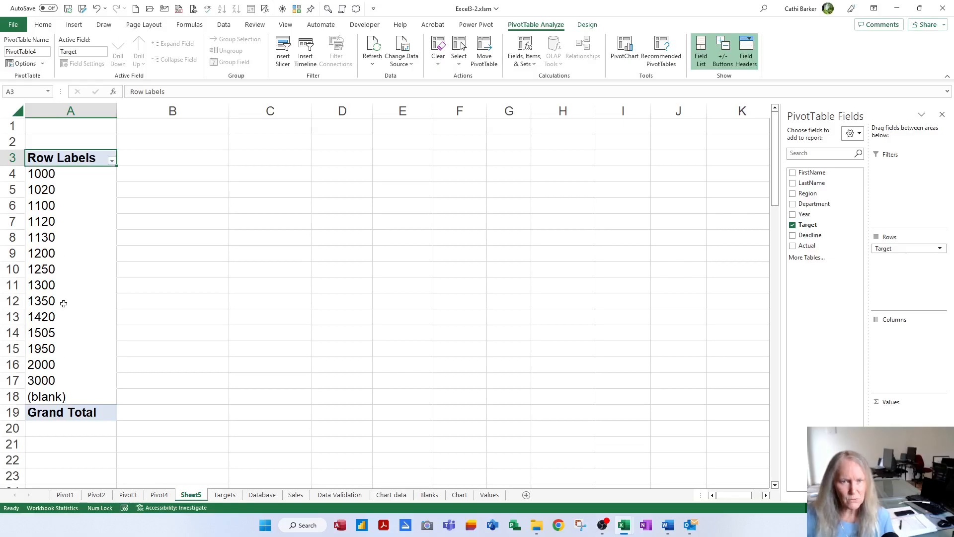
Group the Target numbers in the rows from 1000 to 3000 in intervals of 500.
right_click(48, 207)
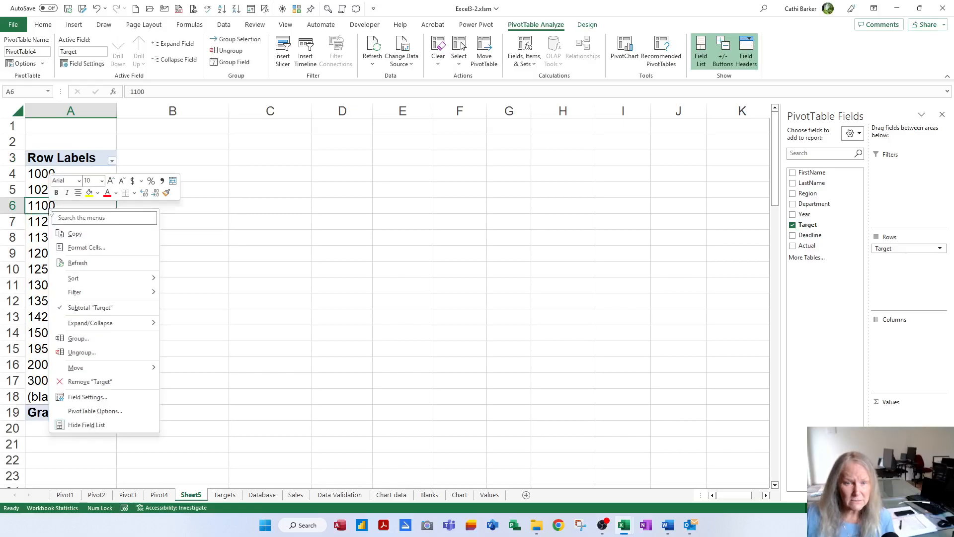
click(78, 338)
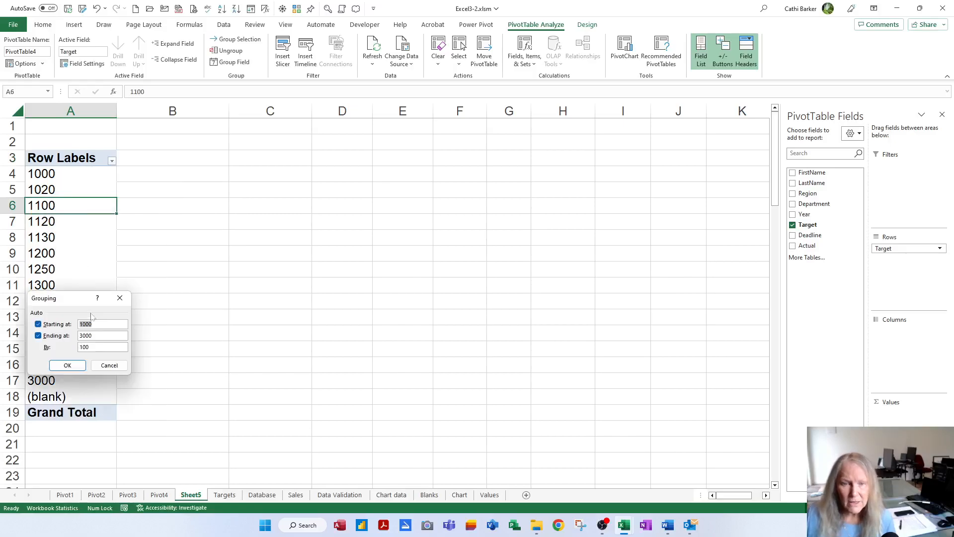
drag(85, 305, 465, 233)
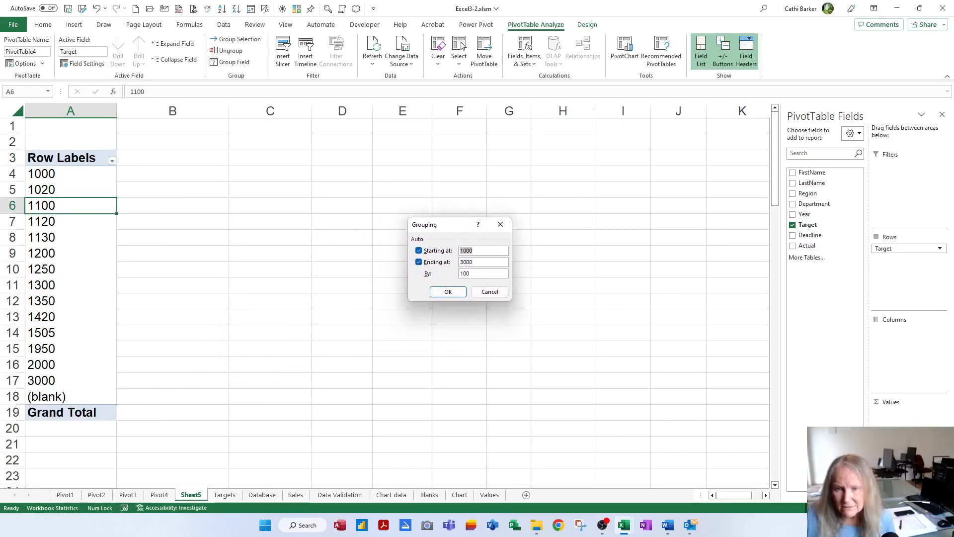
drag(472, 274, 442, 274)
text(500)
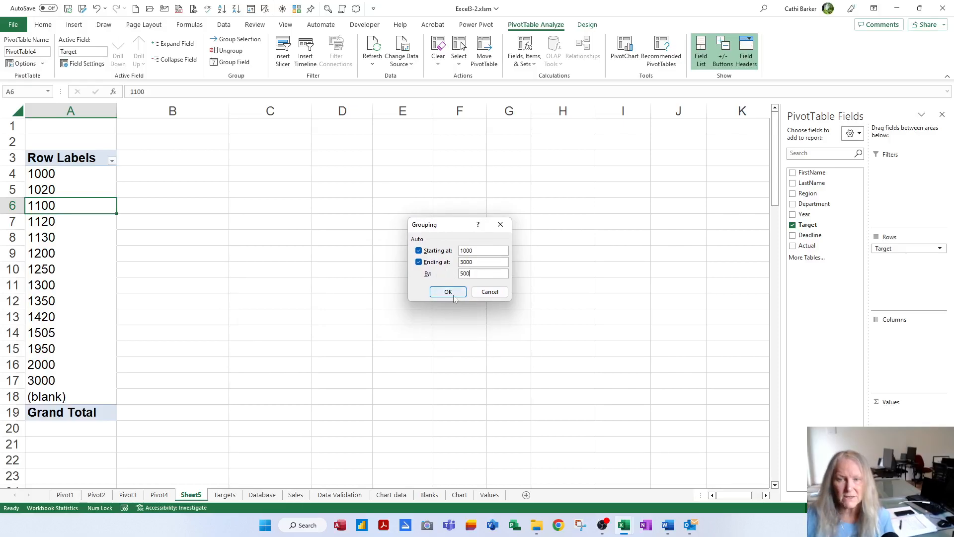
click(448, 292)
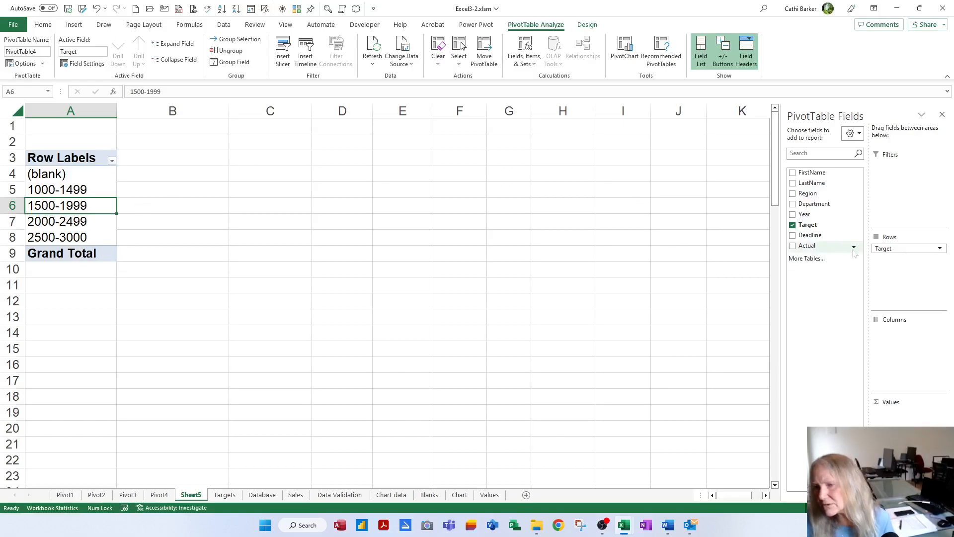
Replace Target with the Region field in the rows and filter out the (blank) region.
drag(889, 249, 711, 267)
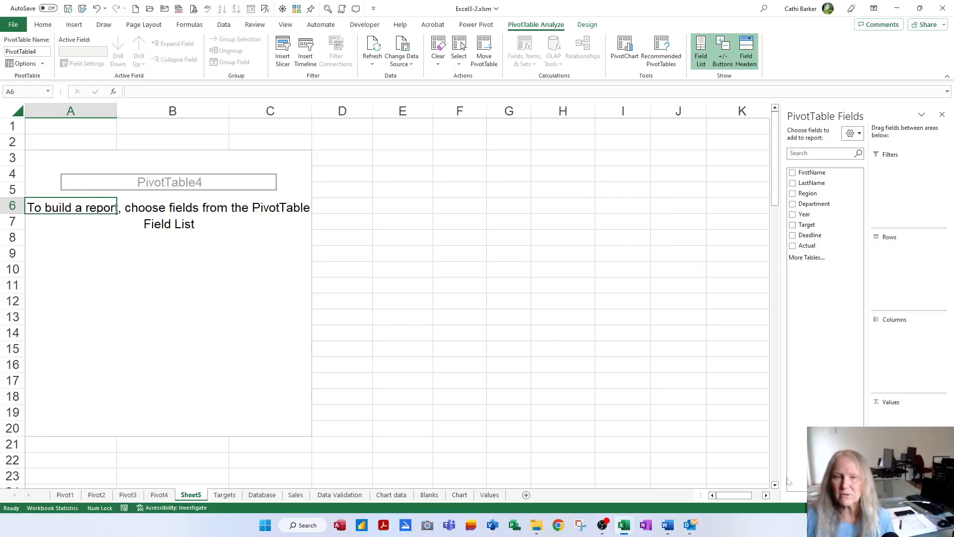
drag(805, 194, 906, 270)
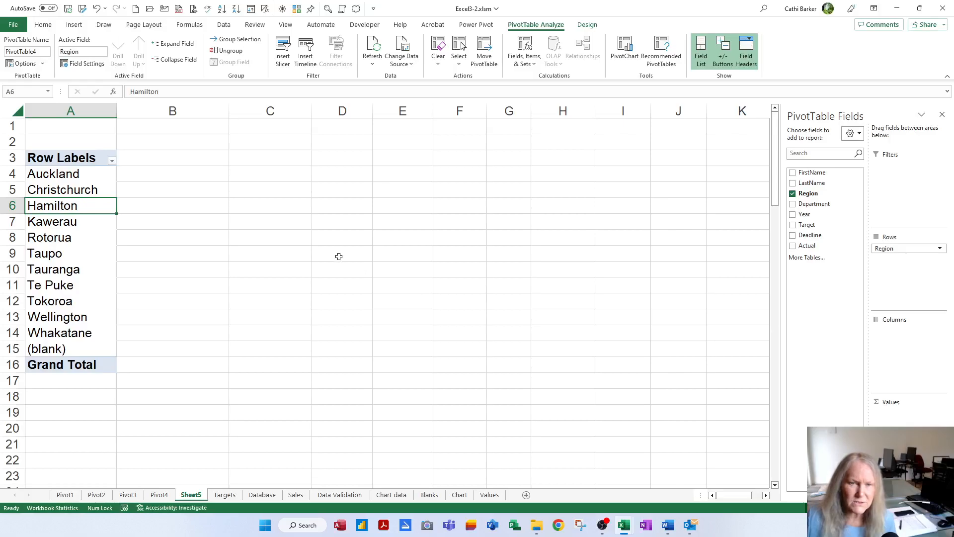
click(112, 161)
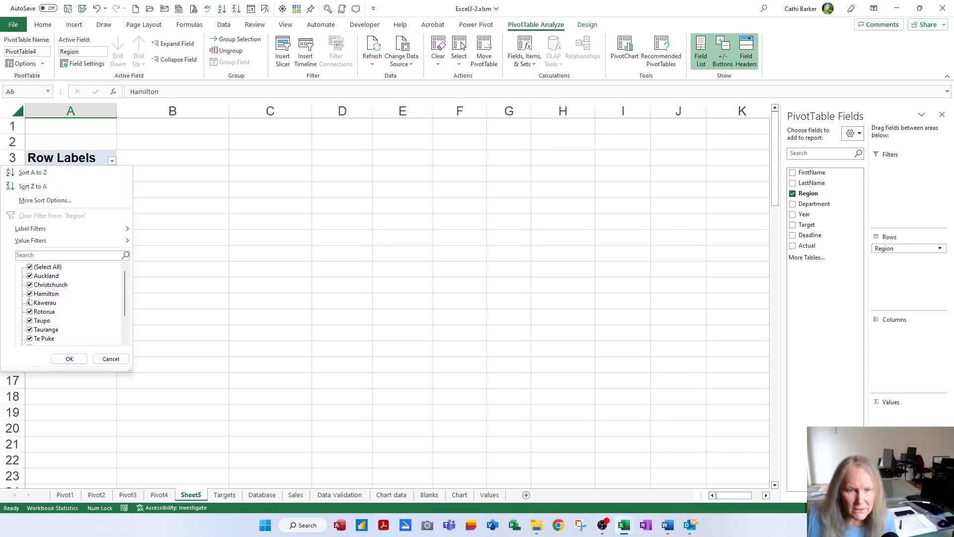
drag(126, 318, 126, 342)
click(43, 339)
click(70, 359)
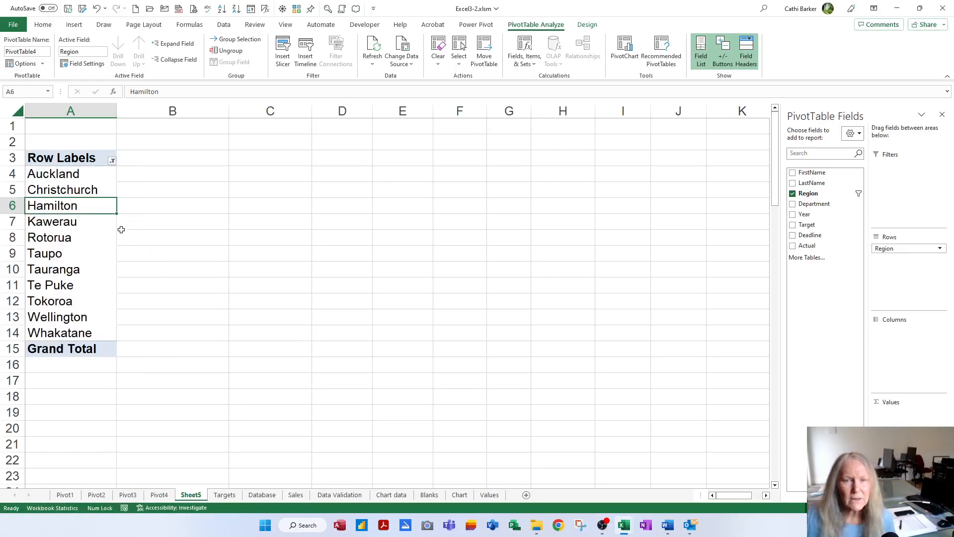
Group all the regions in the rows except Christchurch into one group.
click(81, 179)
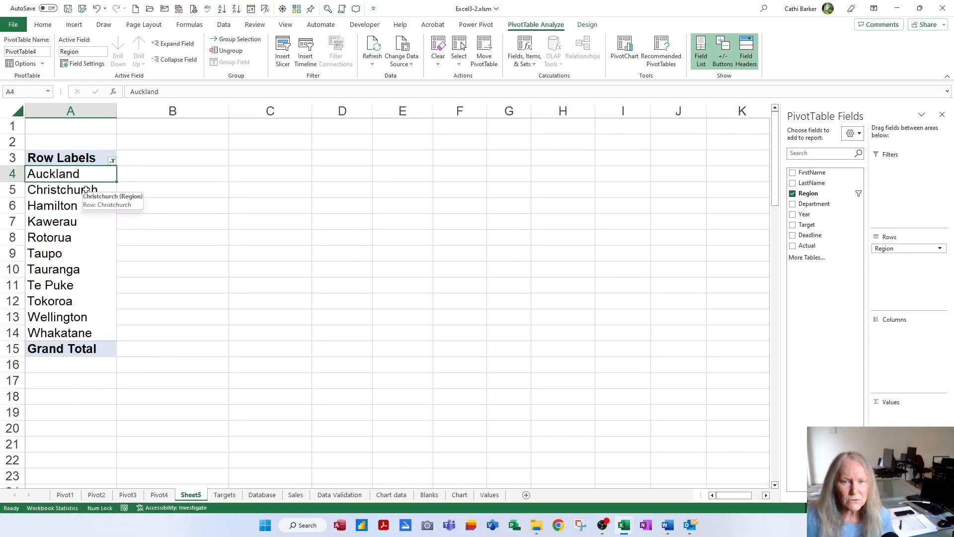
ctrl+click(92, 189)
ctrl+click(67, 205)
ctrl+click(70, 222)
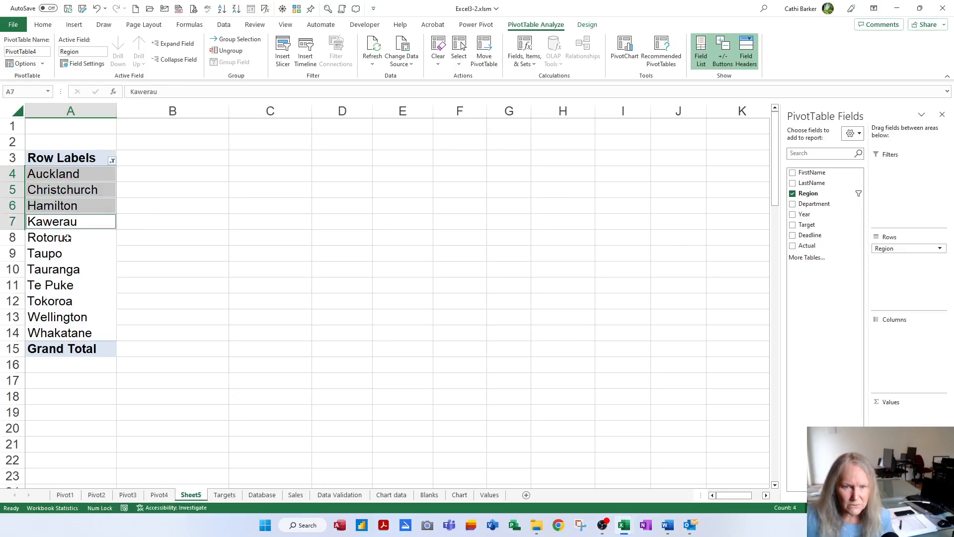
ctrl+click(66, 237)
ctrl+click(64, 254)
ctrl+click(68, 271)
ctrl+click(63, 285)
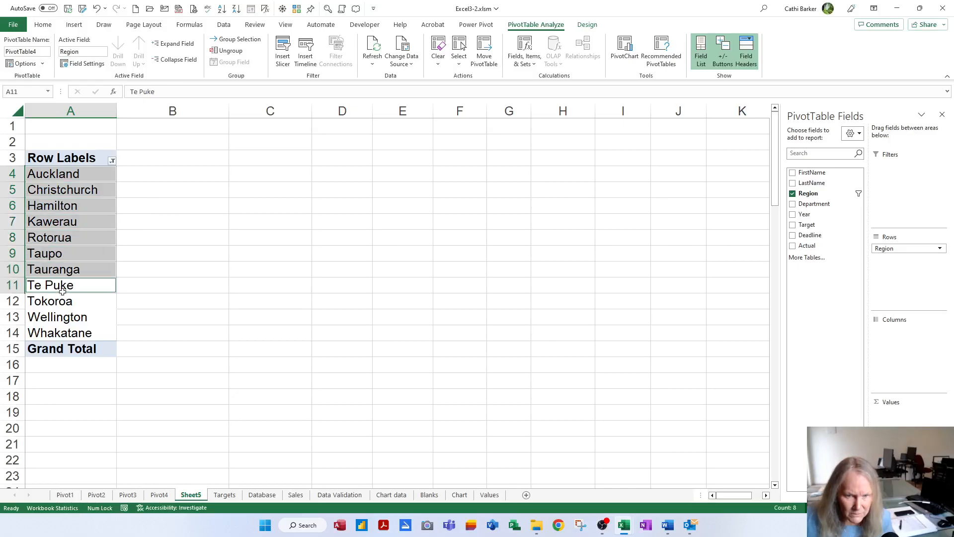
ctrl+click(58, 304)
ctrl+click(64, 317)
ctrl+click(56, 333)
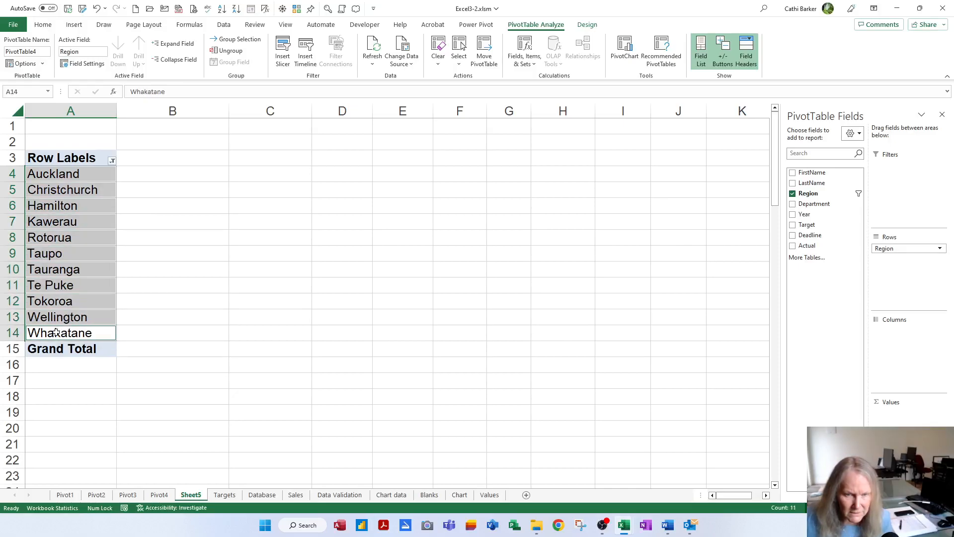
ctrl+click(68, 192)
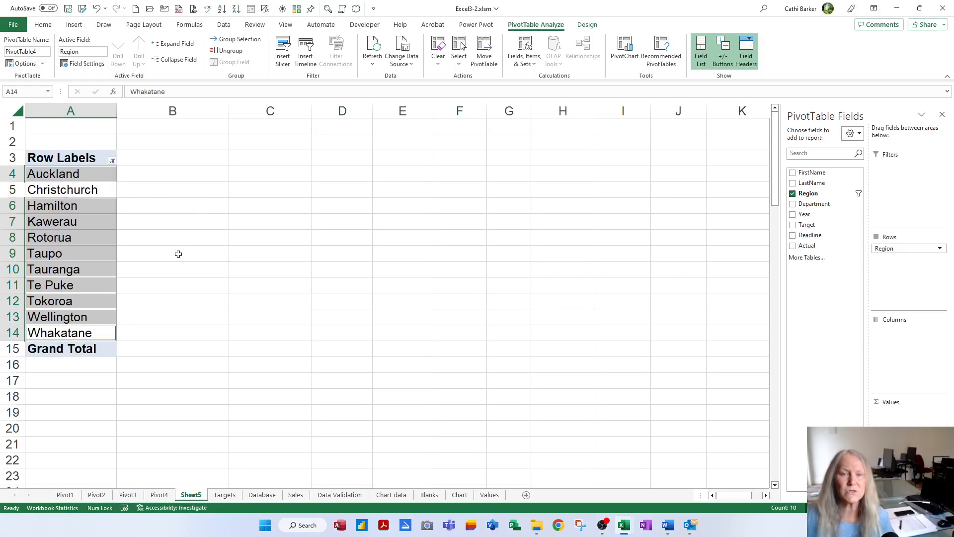
right_click(60, 241)
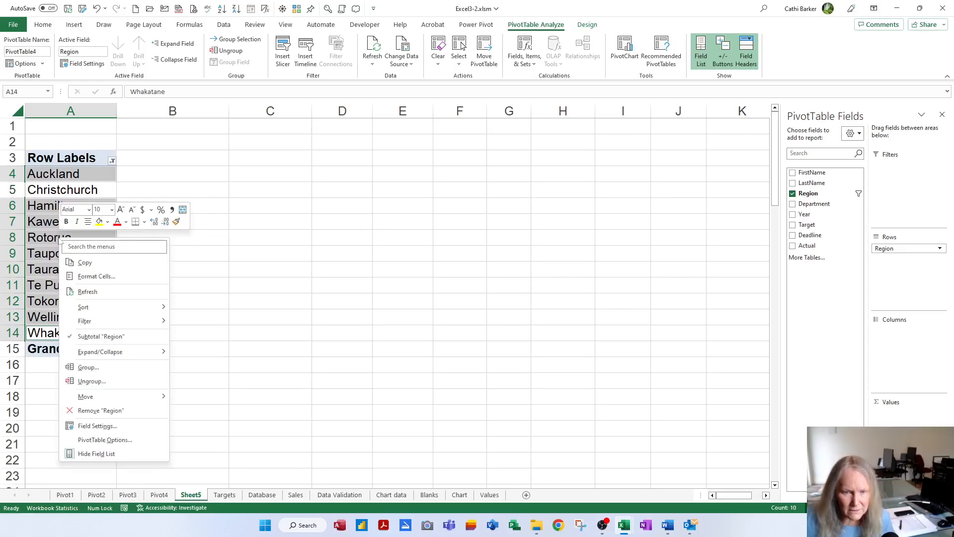
click(102, 367)
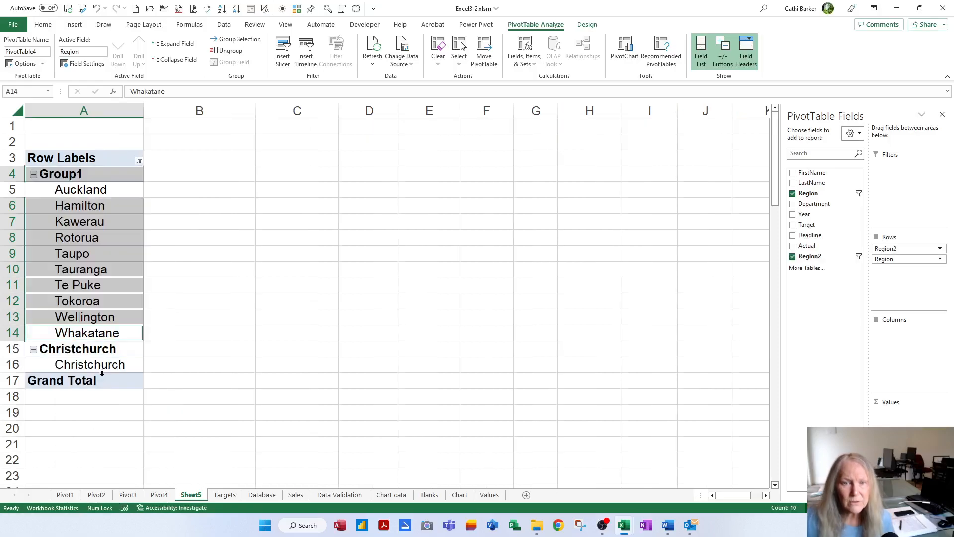
Rename the new region group as North Island.
click(75, 175)
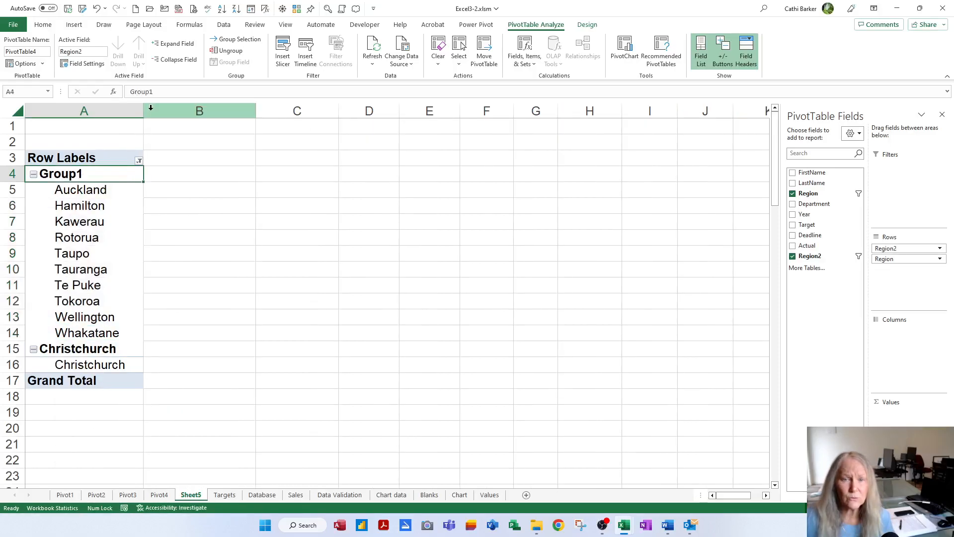
text(Nor)
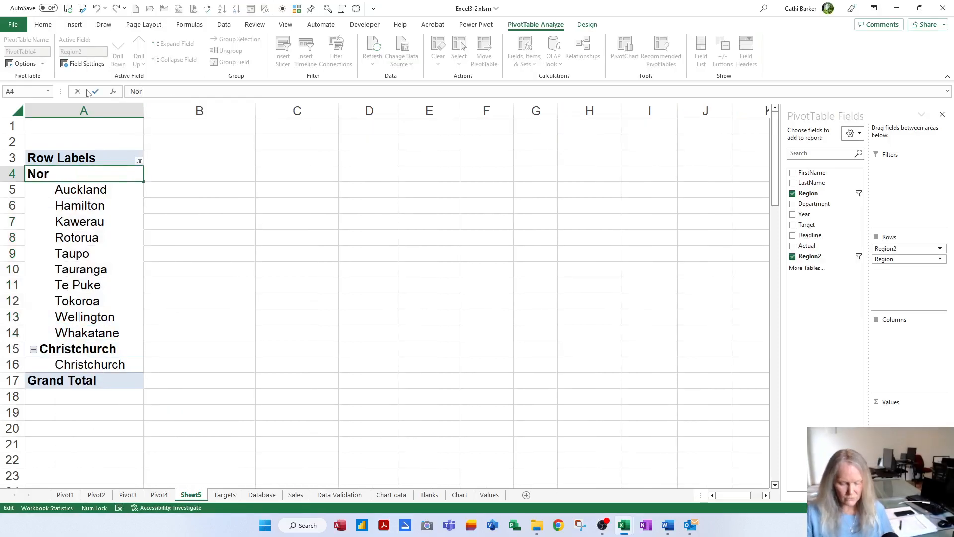
text(th Island)
key(Return)
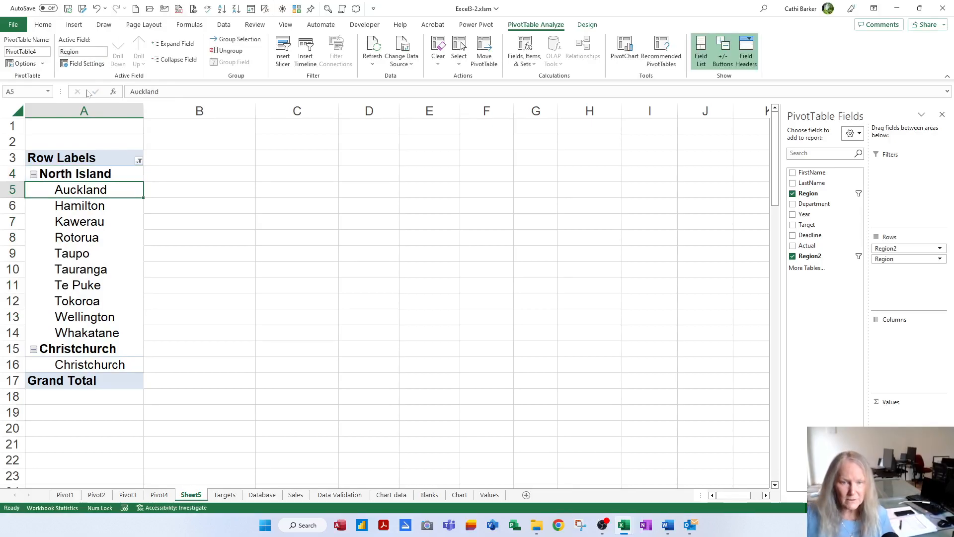
Try to group the single Christchurch region on its own.
click(92, 350)
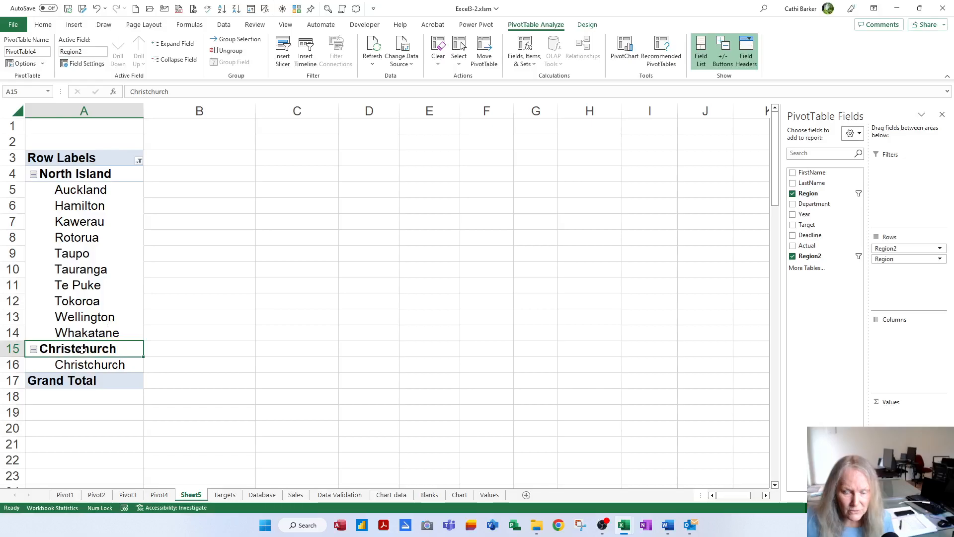
click(74, 366)
right_click(73, 365)
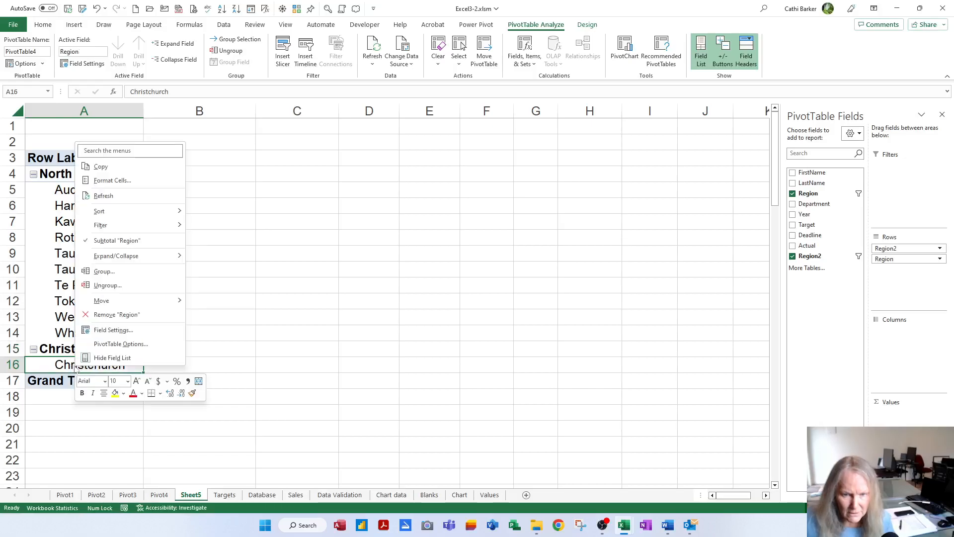
click(110, 273)
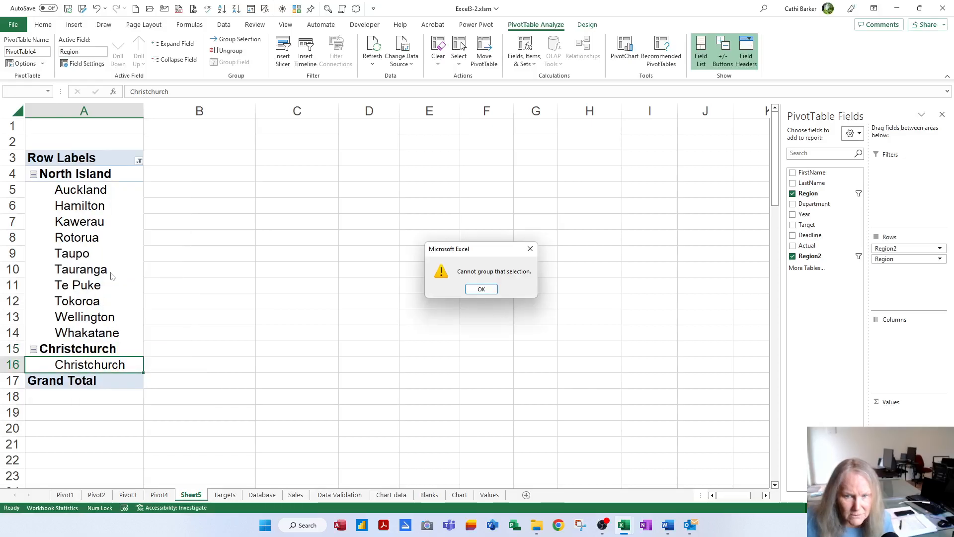
click(492, 290)
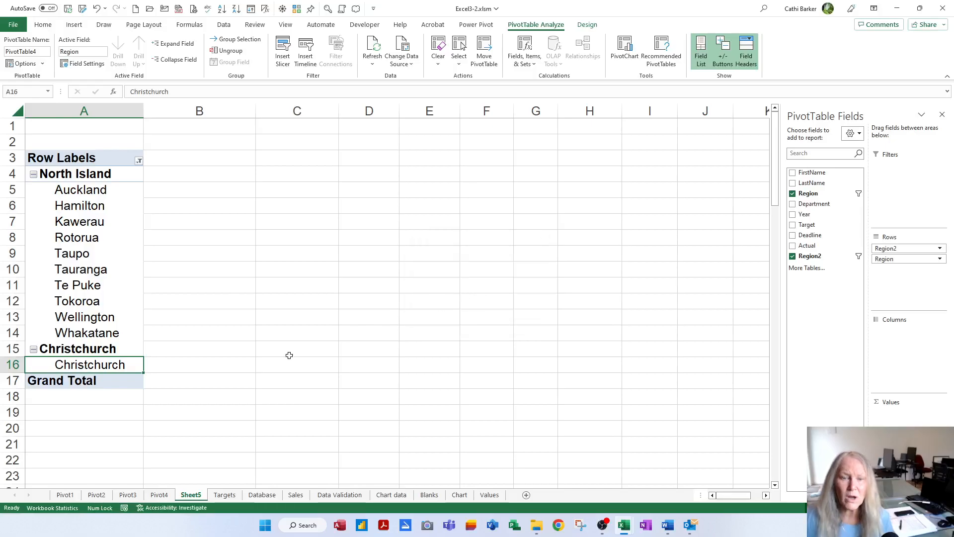
click(92, 348)
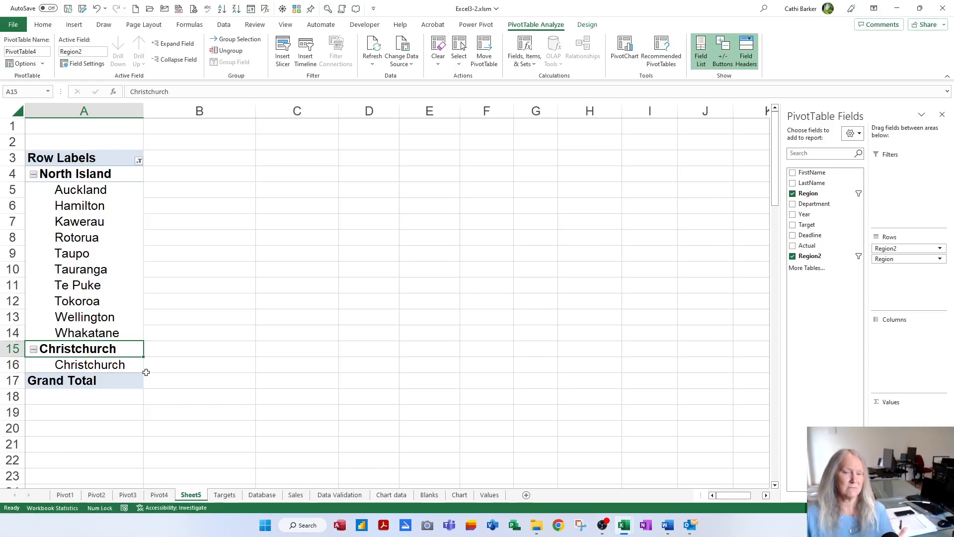
Collapse the Christchurch group and ungroup the North Island regions.
click(33, 349)
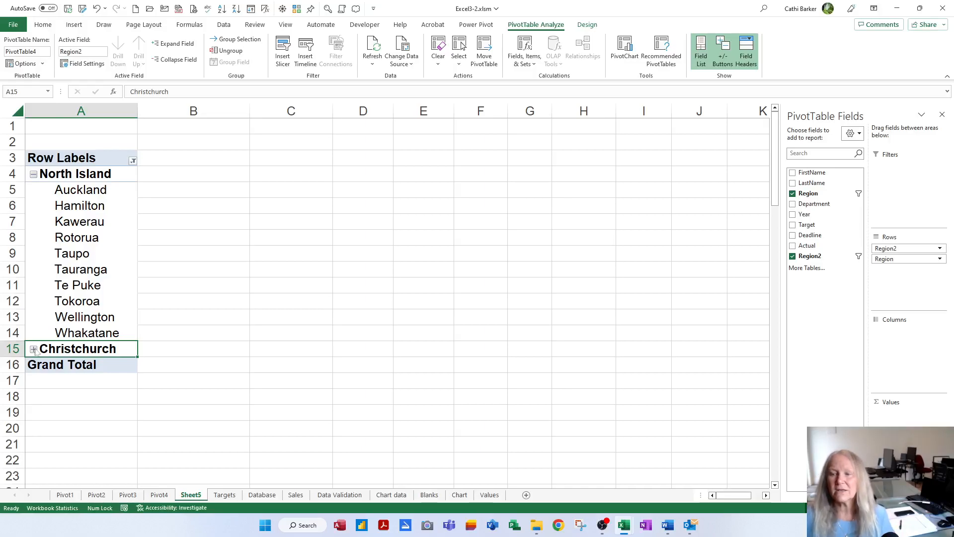
right_click(103, 174)
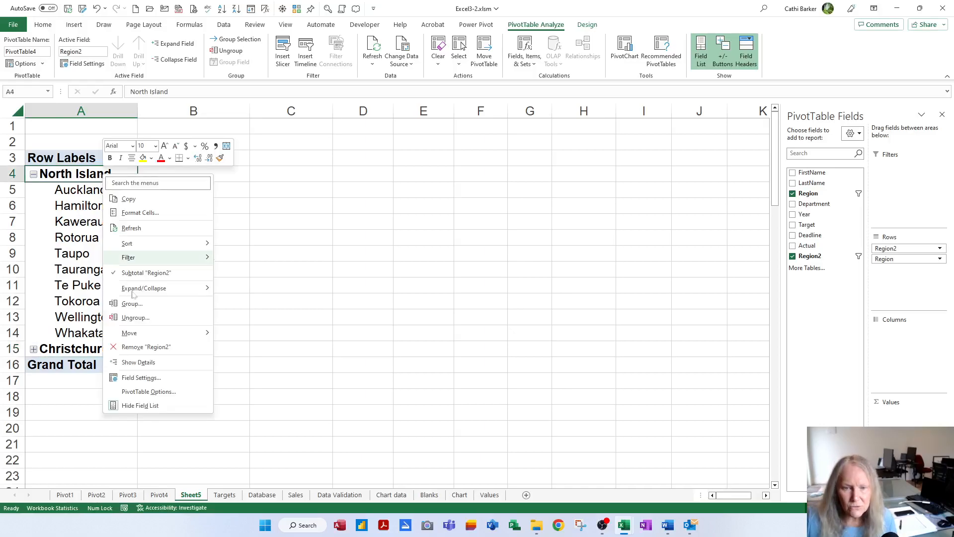
click(140, 317)
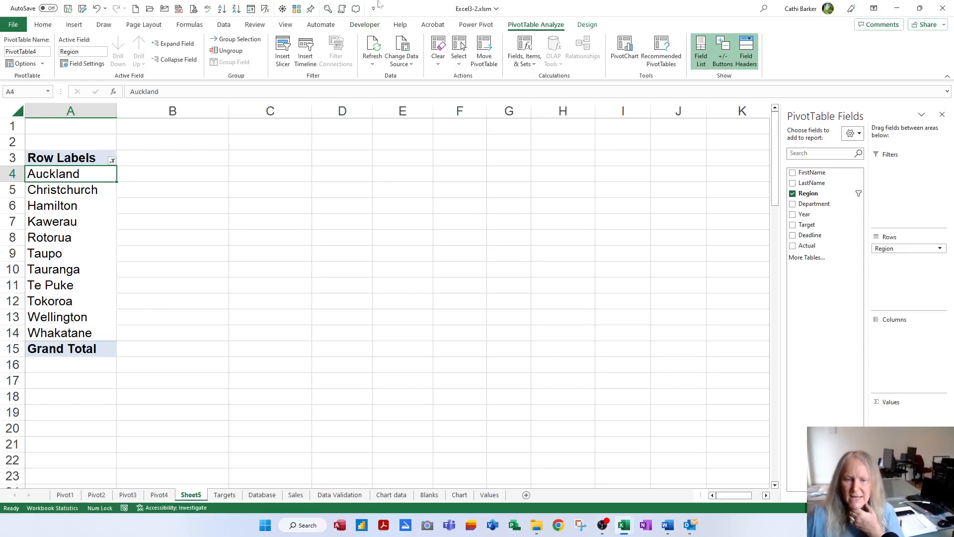
Rename the worksheet holding the region PivotTable as Pivot5.
double_click(198, 495)
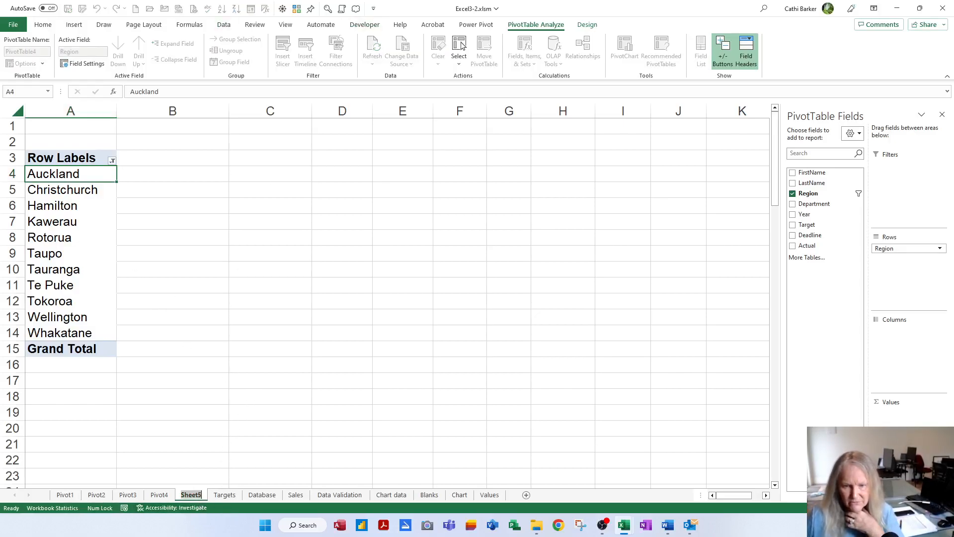
text(Pivot)
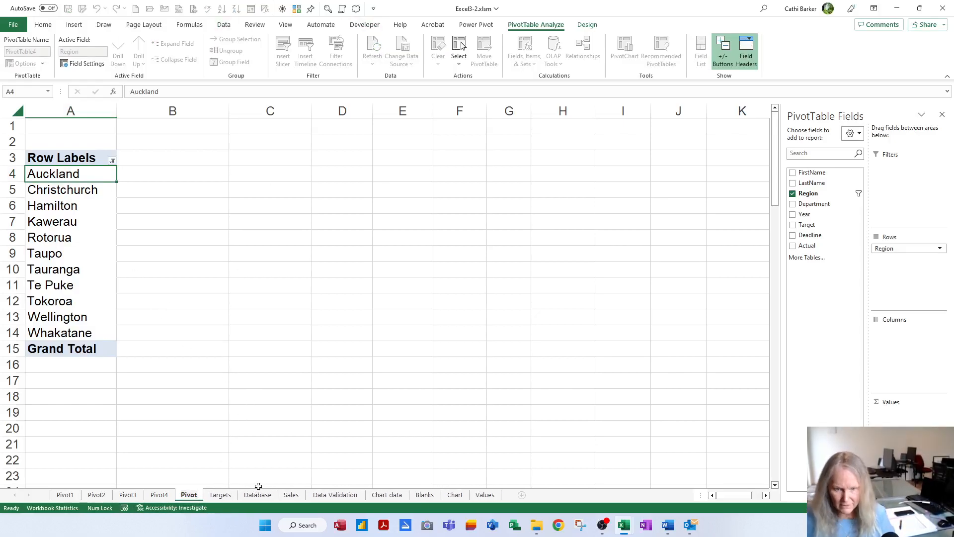
text(5)
key(Return)
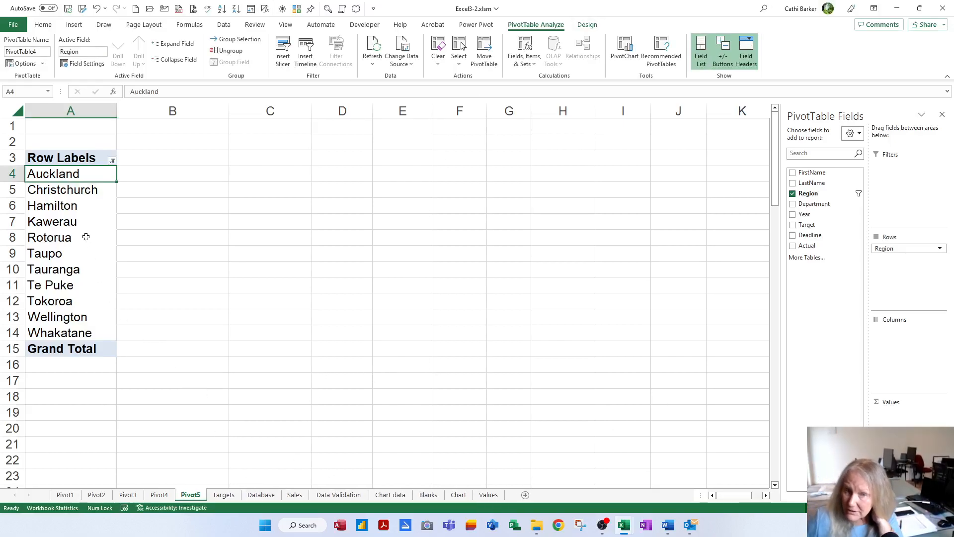
Sum the Actual field by region in the PivotTable and insert a 3-D pie PivotChart of it.
drag(806, 246, 914, 417)
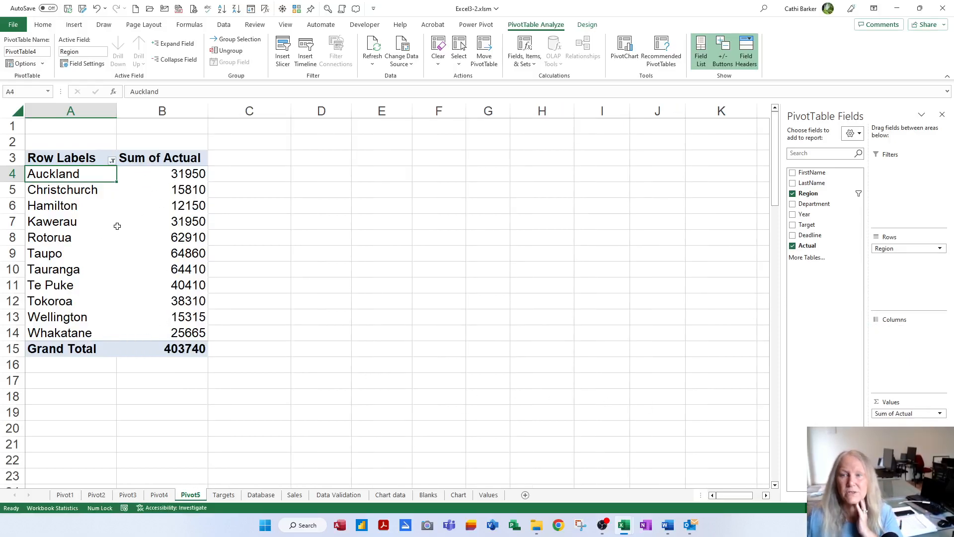
click(627, 48)
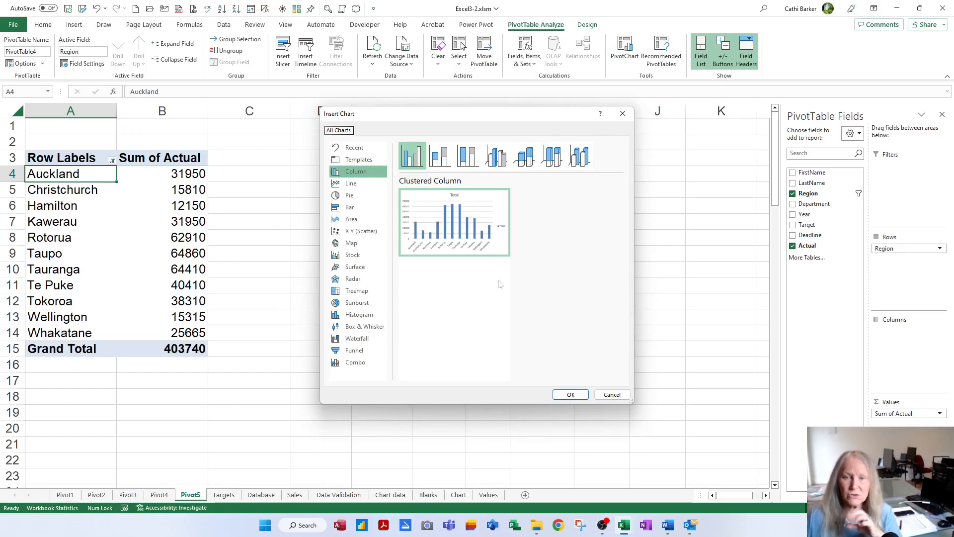
click(349, 195)
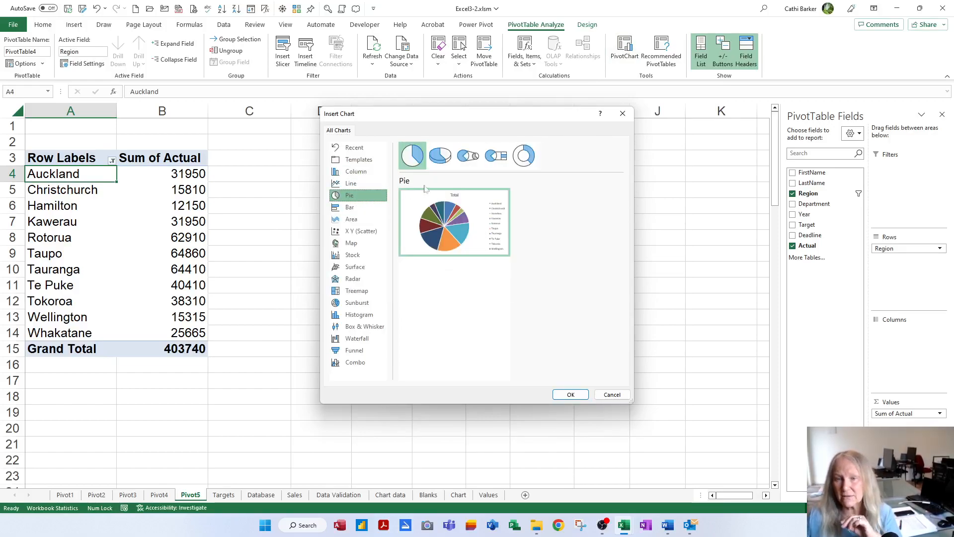
click(440, 155)
click(571, 394)
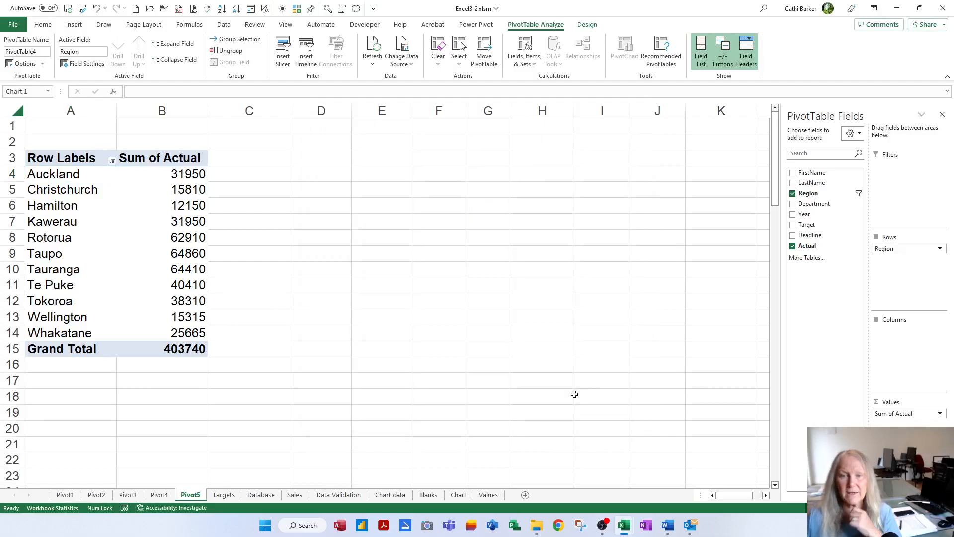
Place the pie chart beside the PivotTable near the top of the sheet and widen it to about 13.9 cm.
drag(491, 217, 544, 187)
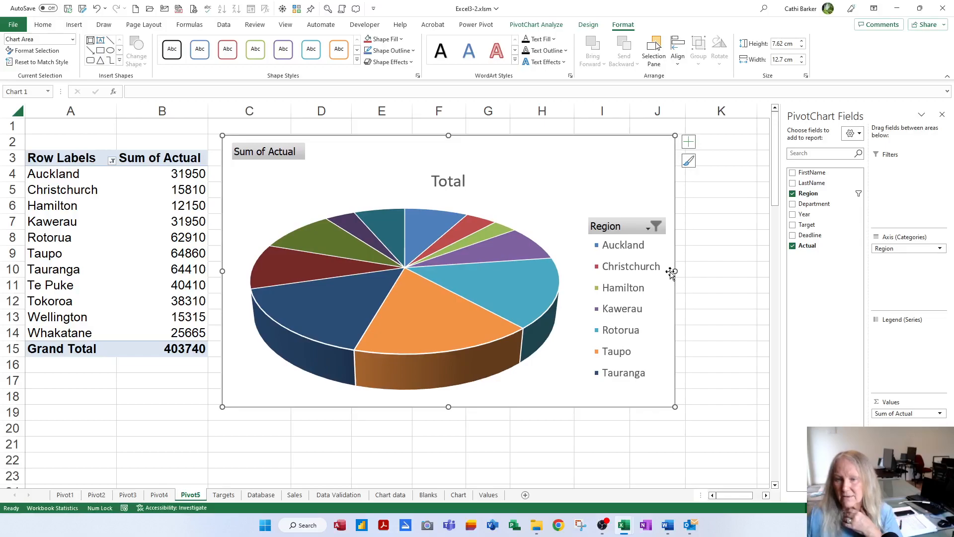
drag(675, 271, 717, 271)
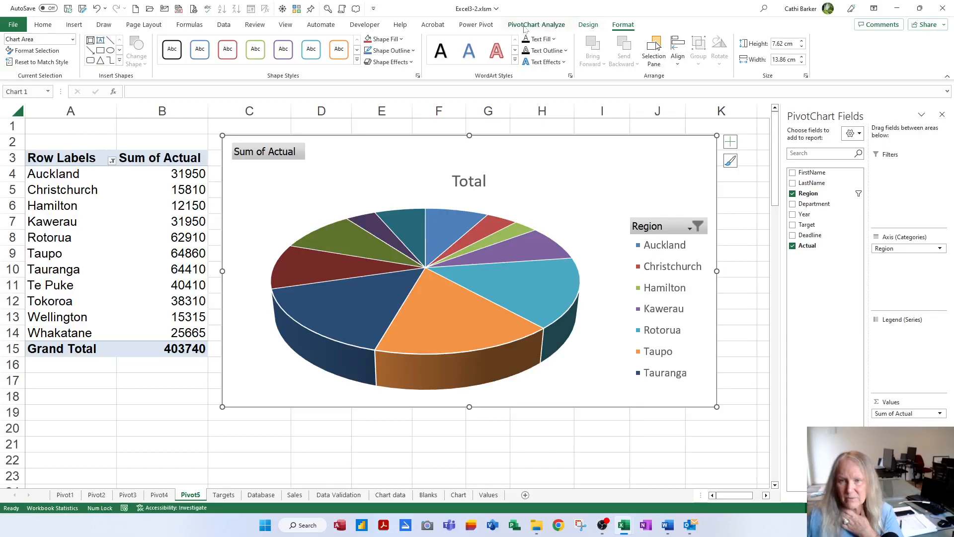
Apply the quick layout labelling each slice with its region name and percentage, without a legend, and extend the chart down to about row 23.
click(589, 26)
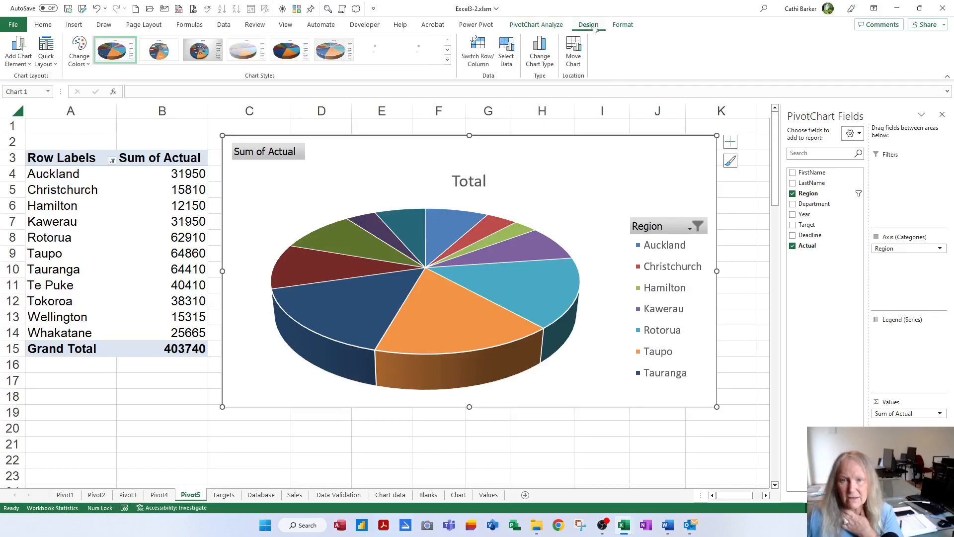
click(45, 65)
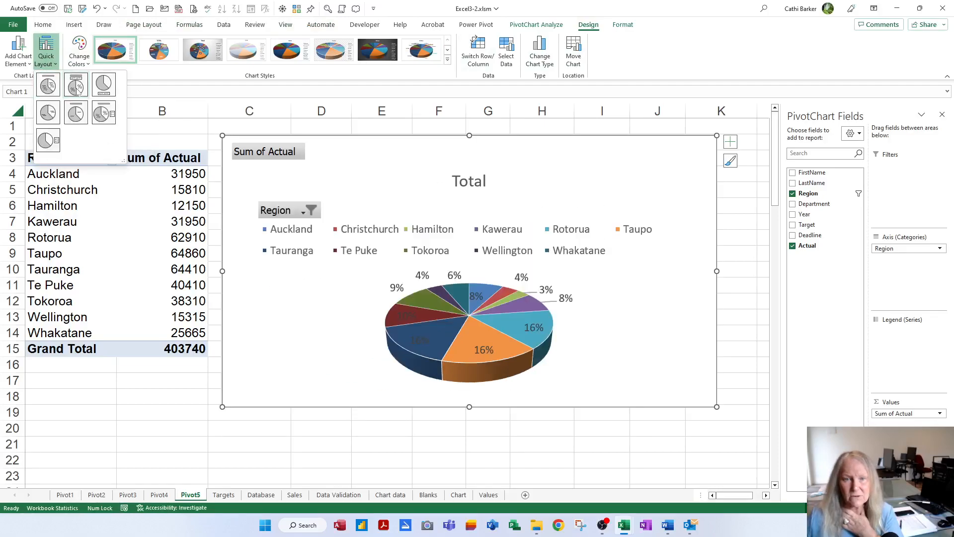
click(51, 92)
drag(469, 406, 464, 479)
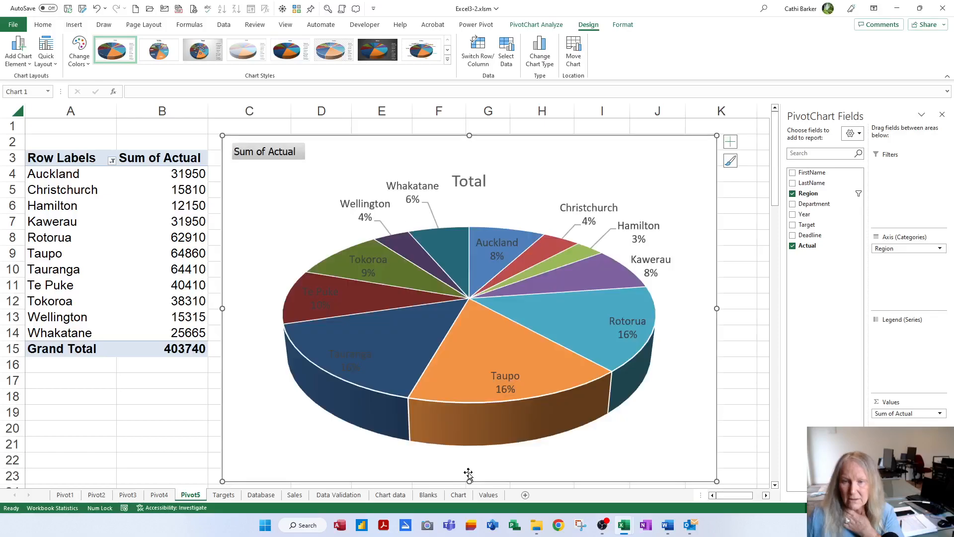
Recolour the pie with the second colorful palette and apply the eighth chart style, with bold coloured labels outside the slices.
click(75, 64)
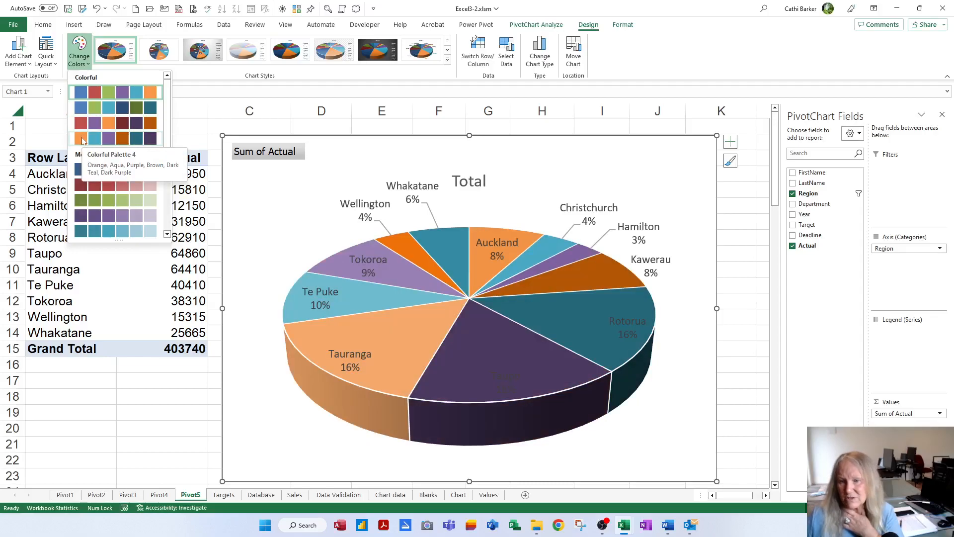
click(90, 111)
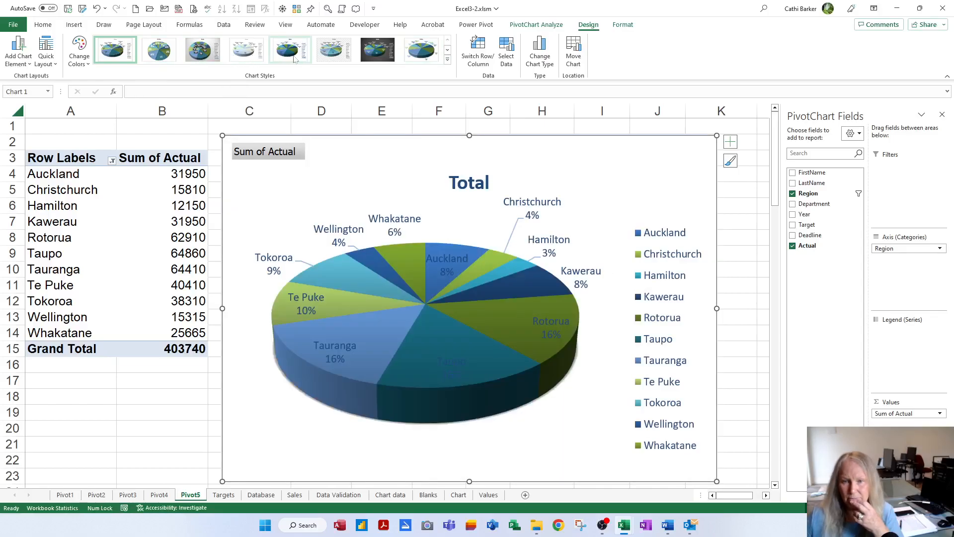
click(432, 59)
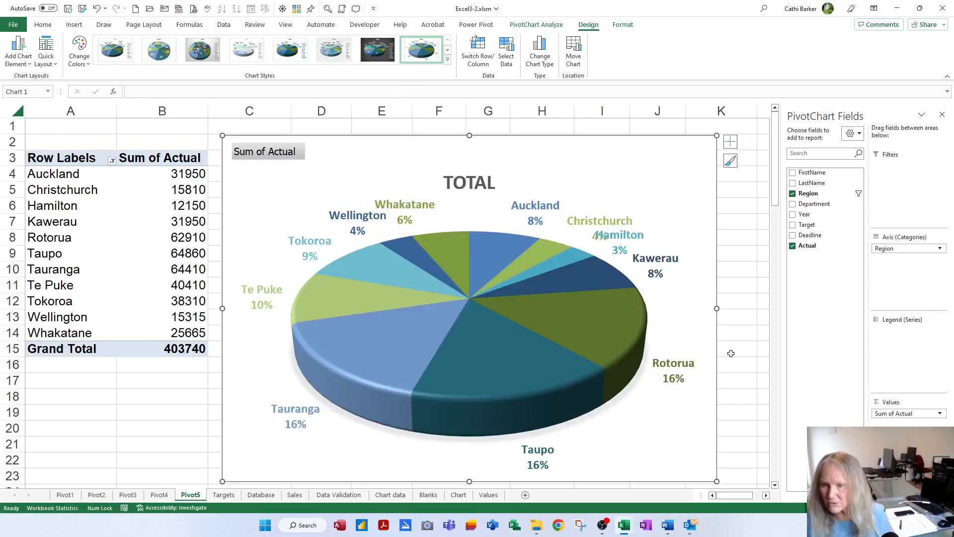
Enlarge the pie chart to span about columns C to N and reach down to row 25.
scroll(731, 353, down, 3)
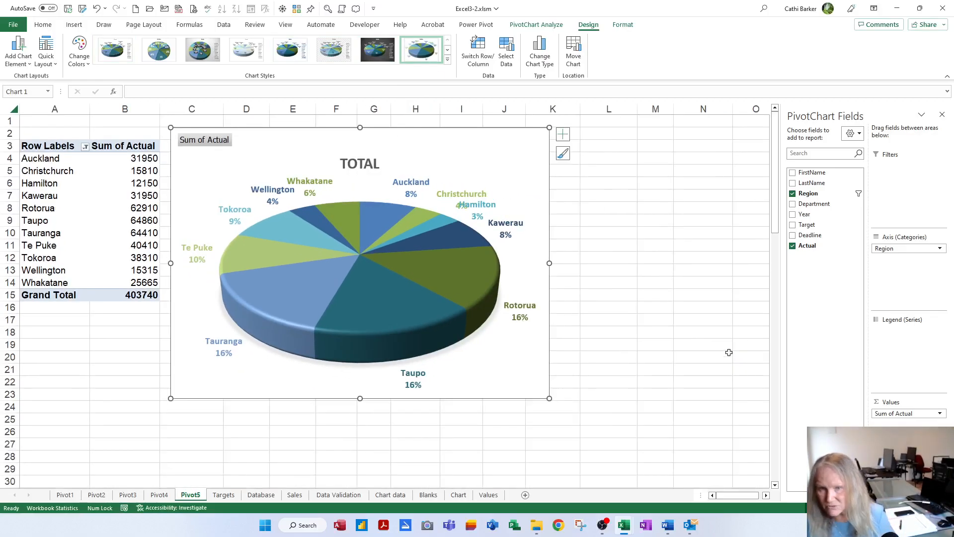
scroll(729, 352, down, 2)
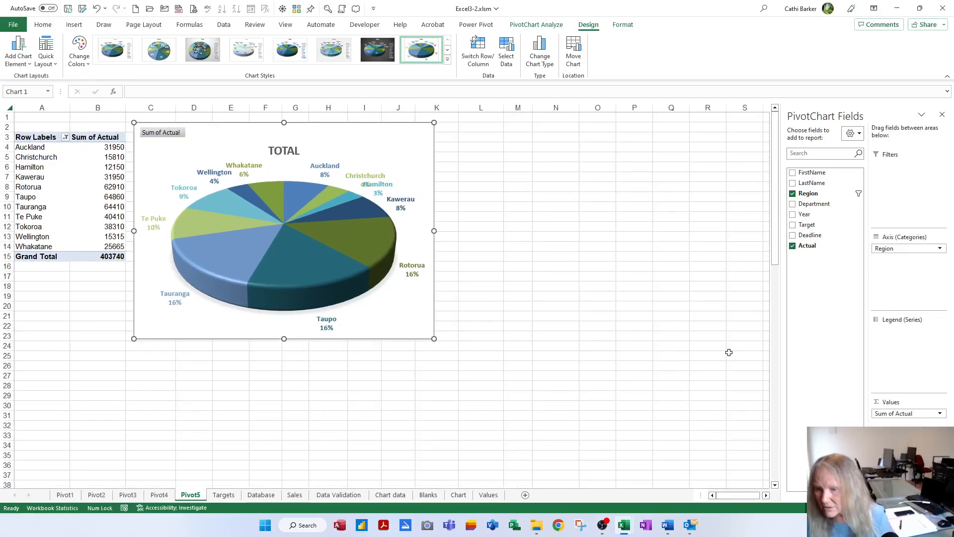
scroll(729, 352, down, 1)
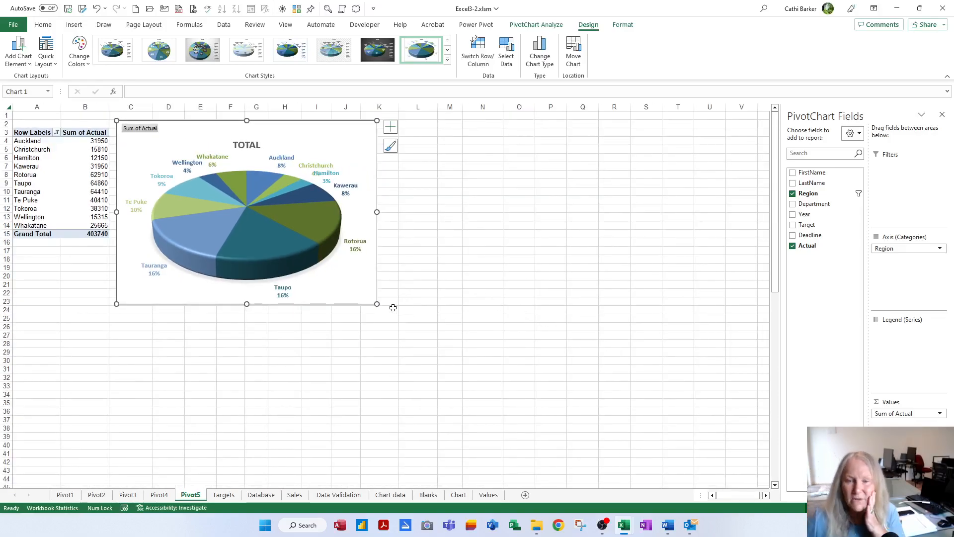
drag(375, 303, 502, 296)
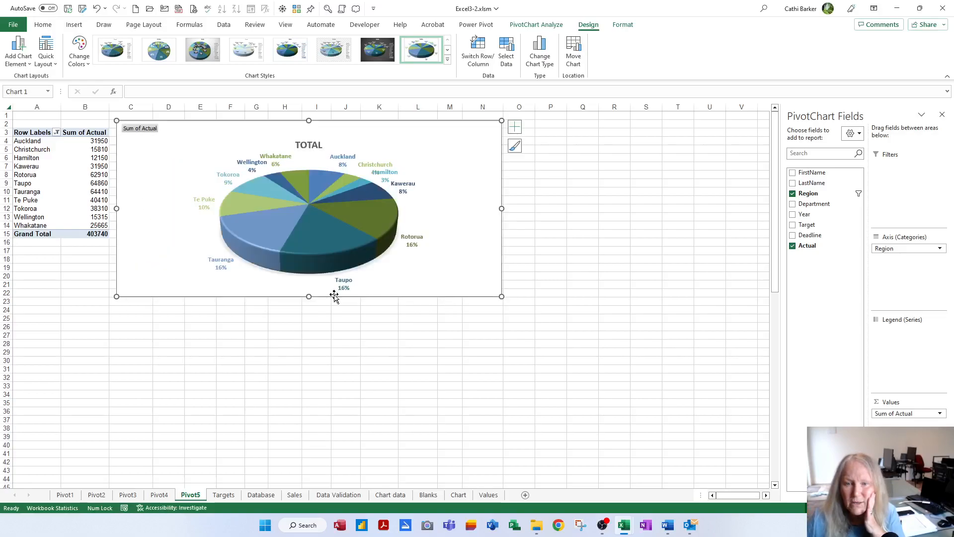
drag(309, 297, 309, 322)
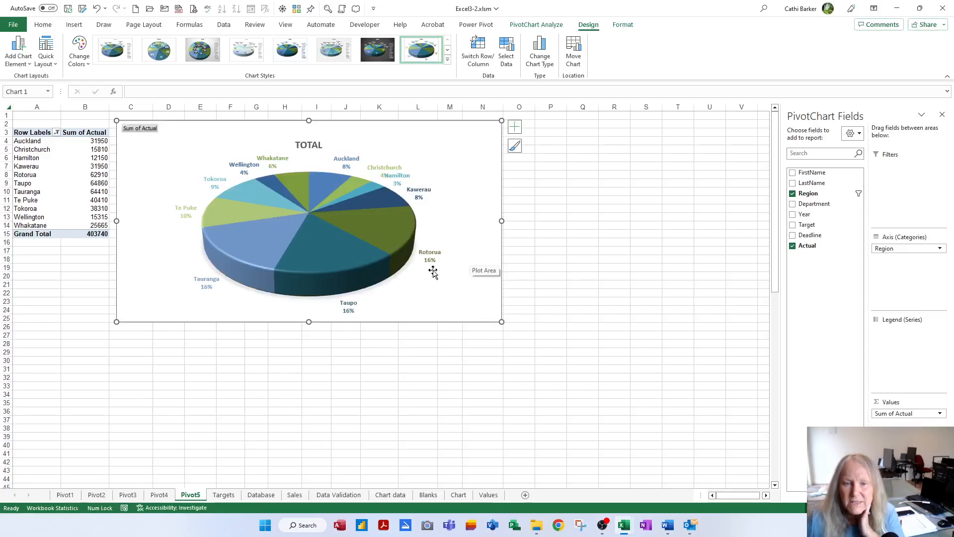
Pull the Taupo slice out of the pie, leaving the other slices together.
mouse_move(320, 270)
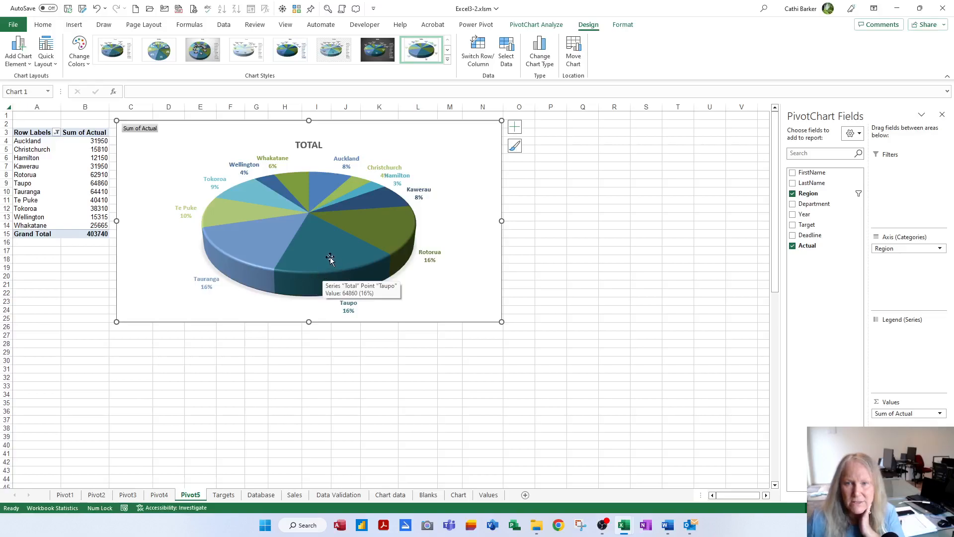
click(329, 257)
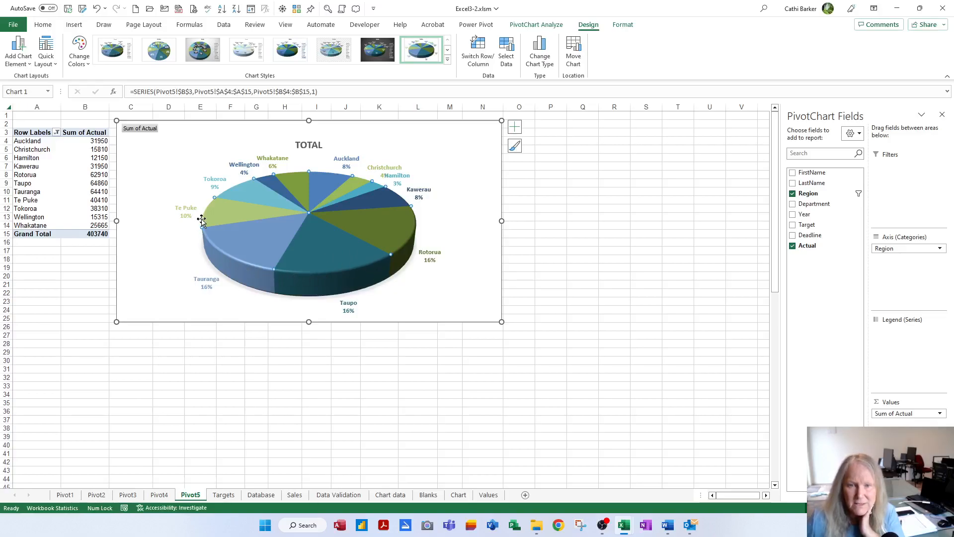
mouse_move(318, 265)
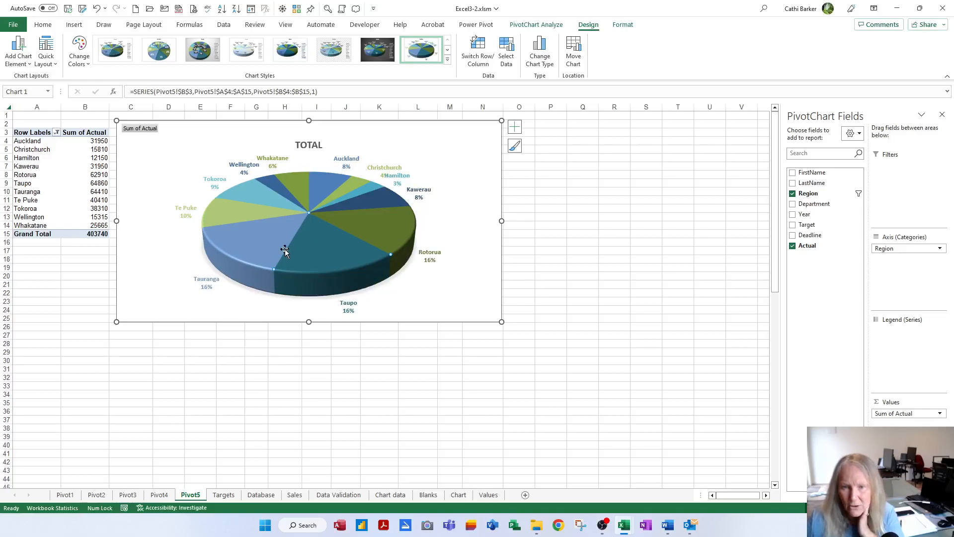
drag(330, 255, 331, 275)
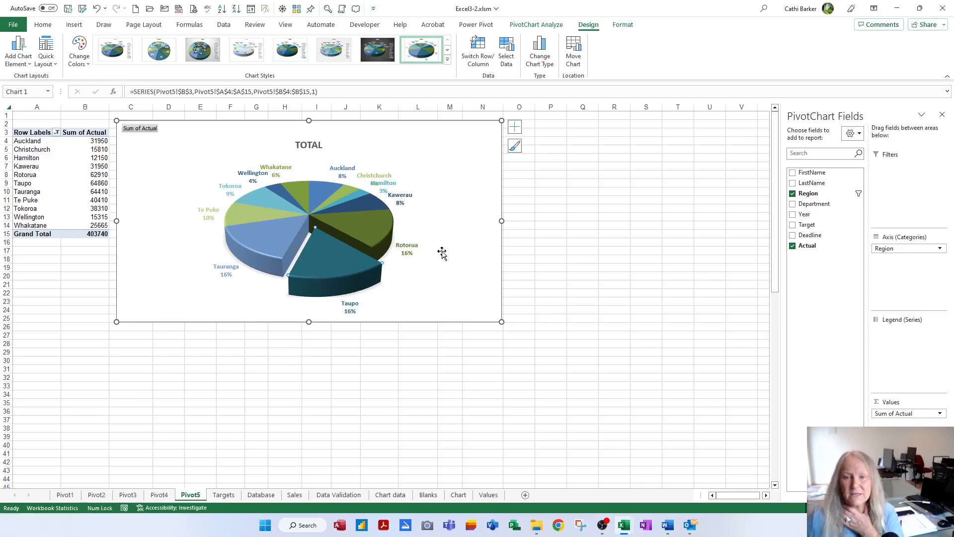
Resize the chart to span about columns C to M and extend down to about row 38.
drag(309, 322, 309, 391)
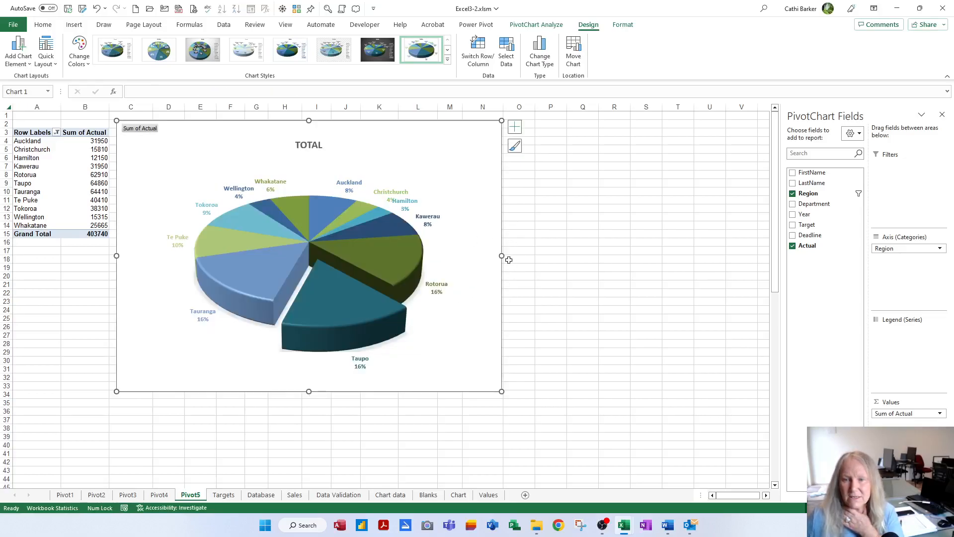
drag(501, 255, 459, 256)
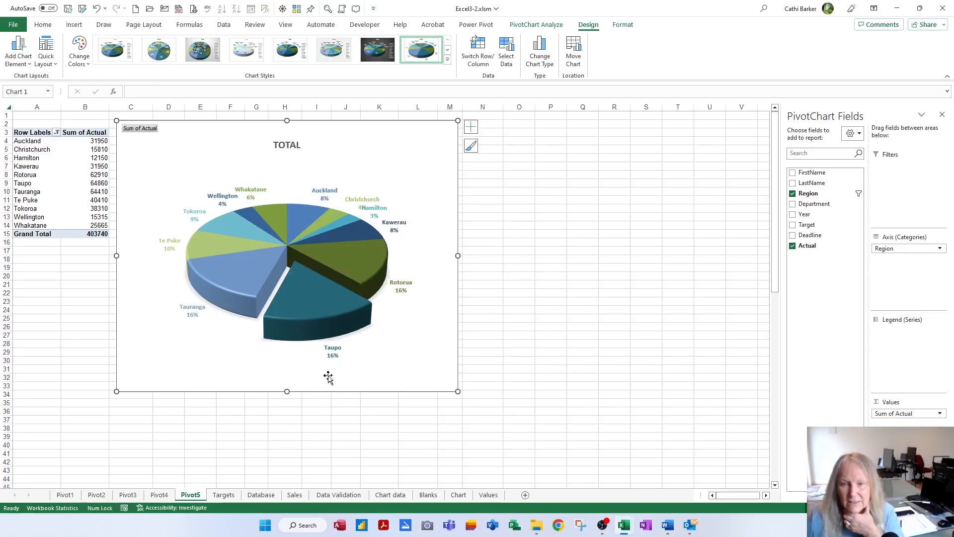
drag(287, 393, 304, 430)
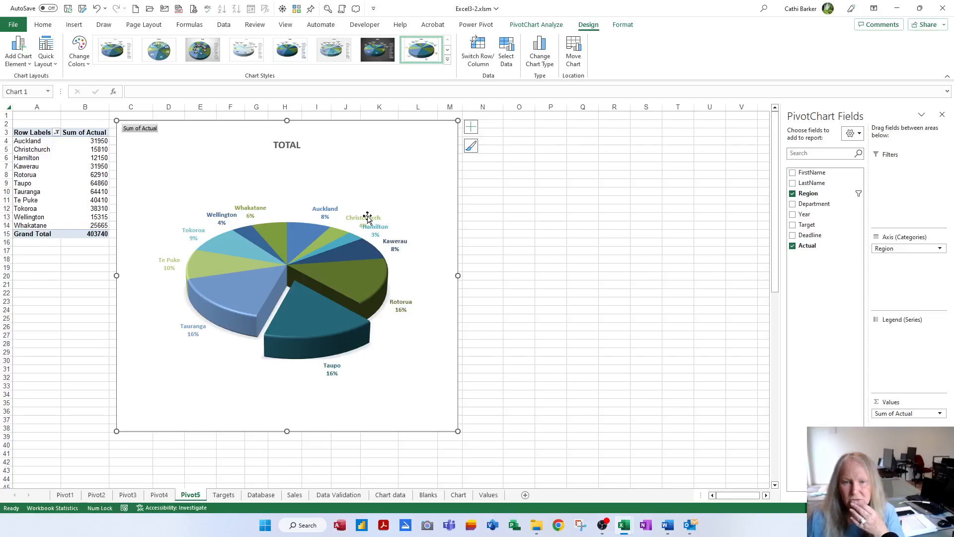
Add the value to the pie's data labels alongside the category name and percentage.
click(472, 127)
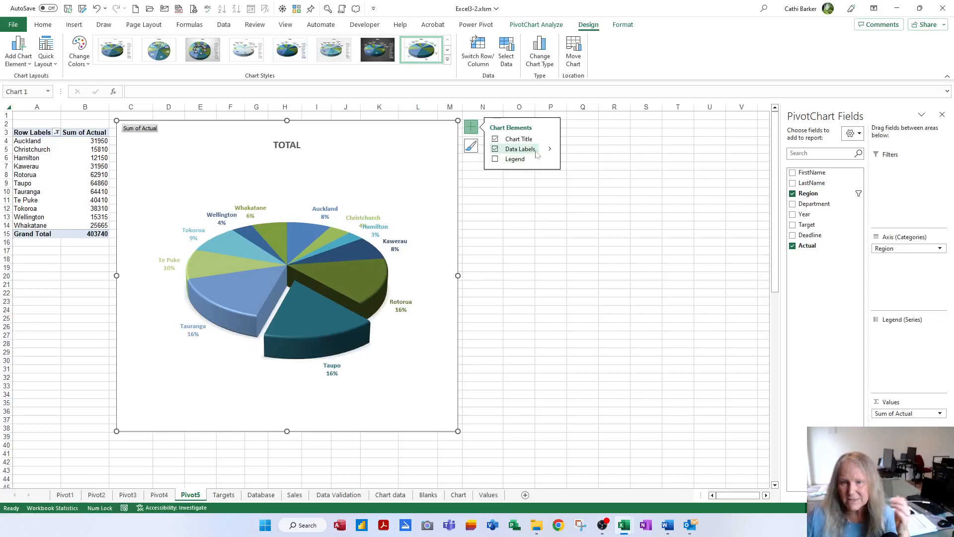
click(550, 151)
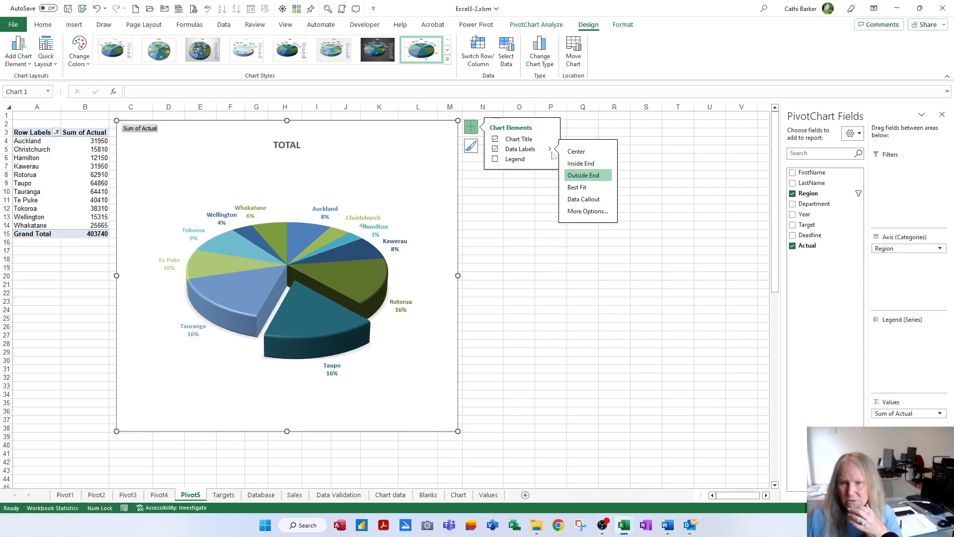
click(596, 211)
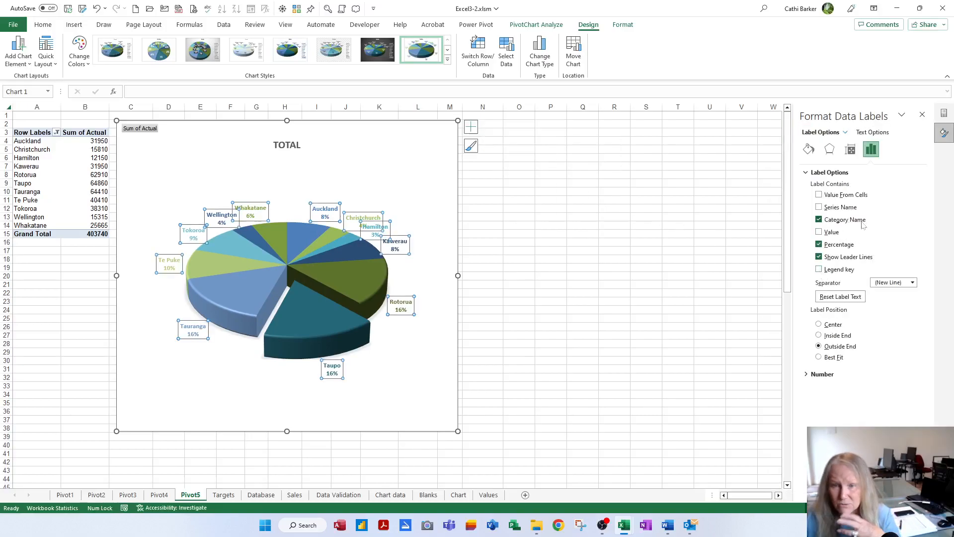
click(818, 232)
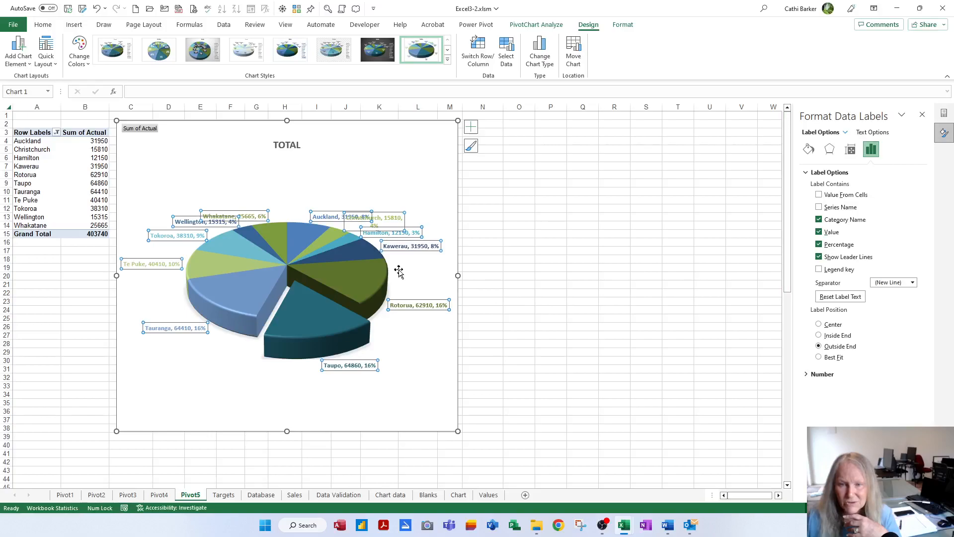
Shorten the chart to end at about row 32 and enlarge its plot area to nearly fill the space below the title.
click(428, 349)
drag(287, 431, 287, 382)
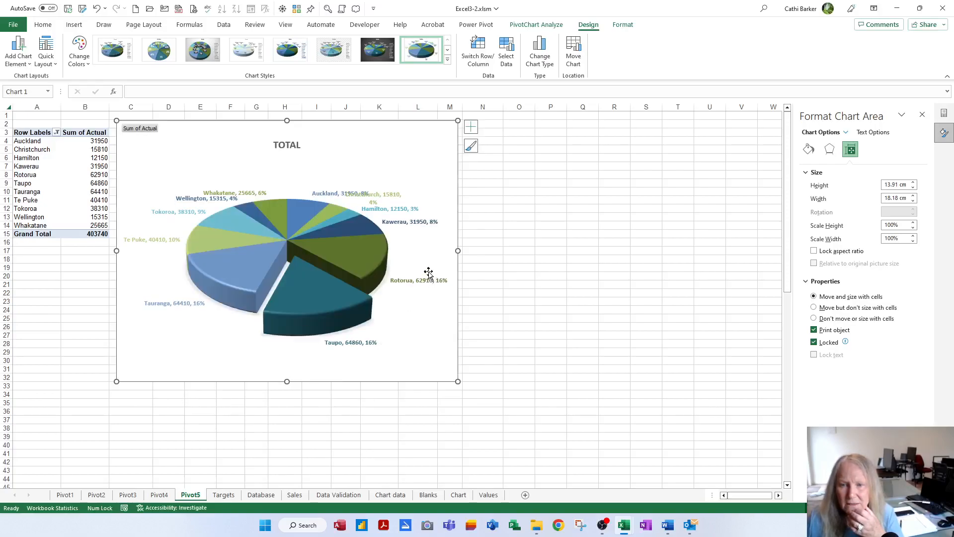
click(413, 259)
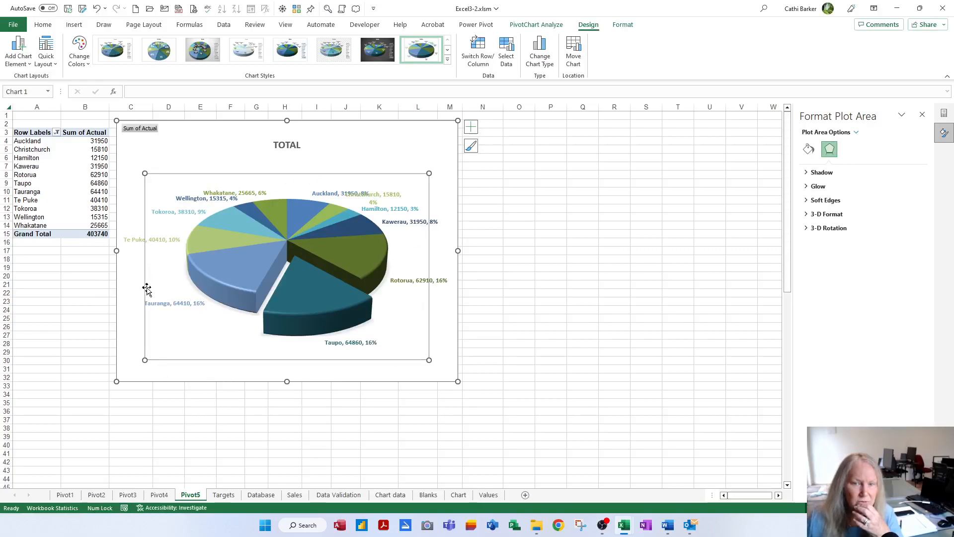
drag(144, 360, 121, 375)
drag(429, 173, 443, 156)
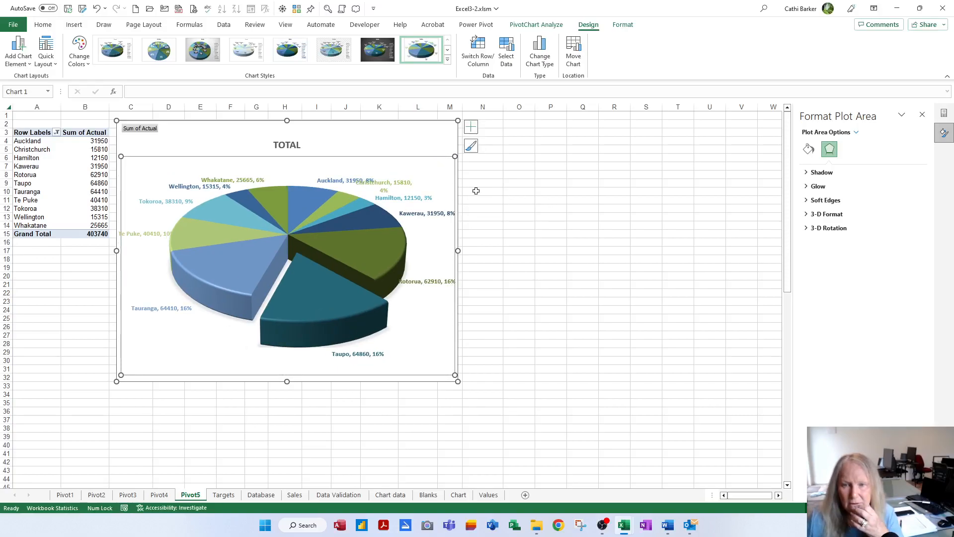
click(494, 202)
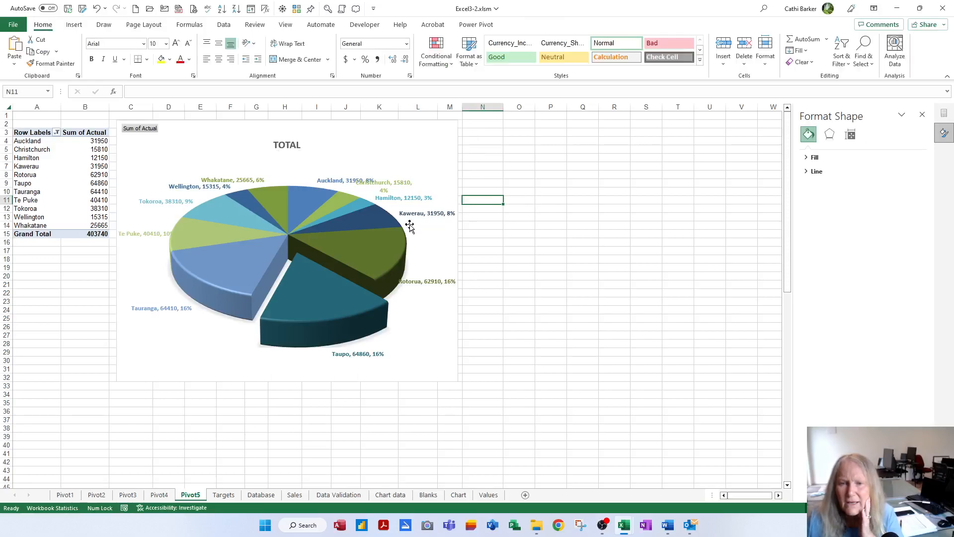
Widen the pie chart so its right edge reaches the end of about column N.
click(434, 169)
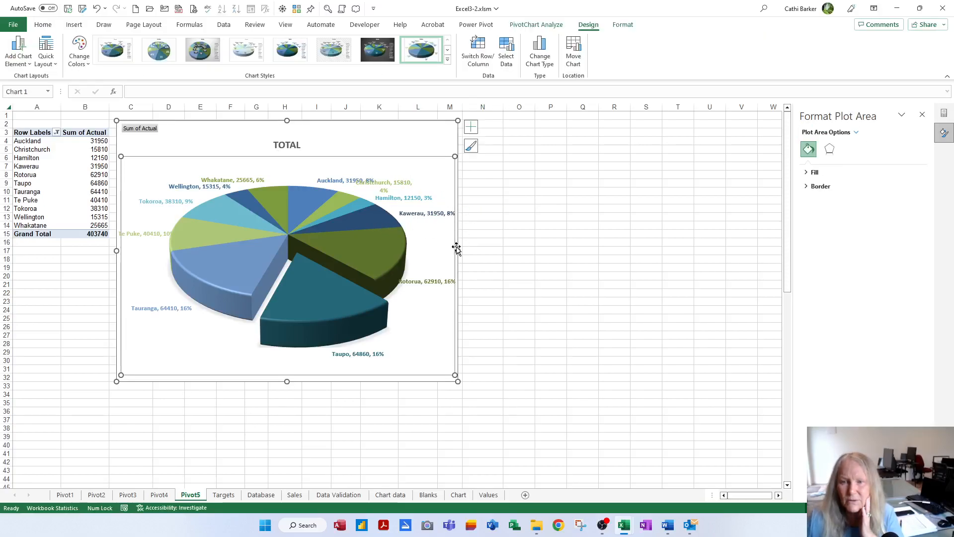
drag(457, 250, 490, 251)
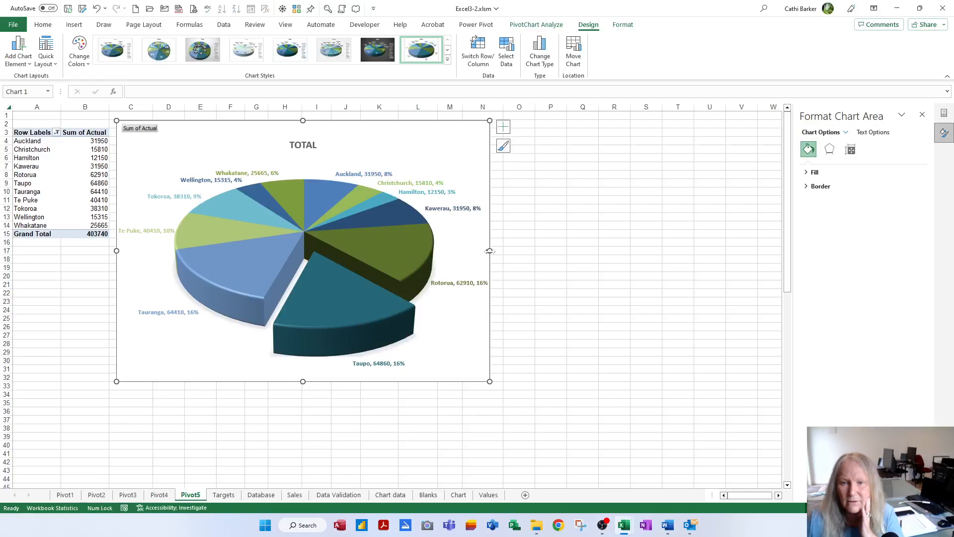
click(593, 232)
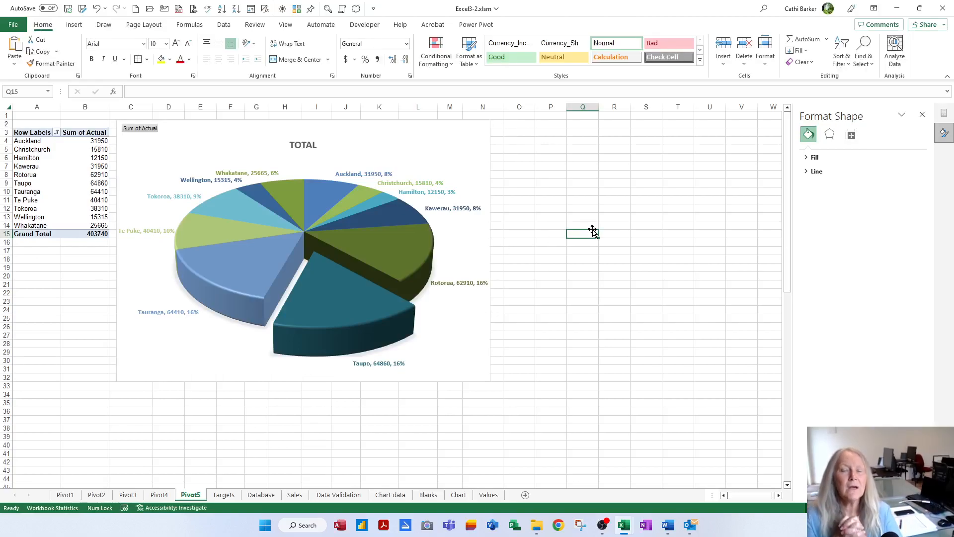
click(442, 147)
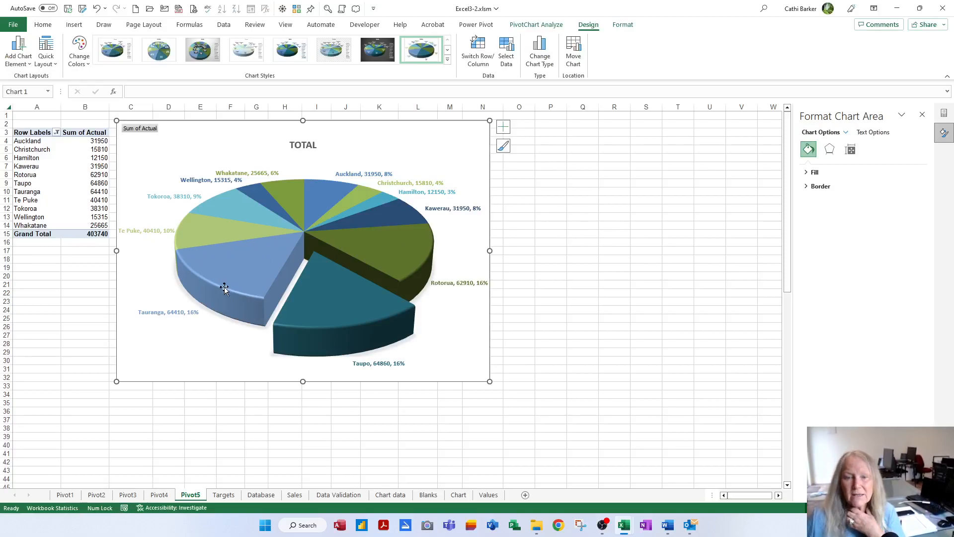
click(312, 293)
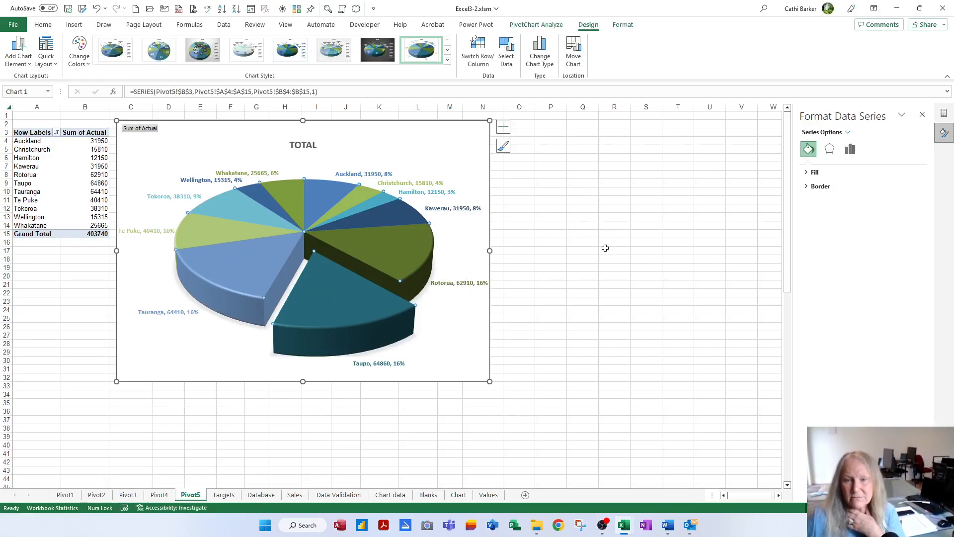
Filter the PivotTable's row labels to show only Auckland, Christchurch and Hamilton.
click(22, 199)
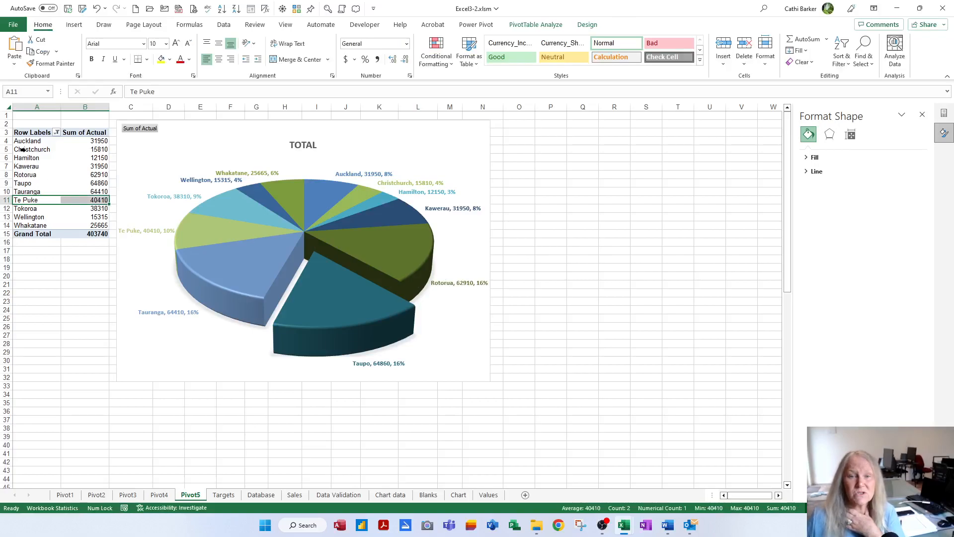
click(54, 141)
click(57, 132)
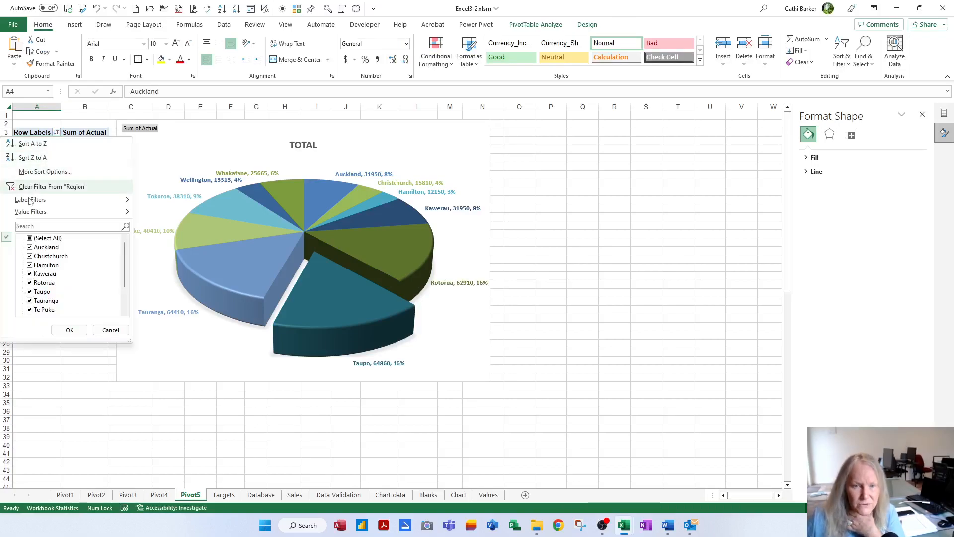
click(30, 238)
click(29, 247)
click(30, 265)
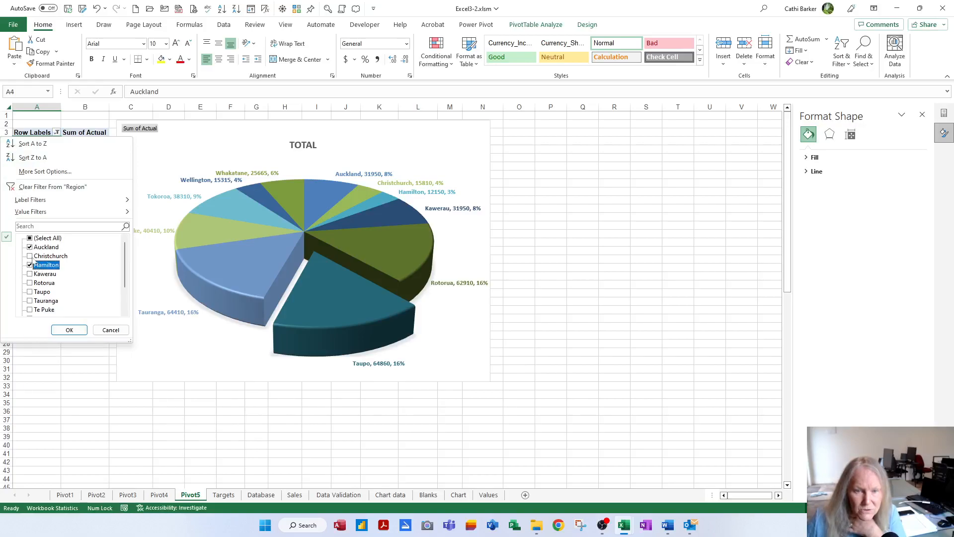
click(69, 331)
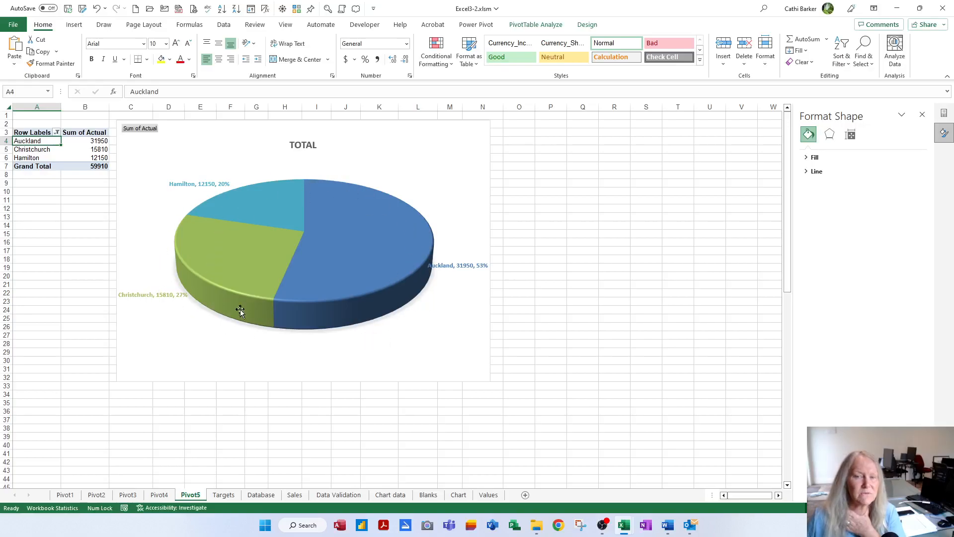
Clear the Region filter from the row labels and exclude only the blank item.
click(58, 133)
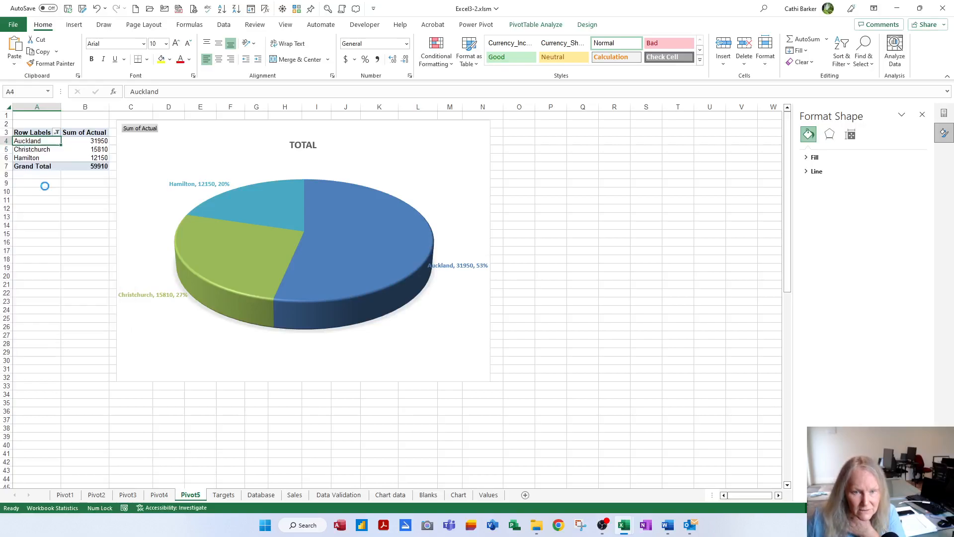
click(46, 188)
click(57, 133)
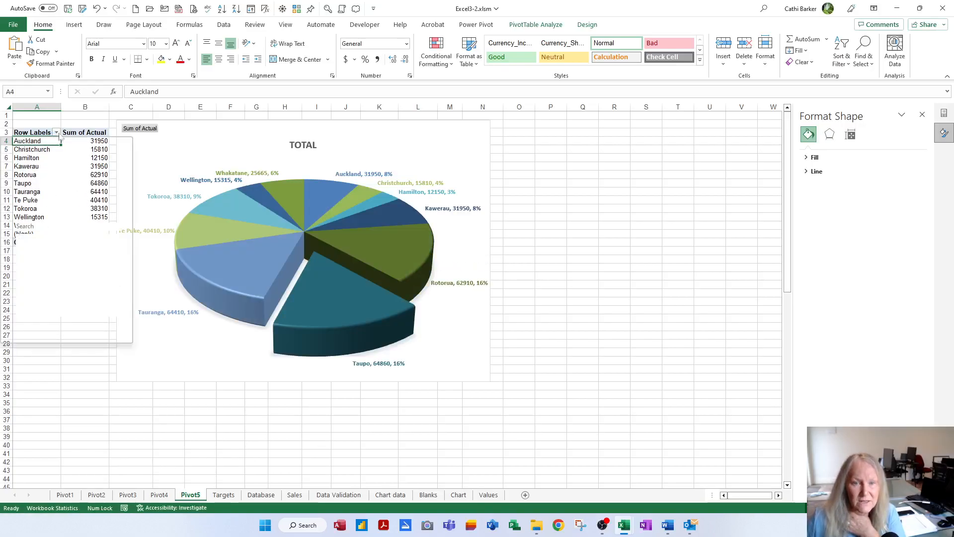
scroll(127, 255, down, 3)
click(30, 309)
click(69, 330)
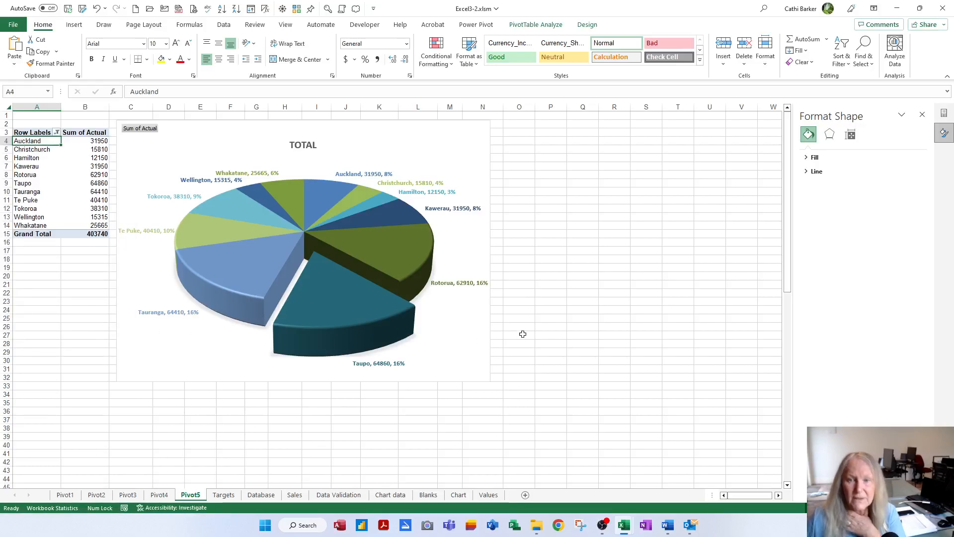
click(585, 251)
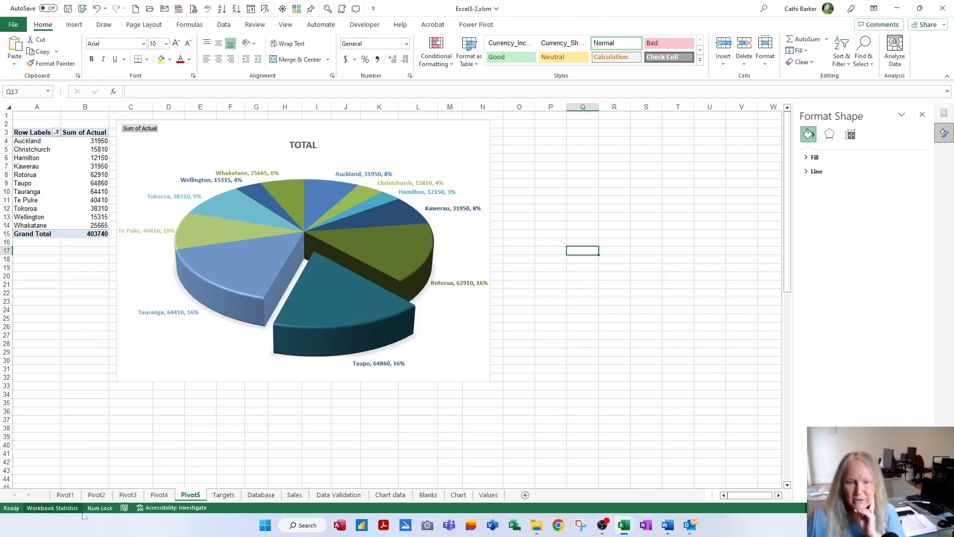
On the Pivot4 sheet, move the Region slicer to the right of the Department slicer and the Year slicer directly below Department.
click(159, 495)
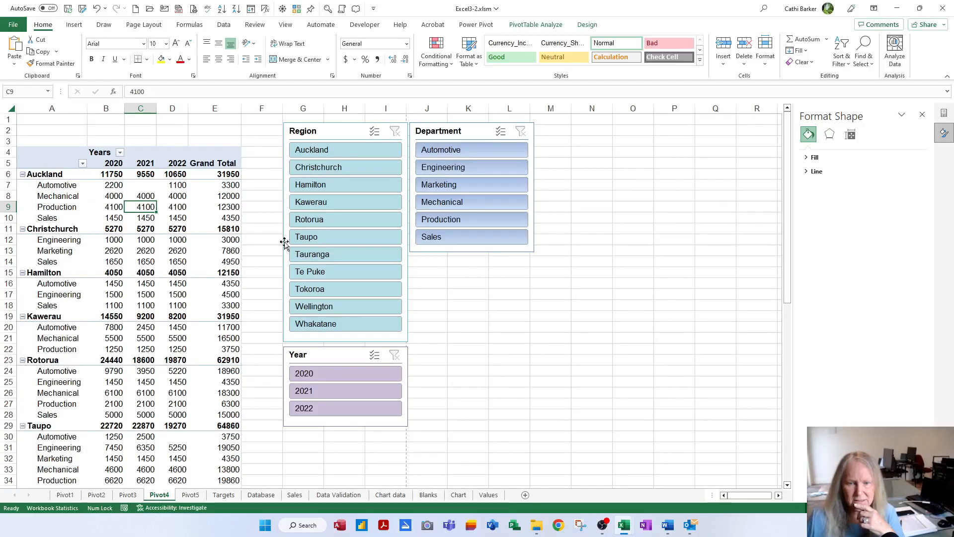
click(128, 496)
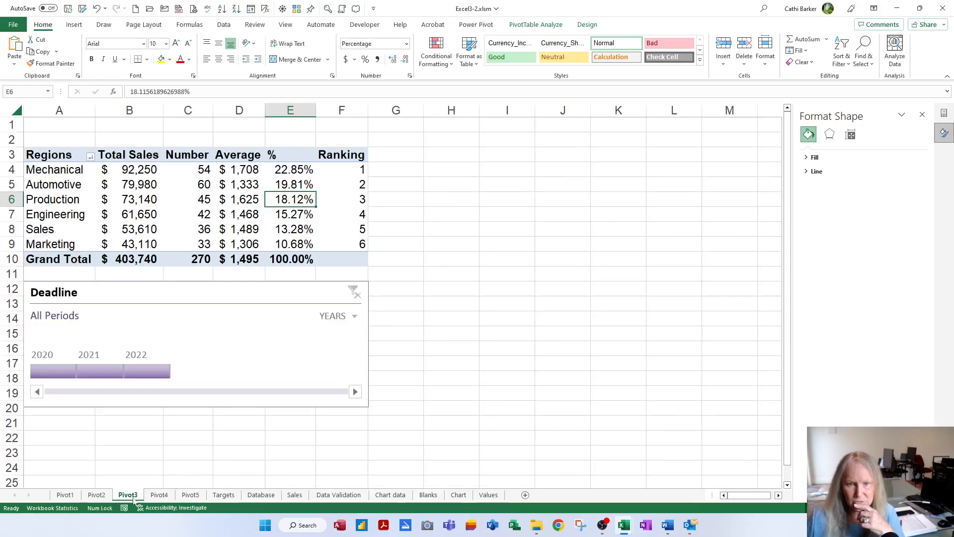
click(159, 496)
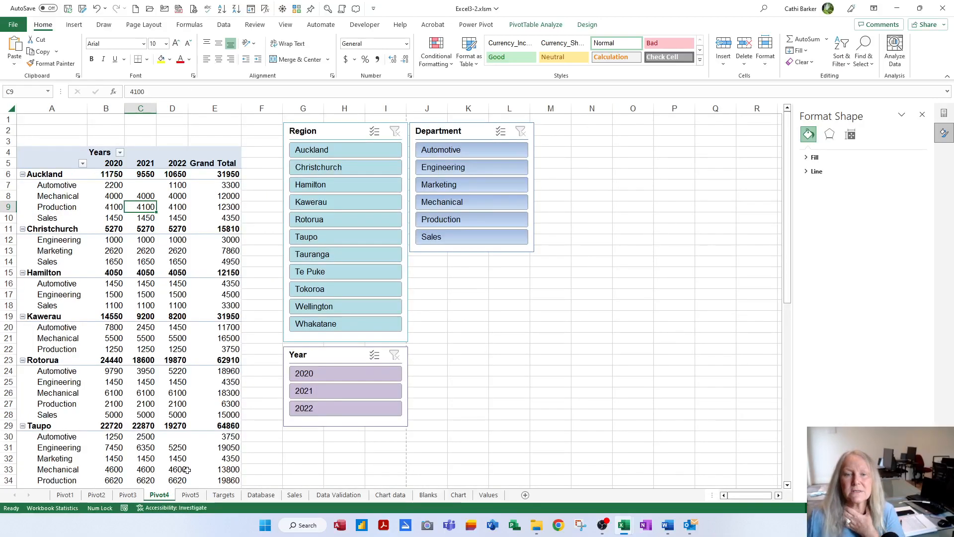
click(45, 197)
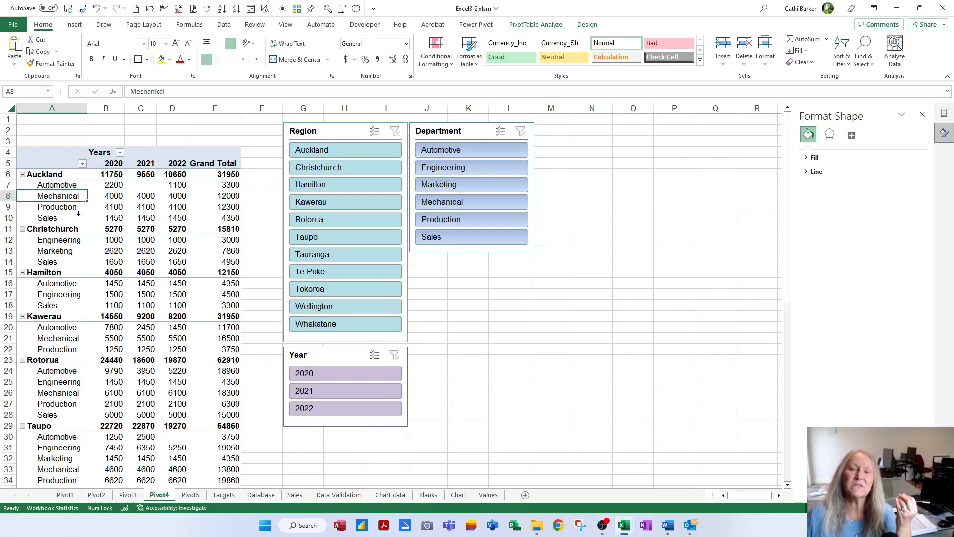
click(556, 26)
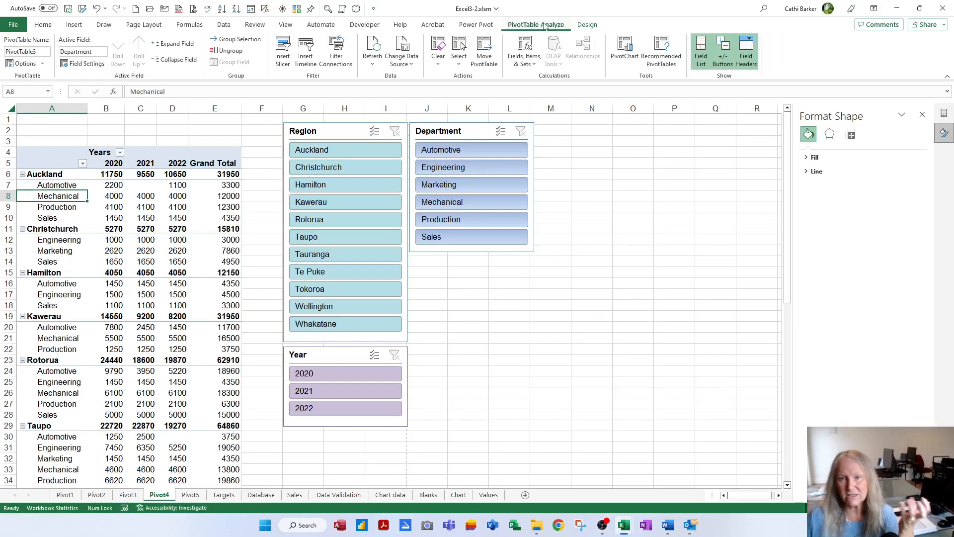
click(589, 25)
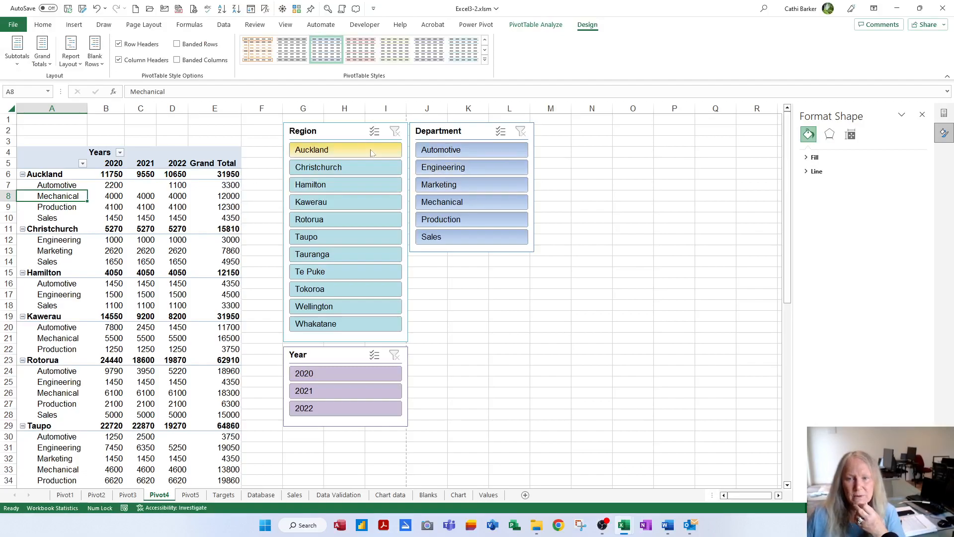
drag(356, 133, 611, 132)
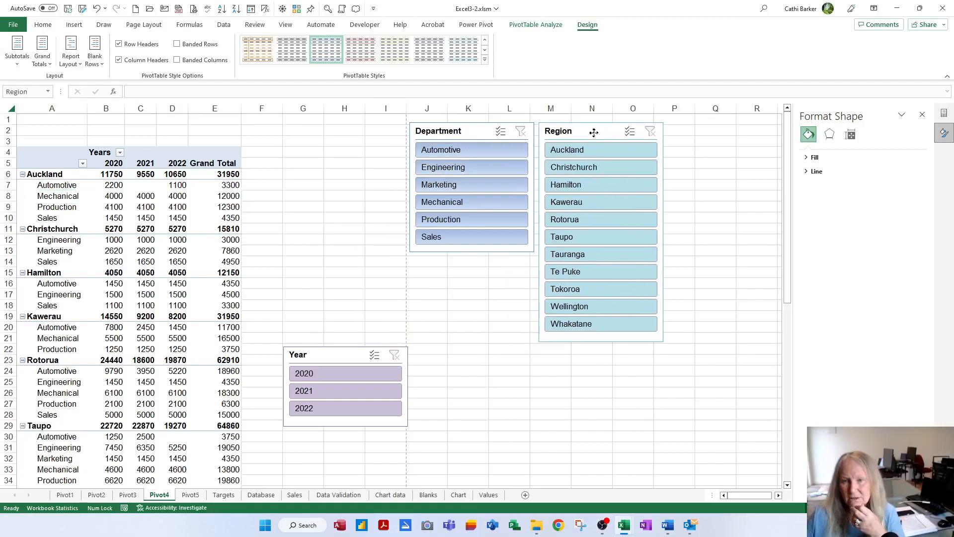
drag(332, 356, 457, 267)
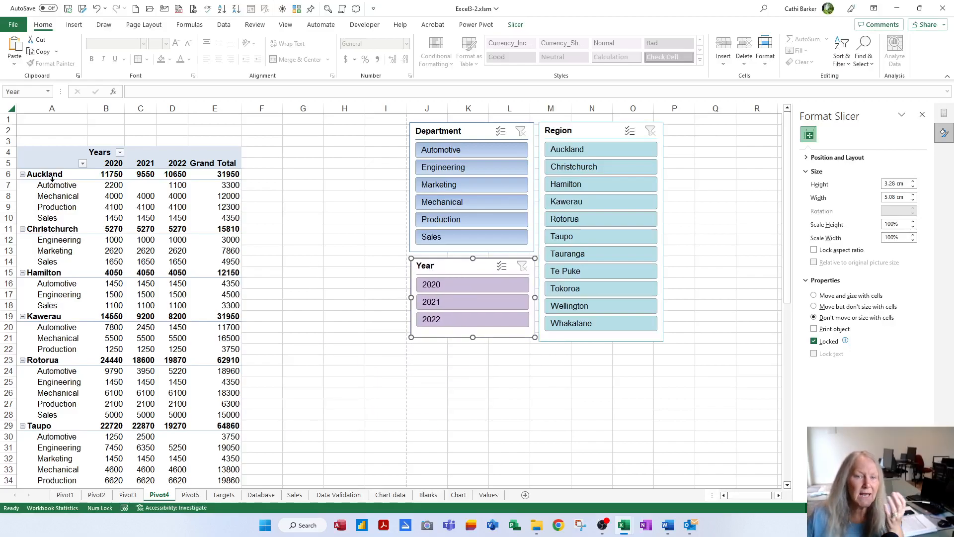
Change the Pivot4 PivotTable's report layout to outline form.
click(54, 195)
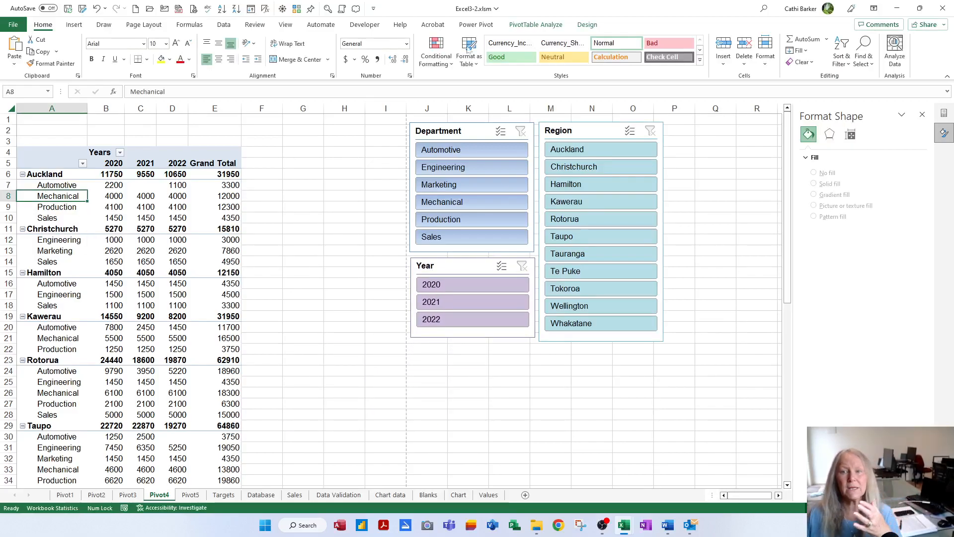
click(587, 25)
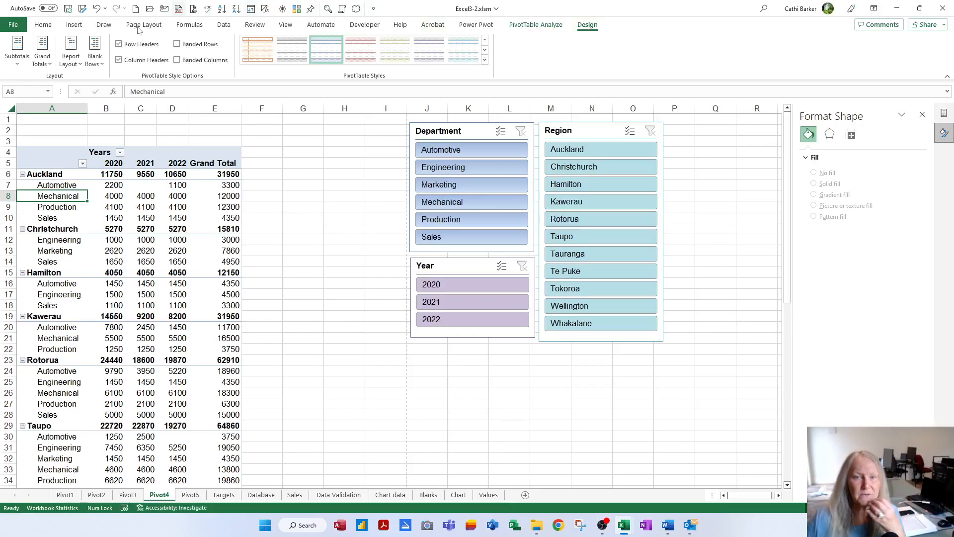
click(69, 62)
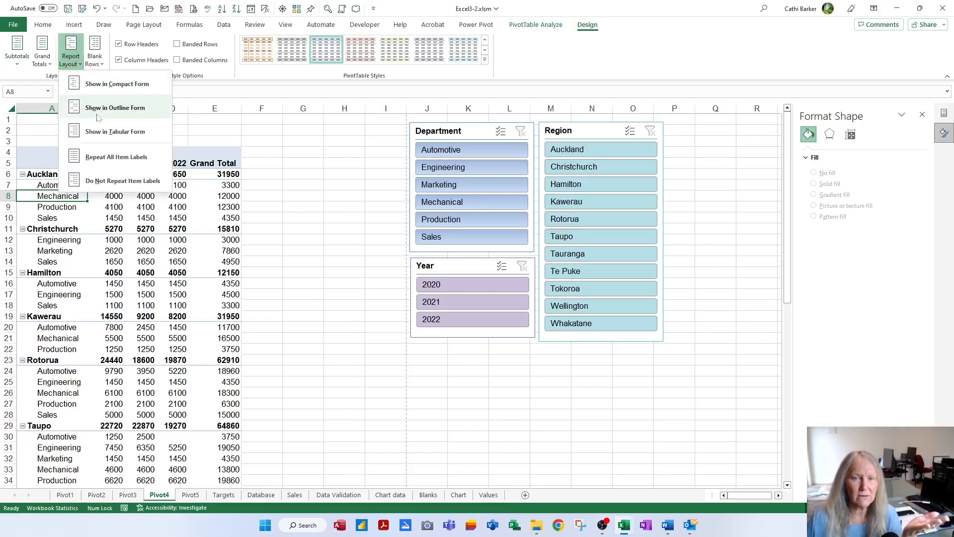
click(100, 113)
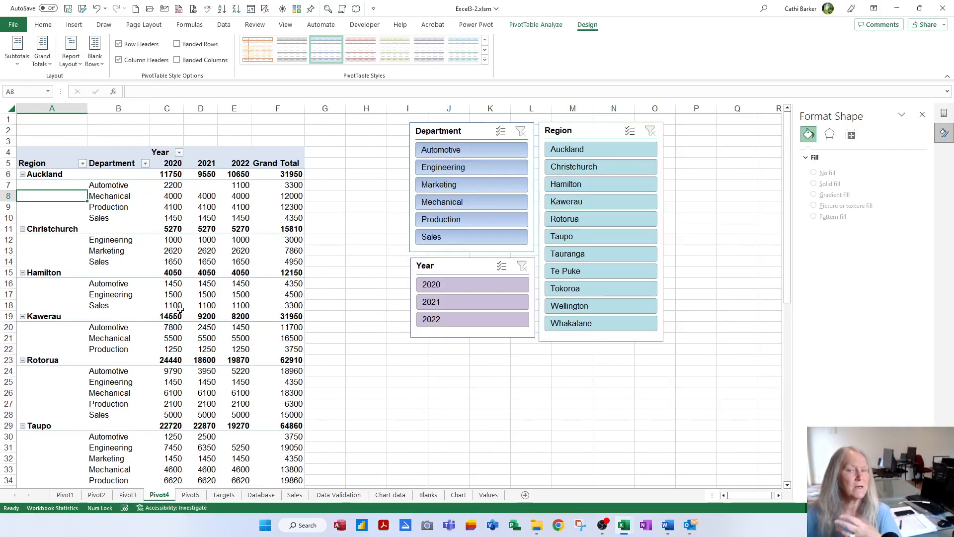
Try the tabular form report layout on the PivotTable and return it to outline form.
click(71, 59)
click(99, 131)
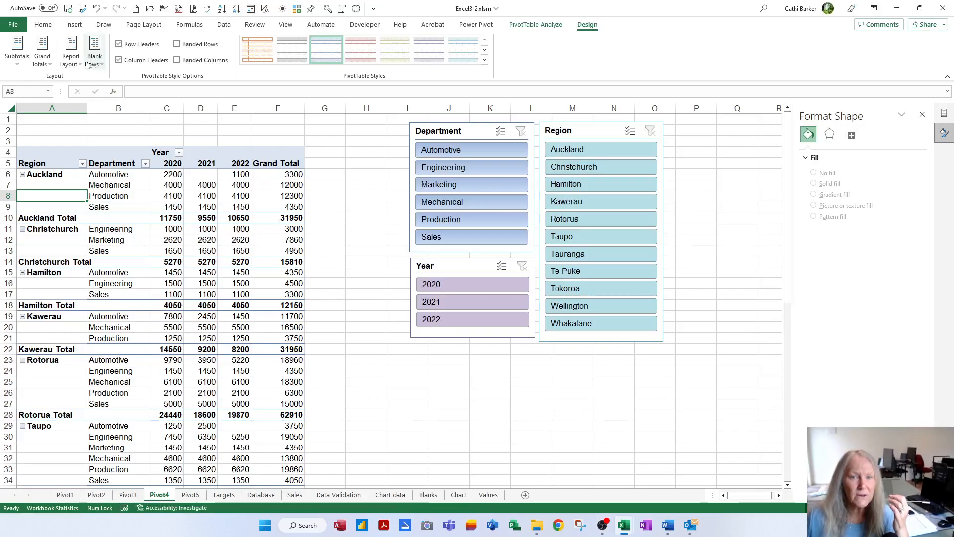
click(70, 52)
click(127, 128)
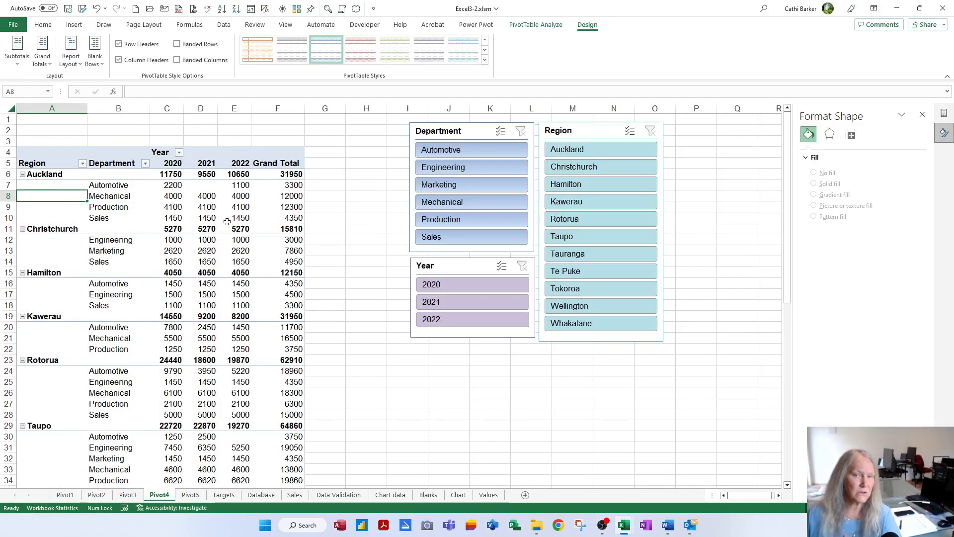
Show all of the PivotTable's subtotals at the bottom of each group.
click(45, 63)
click(24, 63)
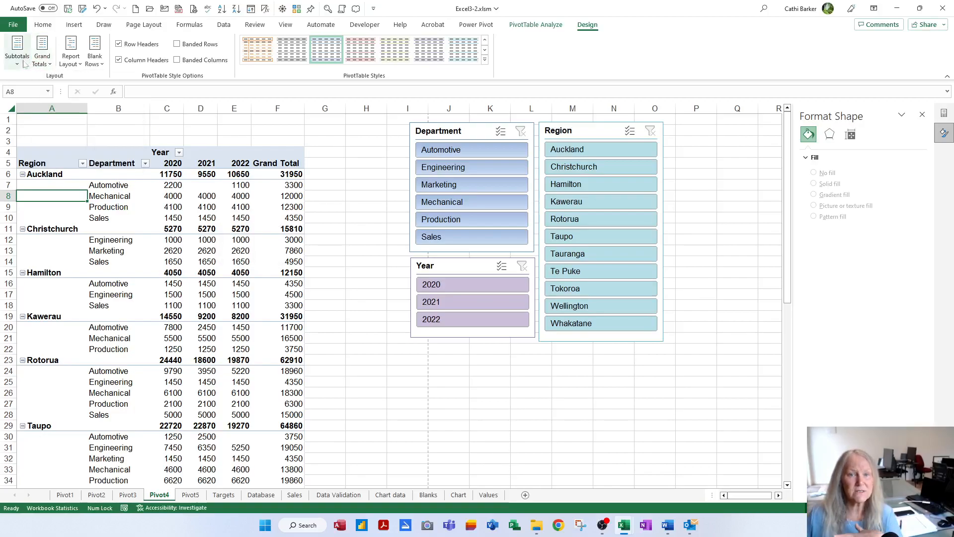
click(24, 63)
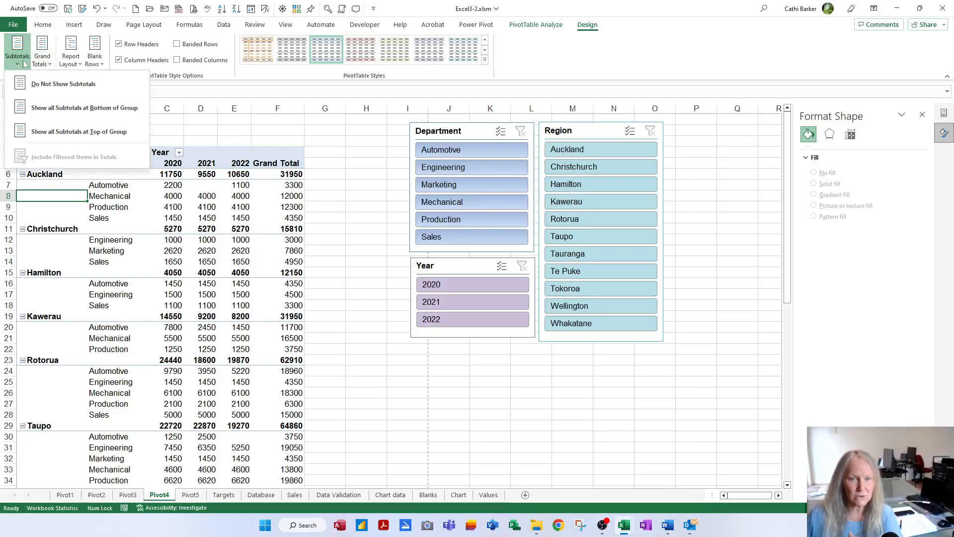
click(58, 118)
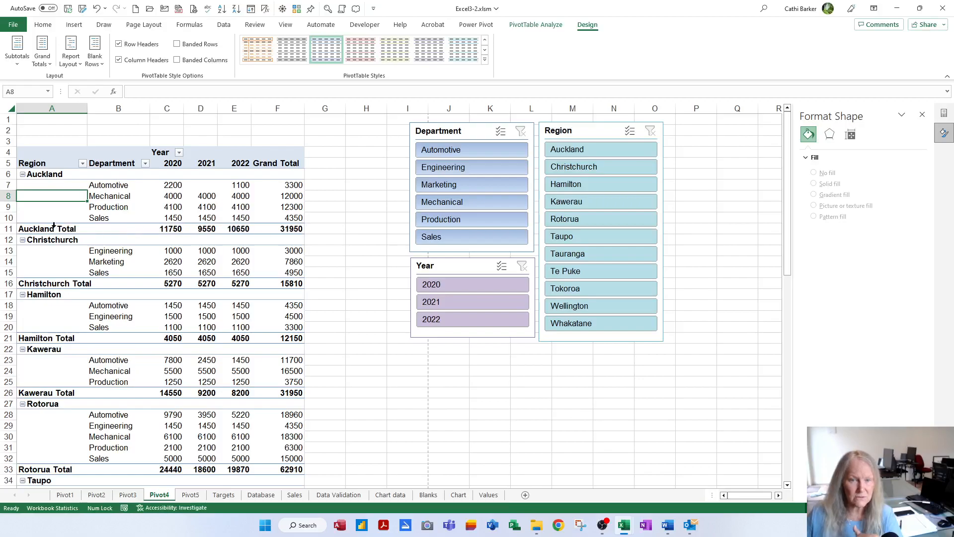
Try the PivotTable with subtotals at the top of each group and with none, returning them to the bottom.
click(17, 50)
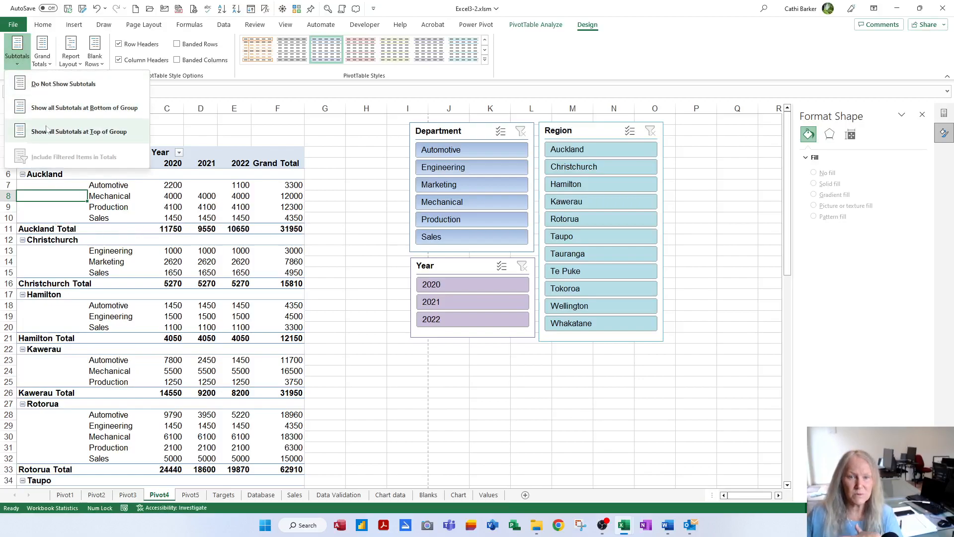
click(47, 131)
click(18, 56)
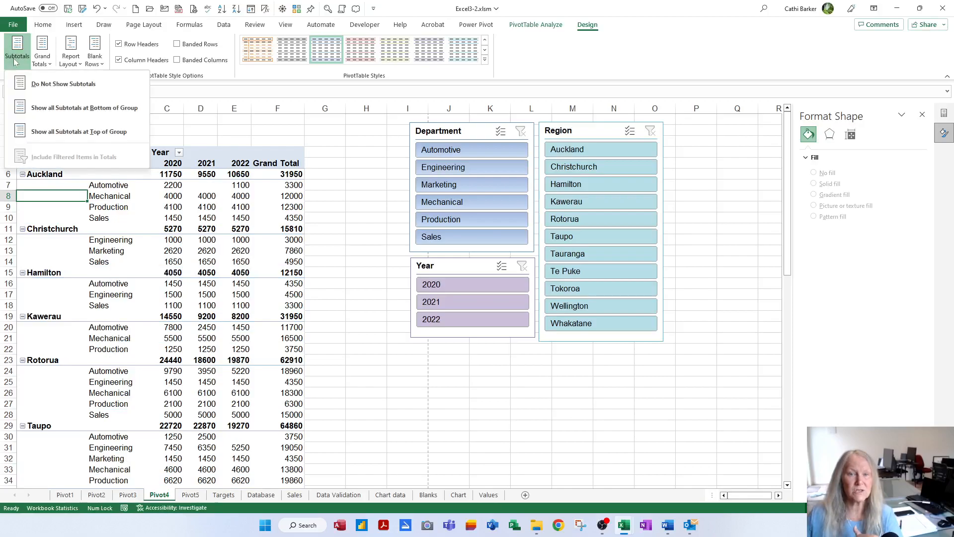
click(33, 87)
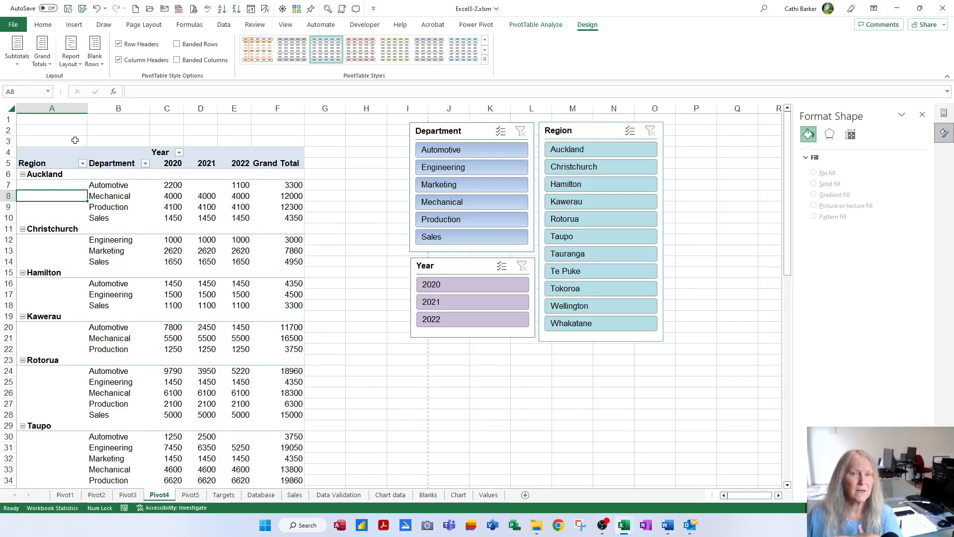
click(17, 49)
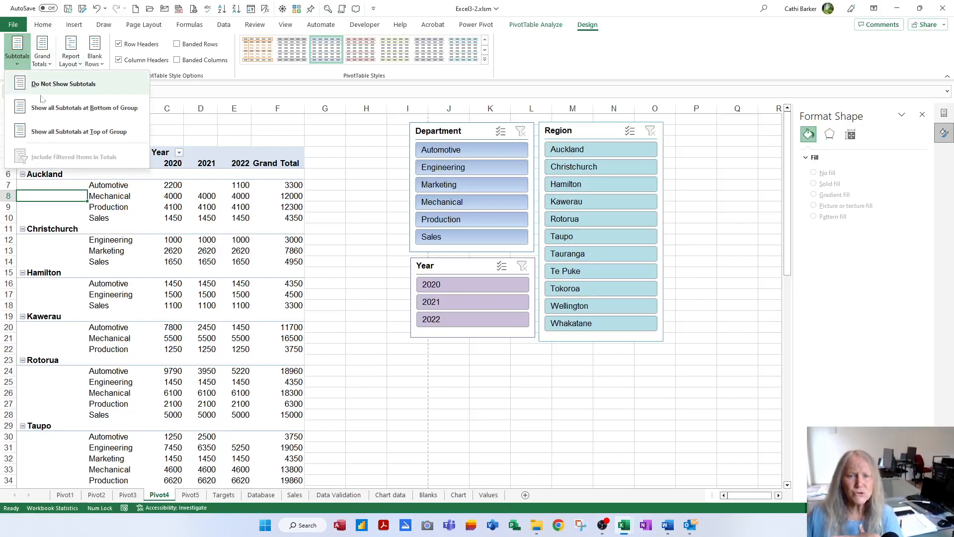
click(55, 108)
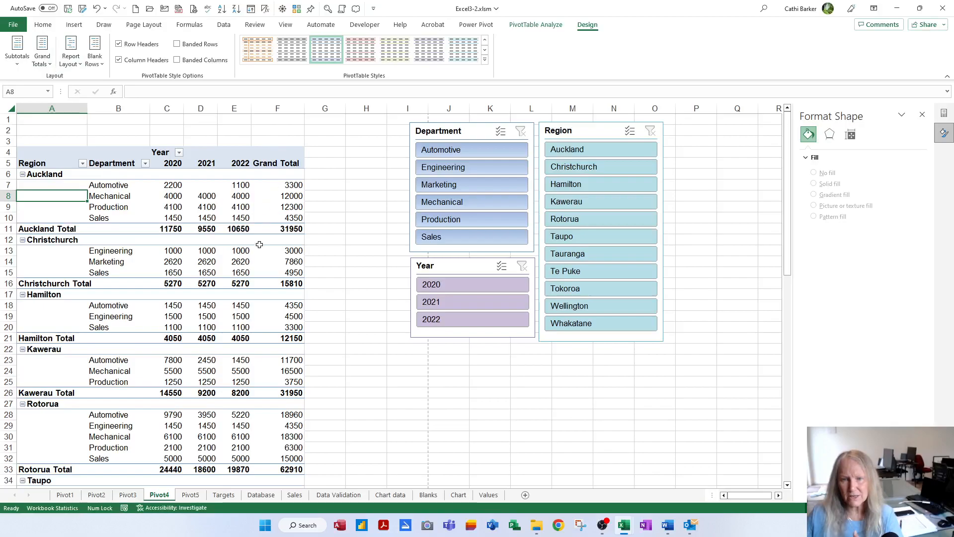
Show the PivotTable in tabular form and insert a blank line after each item.
scroll(280, 275, down, 20)
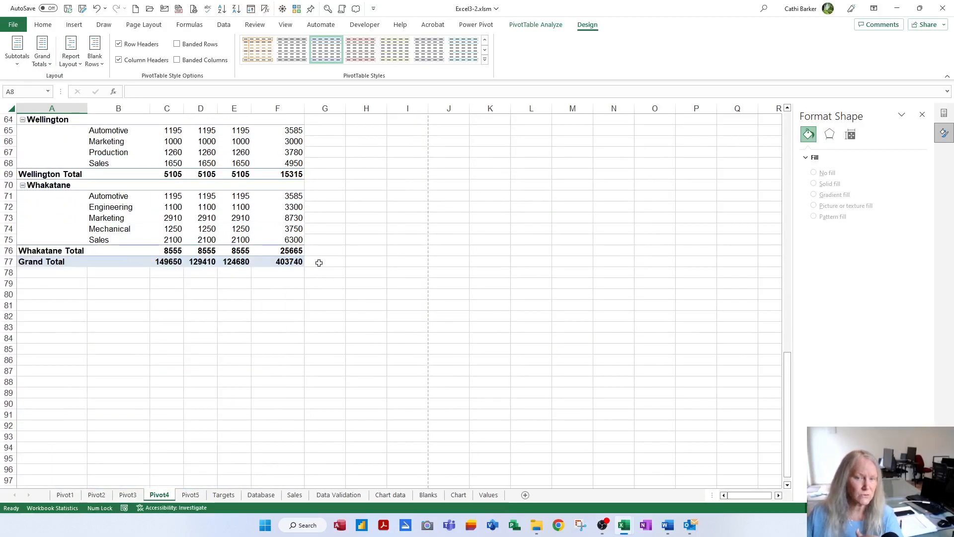
scroll(322, 266, up, 19)
scroll(321, 266, up, 2)
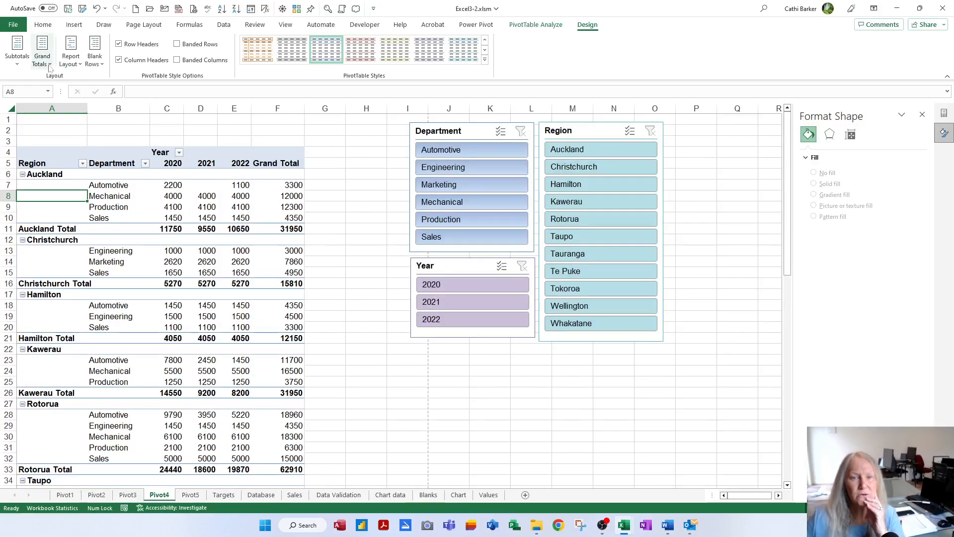
click(71, 59)
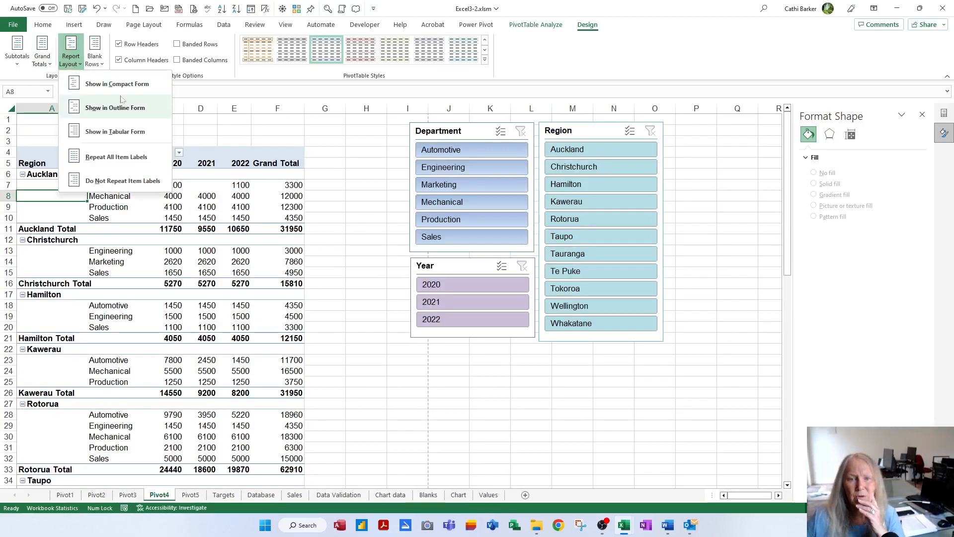
click(124, 132)
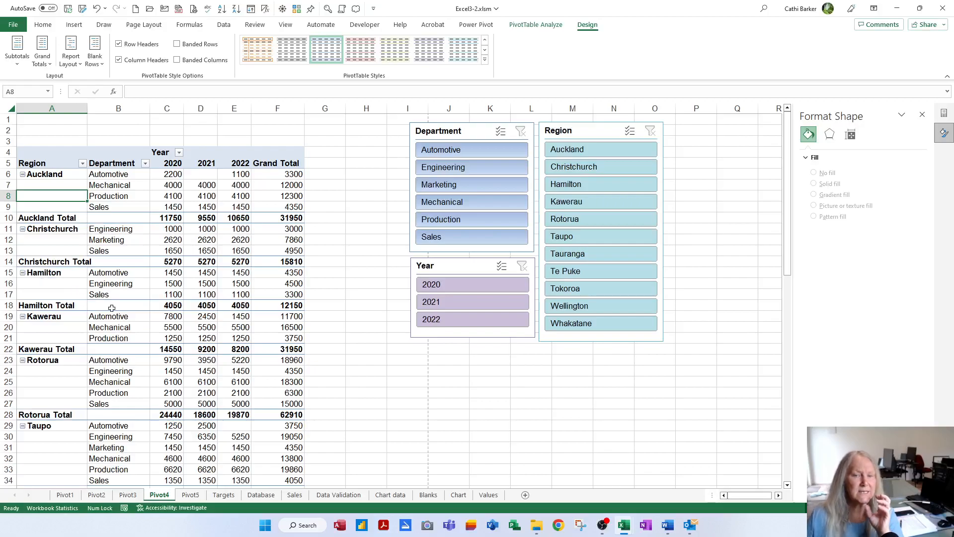
click(95, 62)
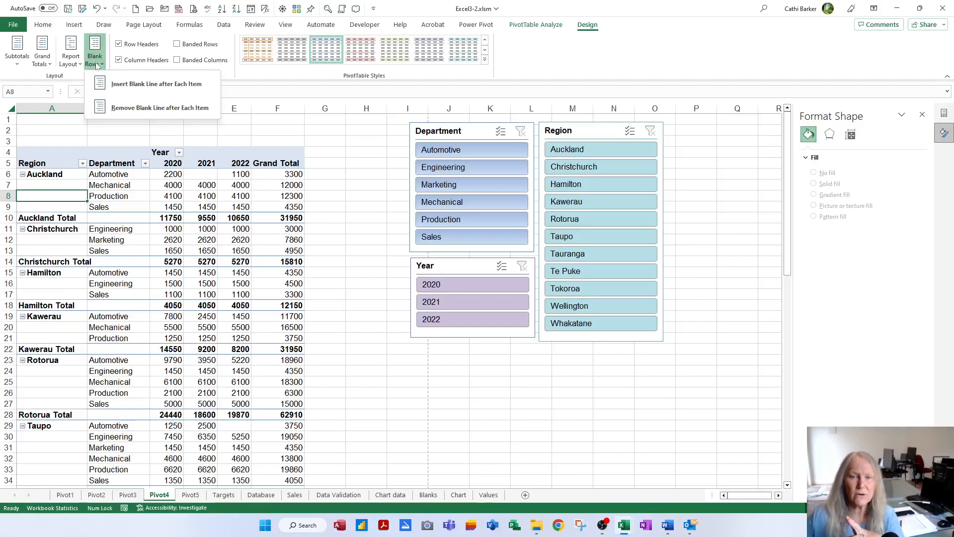
click(159, 84)
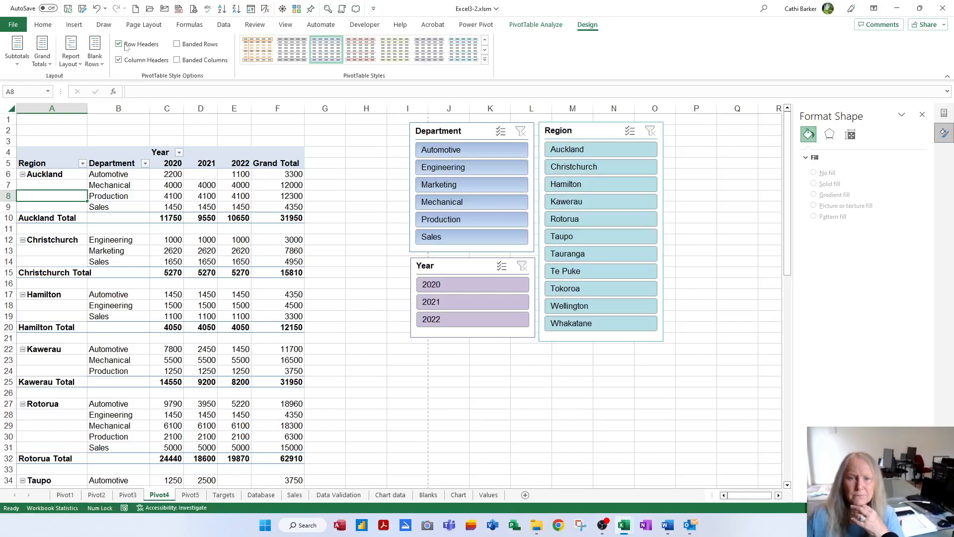
Apply a sky blue Medium PivotTable style with a solid header and shaded subtotal rows.
click(485, 59)
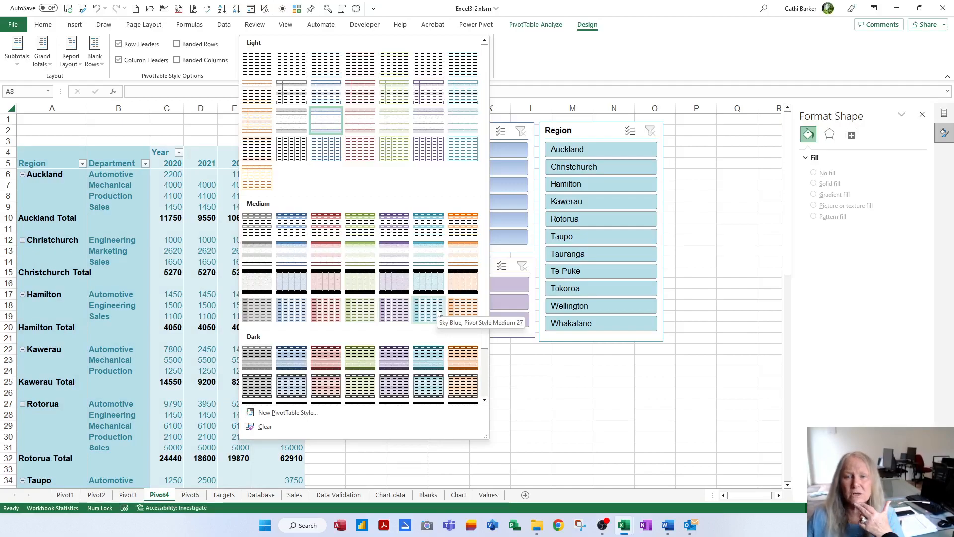
scroll(438, 313, down, 2)
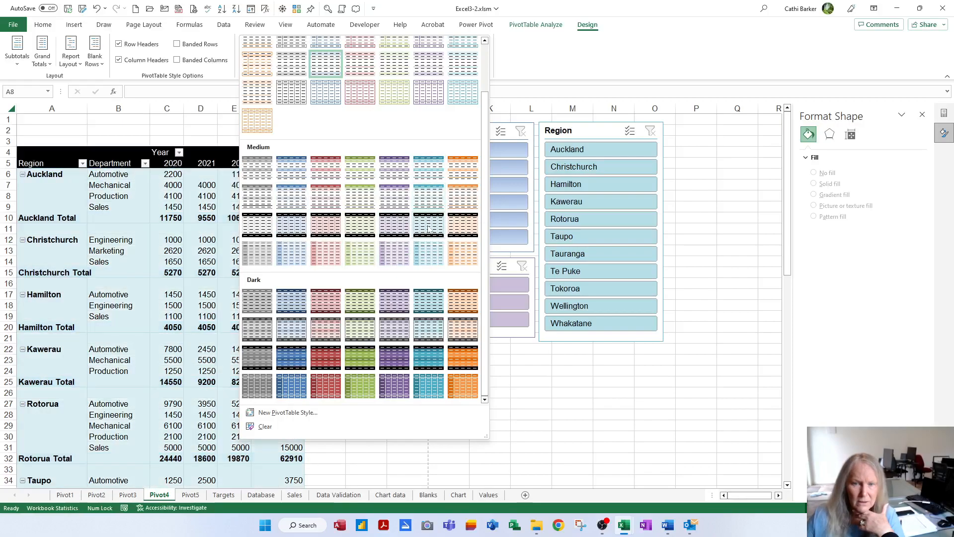
click(431, 199)
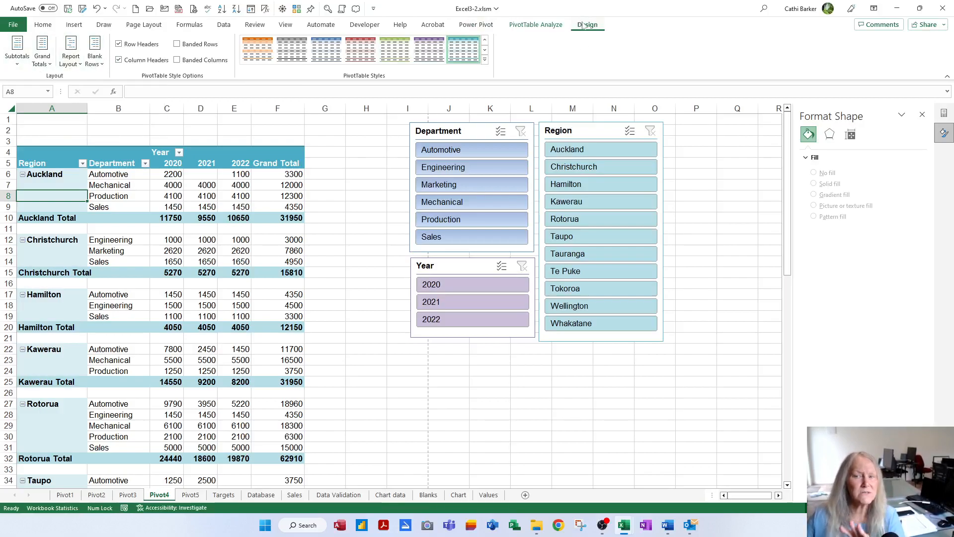
Arrange the slicers with Department directly beside the PivotTable, Region below Department, and Year to the right of Department.
click(463, 135)
drag(463, 135, 373, 135)
drag(579, 134, 357, 266)
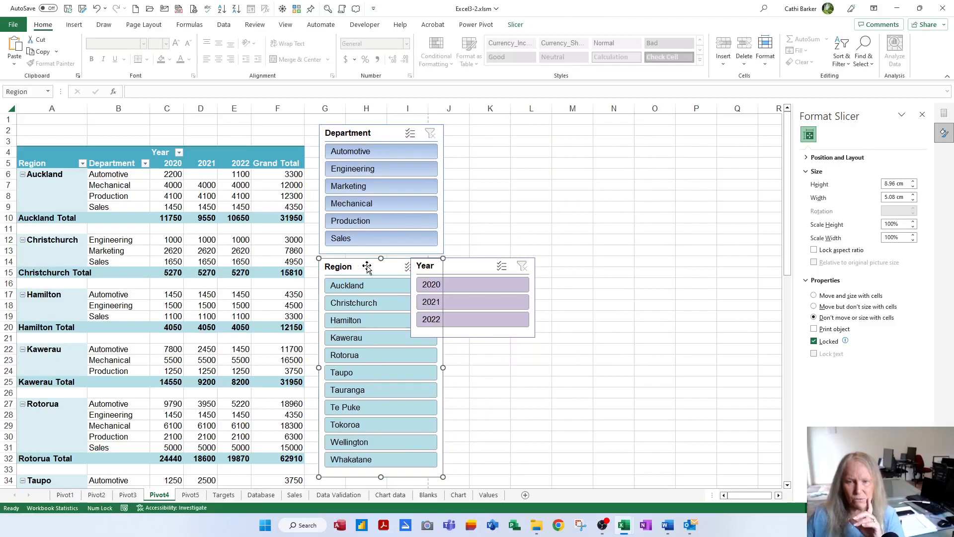
drag(458, 268, 494, 134)
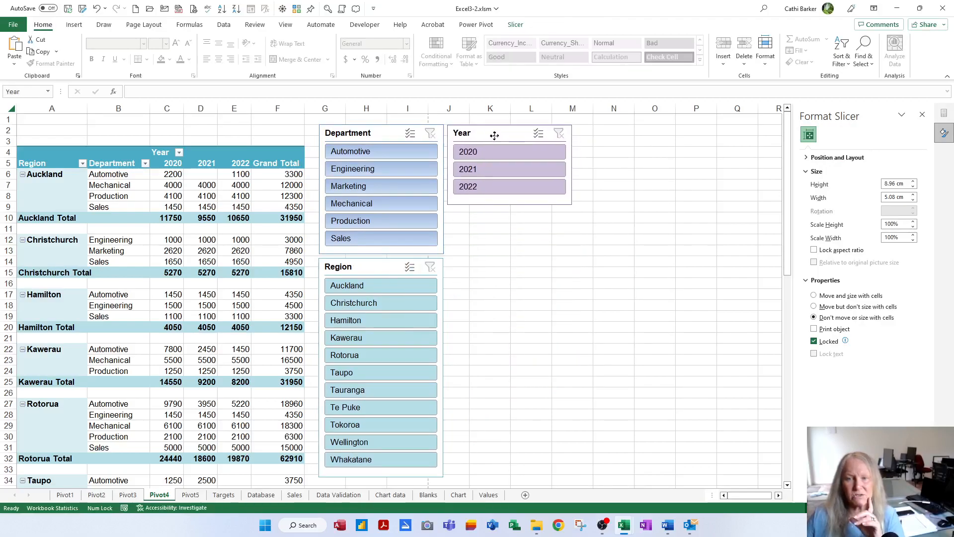
click(525, 250)
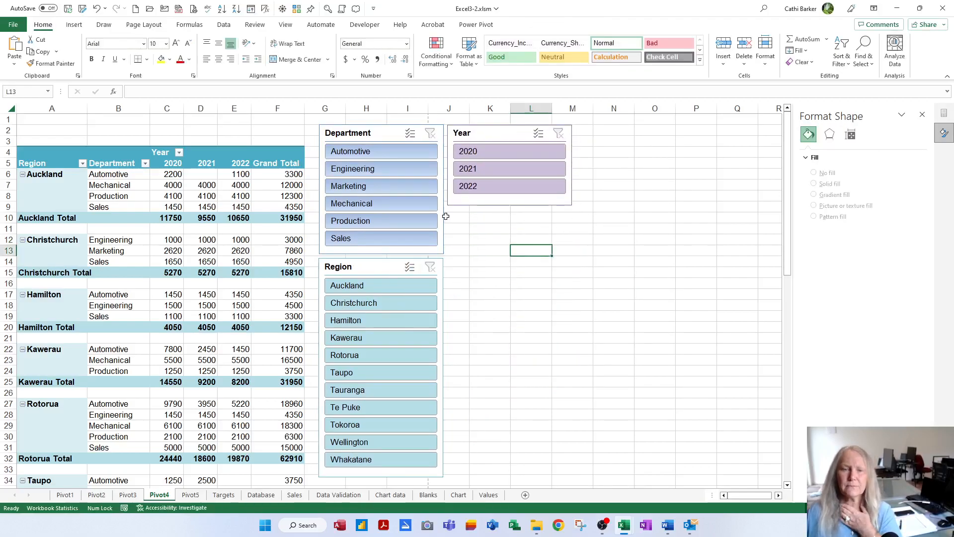
Switch to the Pivot5 sheet and select the Taupo row label in its PivotTable.
click(190, 494)
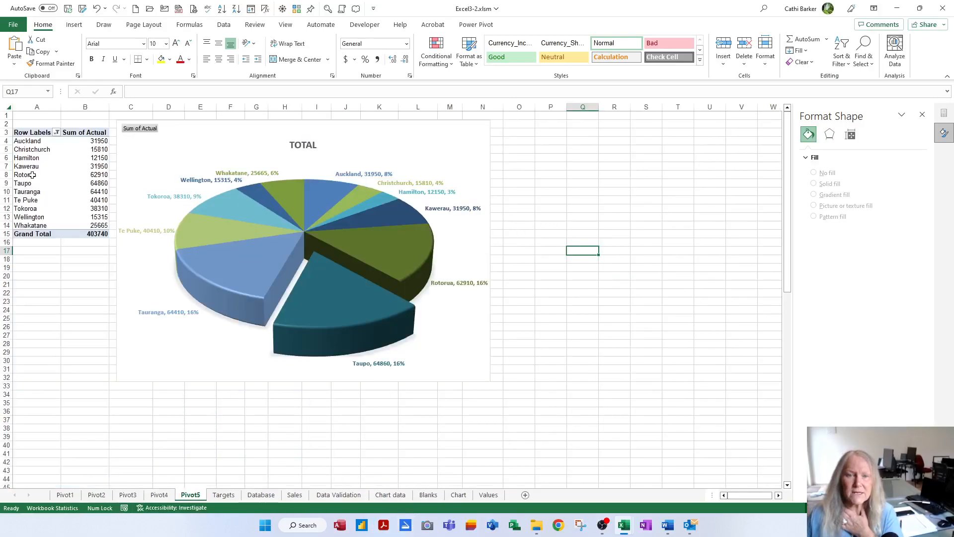
drag(34, 175, 77, 175)
click(537, 26)
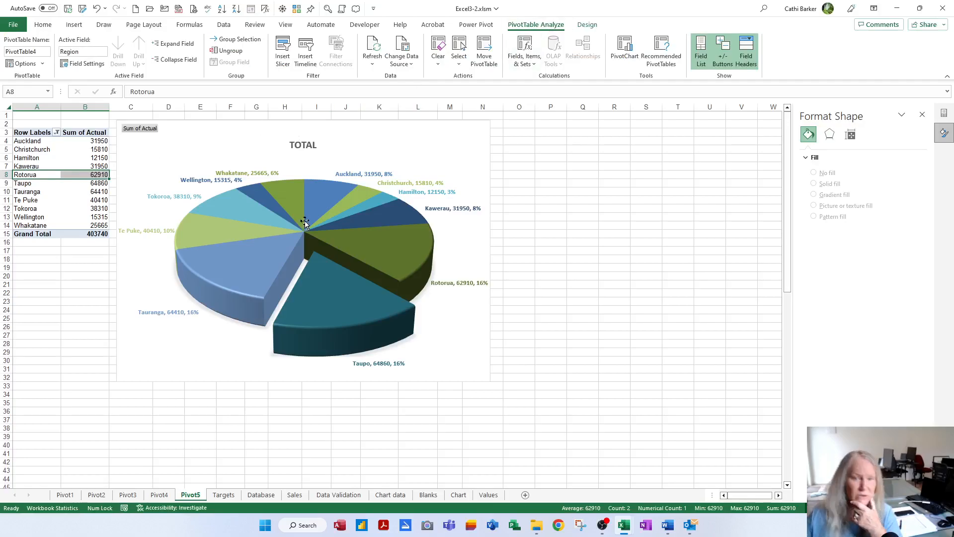
click(41, 159)
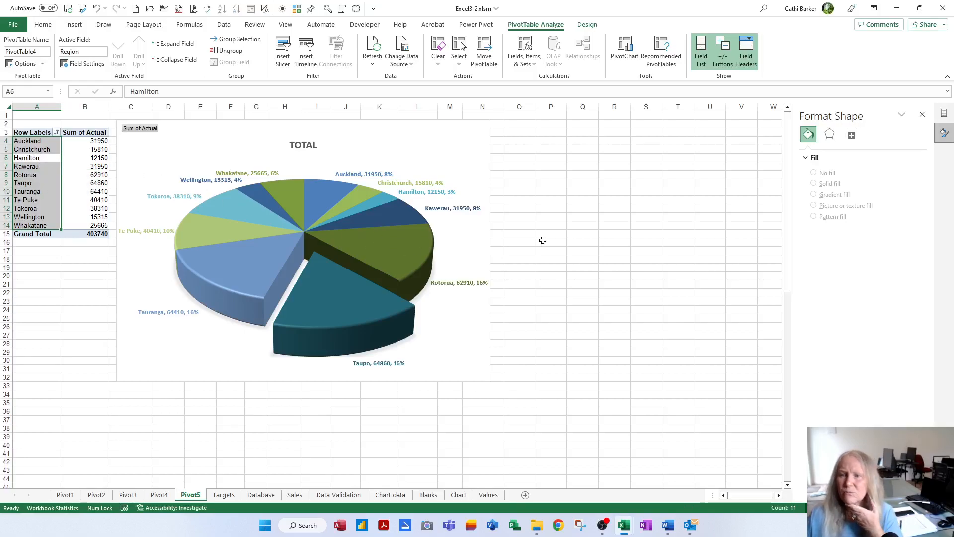
click(37, 184)
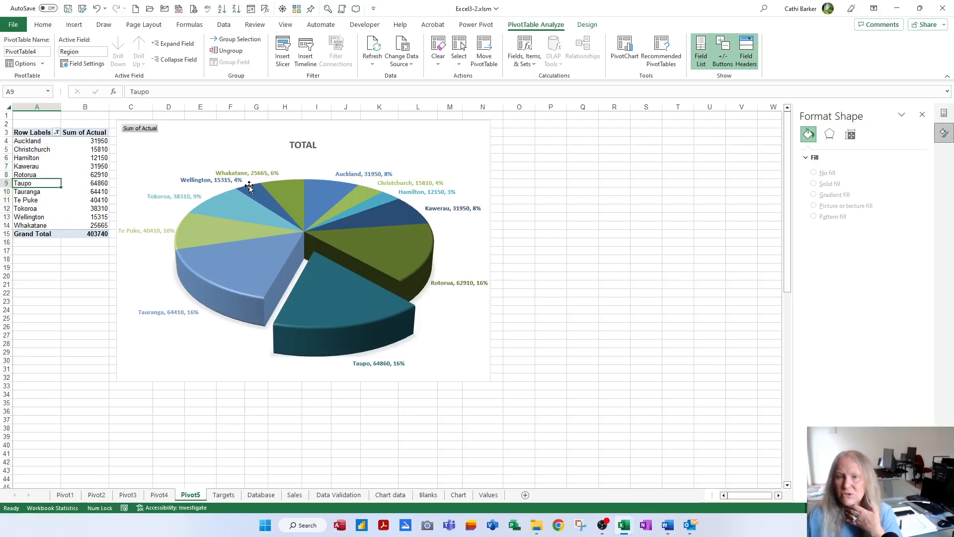